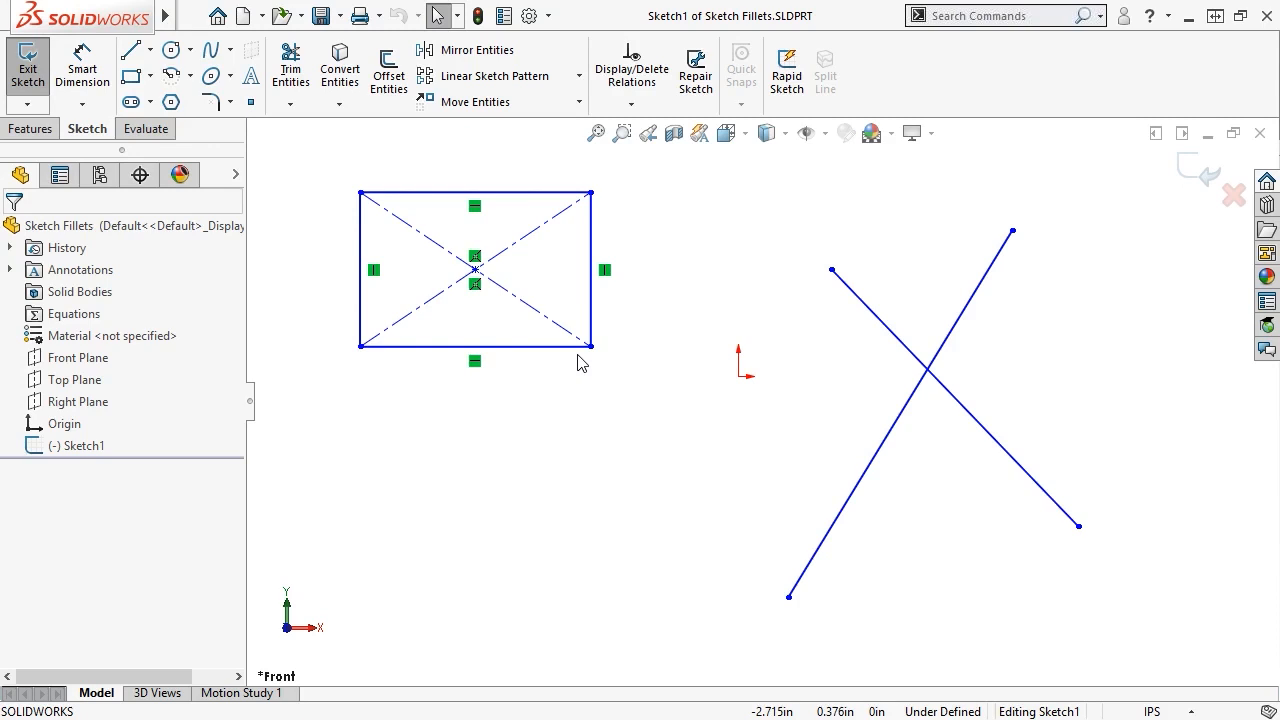
# Start a sketch fillet with a 0.75 in radius and add the lower intersection of the two crossing lines
pyautogui.click(217, 110)
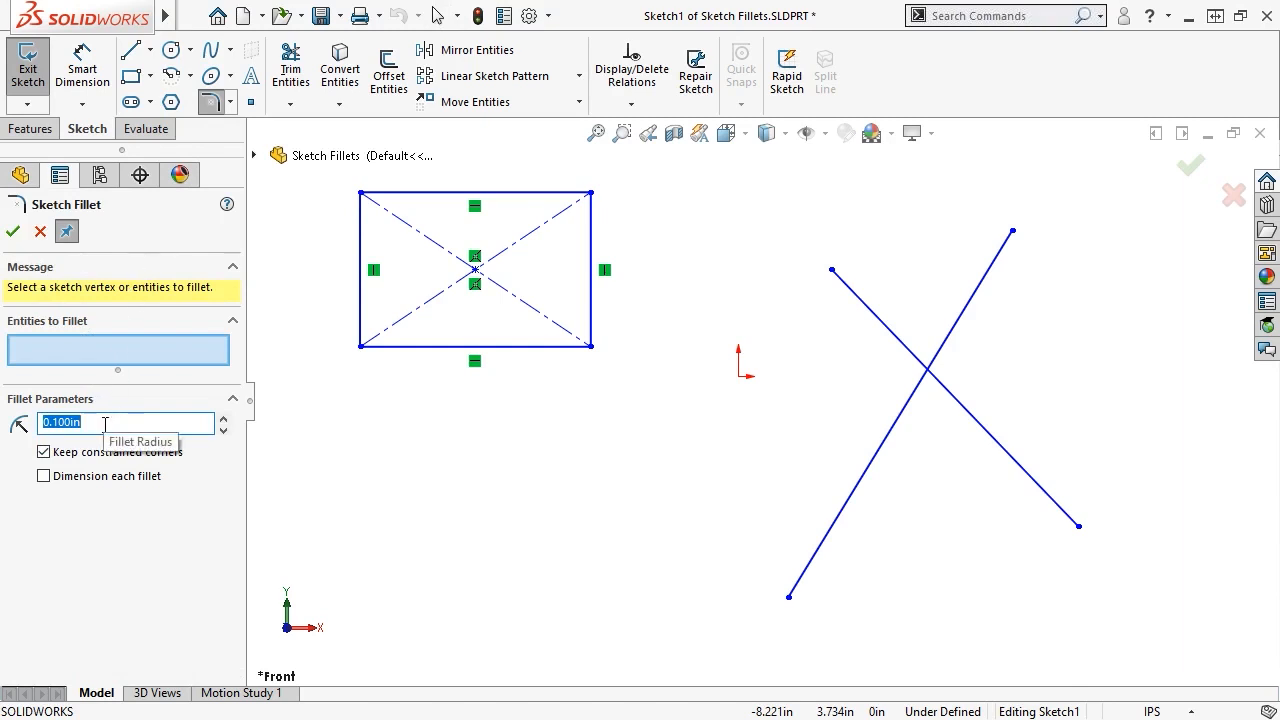
pyautogui.write('.75')
pyautogui.press('Return')
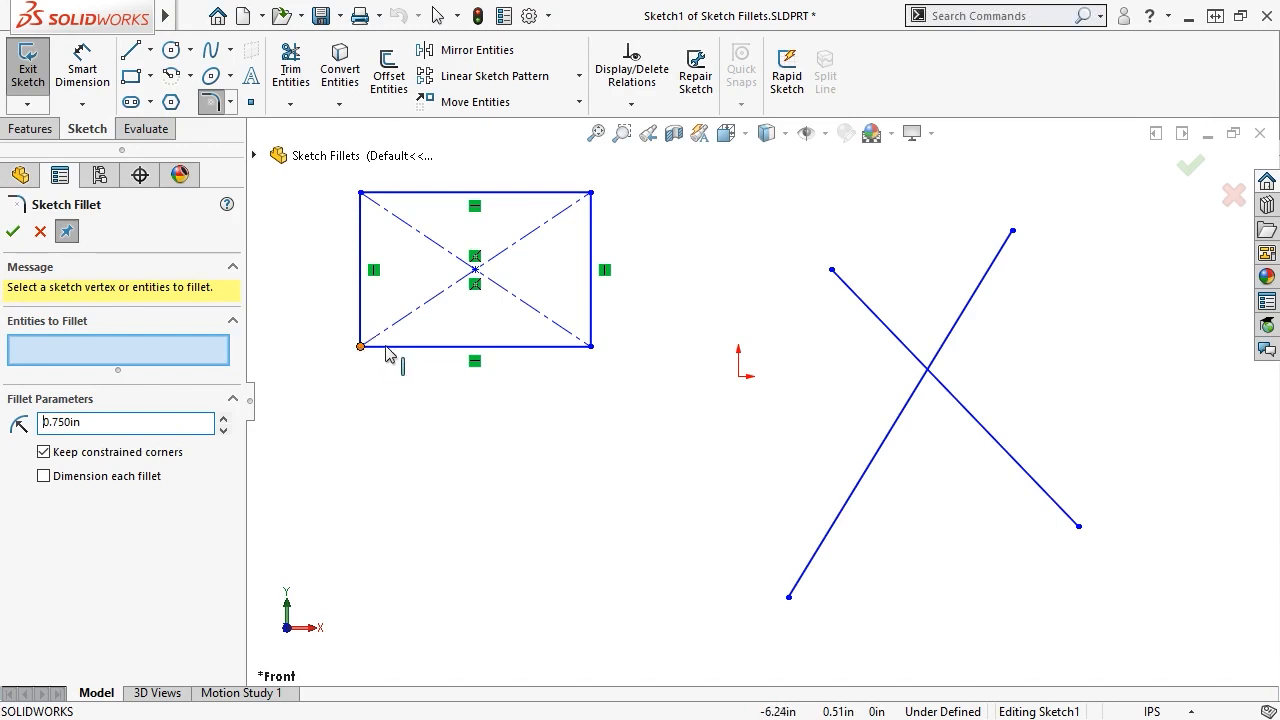
pyautogui.click(419, 347)
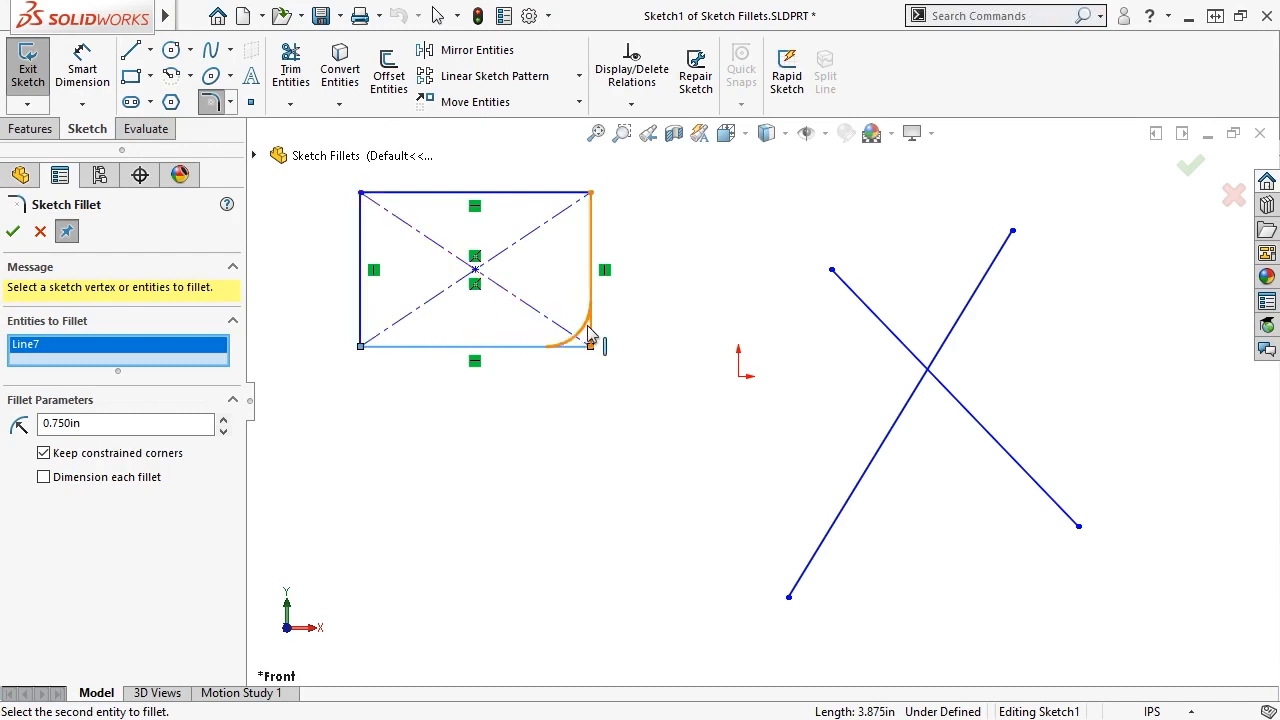
pyautogui.click(562, 350)
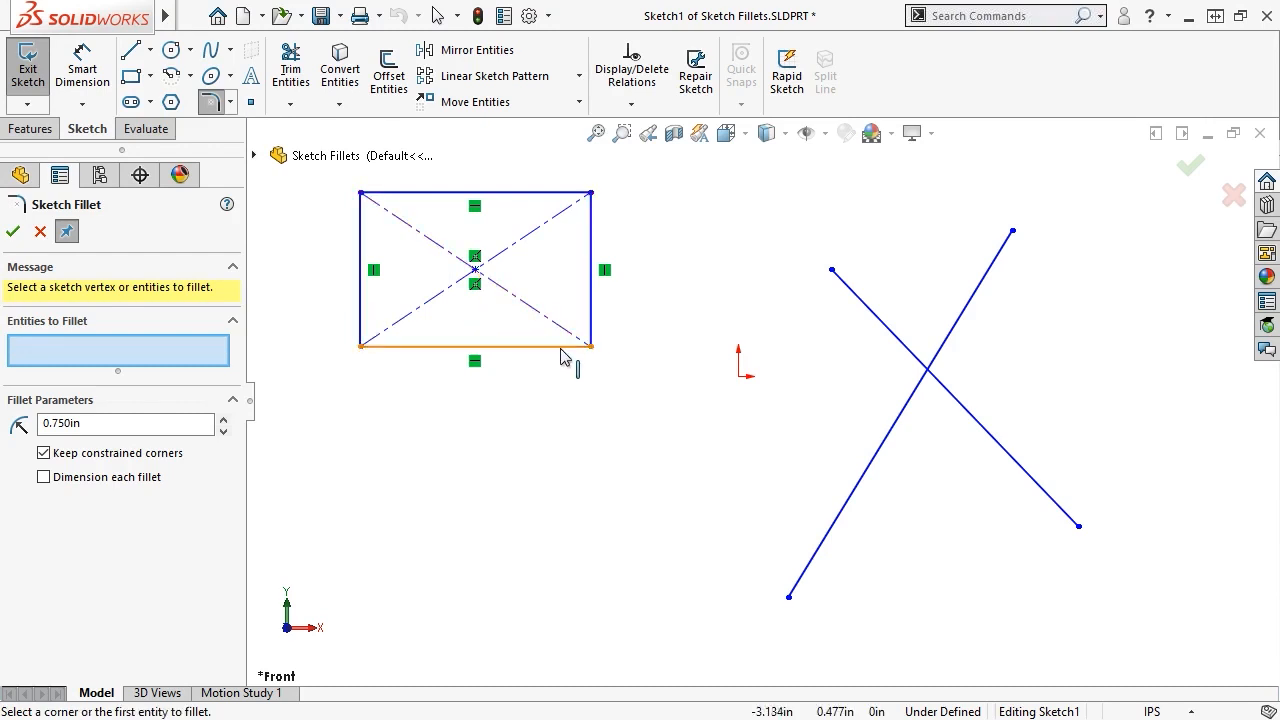
pyautogui.click(922, 398)
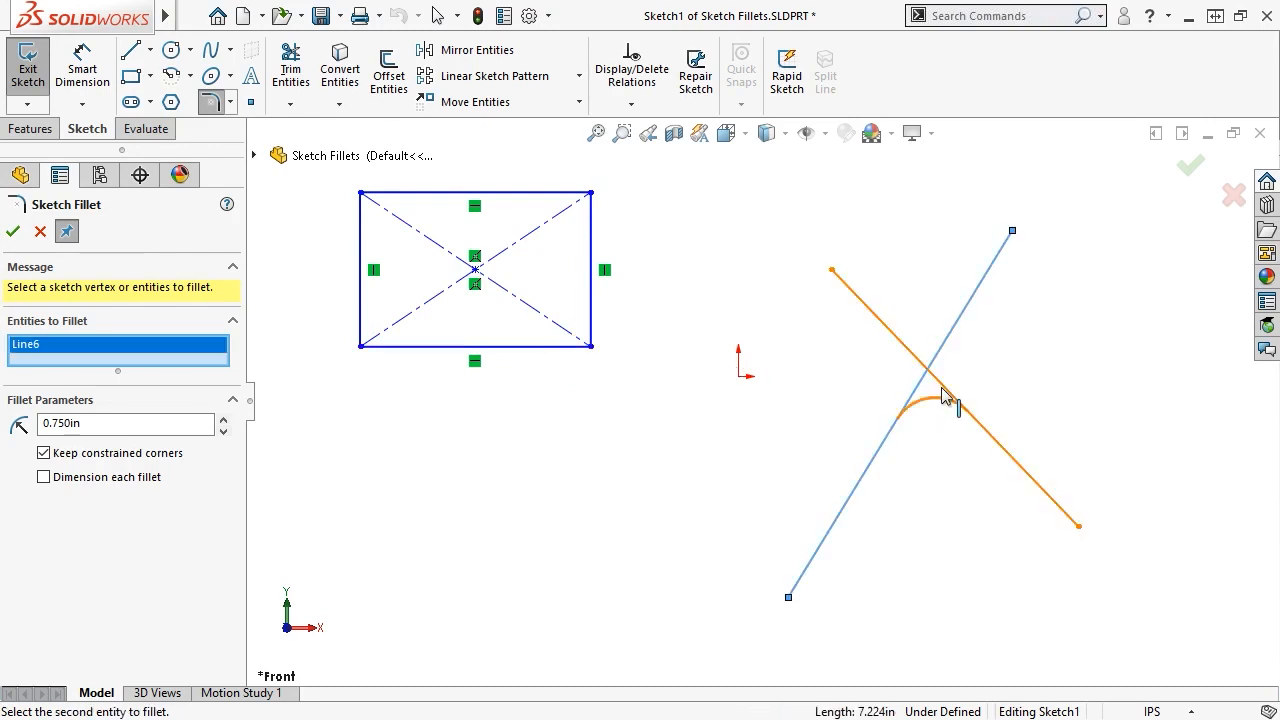
pyautogui.click(942, 395)
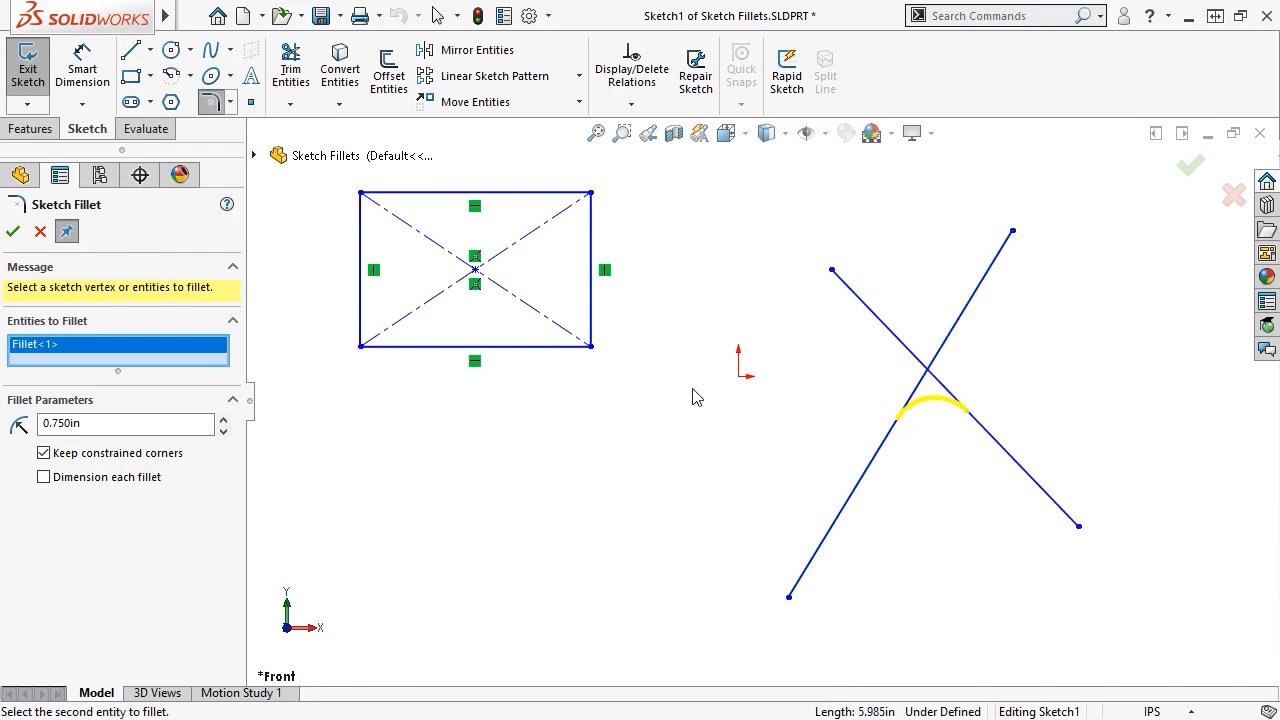
# Add all four corners of the rectangle to the sketch fillet selection
pyautogui.click(363, 349)
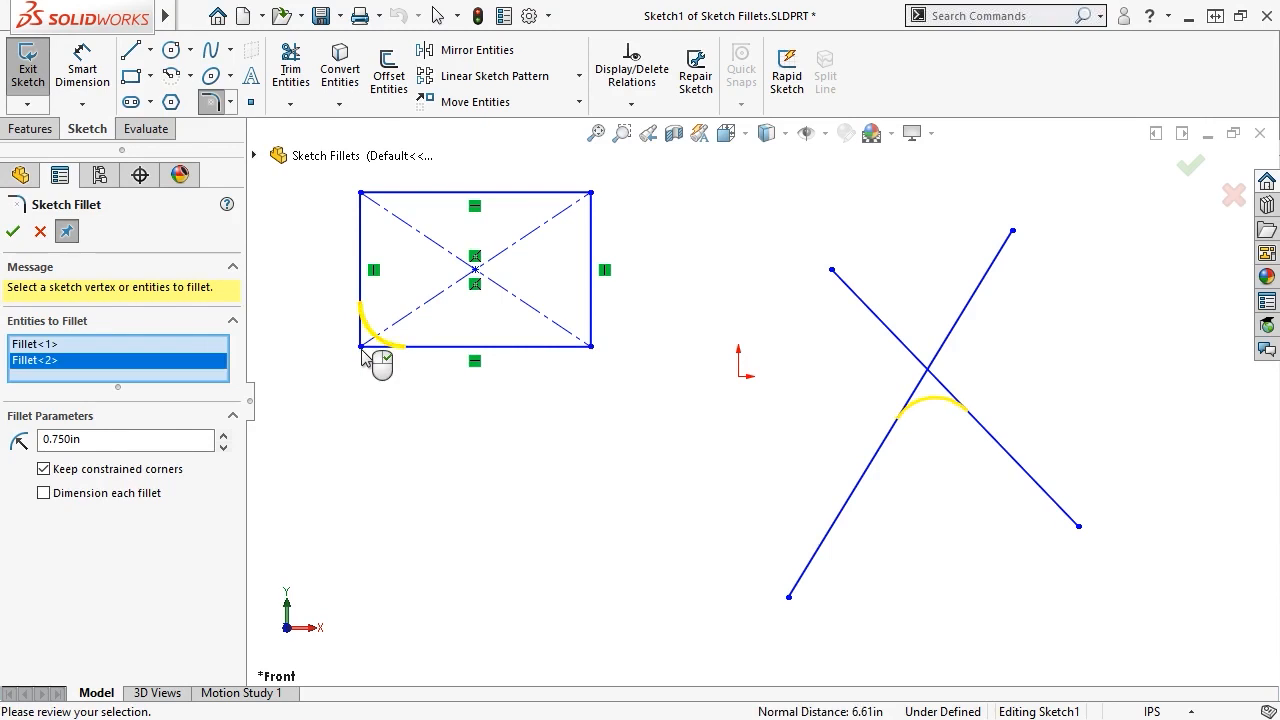
pyautogui.click(361, 193)
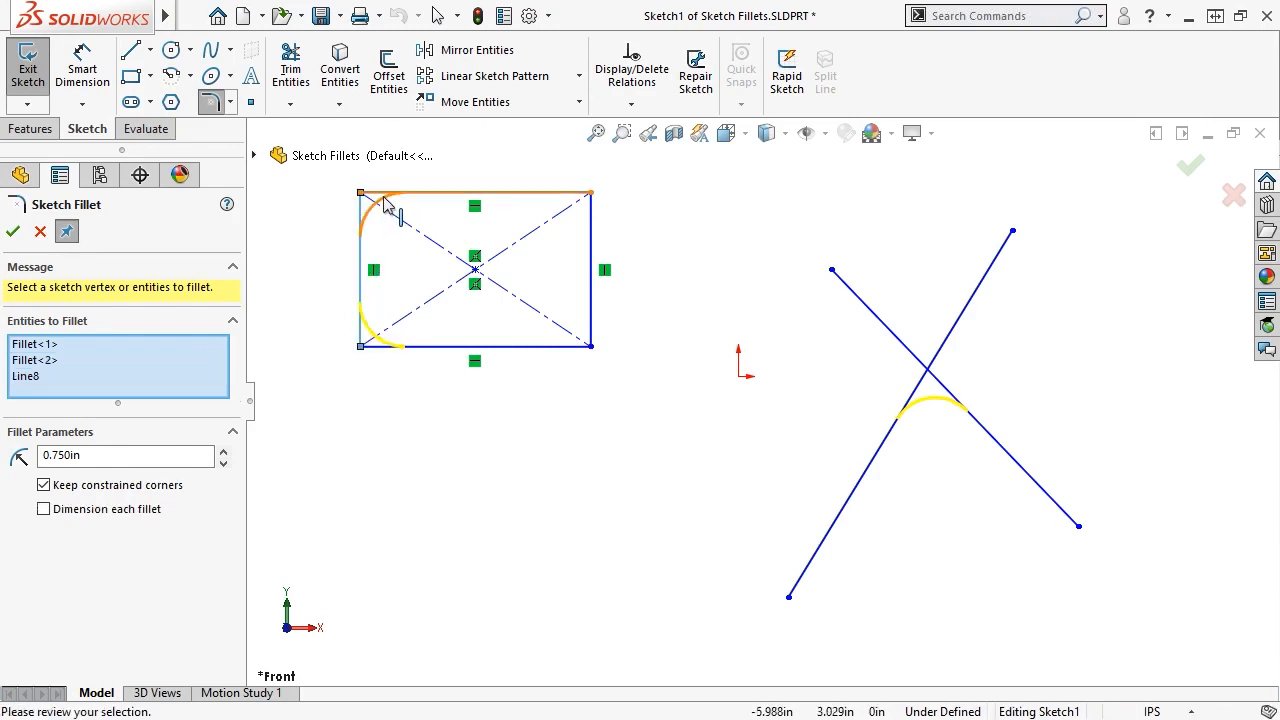
pyautogui.click(591, 194)
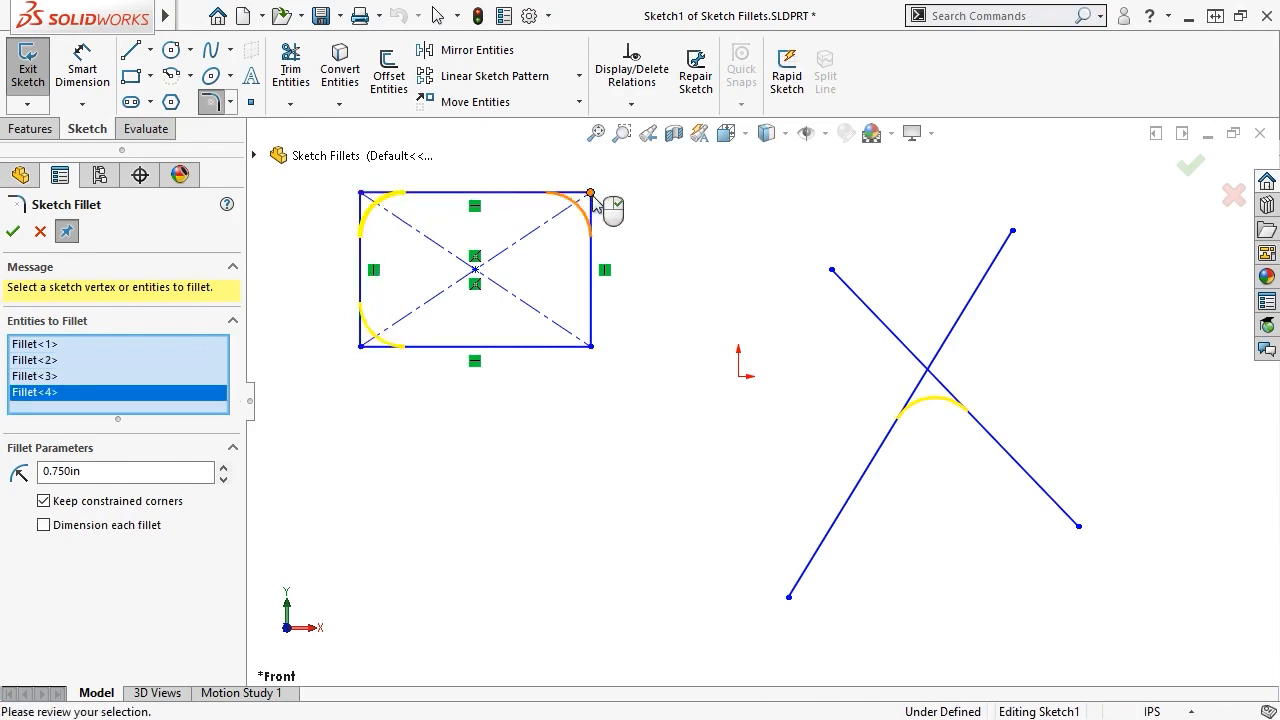
pyautogui.click(592, 348)
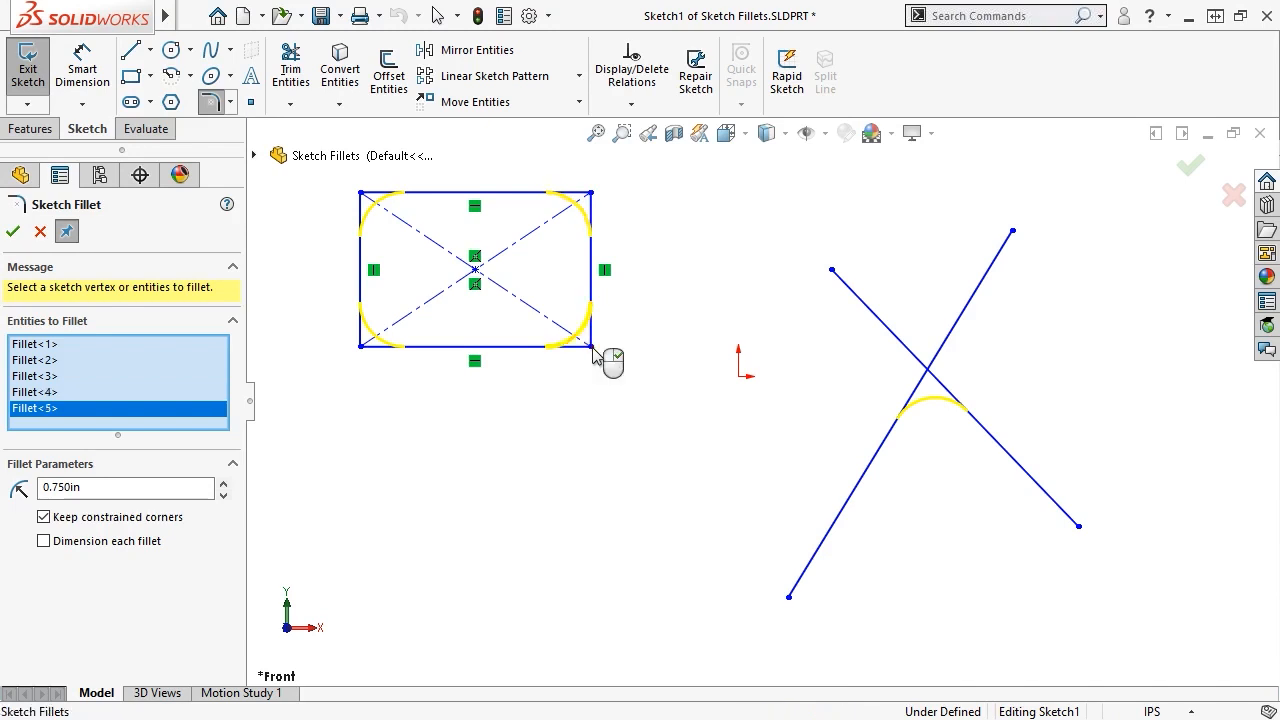
# Remove the fillets from the rectangle's lower-right and upper-right corners, and add both corners to the selection again
pyautogui.click(594, 350)
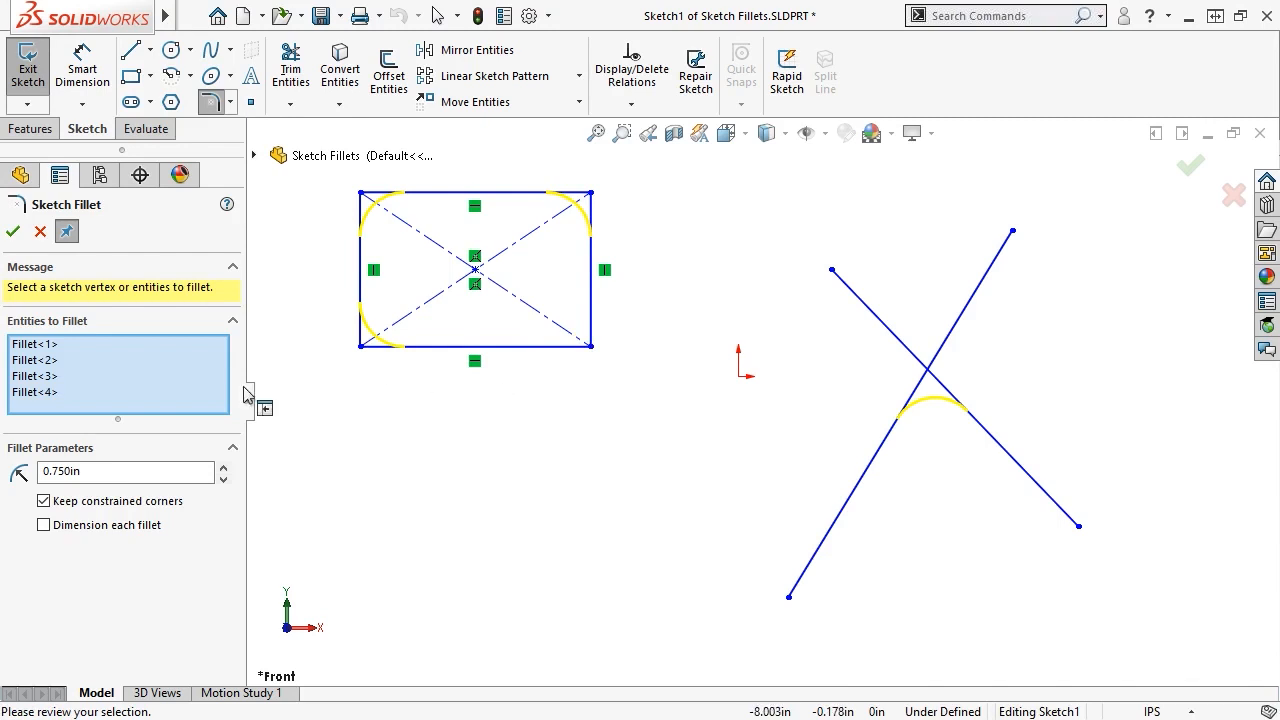
pyautogui.click(171, 391)
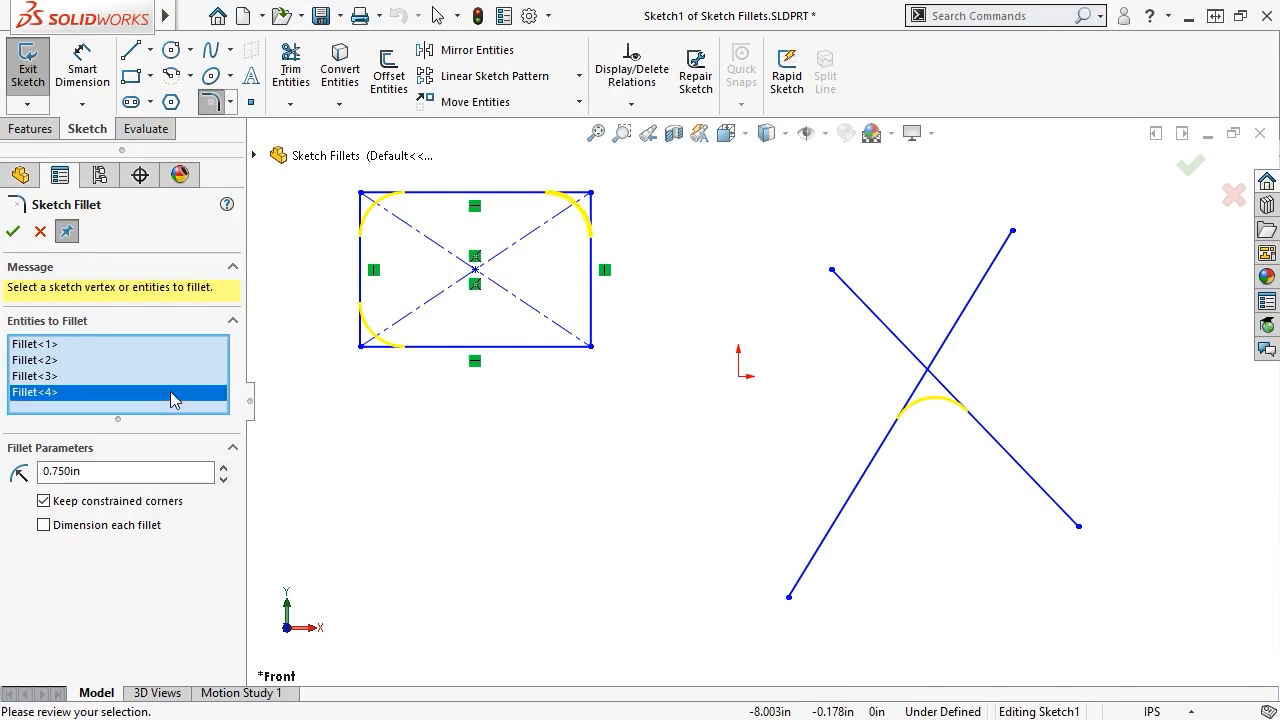
pyautogui.press('Delete')
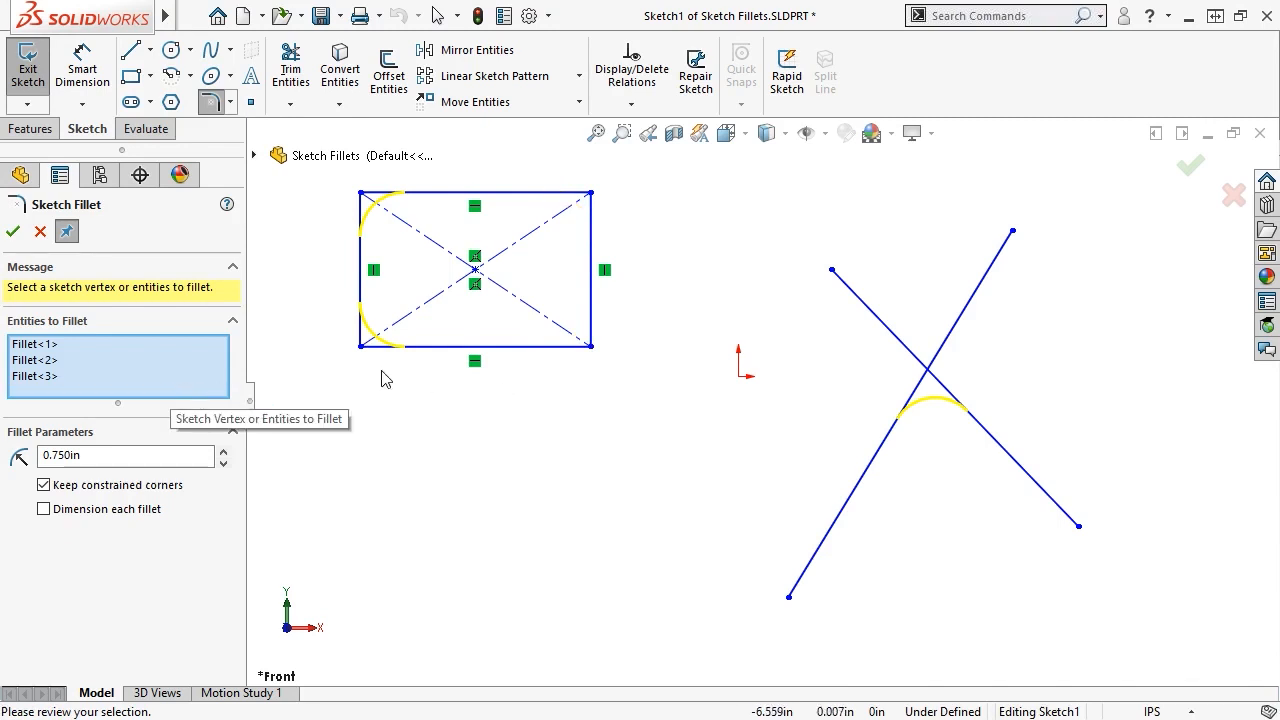
pyautogui.click(590, 347)
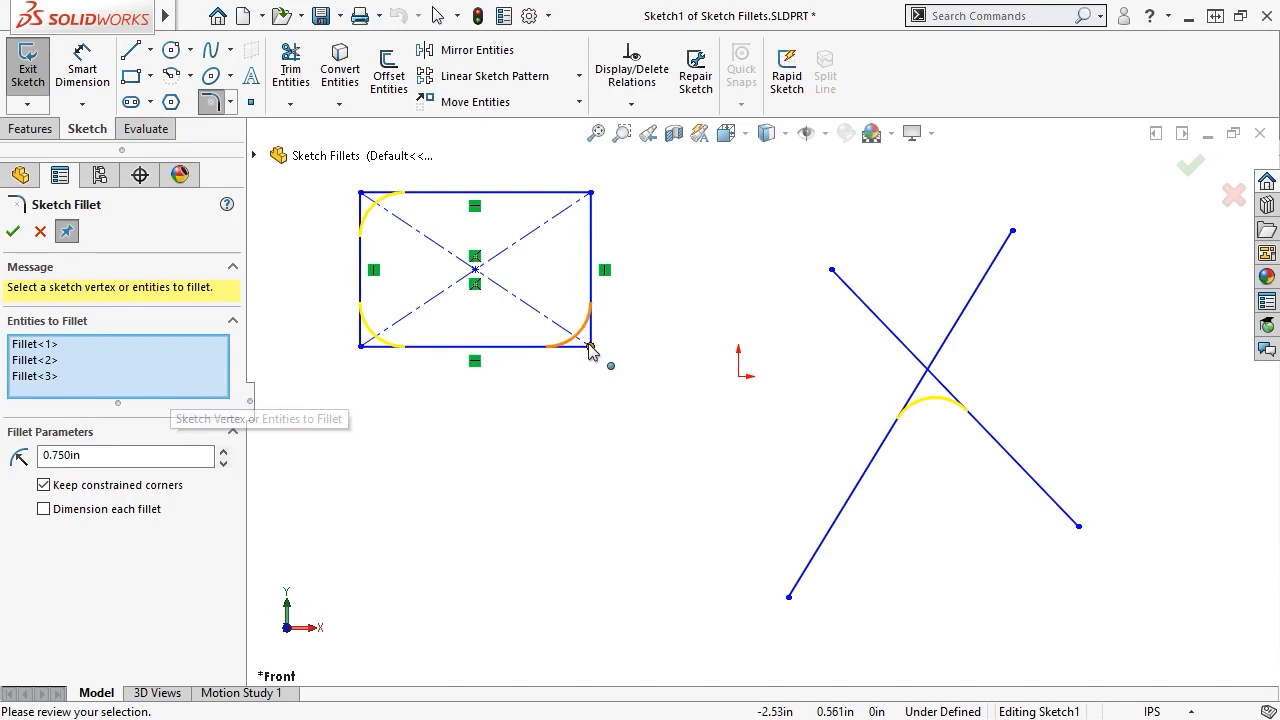
pyautogui.click(592, 200)
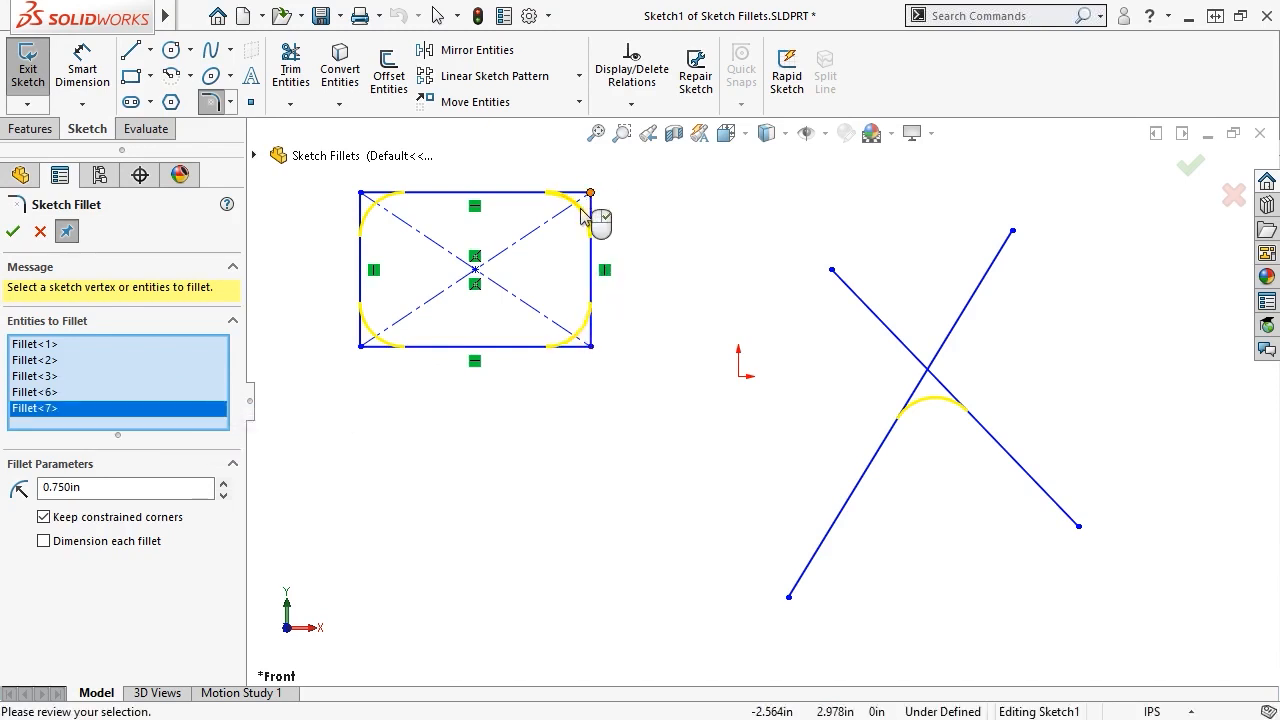
# Set the radius of all selected sketch fillets to 0.5 in
pyautogui.click(130, 488)
pyautogui.write('.5')
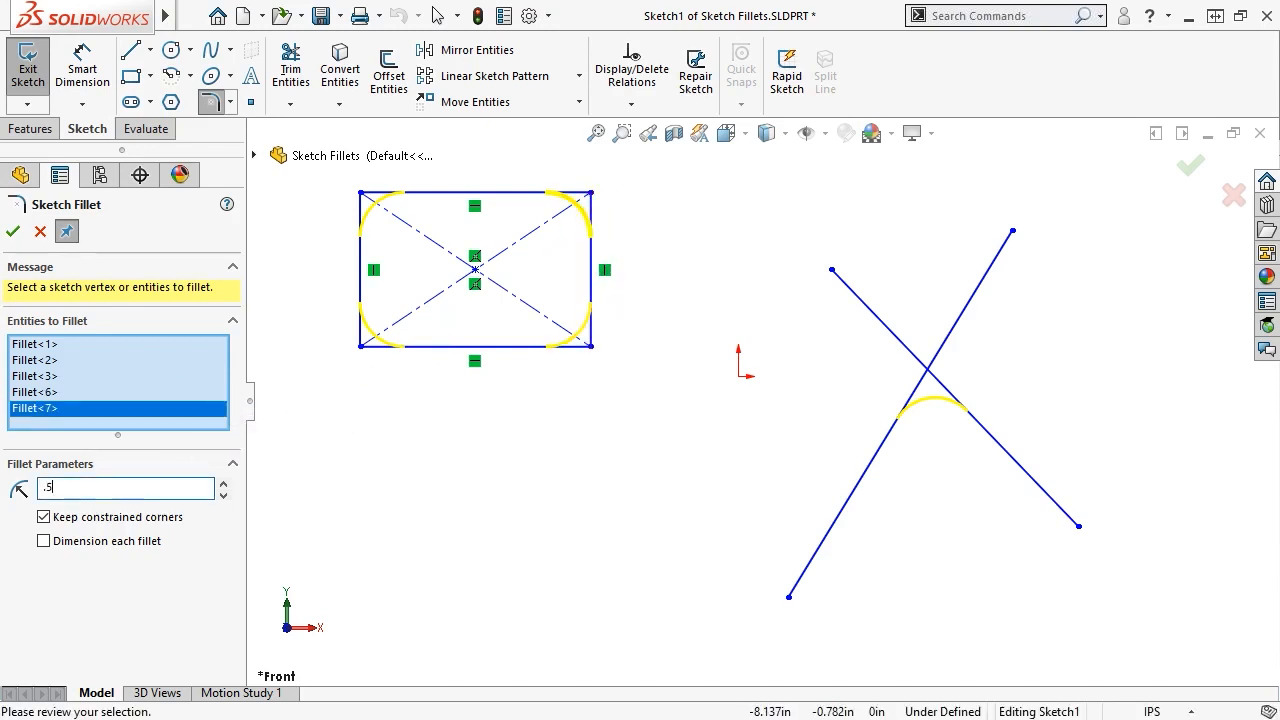
pyautogui.press('Return')
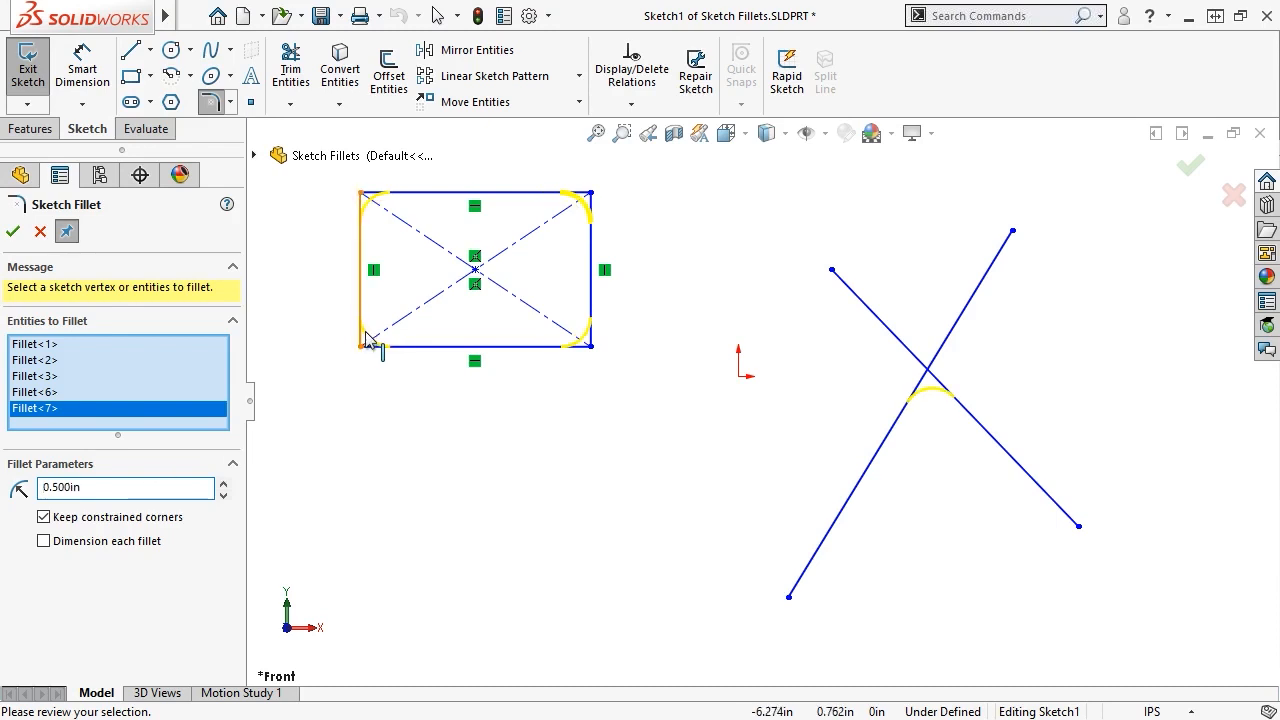
# Adjust the fillet radius freehand to about 0.46 in at the rectangle's lower-left corner and apply the fillets
pyautogui.click(399, 335)
pyautogui.moveTo(399, 340); pyautogui.dragTo(356, 366)
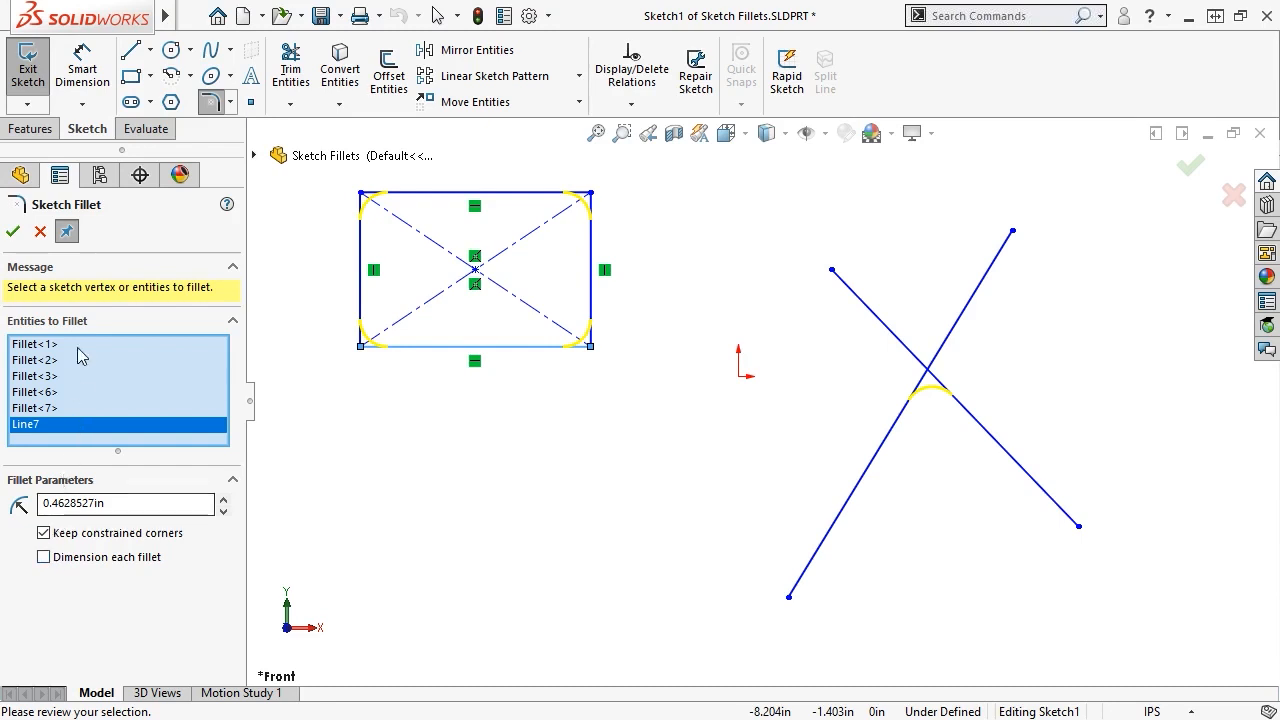
pyautogui.click(67, 232)
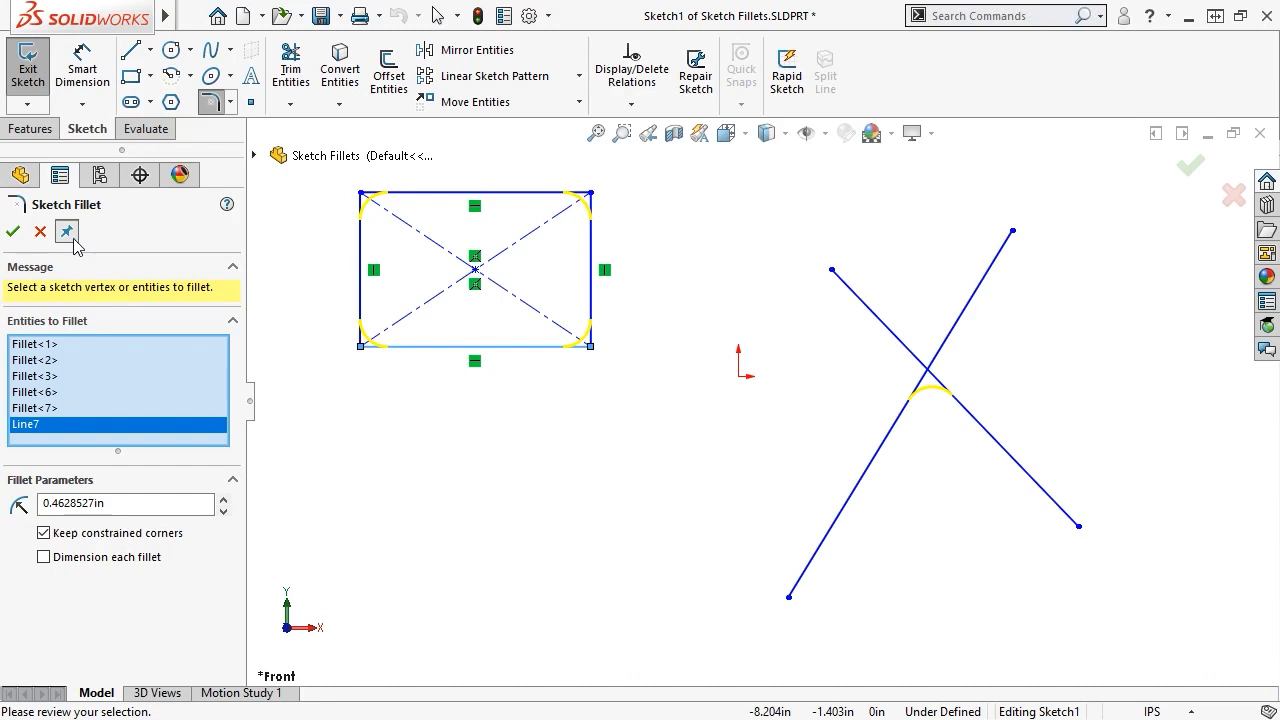
pyautogui.click(12, 233)
pyautogui.click(12, 233)
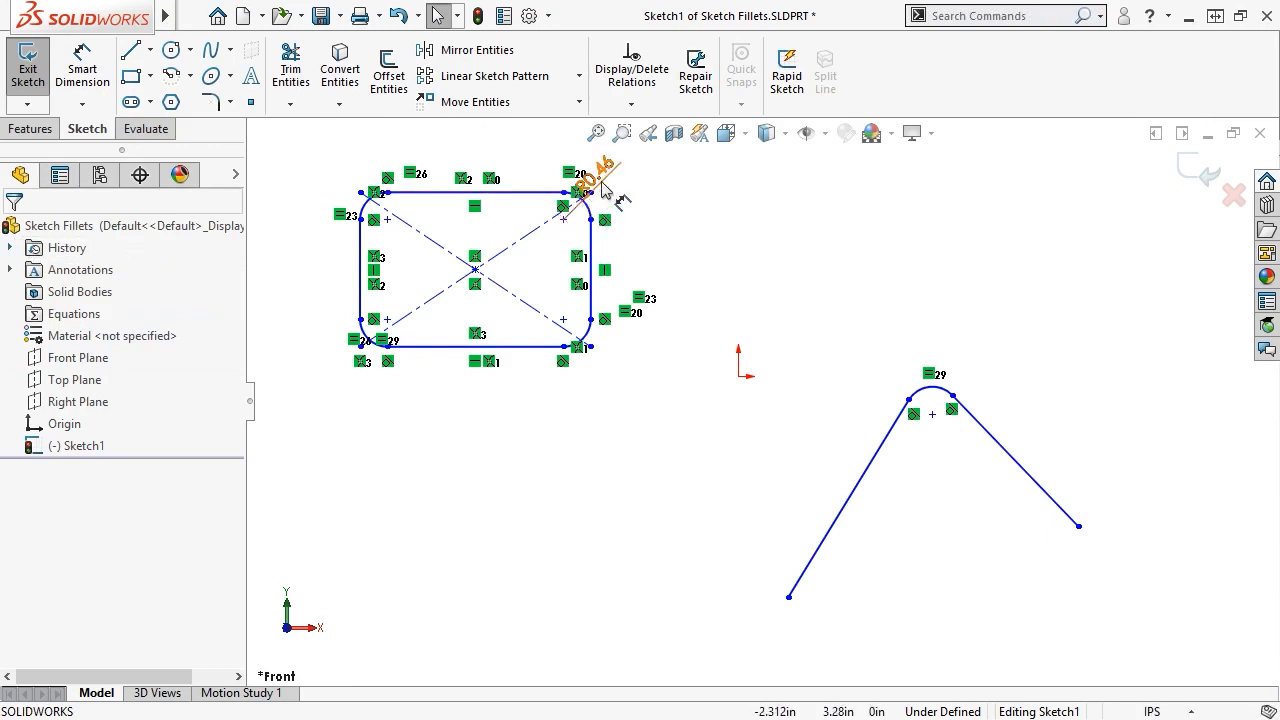
# Move the rectangle's fillet radius dimension outside its upper-right corner, and delete the equal relation on the arc between the two angled lines
pyautogui.moveTo(594, 172); pyautogui.dragTo(677, 214)
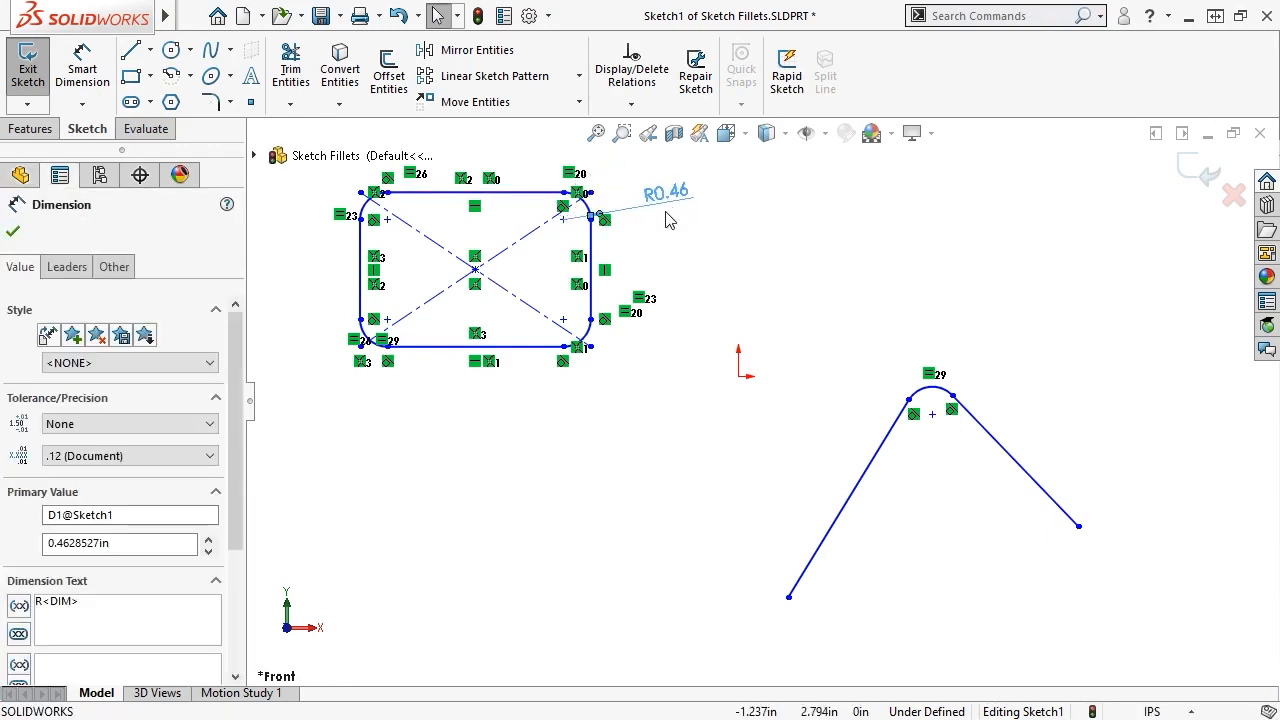
pyautogui.click(670, 232)
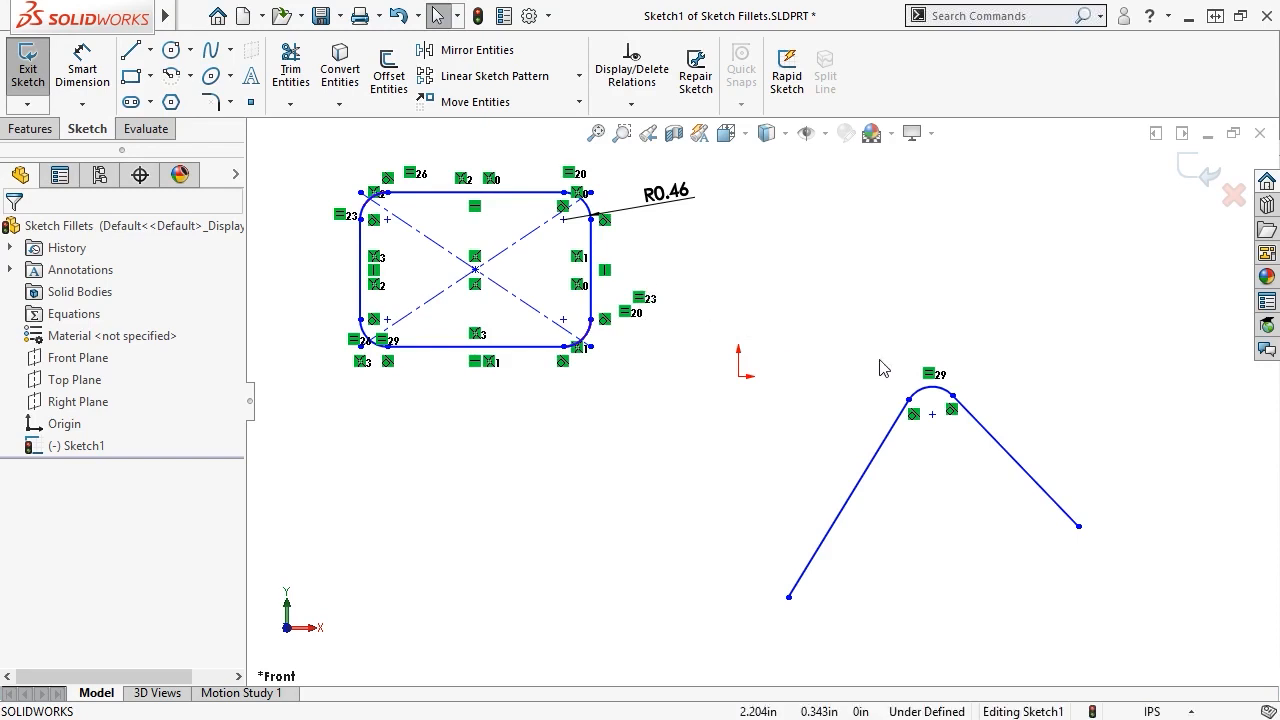
pyautogui.click(930, 377)
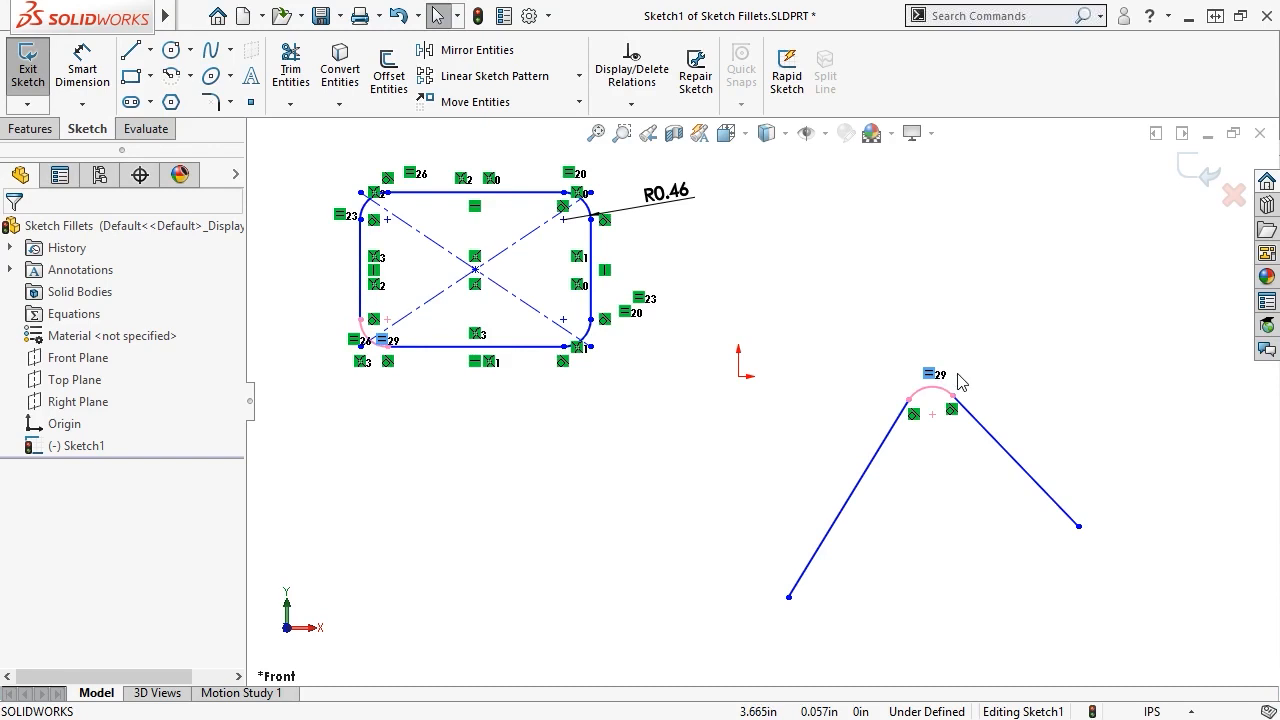
pyautogui.press('Delete')
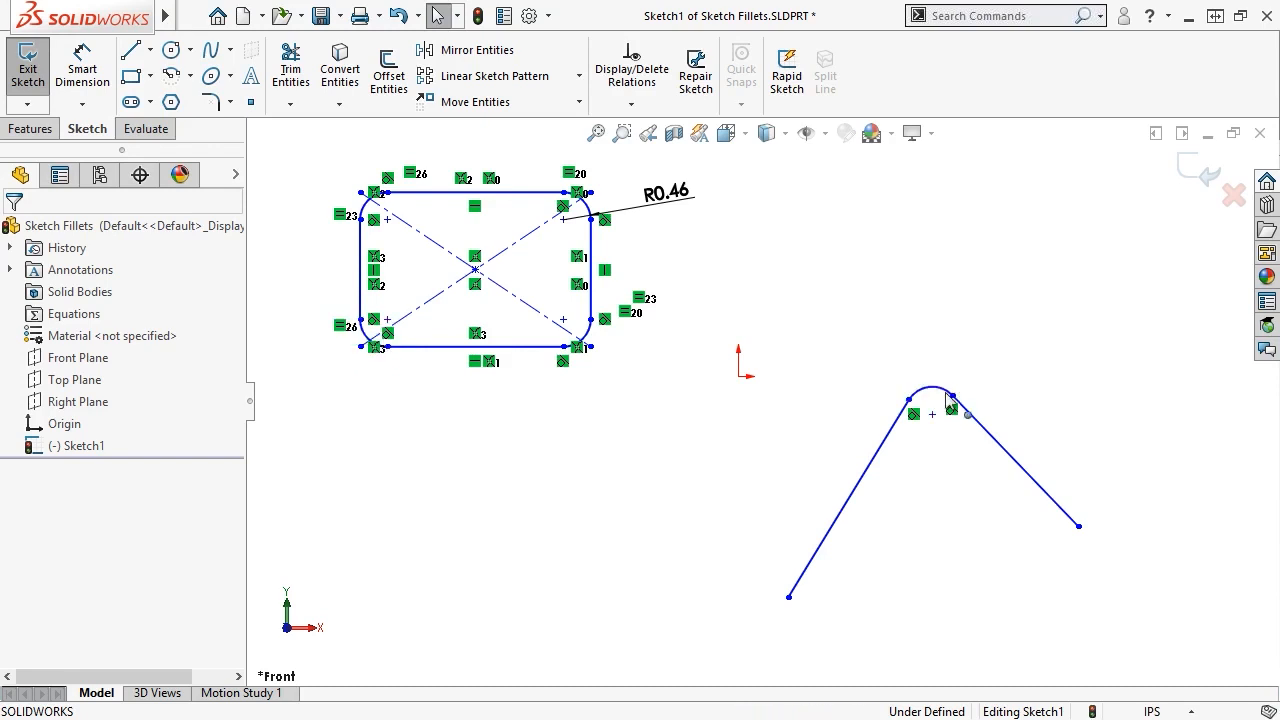
# Dimension the arc between the two angled lines with a 1 in radius
pyautogui.press('s')
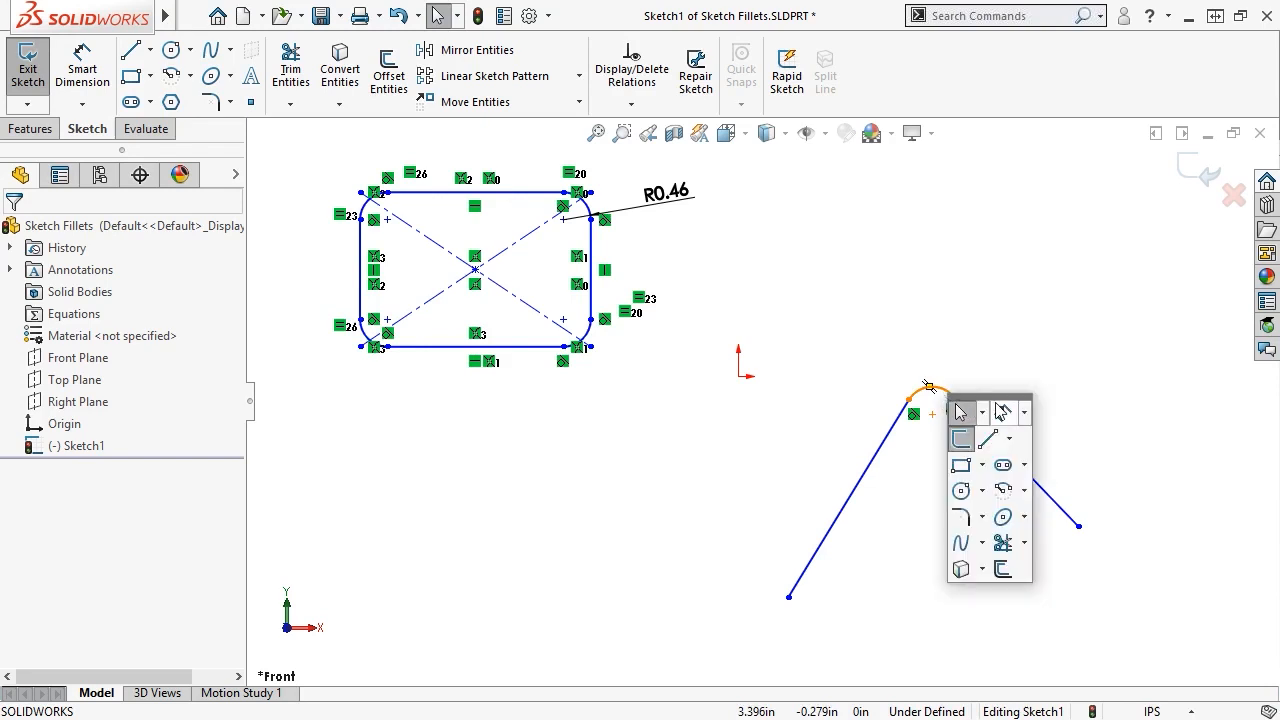
pyautogui.click(1003, 411)
pyautogui.click(940, 386)
pyautogui.click(968, 342)
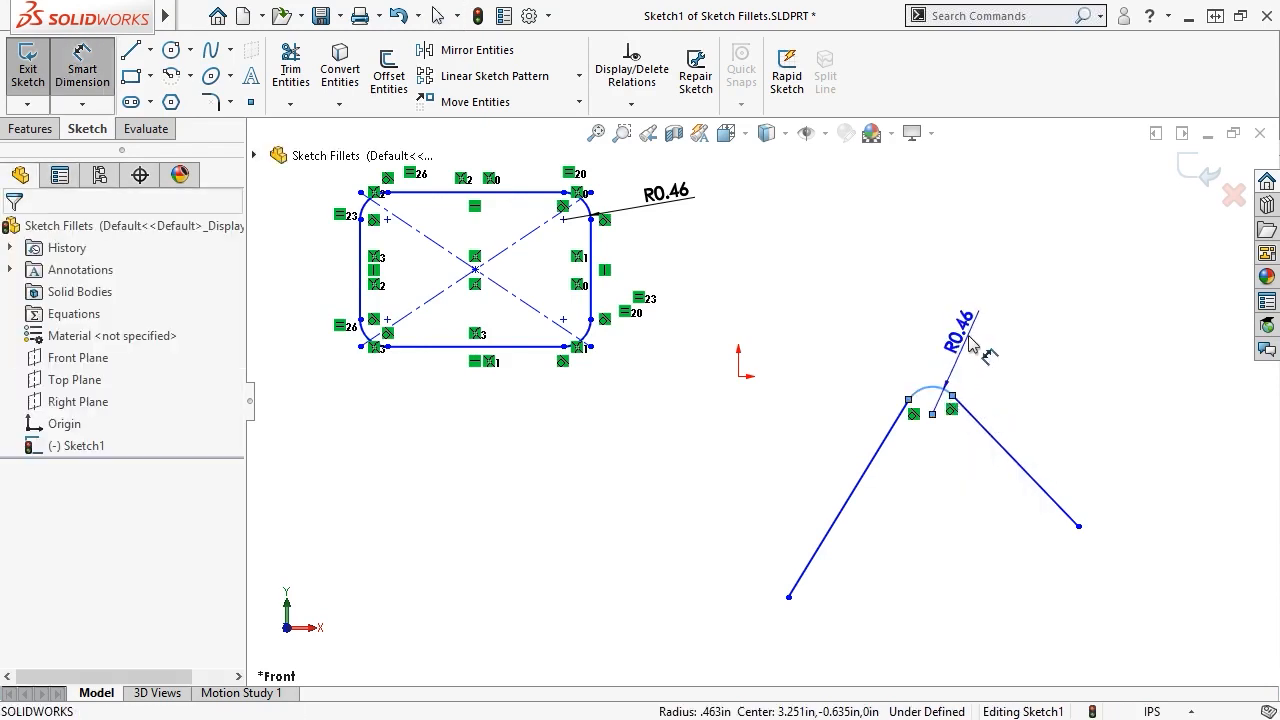
pyautogui.press('Return')
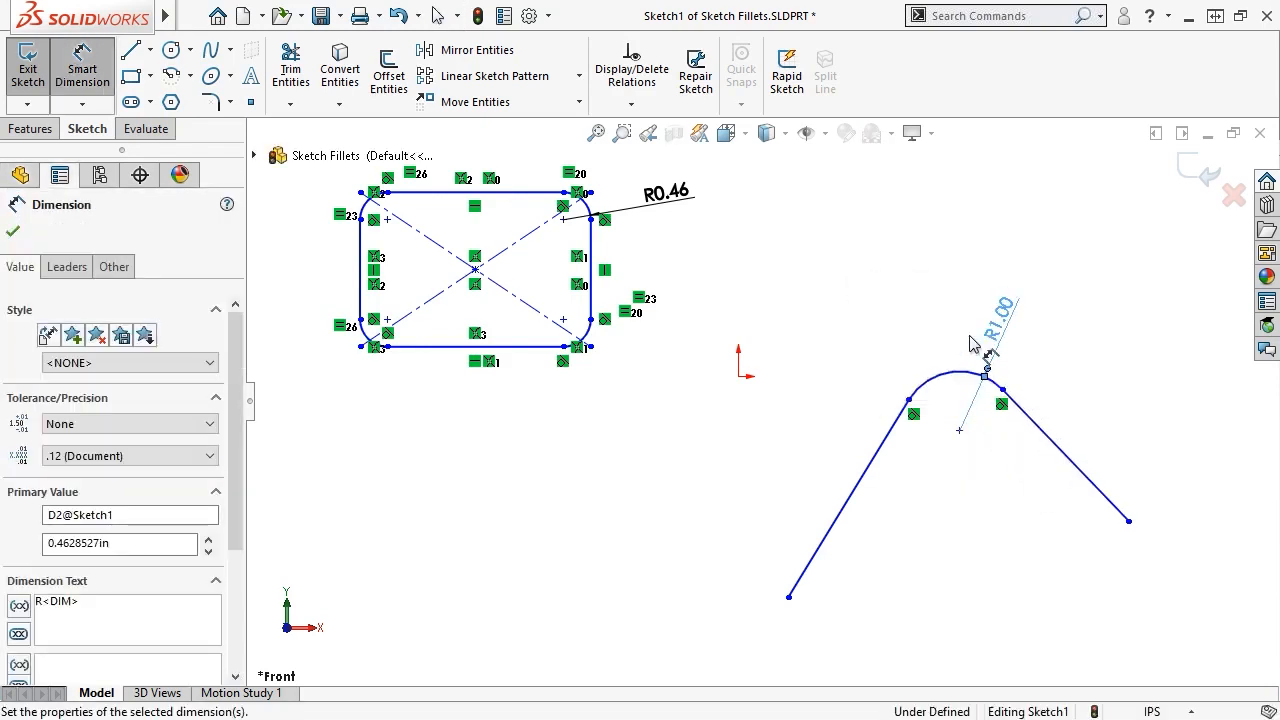
pyautogui.press('Escape')
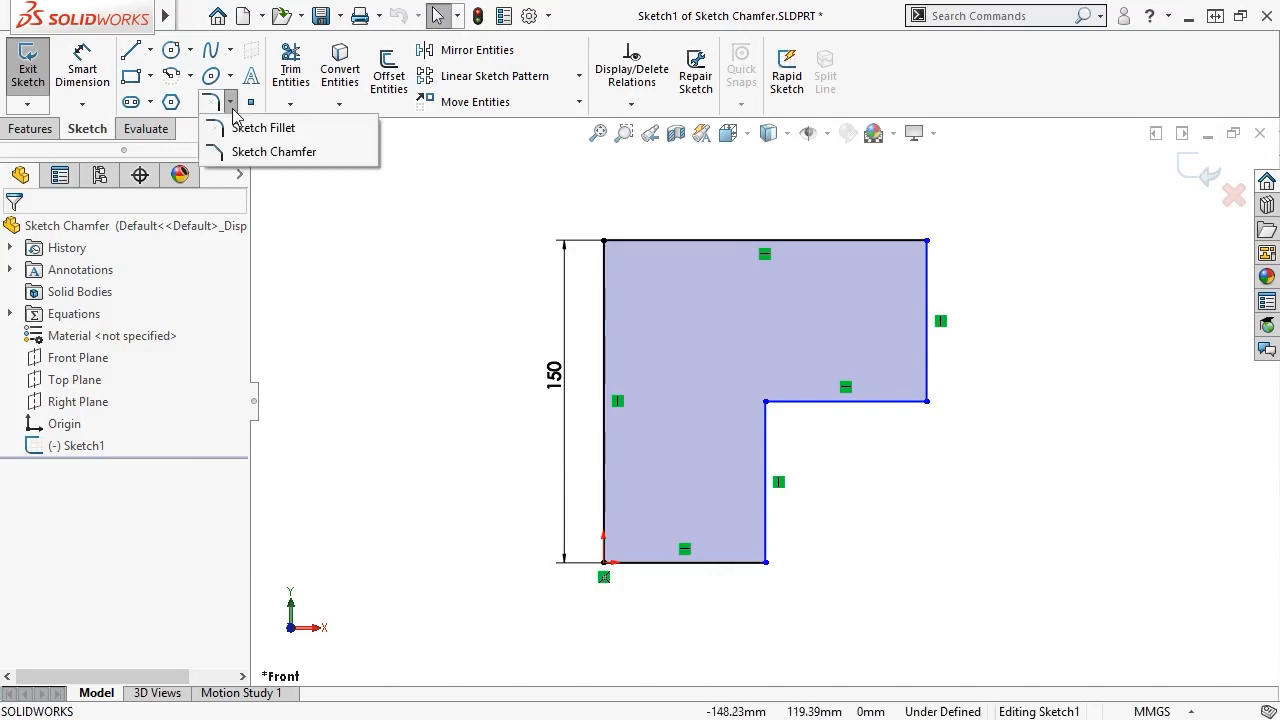
# Chamfer the lower-right corner of the profile's upper arm by Angle-distance with 20 mm and 60°, and place its distance dimension outside the profile
pyautogui.click(226, 153)
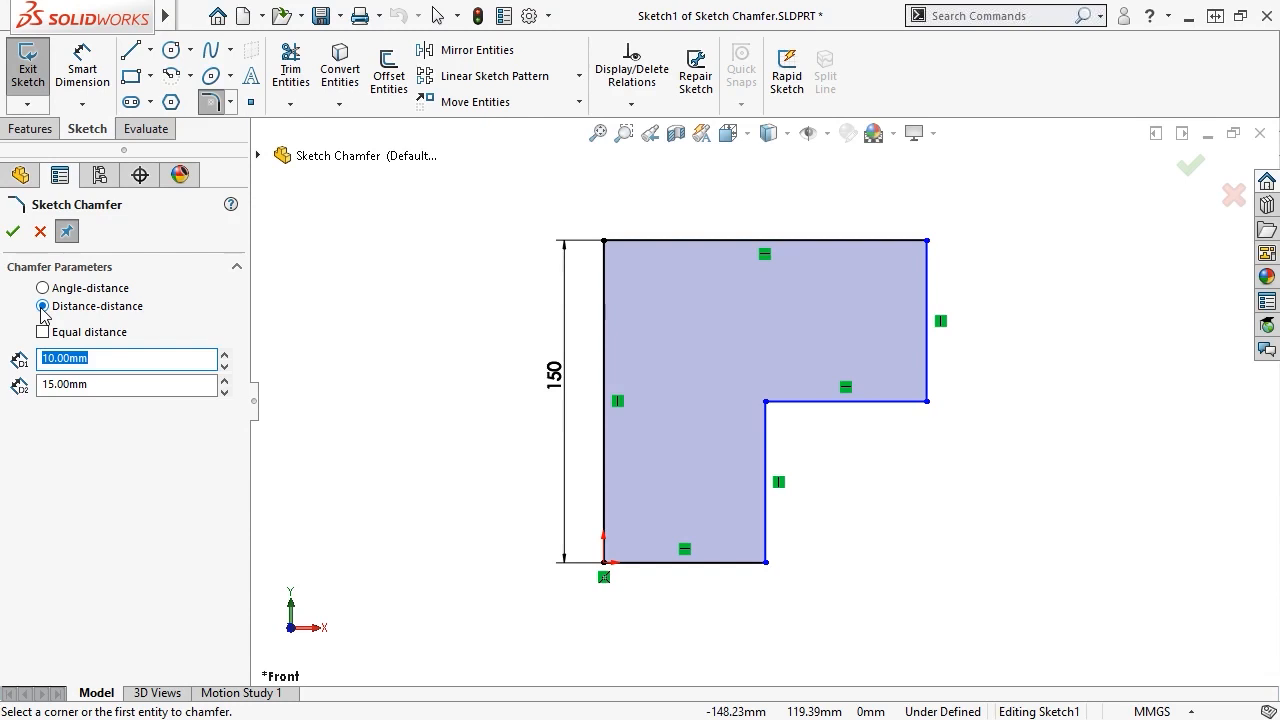
pyautogui.click(43, 288)
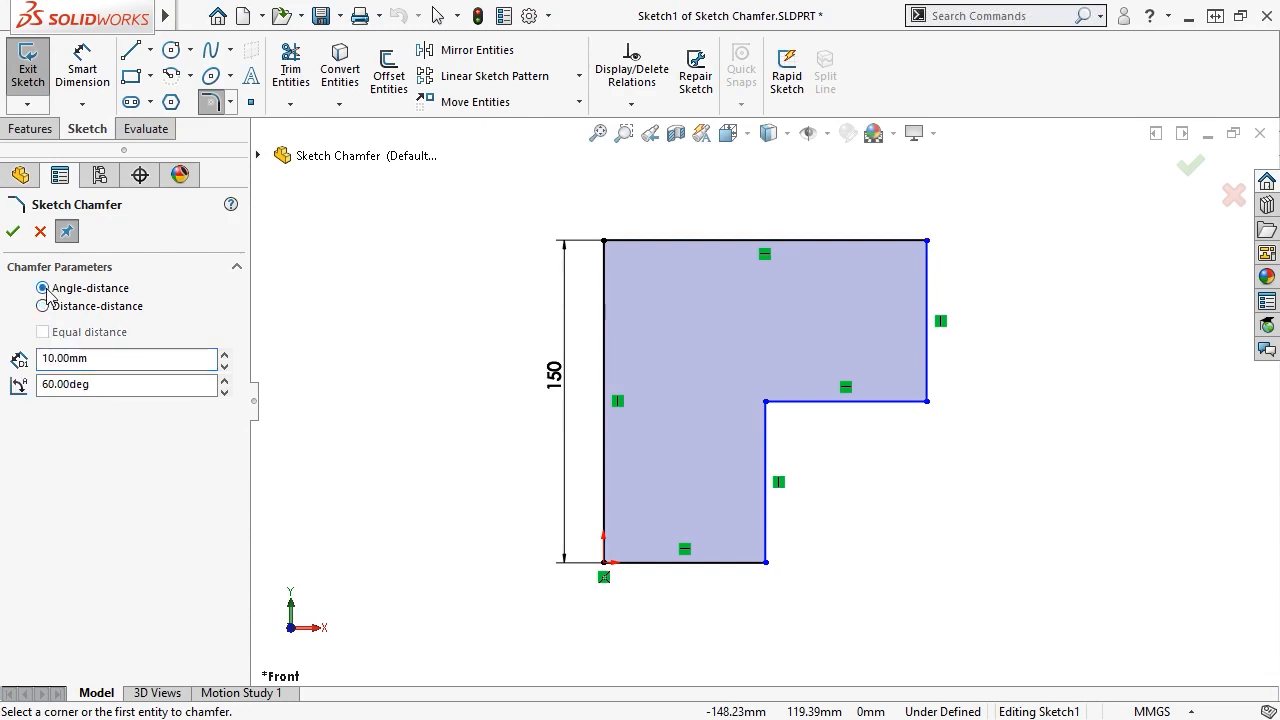
pyautogui.doubleClick(65, 358)
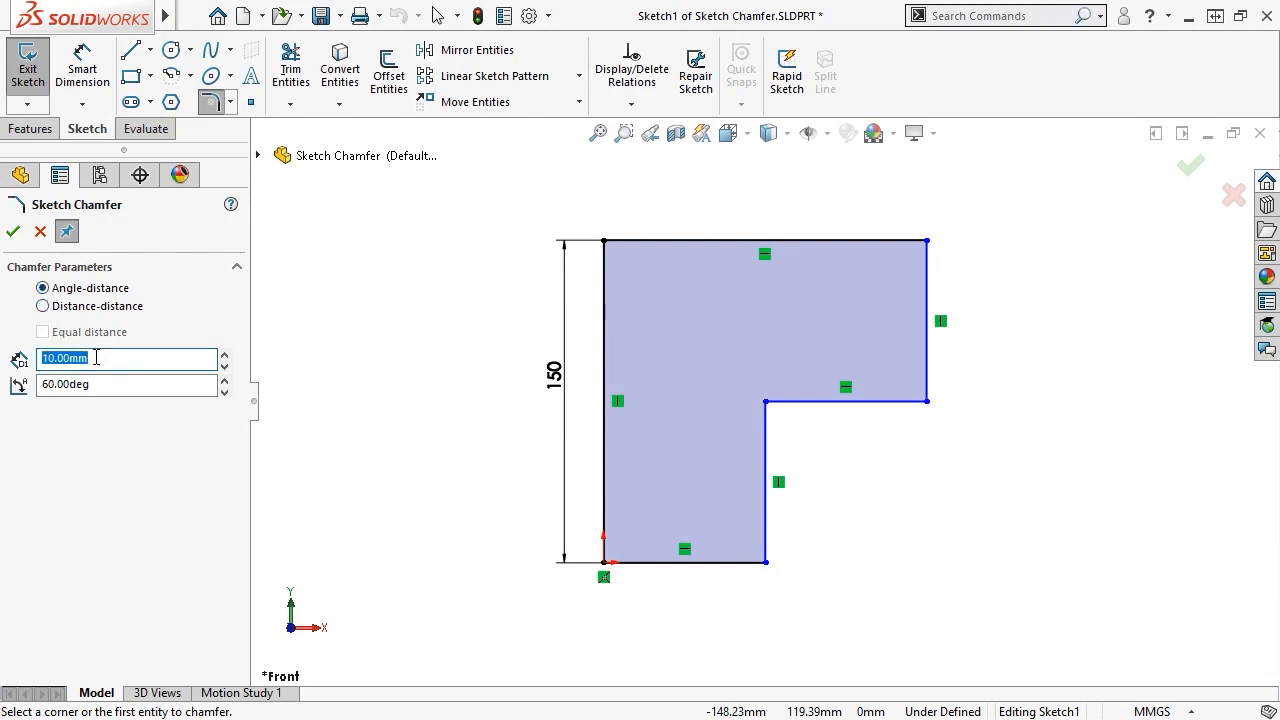
pyautogui.write('20')
pyautogui.press('Return')
pyautogui.doubleClick(125, 384)
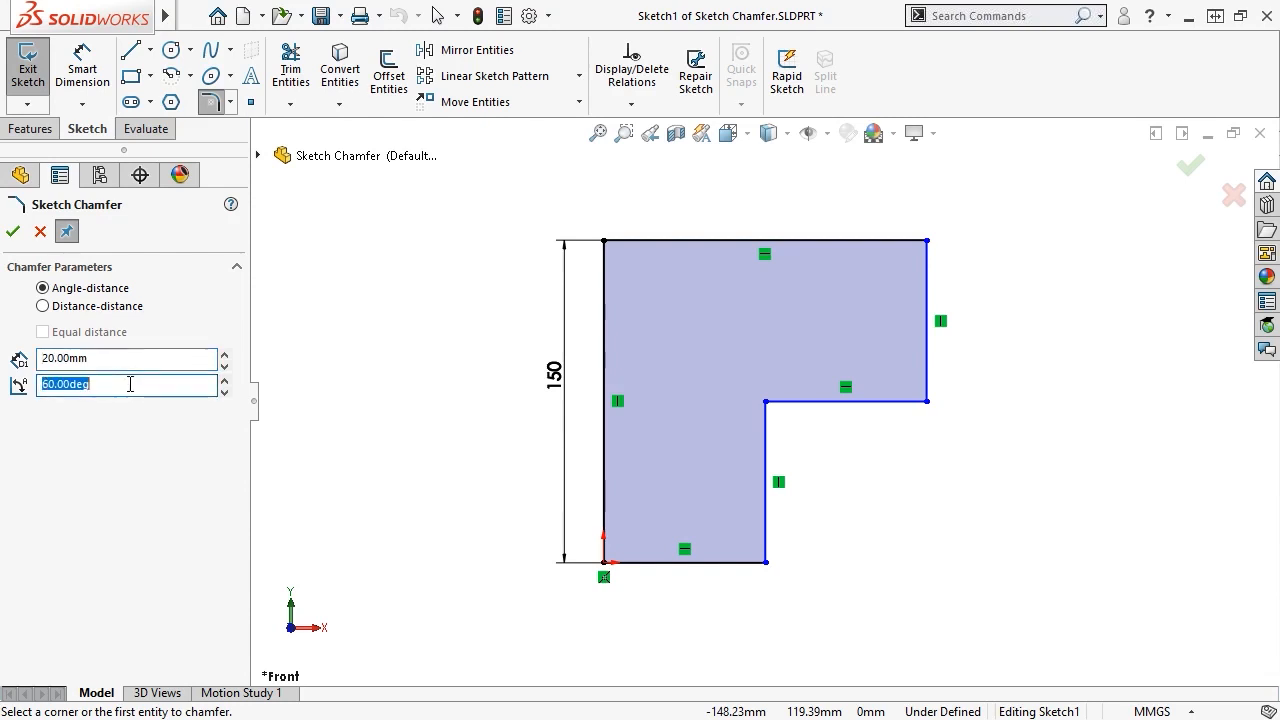
pyautogui.write('60')
pyautogui.press('Return')
pyautogui.click(927, 380)
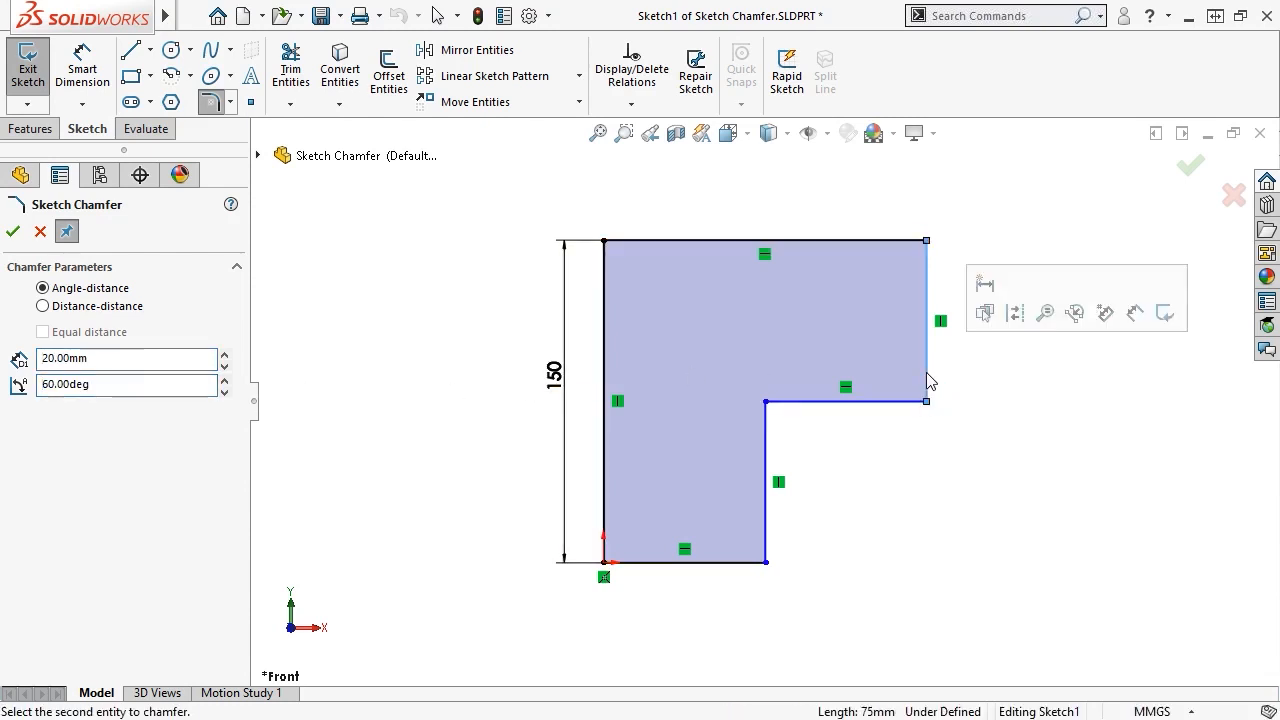
pyautogui.click(910, 401)
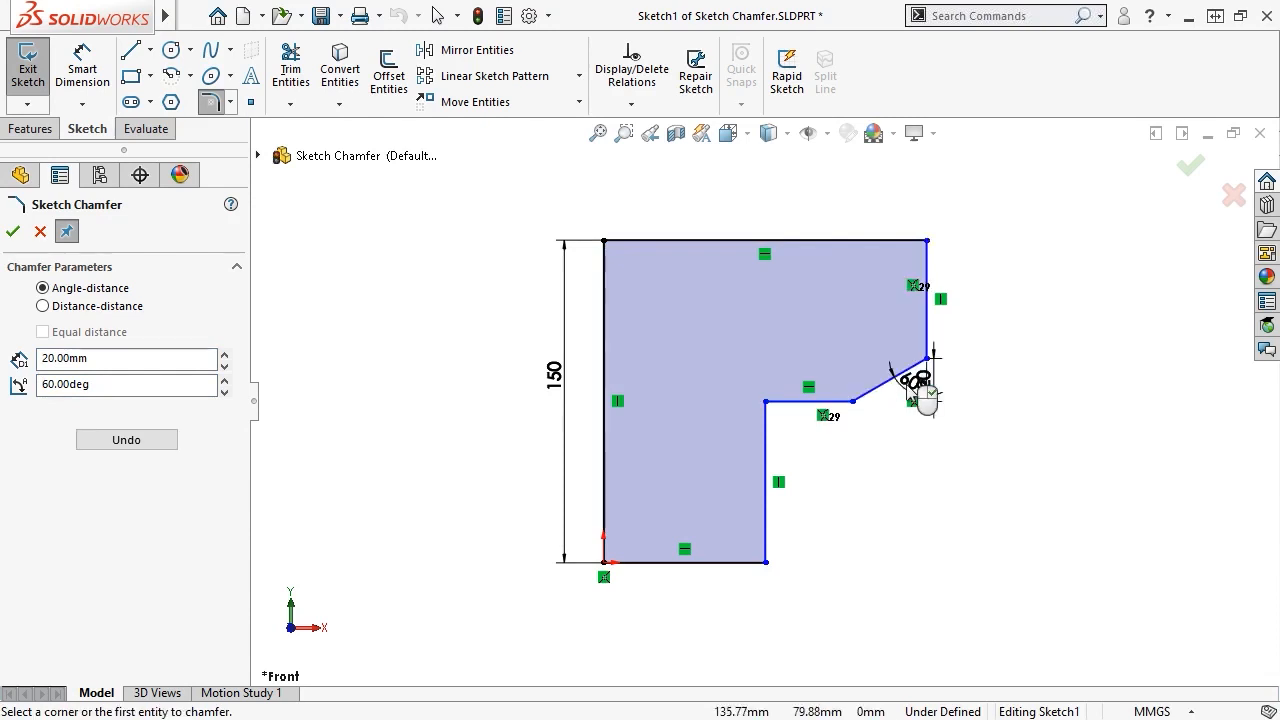
pyautogui.moveTo(917, 379); pyautogui.dragTo(964, 382)
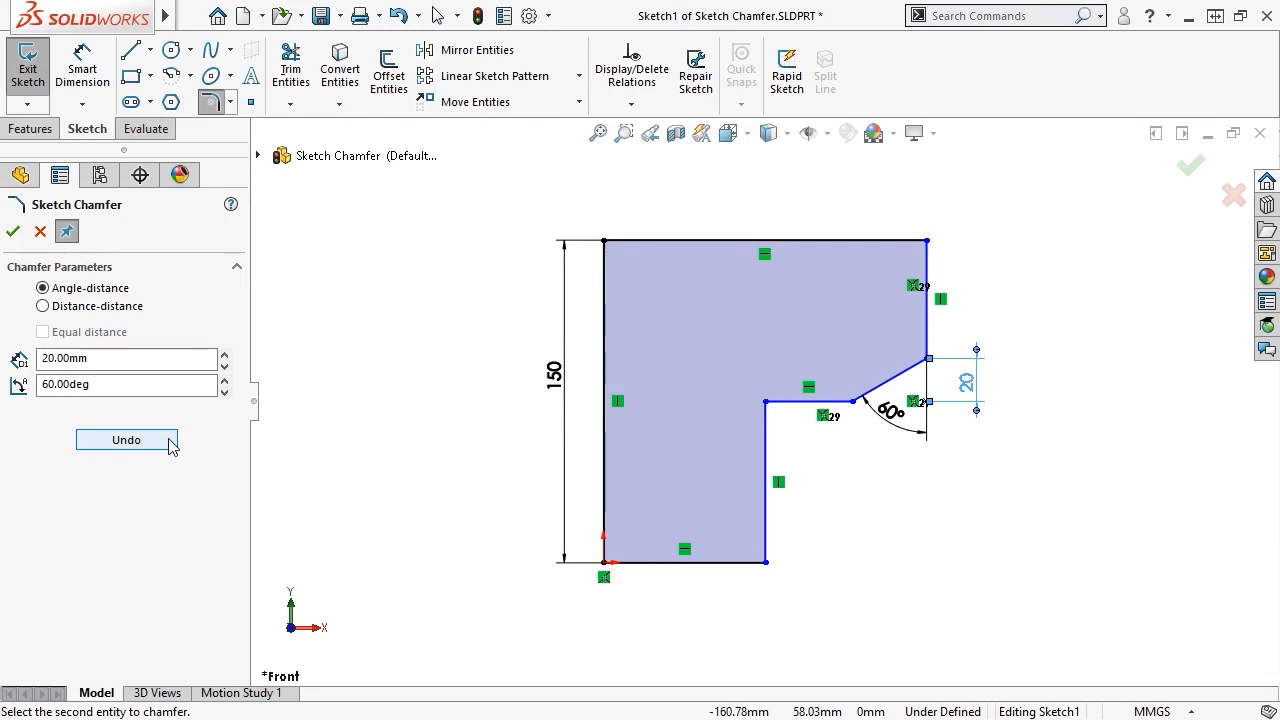
# Chamfer the lower-right corner of the profile's lower arm by Distance-distance with 10 mm and 15 mm
pyautogui.click(43, 306)
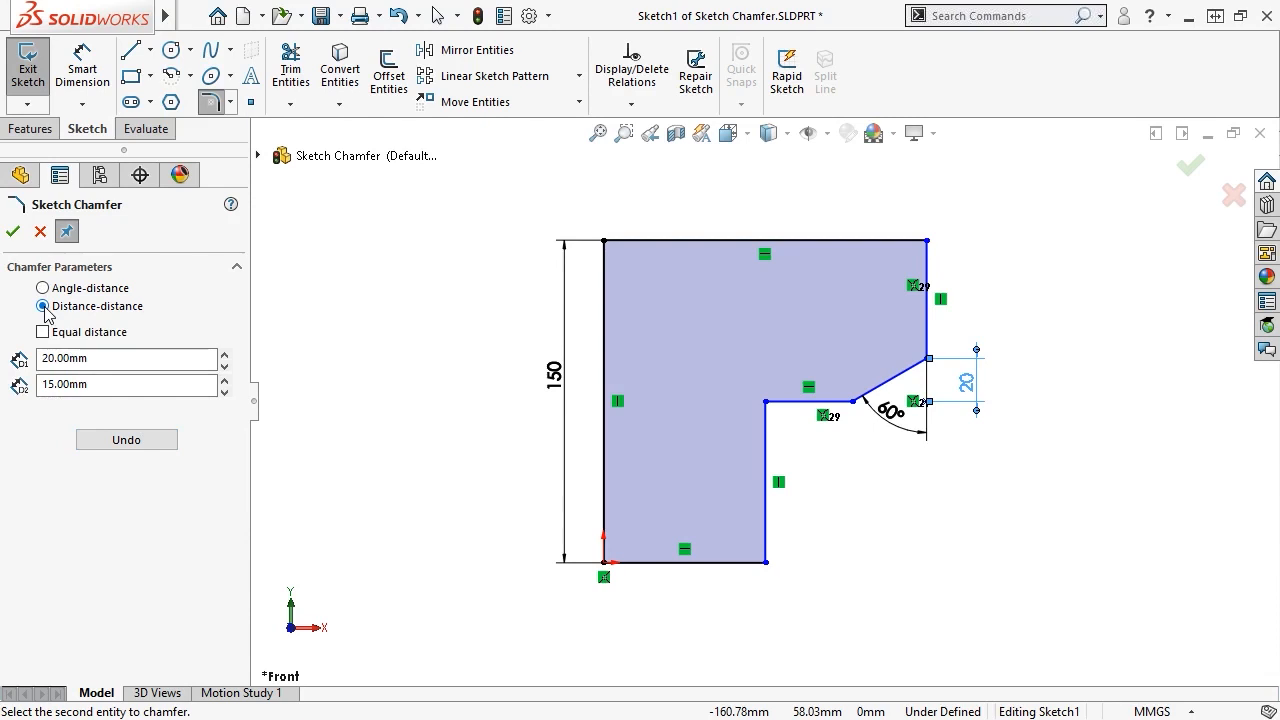
pyautogui.doubleClick(115, 360)
pyautogui.write('10')
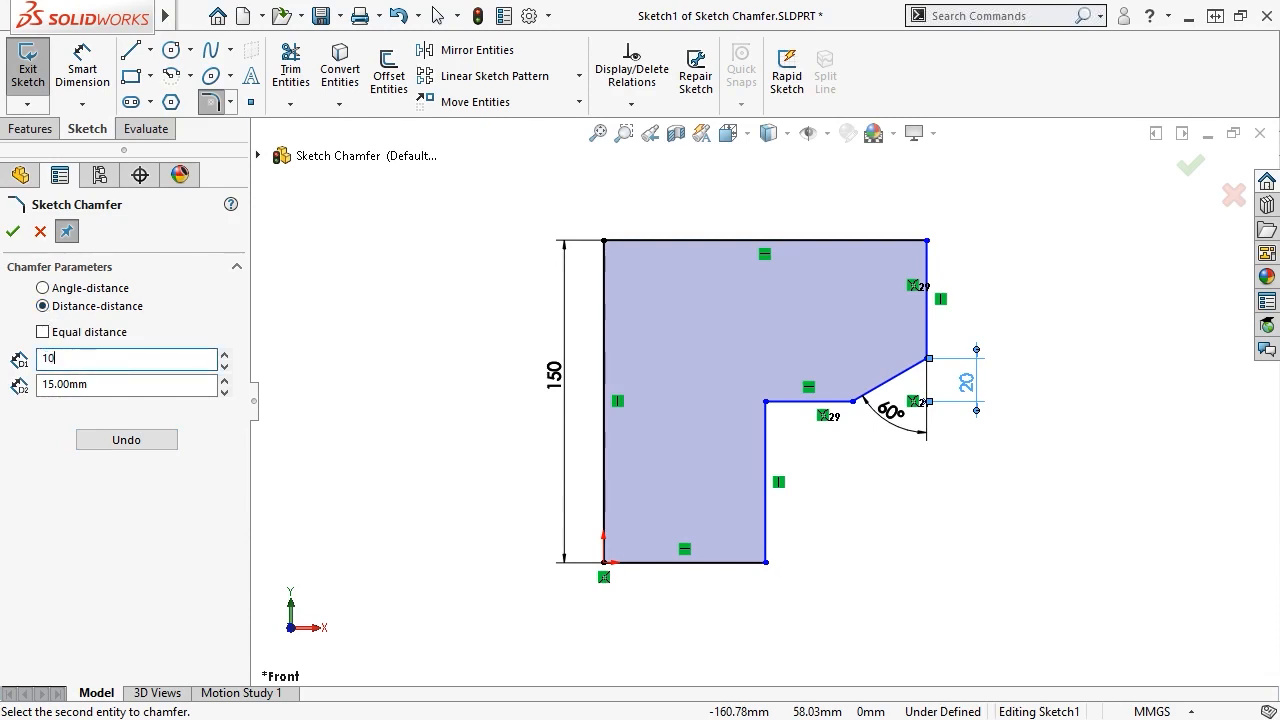
pyautogui.press('Return')
pyautogui.doubleClick(148, 387)
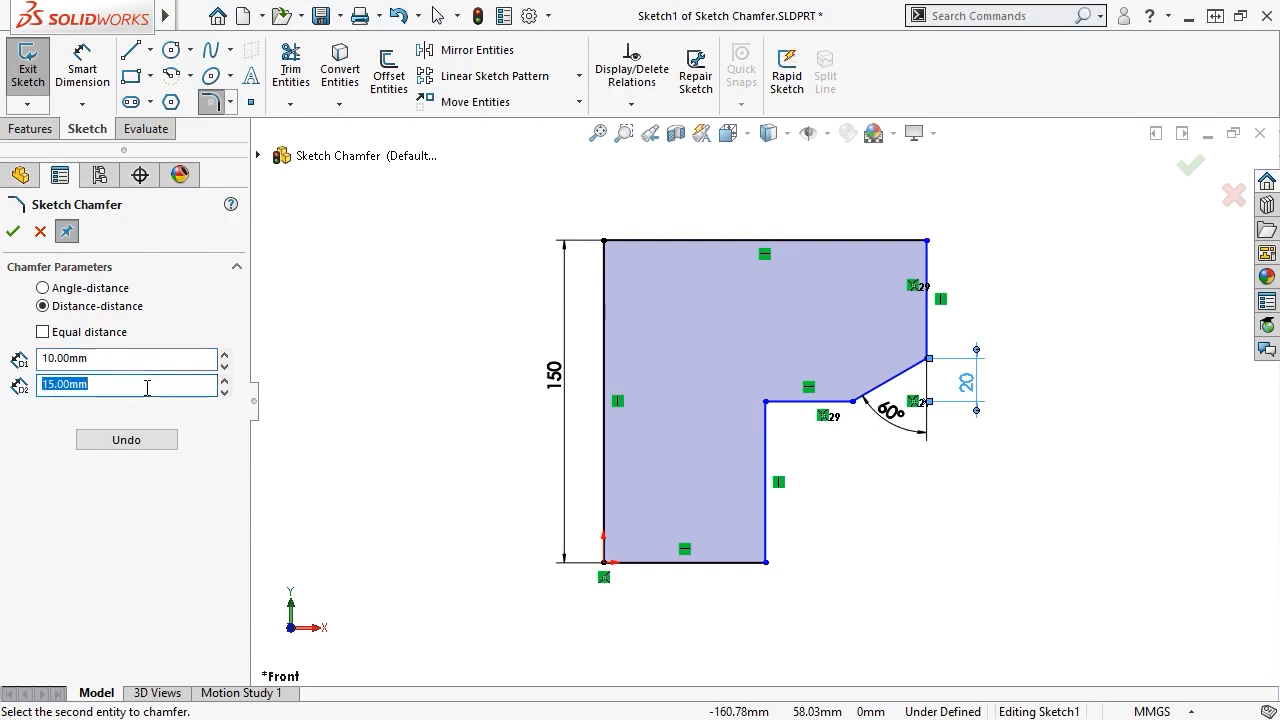
pyautogui.write('15')
pyautogui.press('Return')
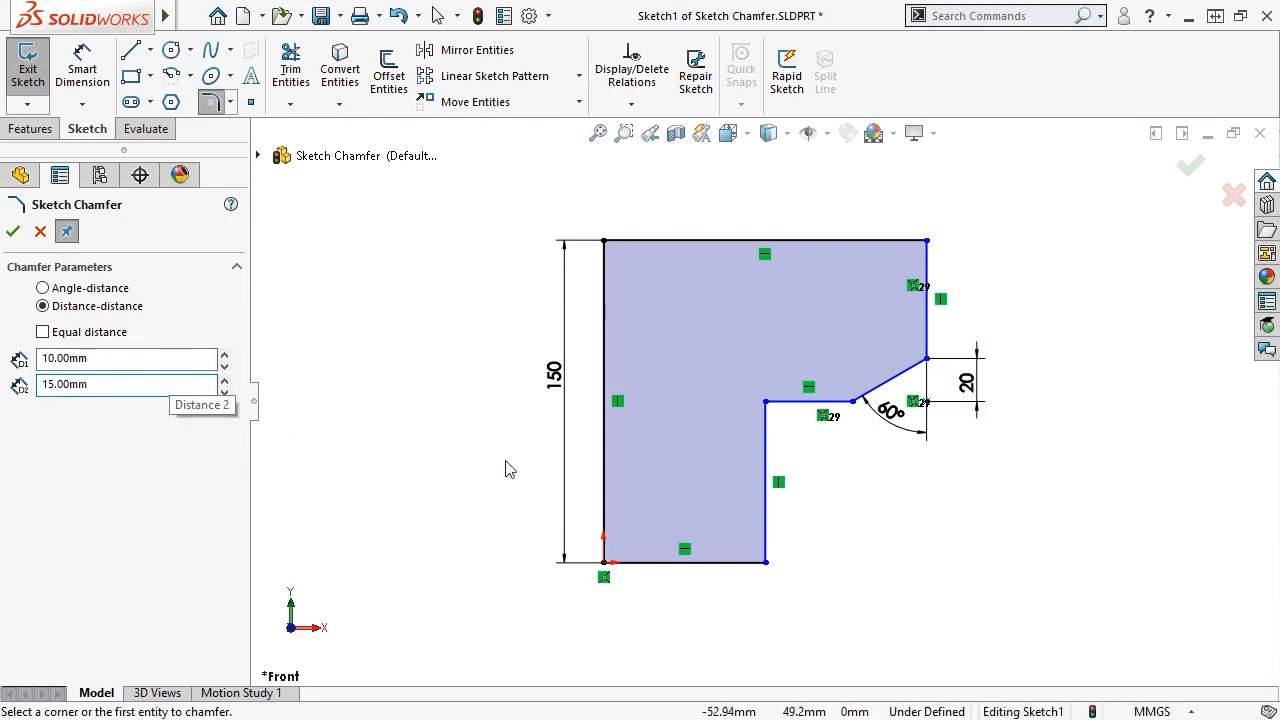
pyautogui.click(765, 540)
pyautogui.click(731, 562)
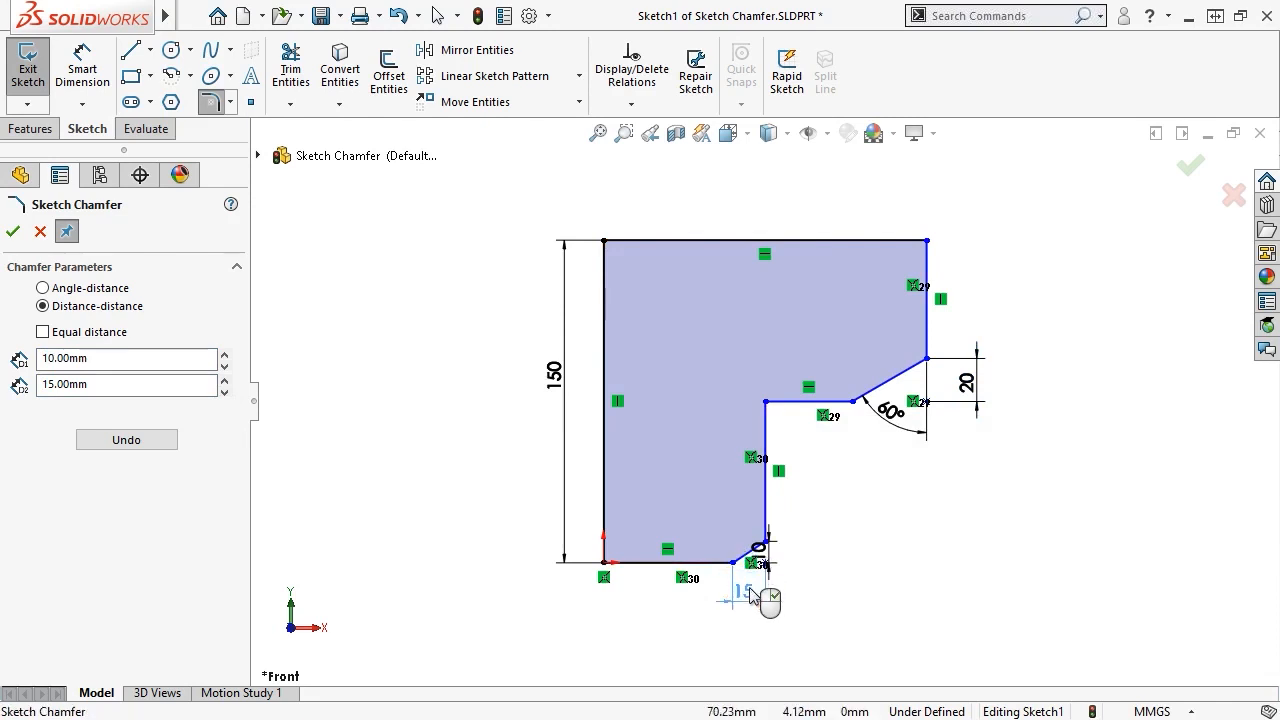
# Place the lower chamfer's vertical distance dimension outside the profile and open its value for editing
pyautogui.click(763, 550)
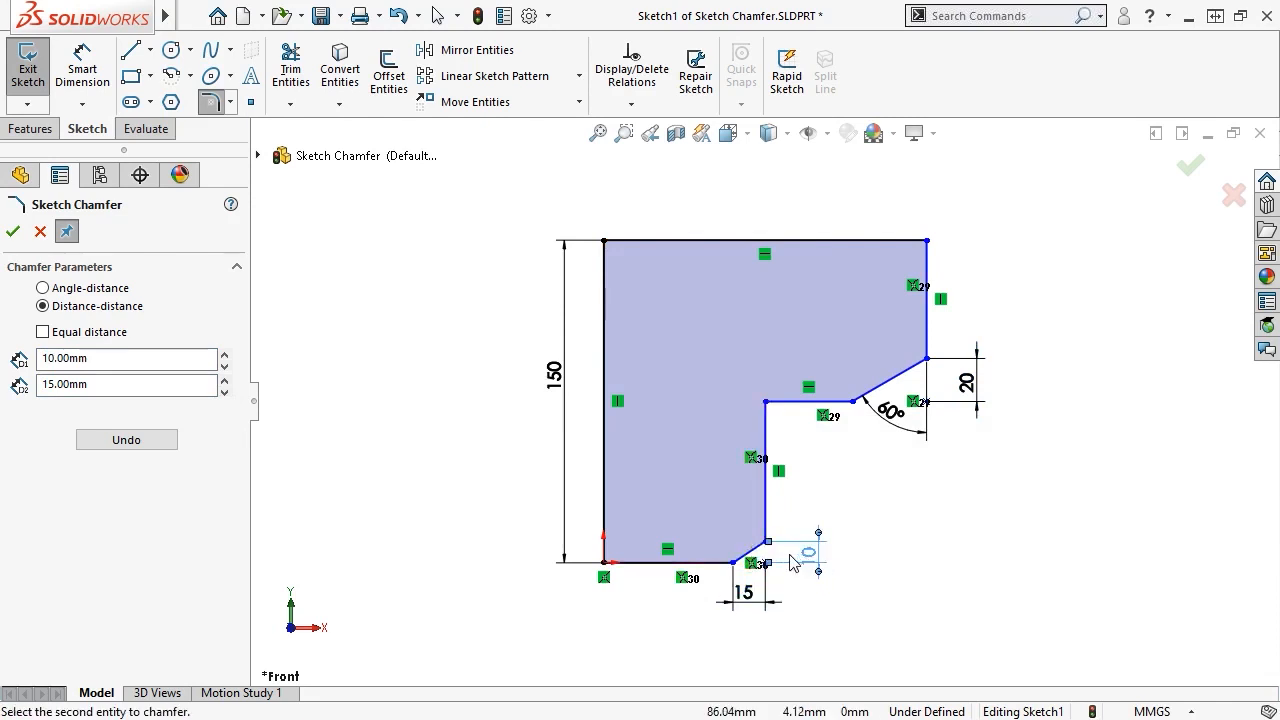
pyautogui.click(790, 561)
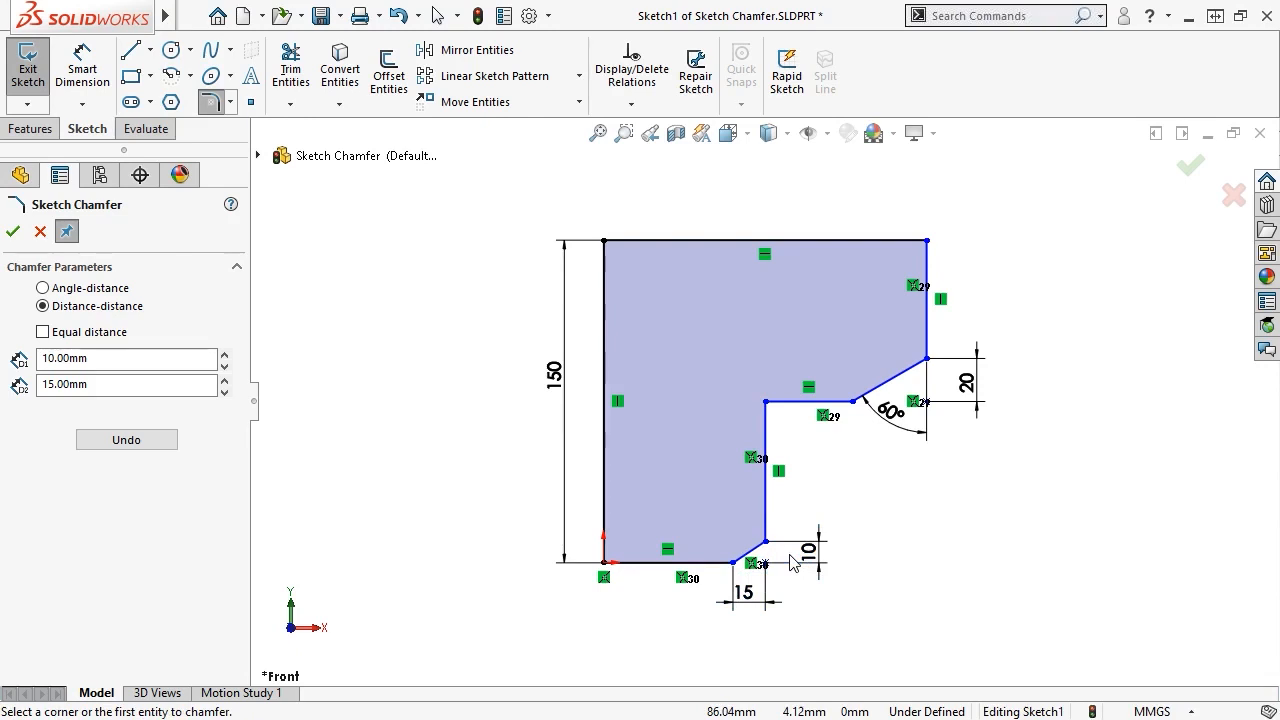
pyautogui.click(805, 552)
pyautogui.doubleClick(805, 552)
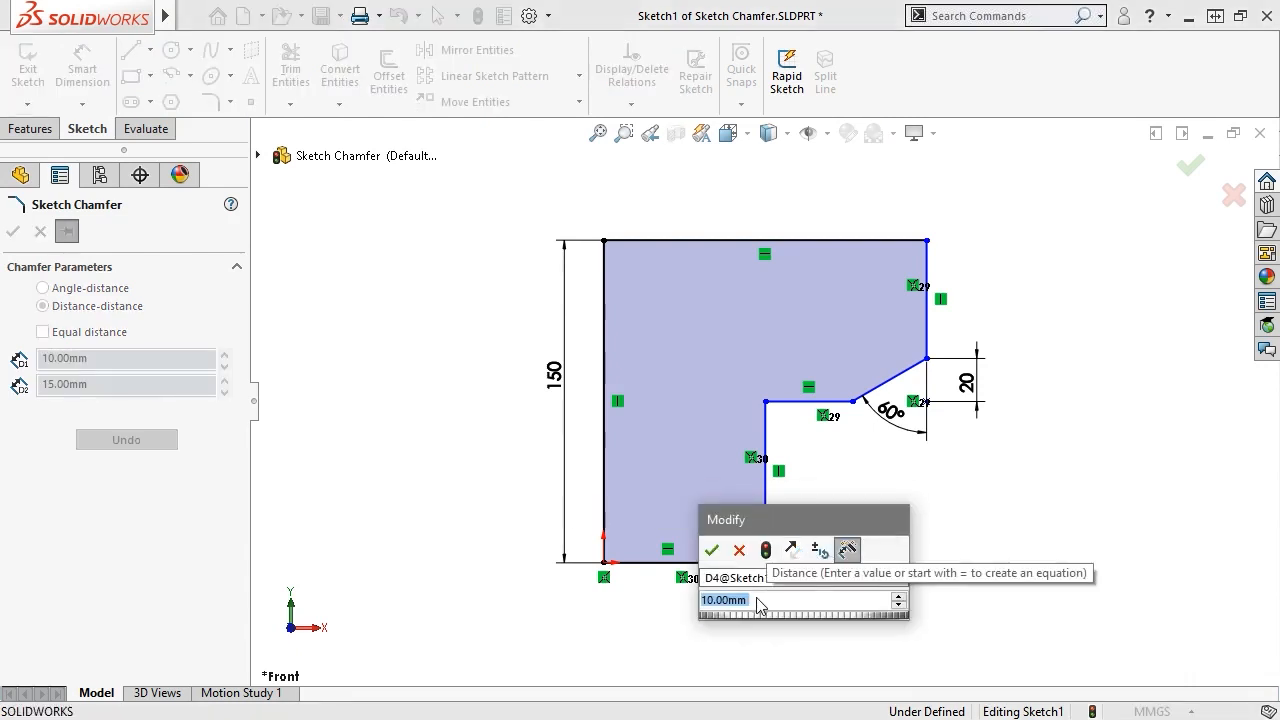
pyautogui.click(712, 550)
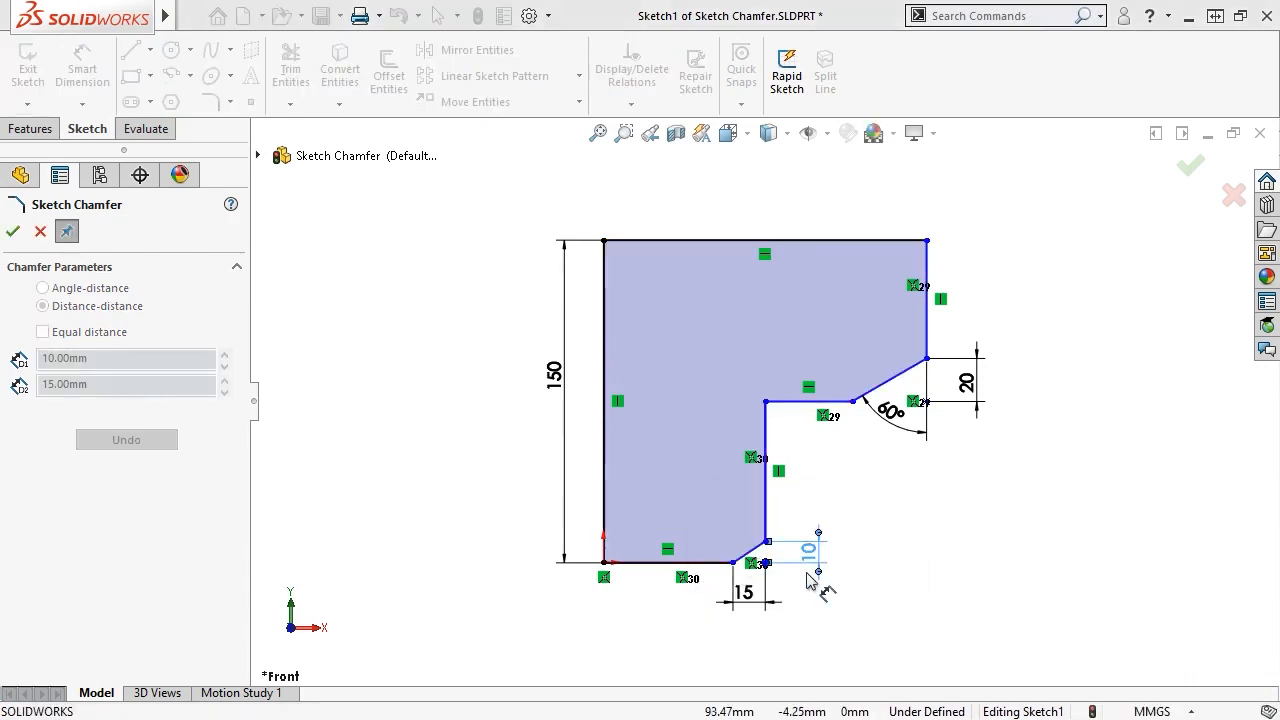
pyautogui.press('Escape')
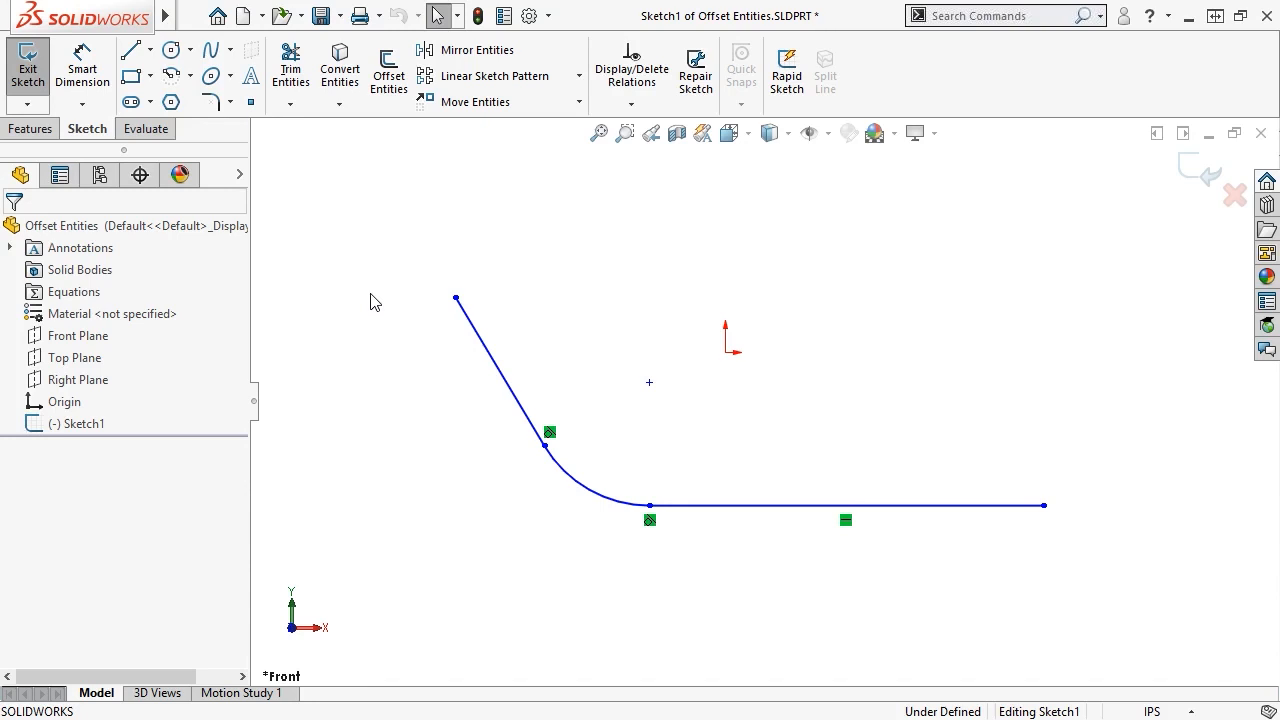
# Set up a bi-directional 0.5 in offset of the whole line-arc chain, starting from the angled line
pyautogui.click(389, 110)
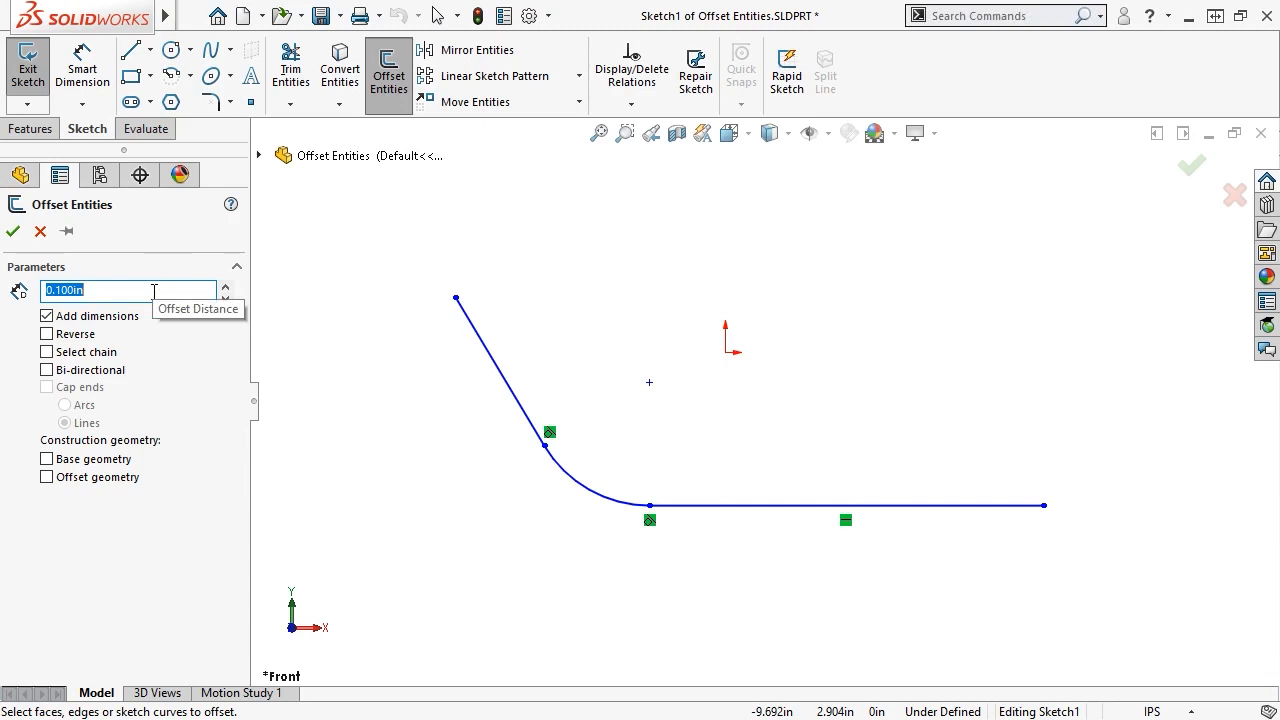
pyautogui.write('.5')
pyautogui.press('Return')
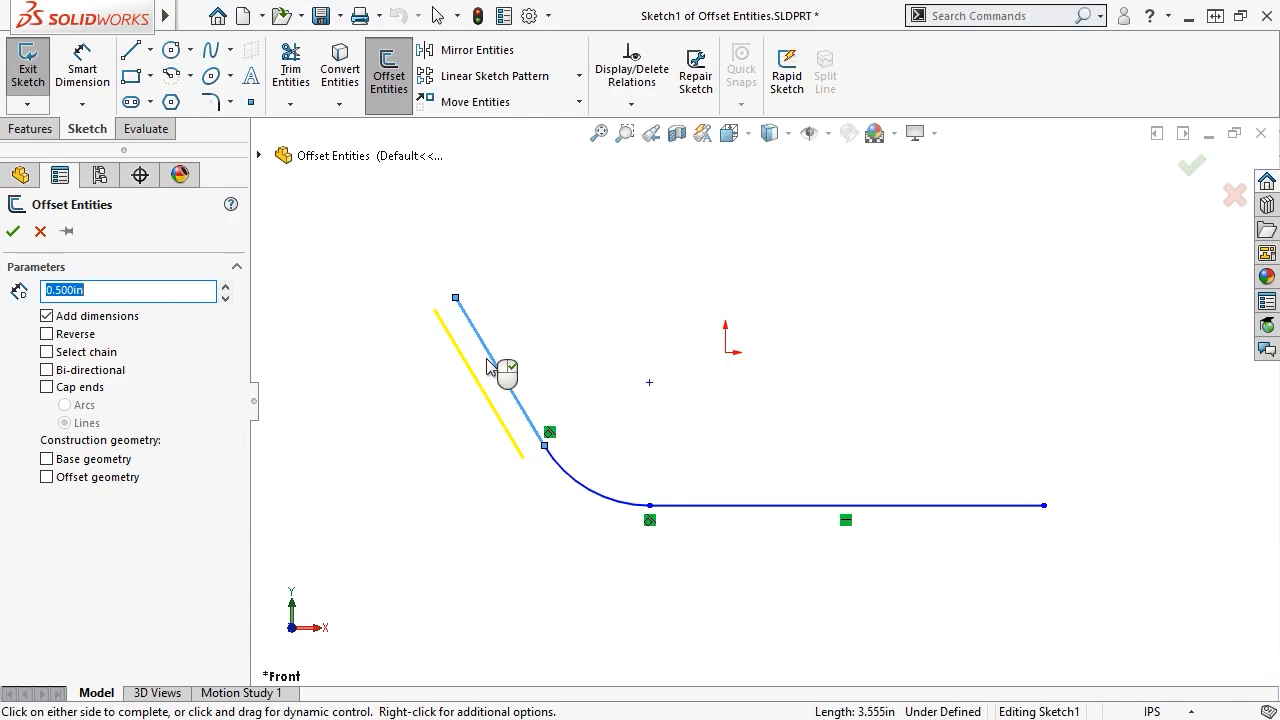
pyautogui.click(47, 352)
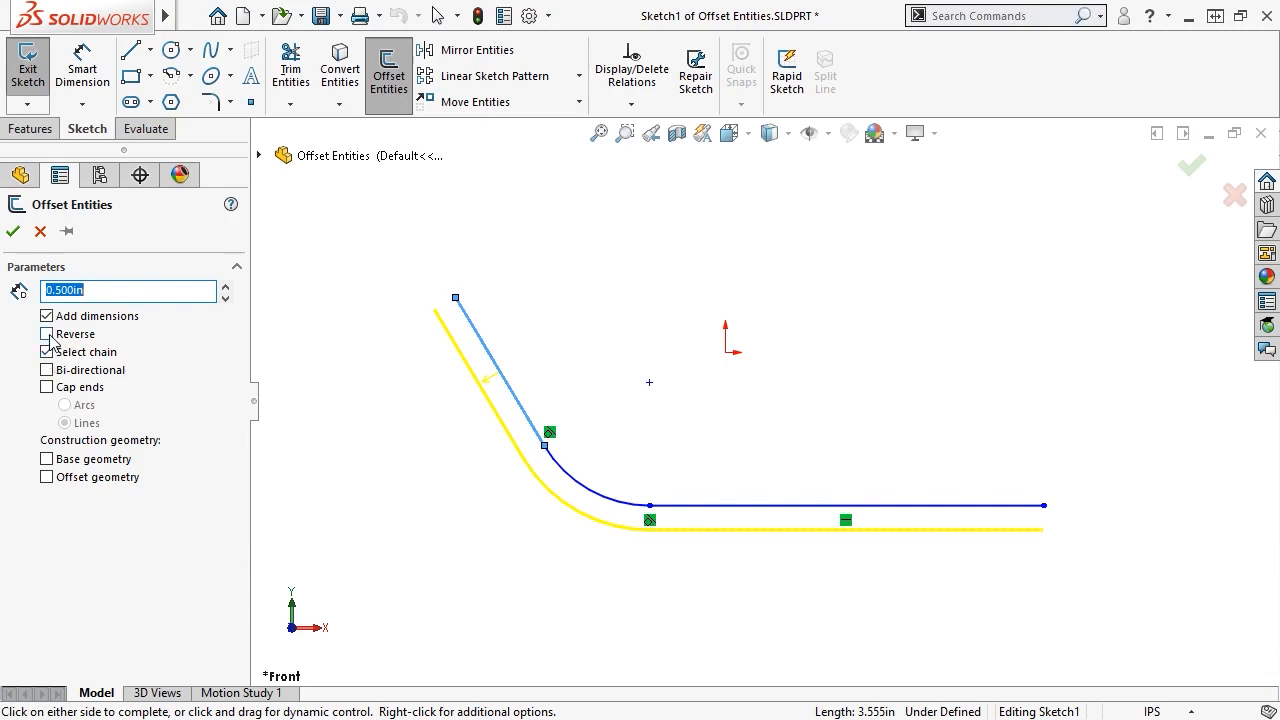
pyautogui.click(47, 334)
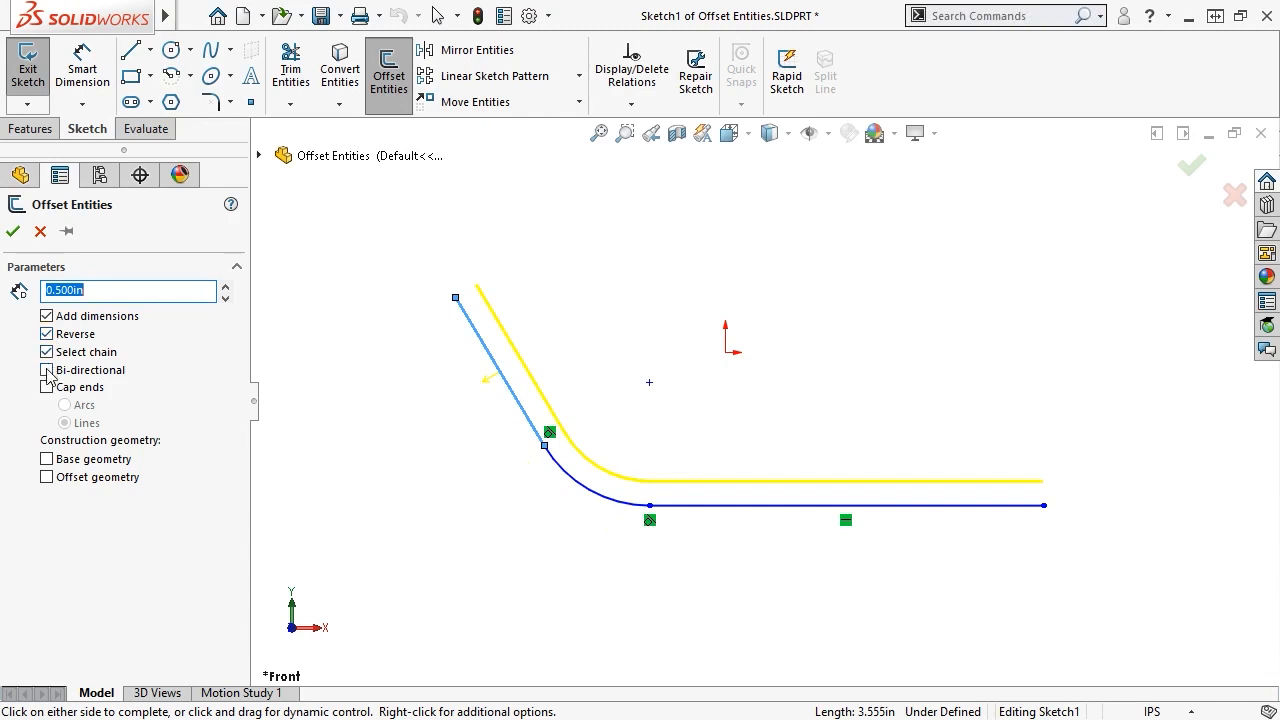
pyautogui.click(47, 371)
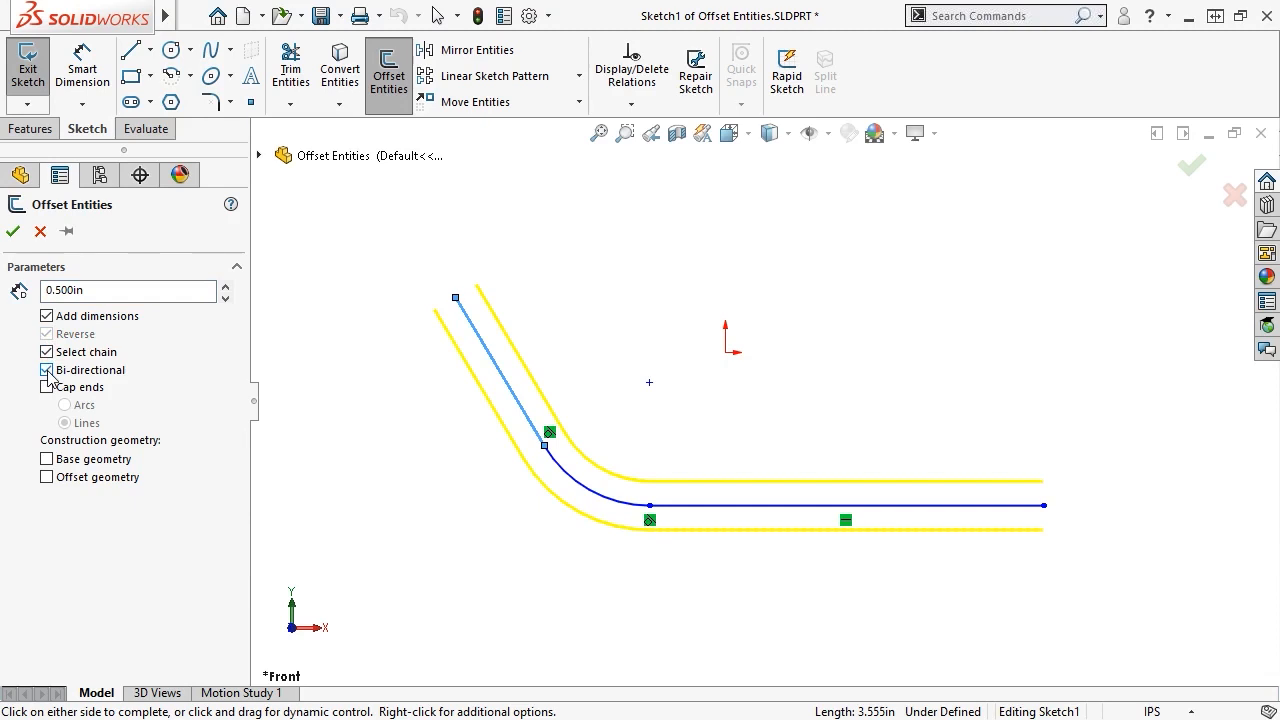
# Cap the offset's ends with arcs, turn only the base geometry into construction geometry, and apply the offset
pyautogui.click(47, 388)
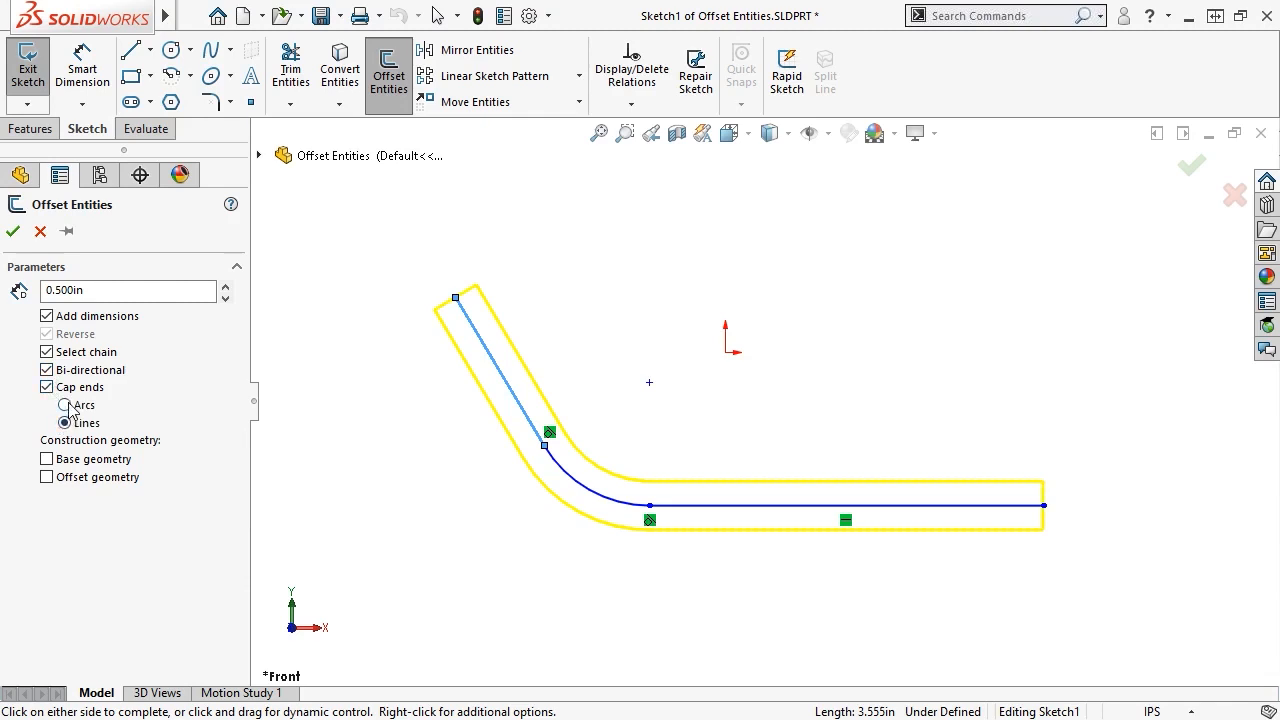
pyautogui.click(65, 405)
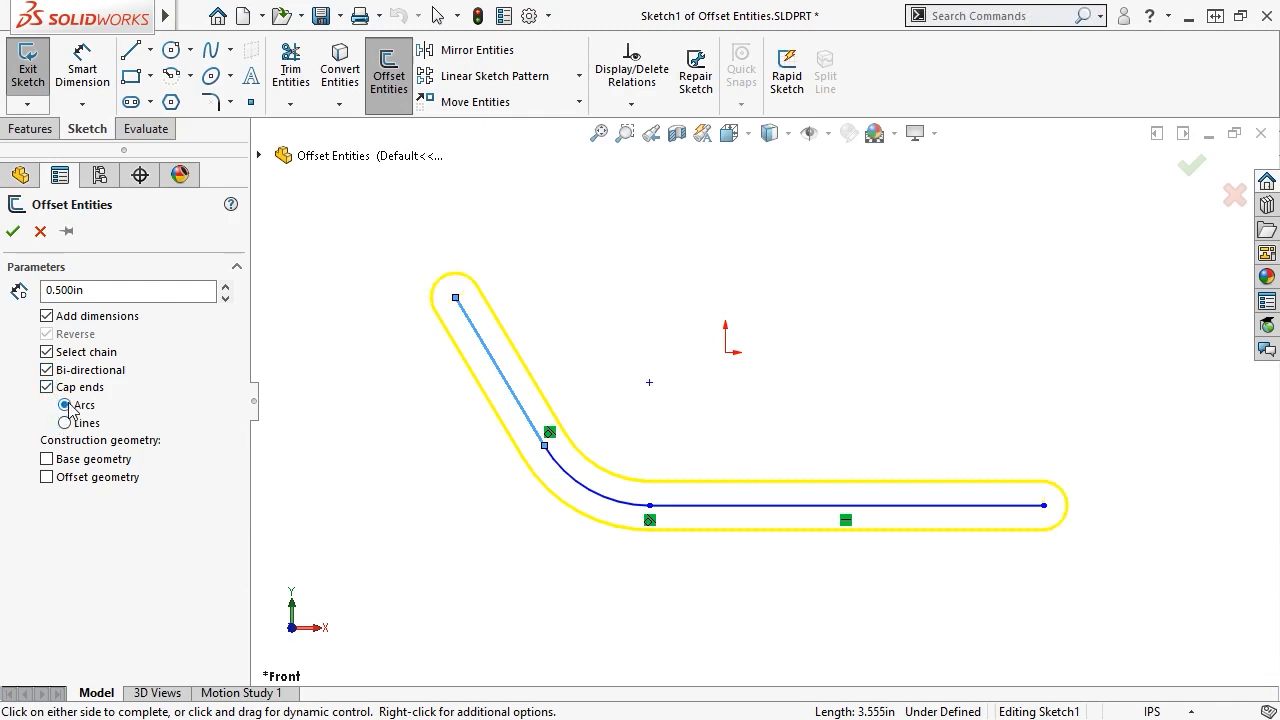
pyautogui.click(46, 477)
pyautogui.click(46, 459)
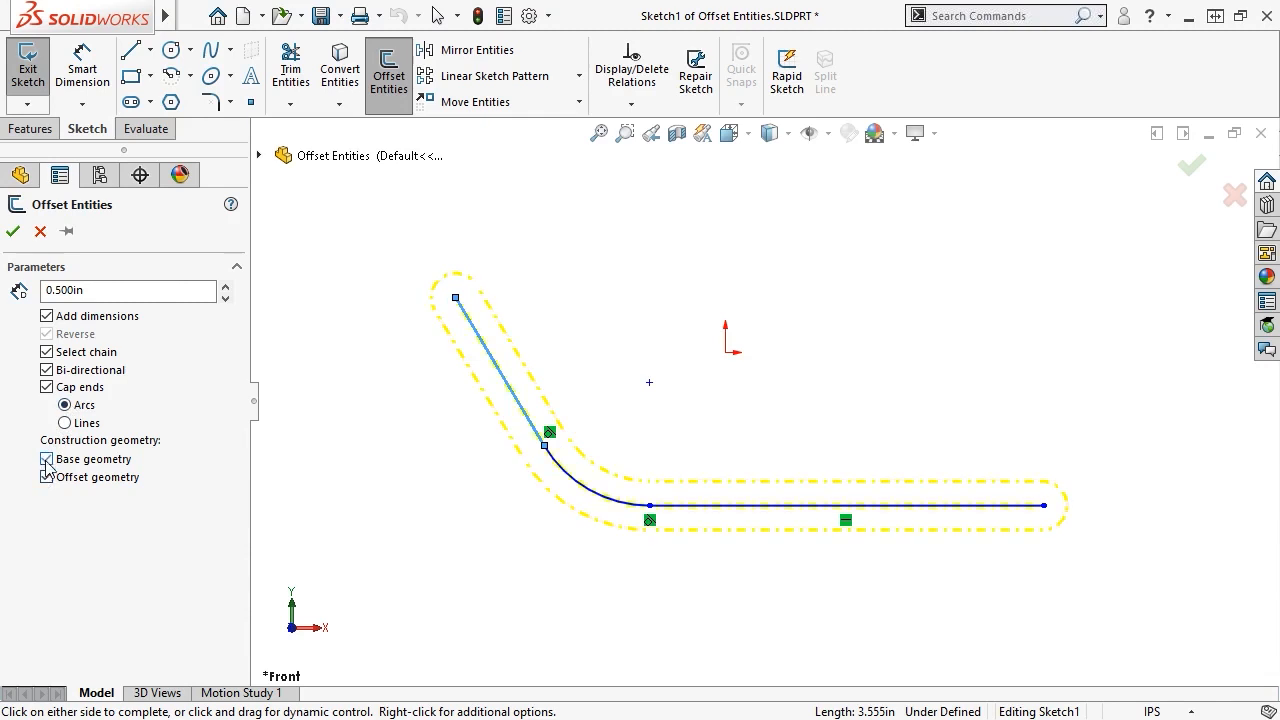
pyautogui.click(46, 477)
pyautogui.click(15, 232)
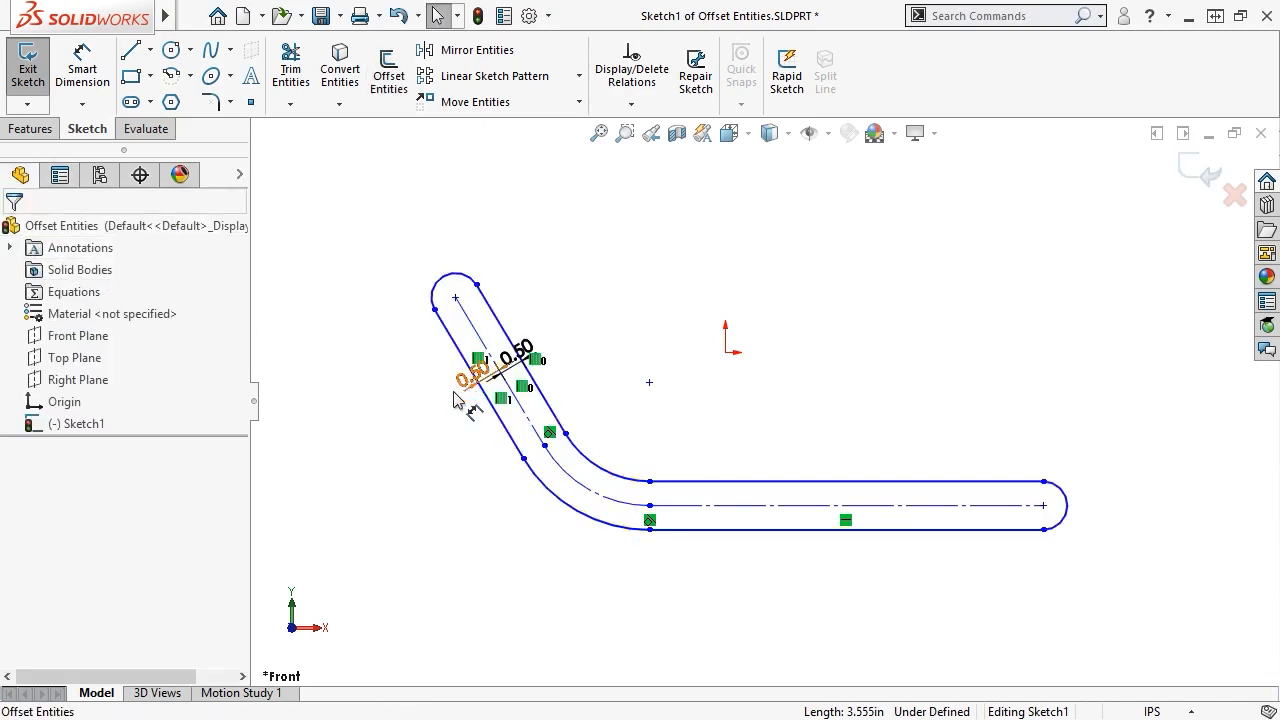
# Move the offset dimensions outside the slot outline and set the offset distance to 1 in
pyautogui.moveTo(455, 398); pyautogui.dragTo(425, 435)
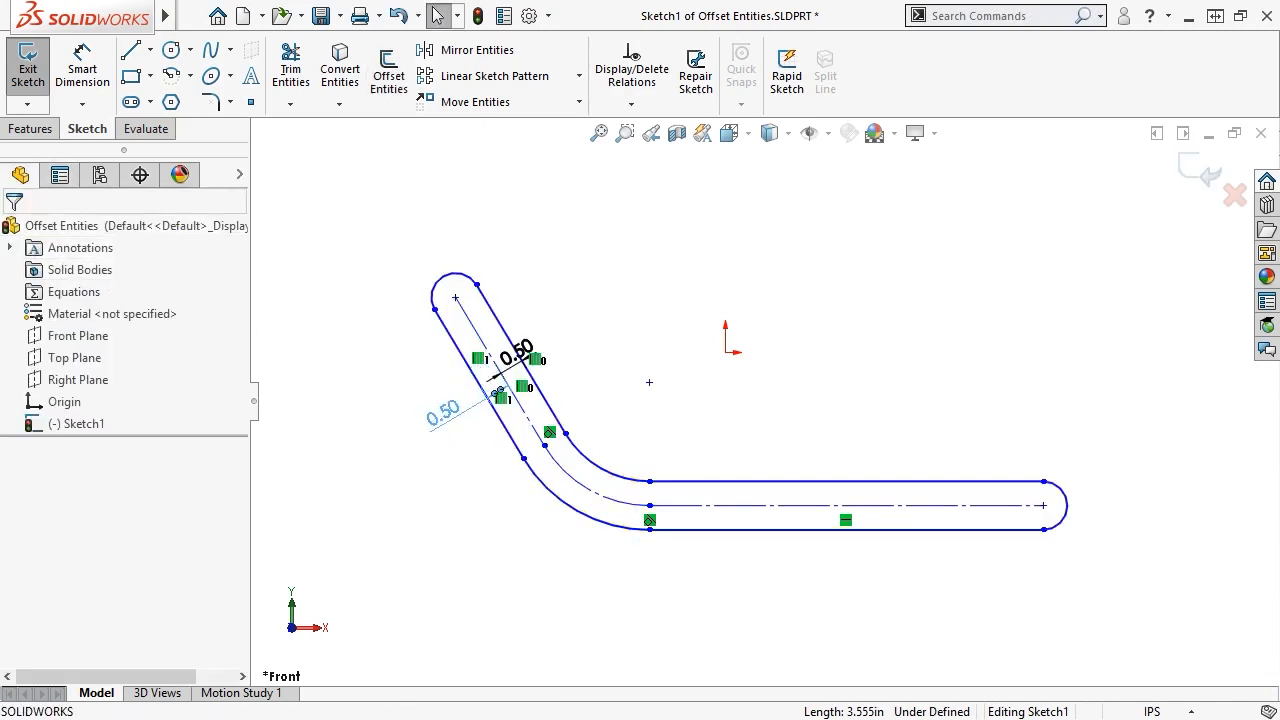
pyautogui.doubleClick(545, 326)
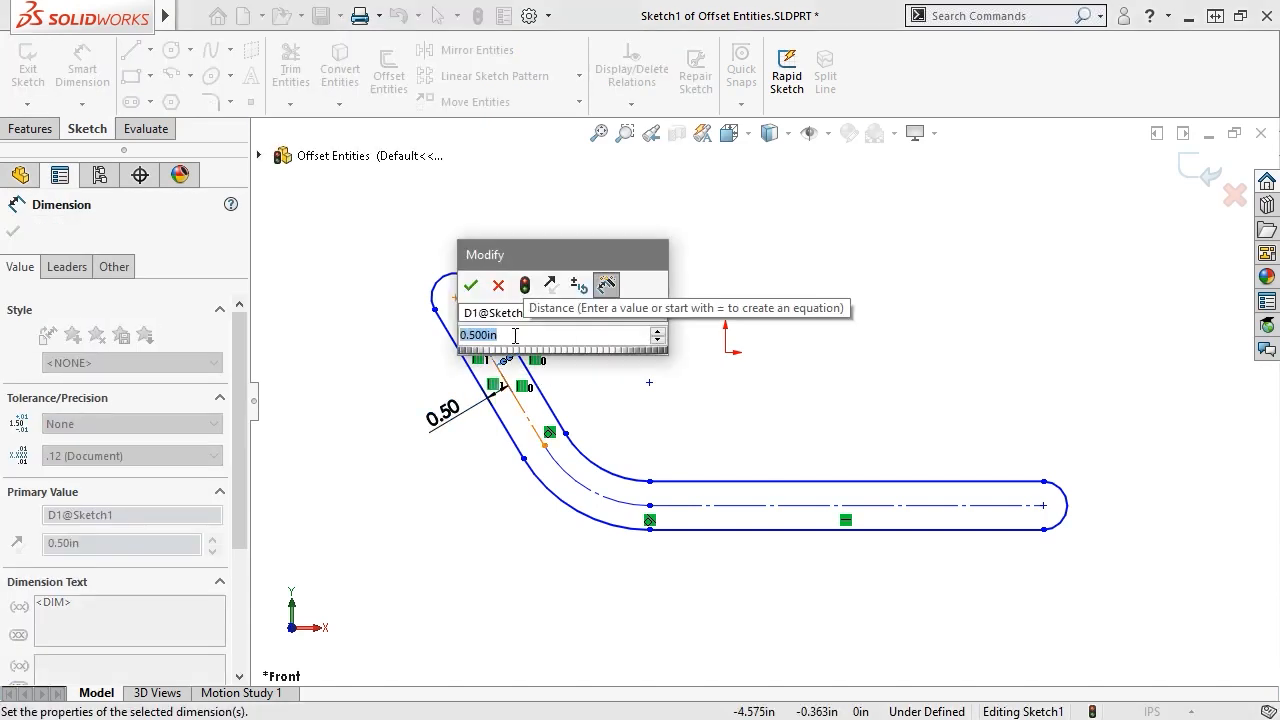
pyautogui.write('1')
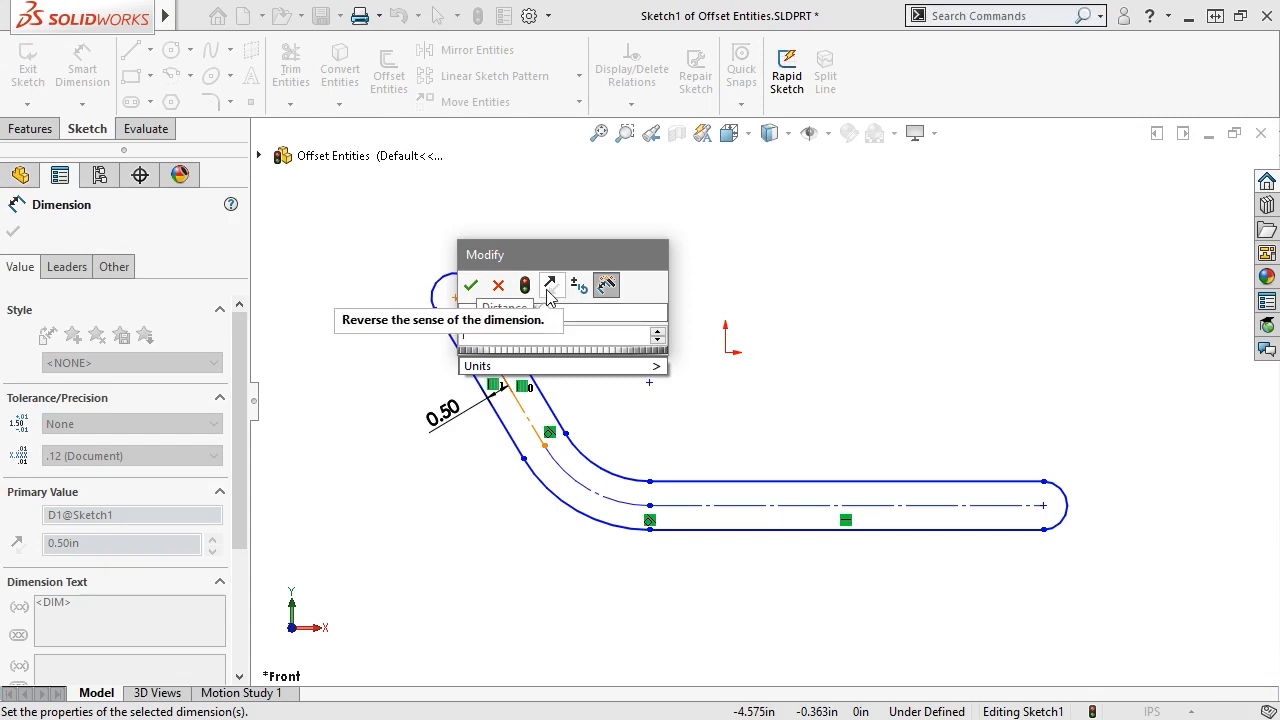
pyautogui.click(471, 285)
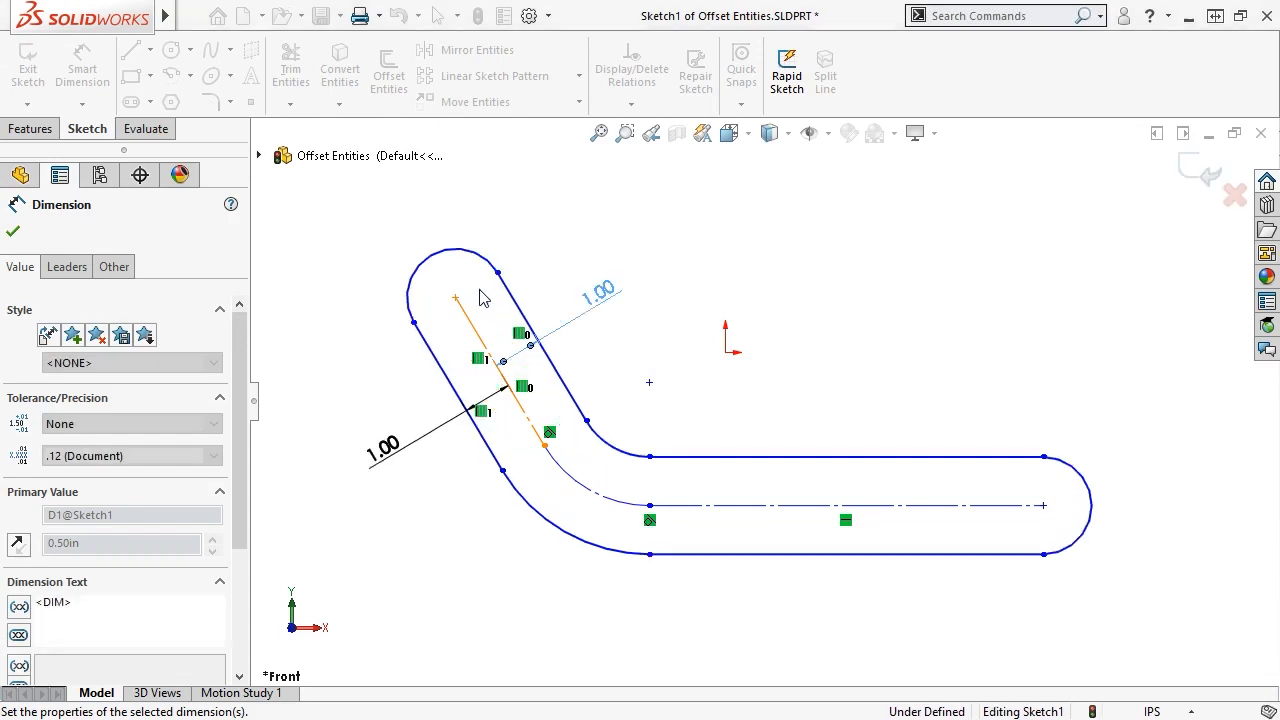
pyautogui.press('Escape')
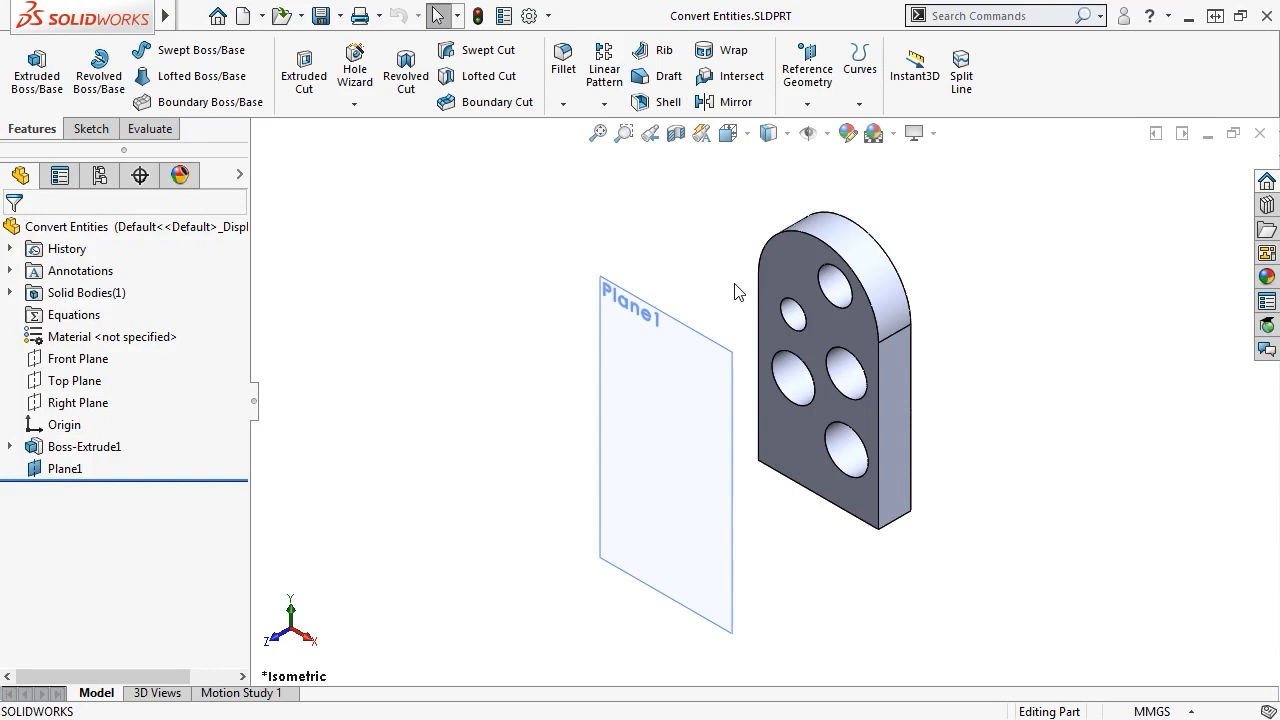
# Start a new sketch on Plane1
pyautogui.click(76, 134)
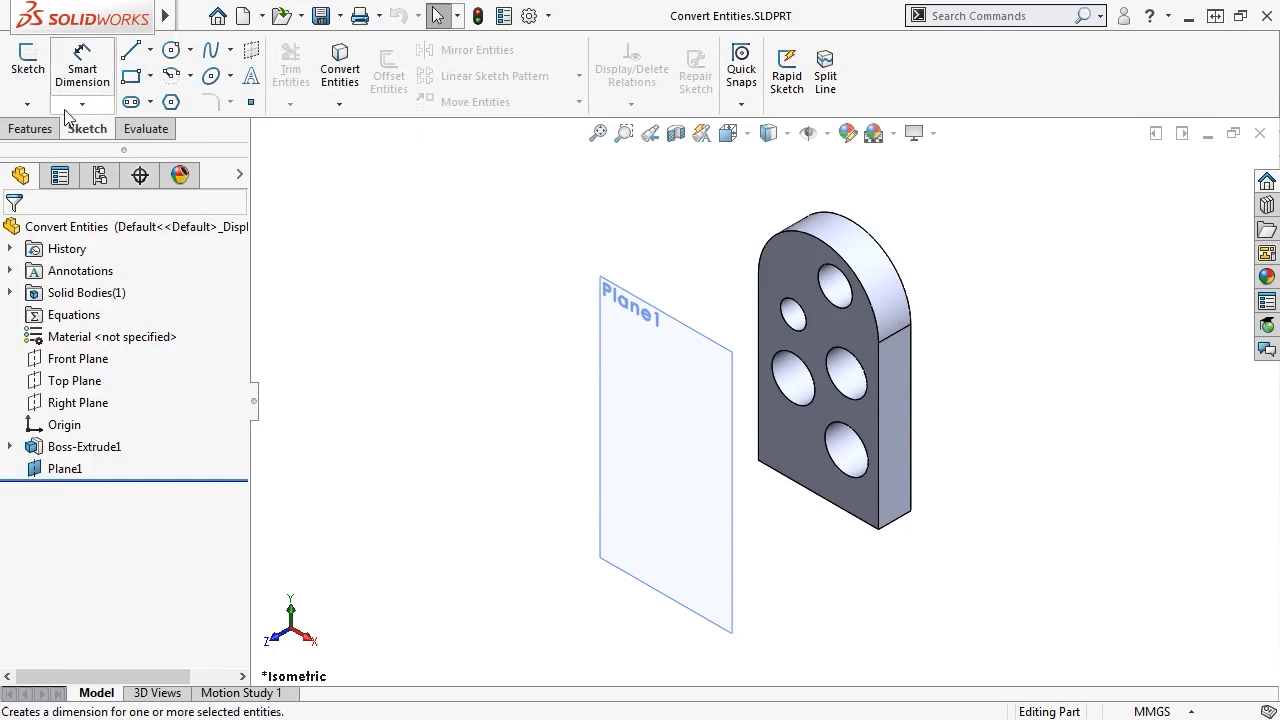
pyautogui.click(28, 62)
pyautogui.click(651, 390)
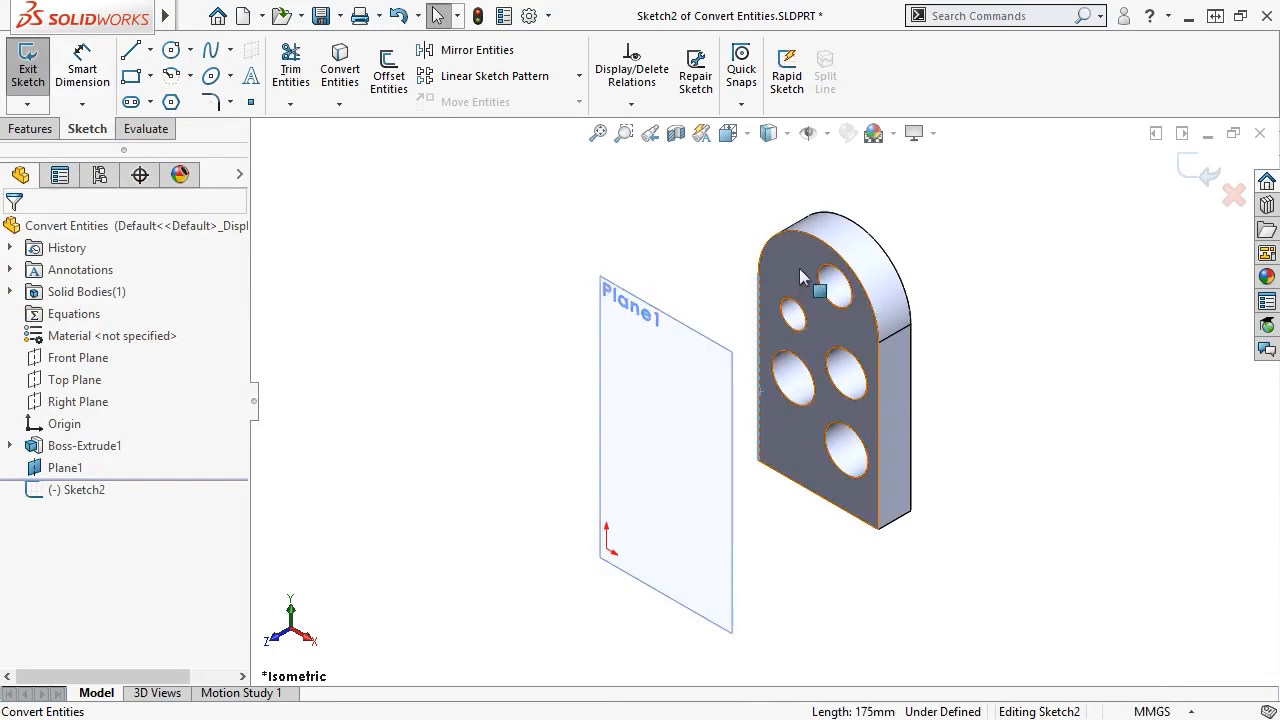
pyautogui.click(876, 448)
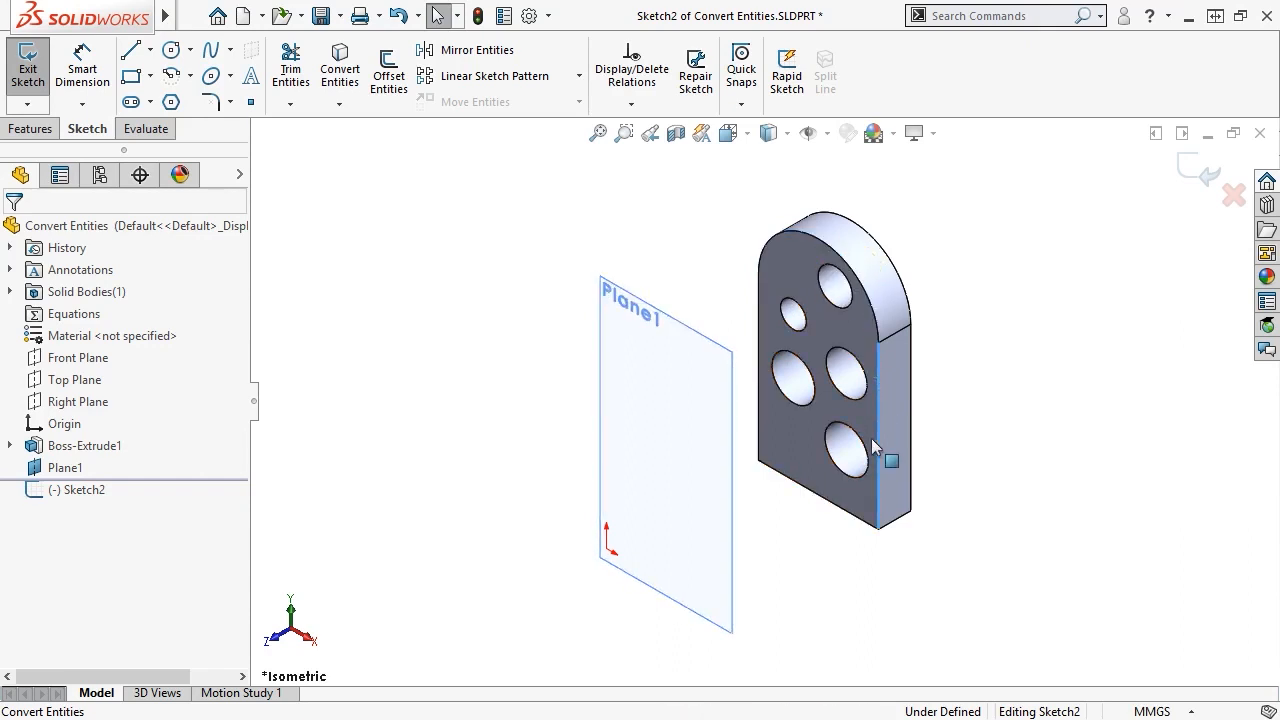
pyautogui.click(848, 514)
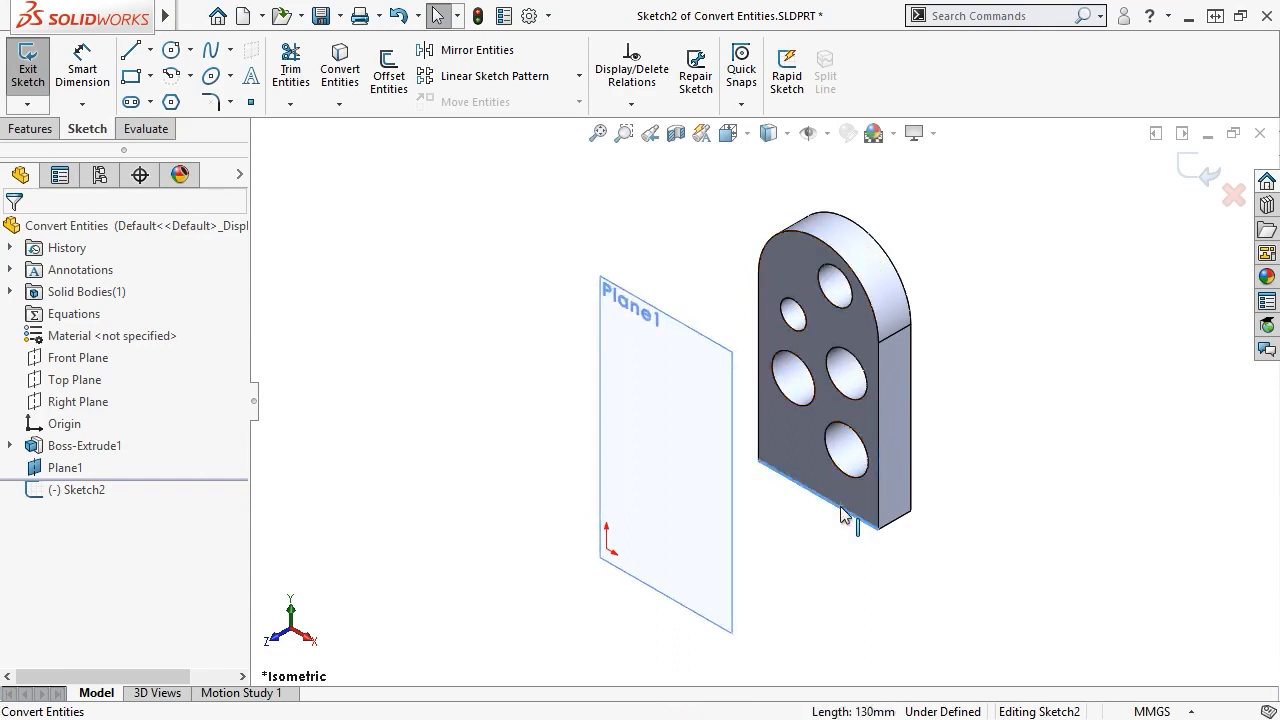
pyautogui.click(822, 530)
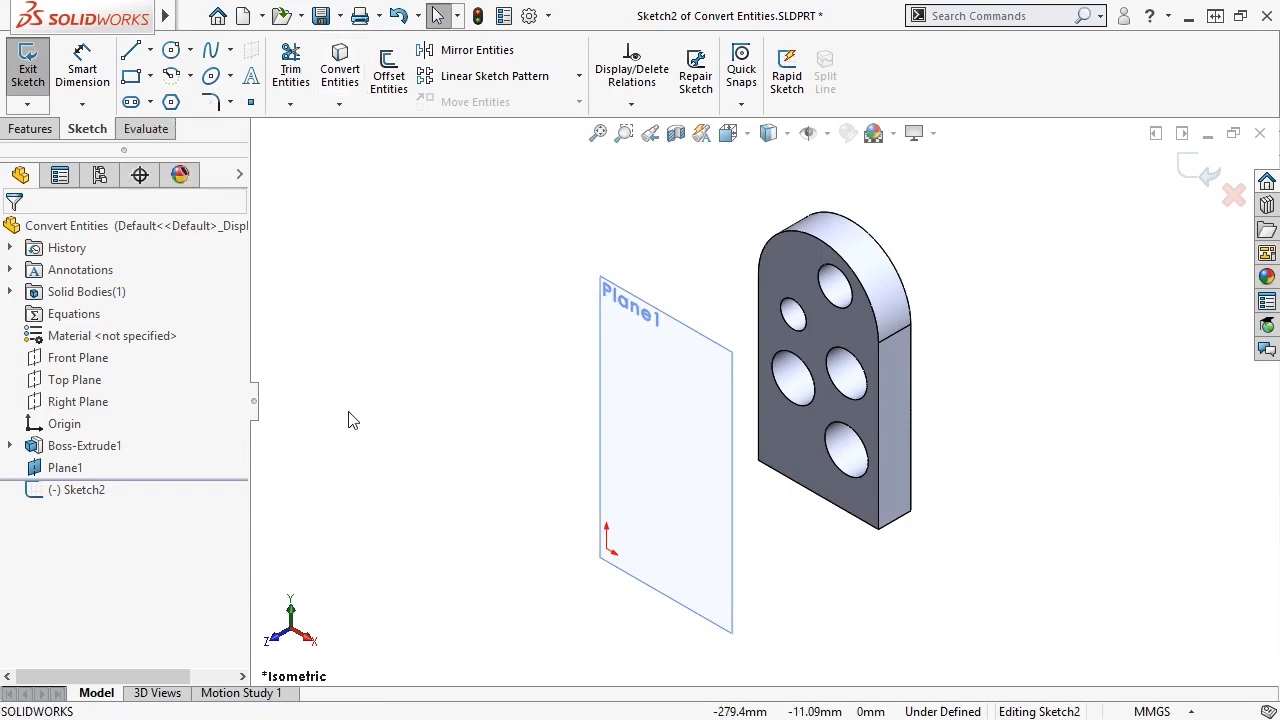
# Start Convert Entities and select the four outer edges of the part's front face one by one
pyautogui.press('s')
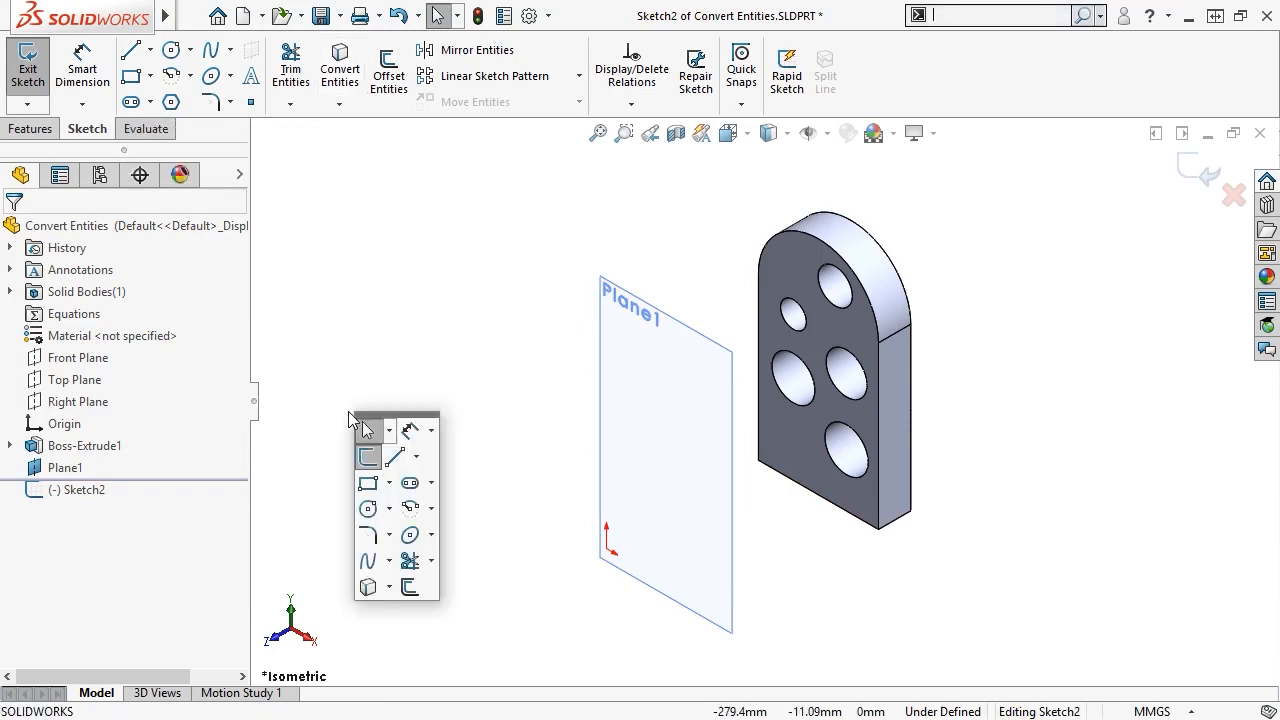
pyautogui.click(369, 588)
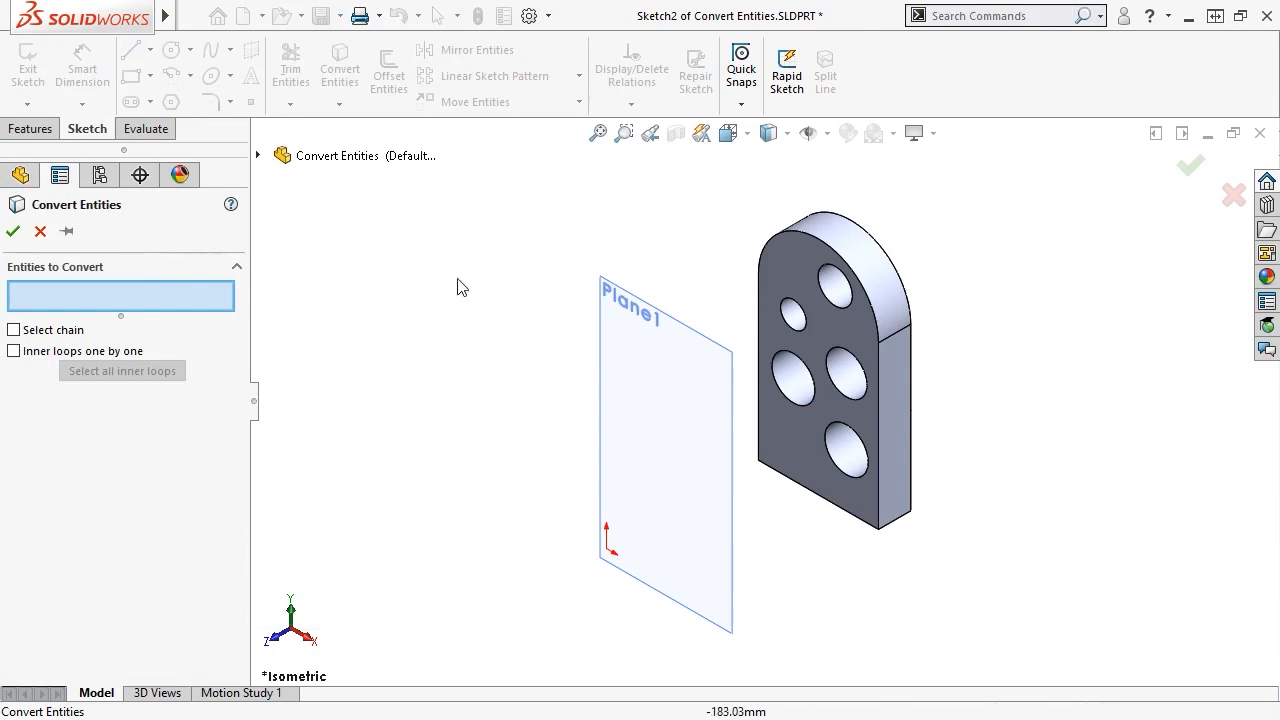
pyautogui.click(761, 320)
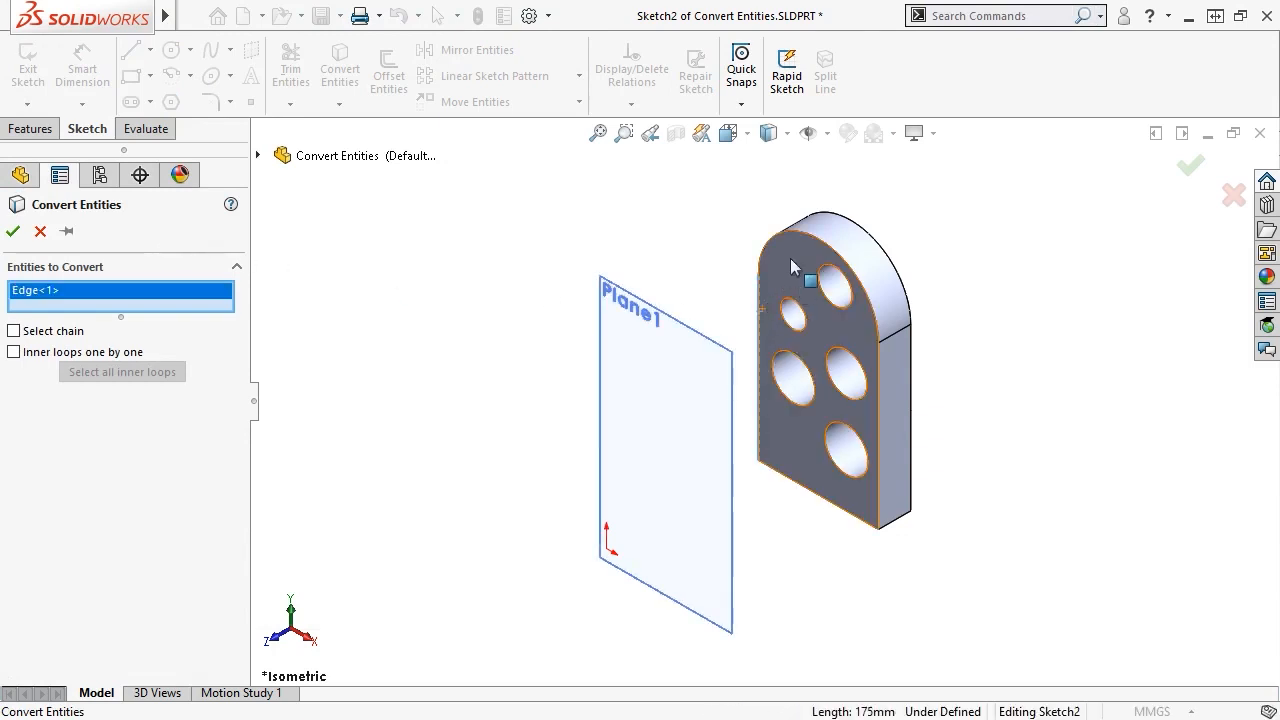
pyautogui.click(802, 229)
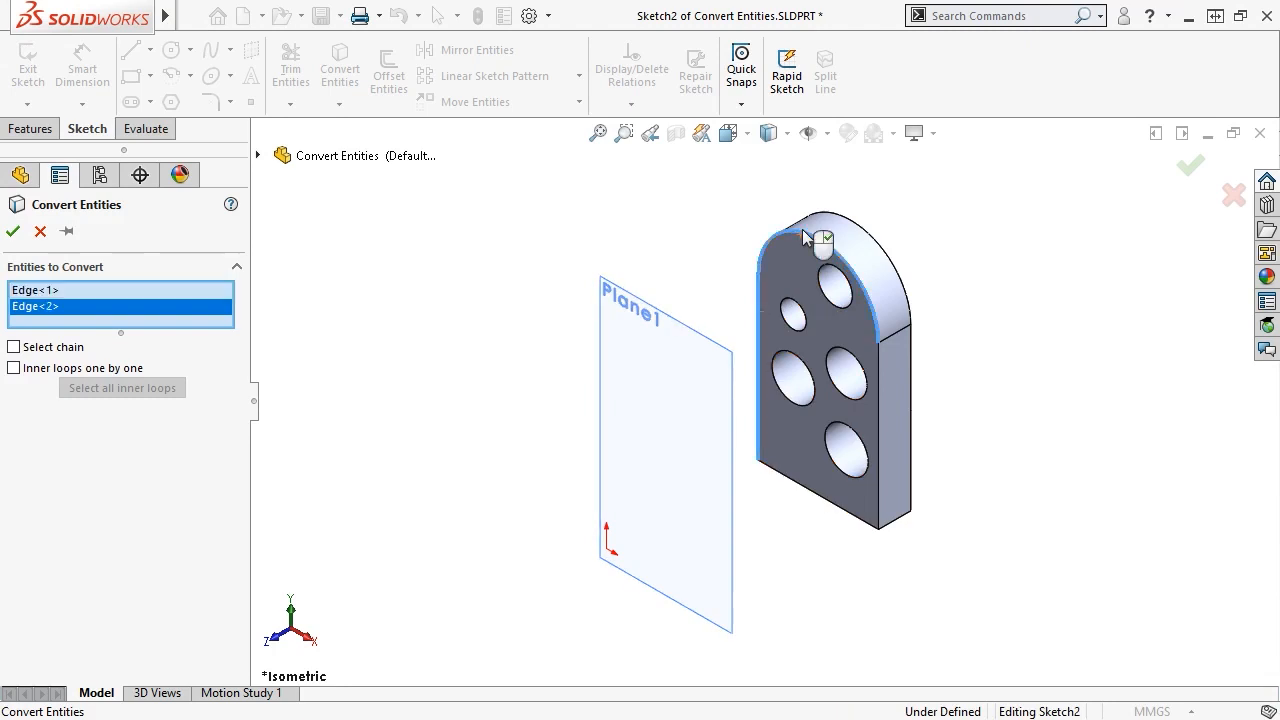
pyautogui.click(878, 395)
pyautogui.click(833, 509)
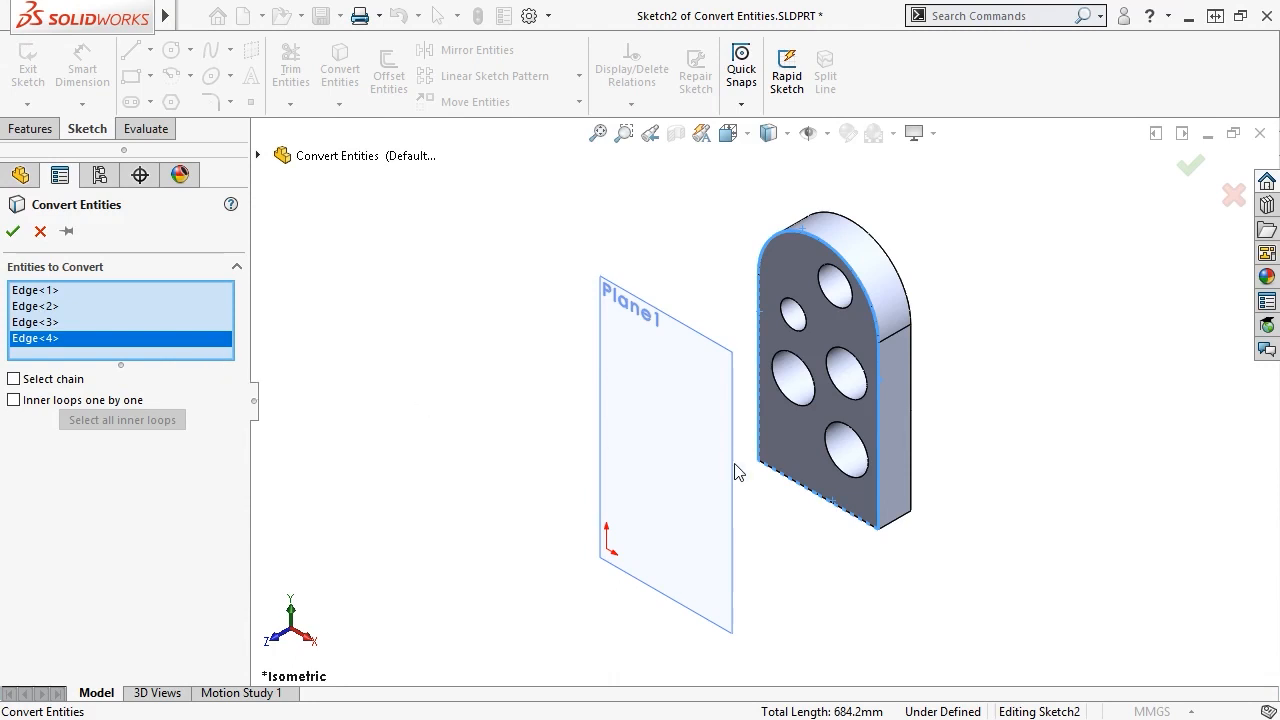
# Deselect the front face's lower edge and remove the remaining edges from the entities to convert
pyautogui.click(787, 482)
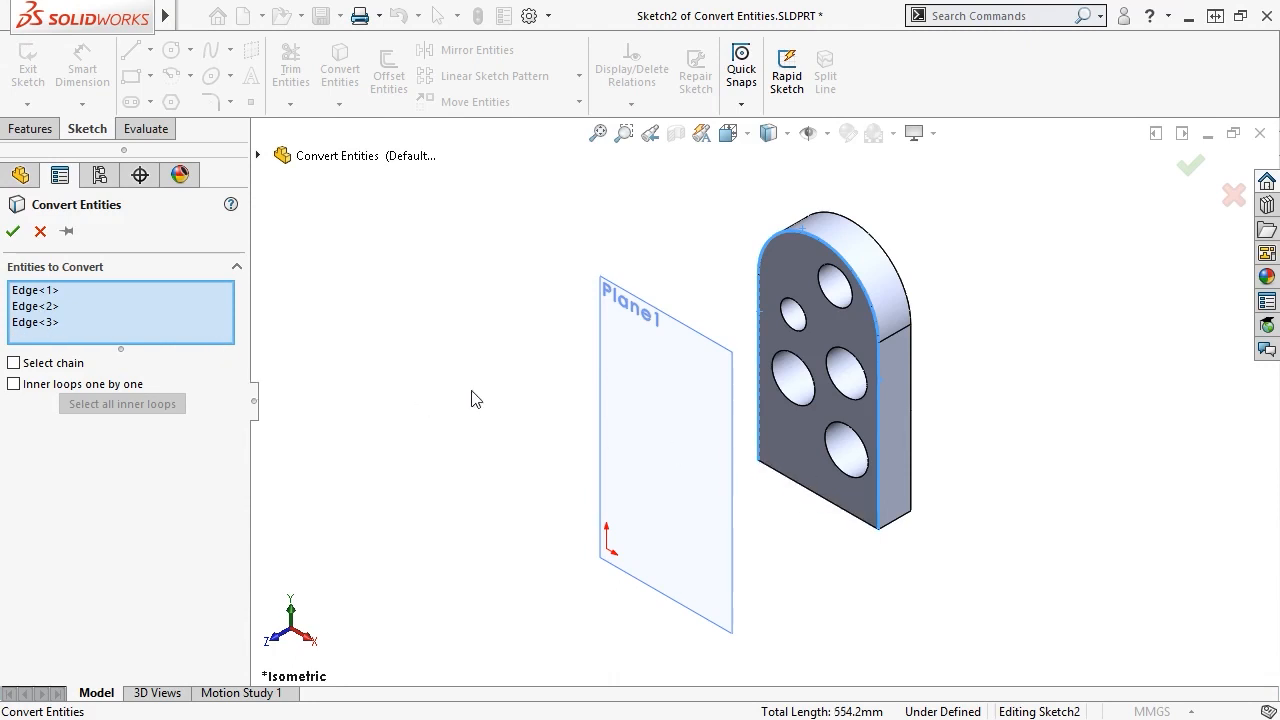
pyautogui.rightClick(201, 321)
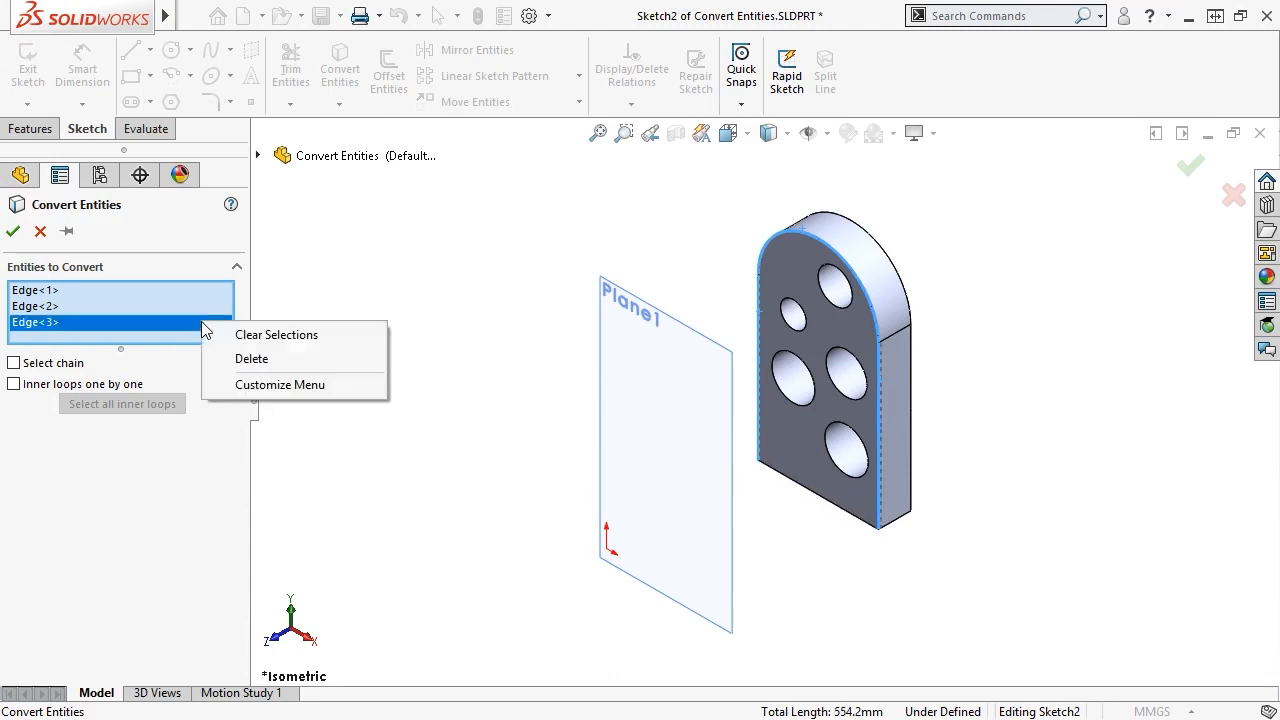
pyautogui.click(243, 358)
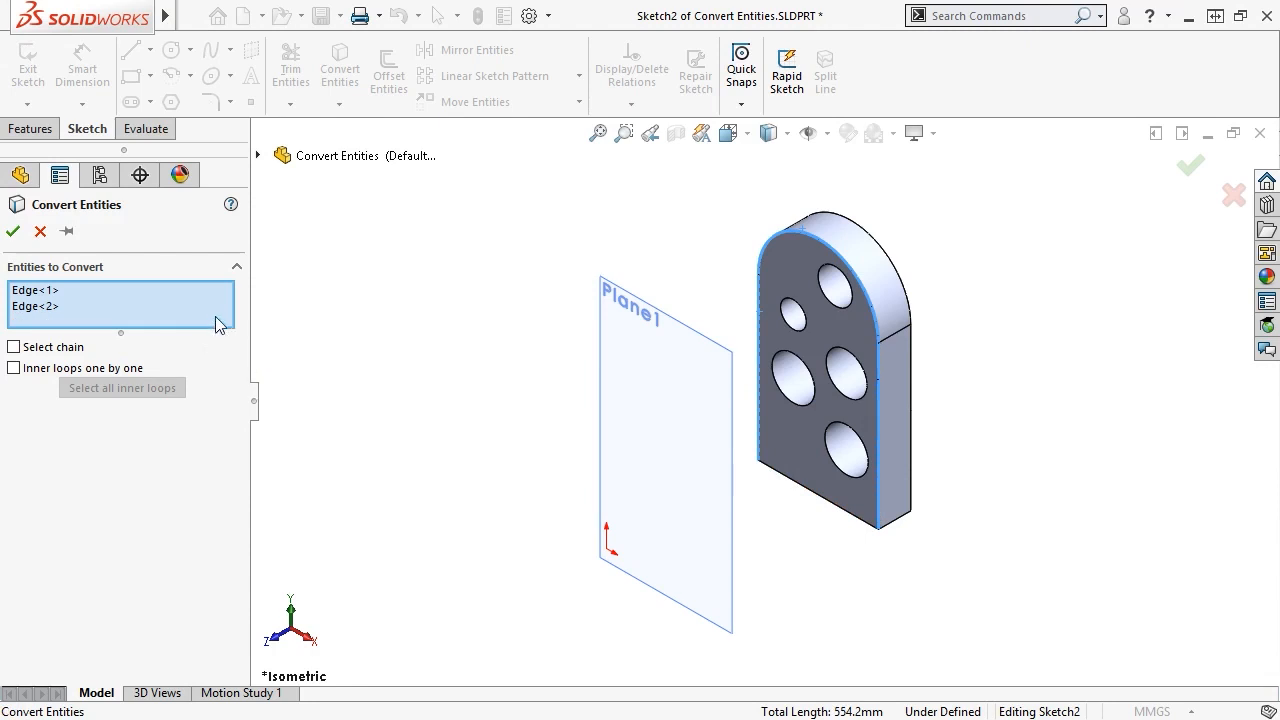
pyautogui.rightClick(215, 316)
pyautogui.click(241, 330)
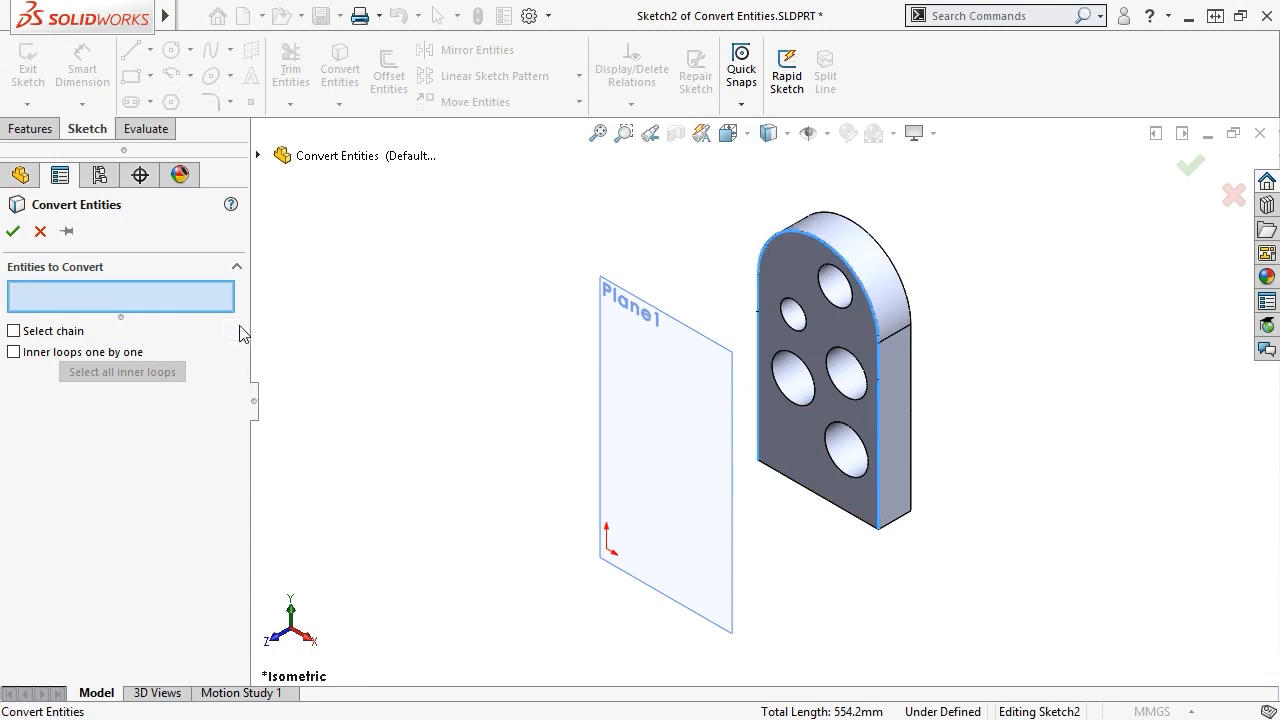
# Select the front face's outer edges as one loop, and clear that loop from the entities to convert
pyautogui.rightClick(758, 391)
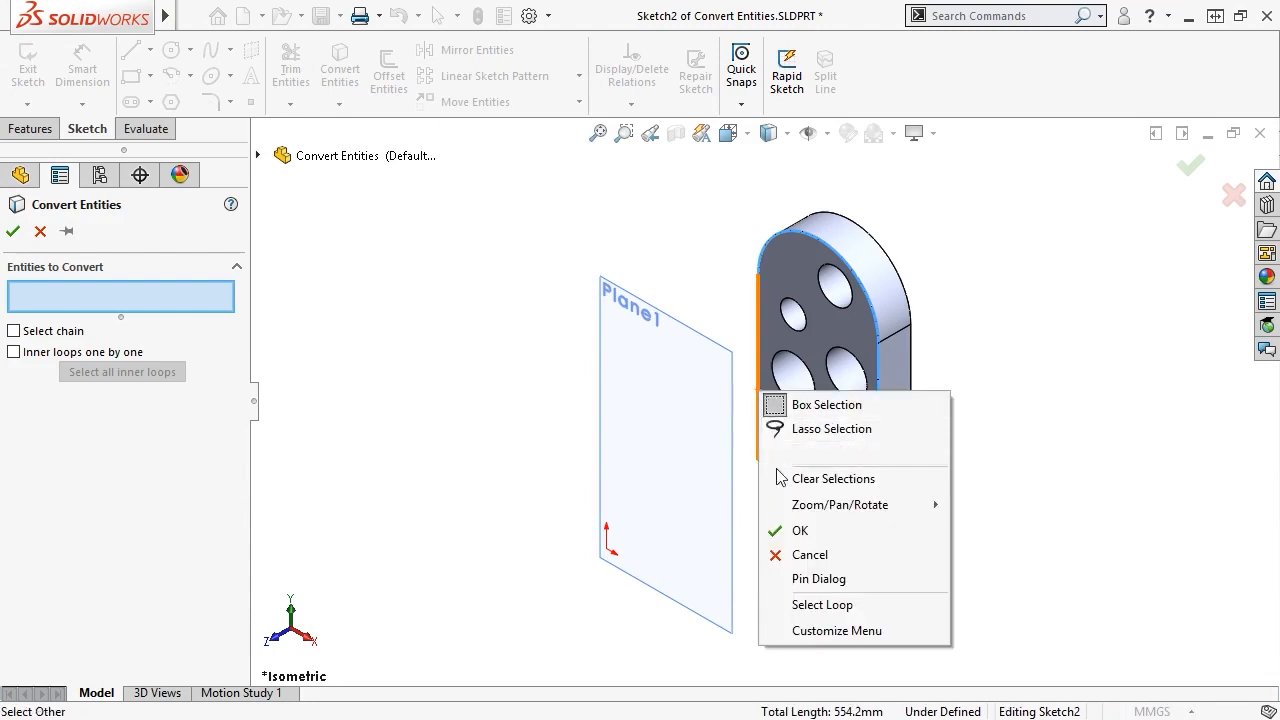
pyautogui.click(778, 604)
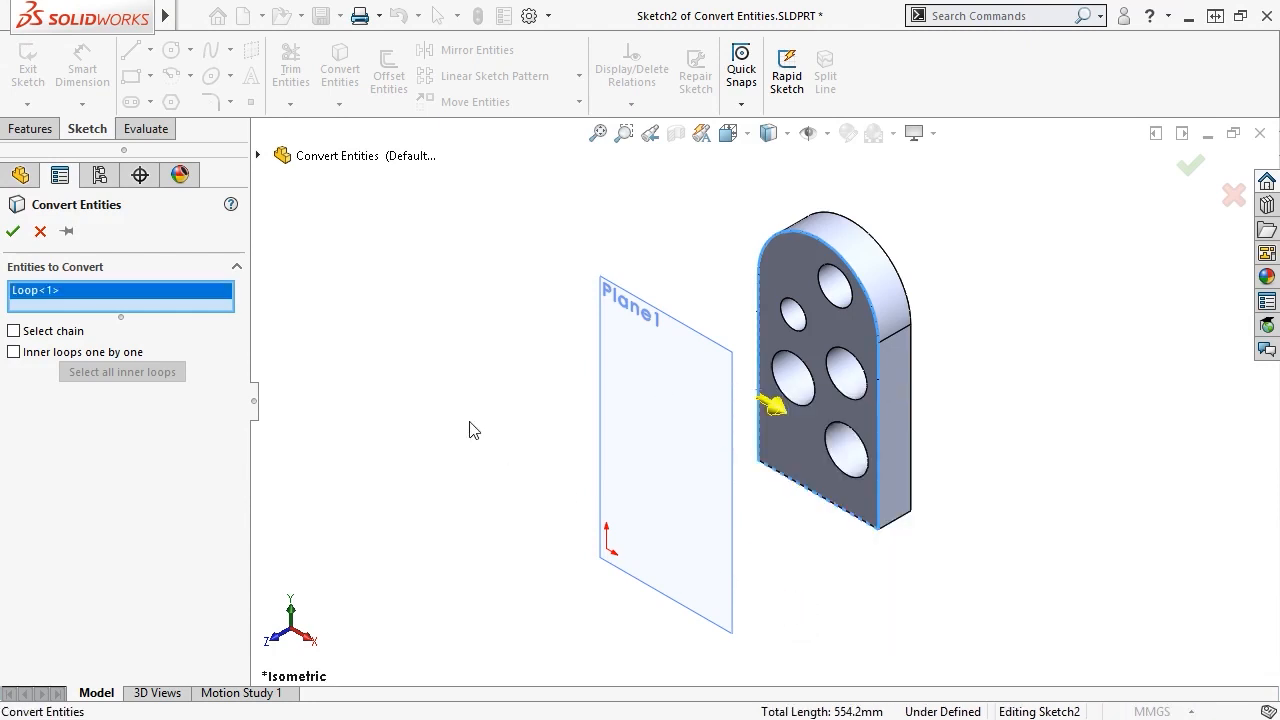
pyautogui.rightClick(208, 290)
pyautogui.click(230, 298)
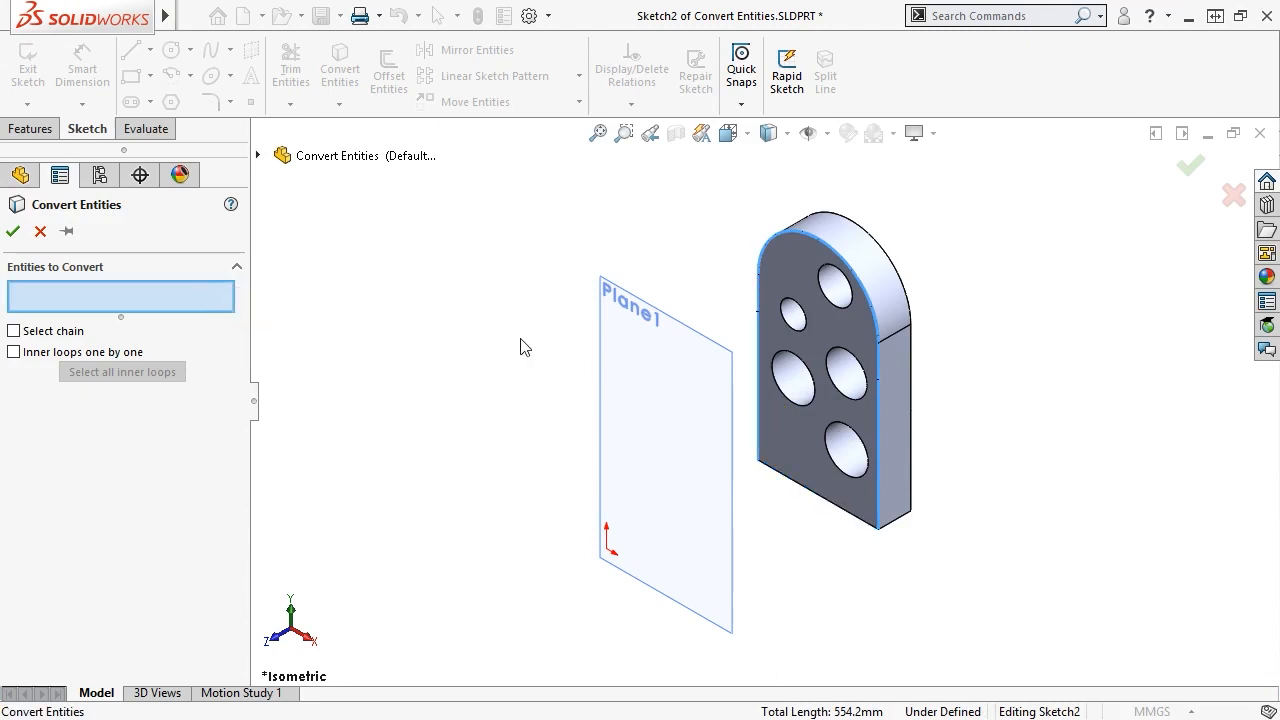
# Convert the part's front face into its outline on Plane1 and exit the sketch
pyautogui.click(786, 427)
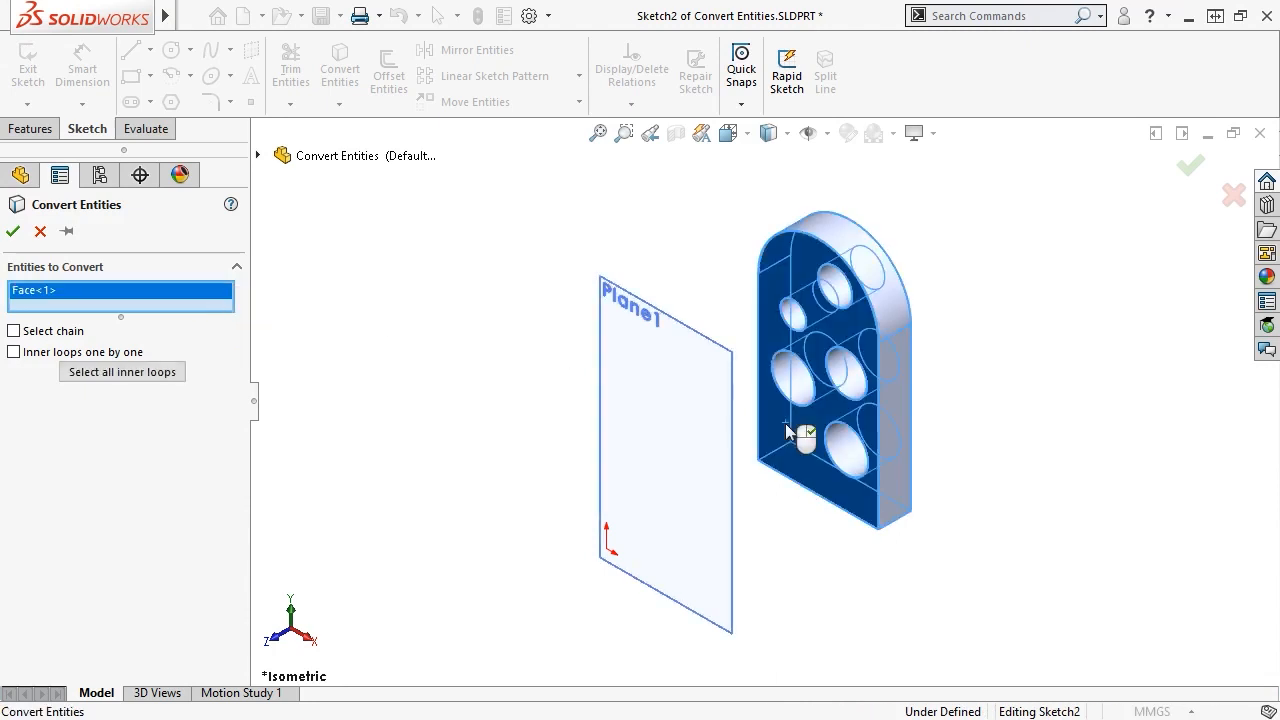
pyautogui.click(13, 231)
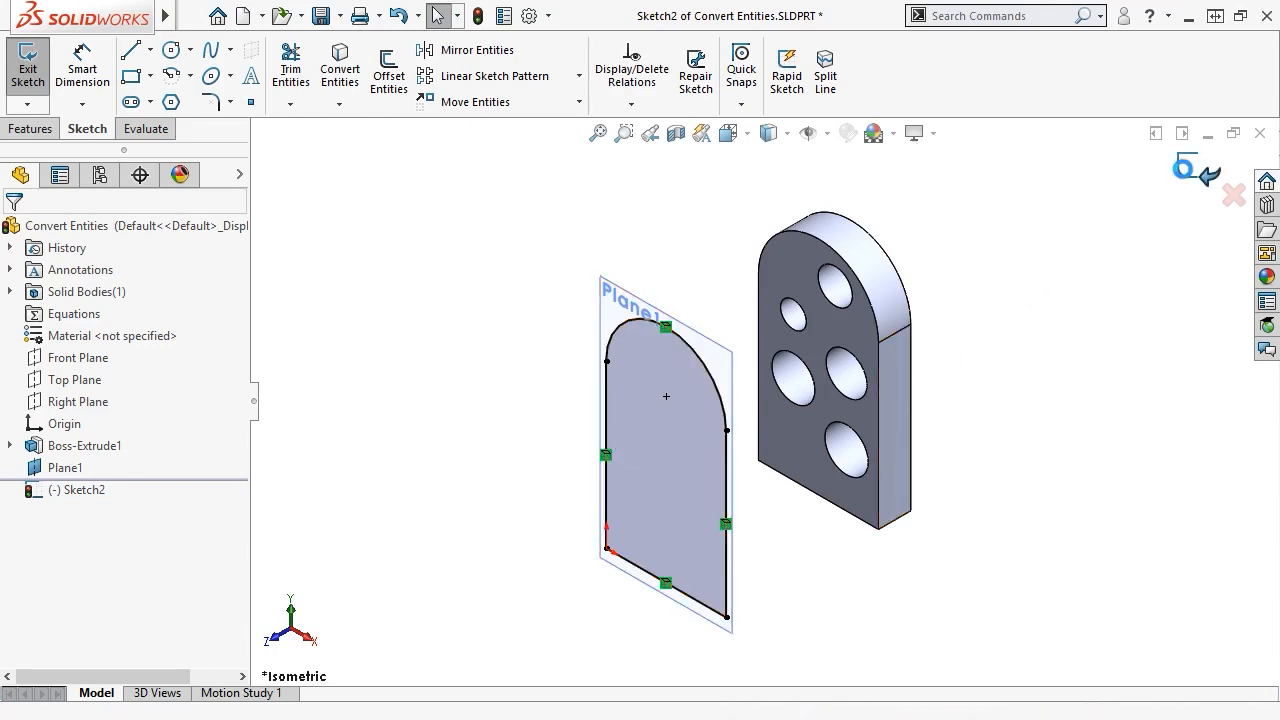
pyautogui.click(1186, 172)
# Set the width of the part to 200 mm
pyautogui.click(798, 271)
pyautogui.doubleClick(798, 271)
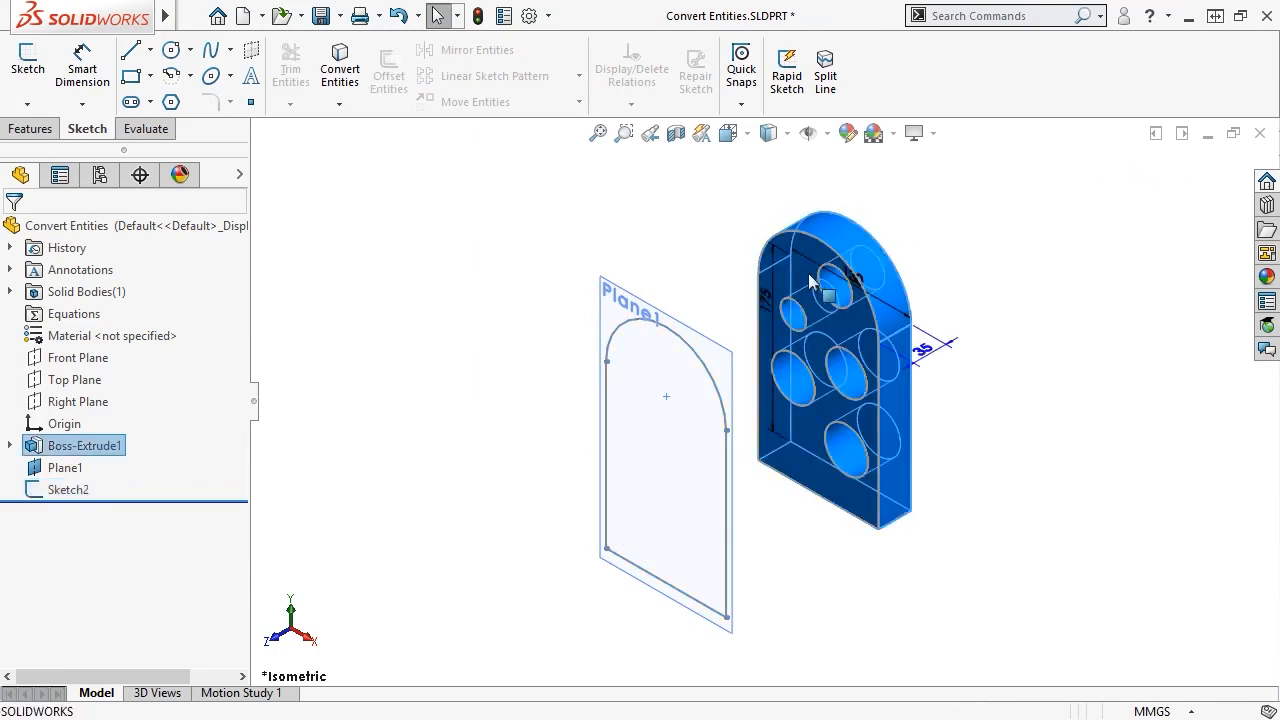
pyautogui.doubleClick(872, 203)
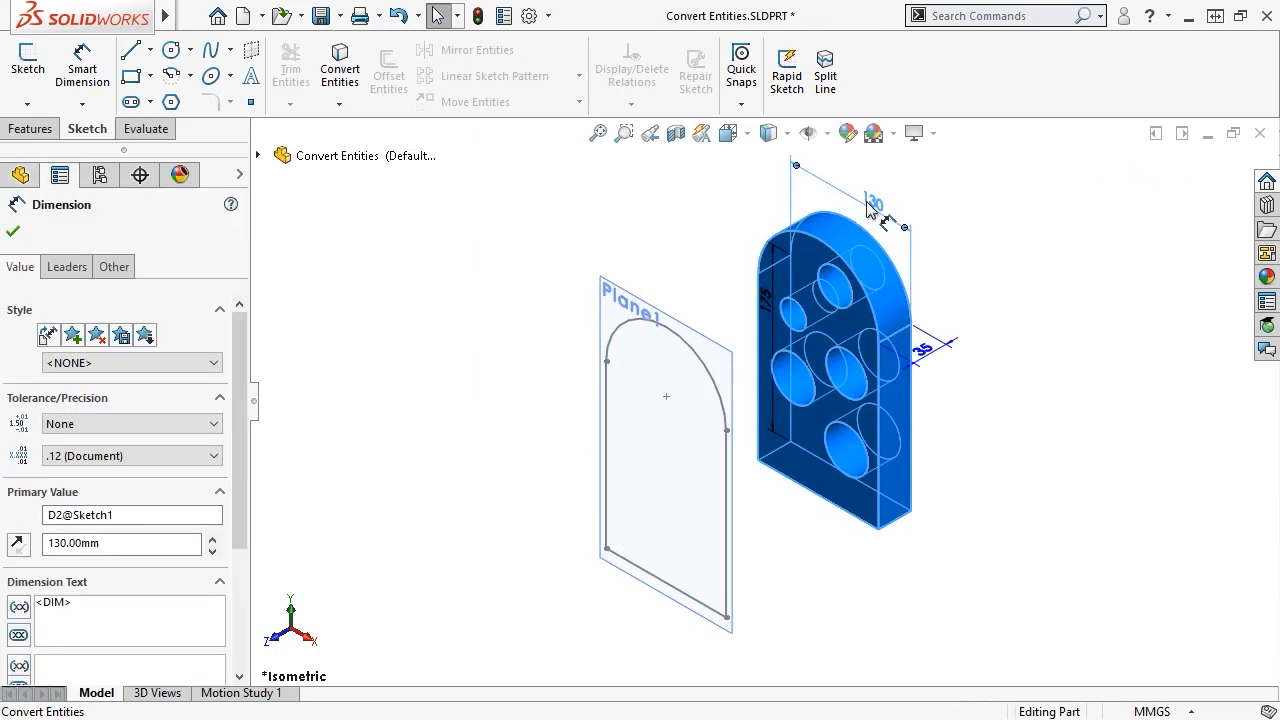
pyautogui.write('200')
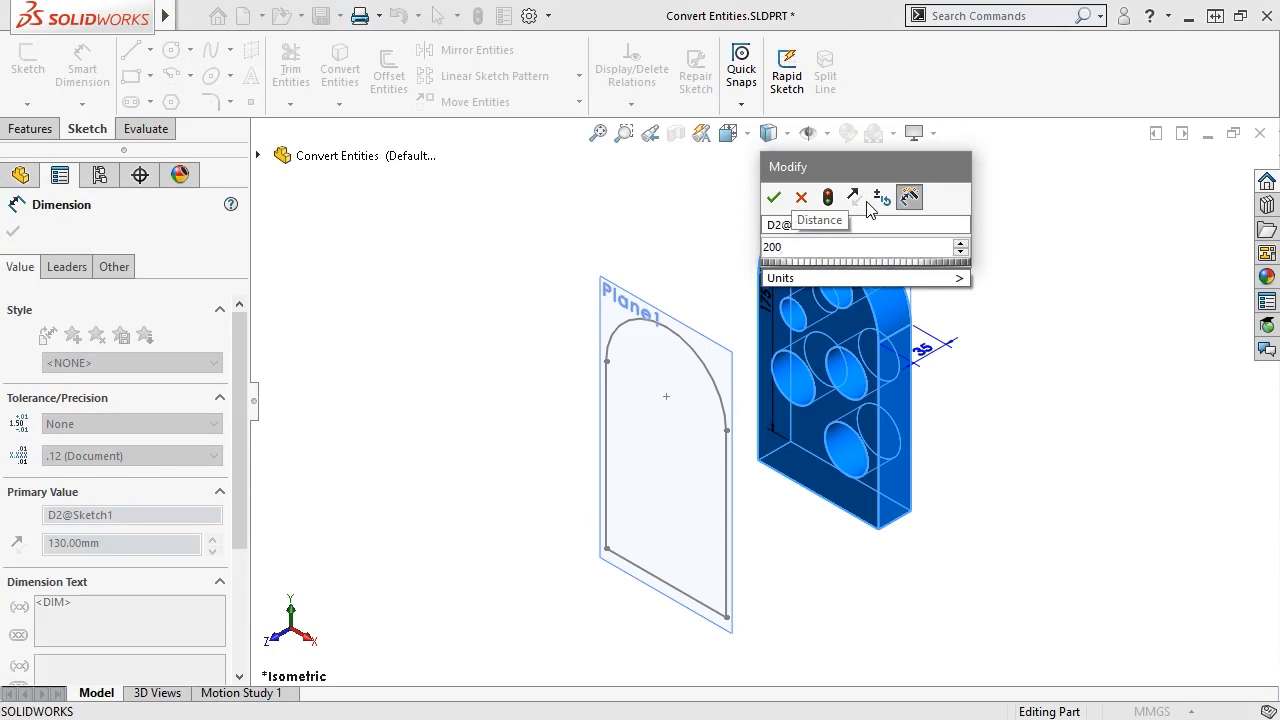
pyautogui.press('Return')
pyautogui.press('Escape')
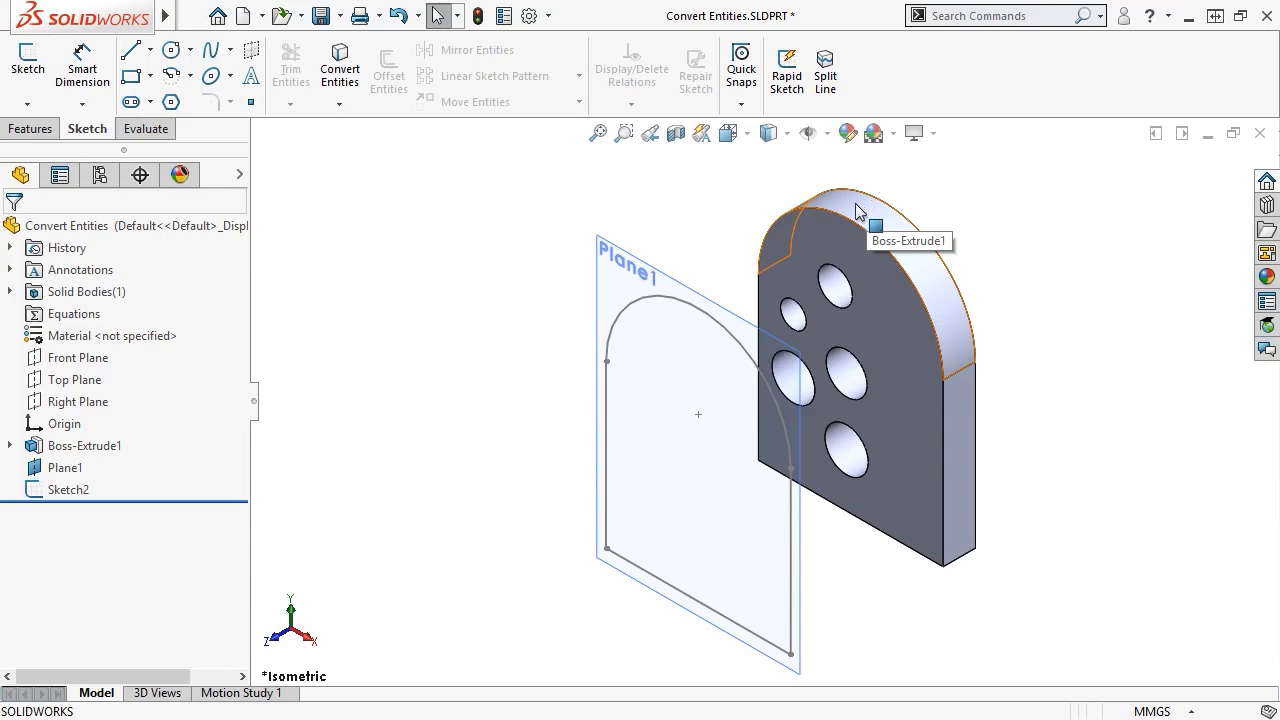
# Edit the sketch on Plane1 and delete the converted outline from it
pyautogui.click(724, 335)
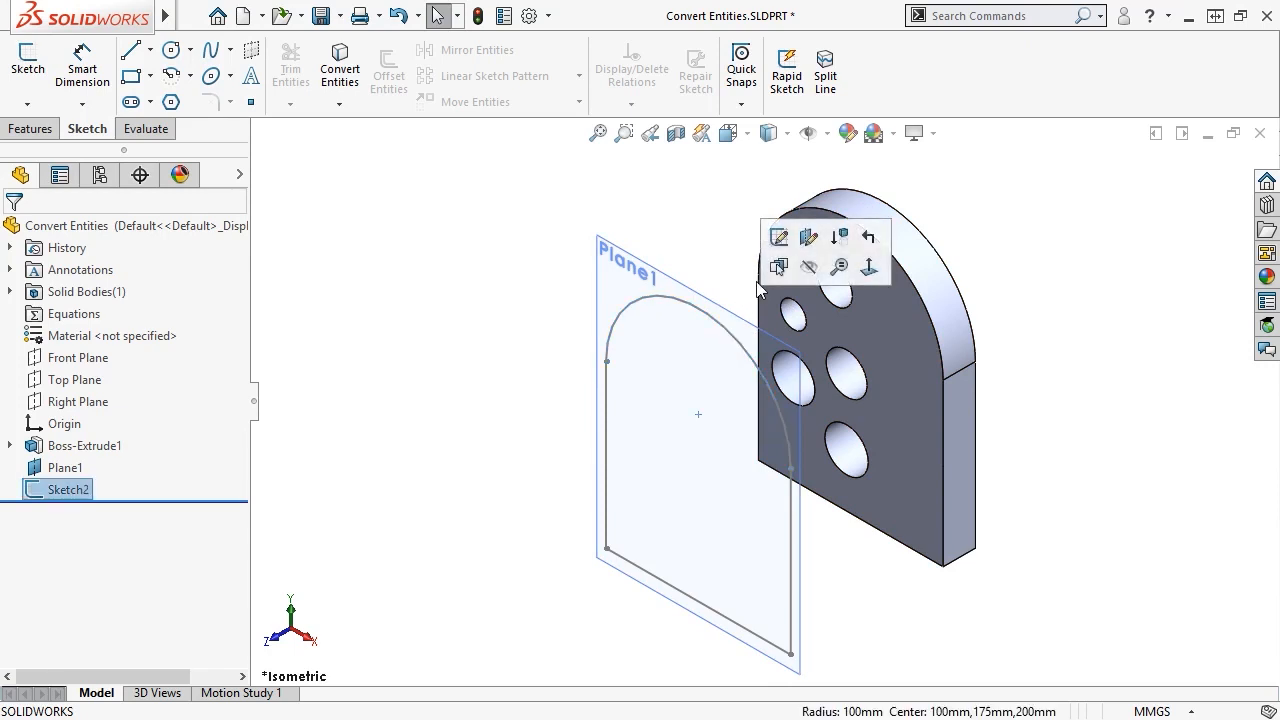
pyautogui.click(779, 237)
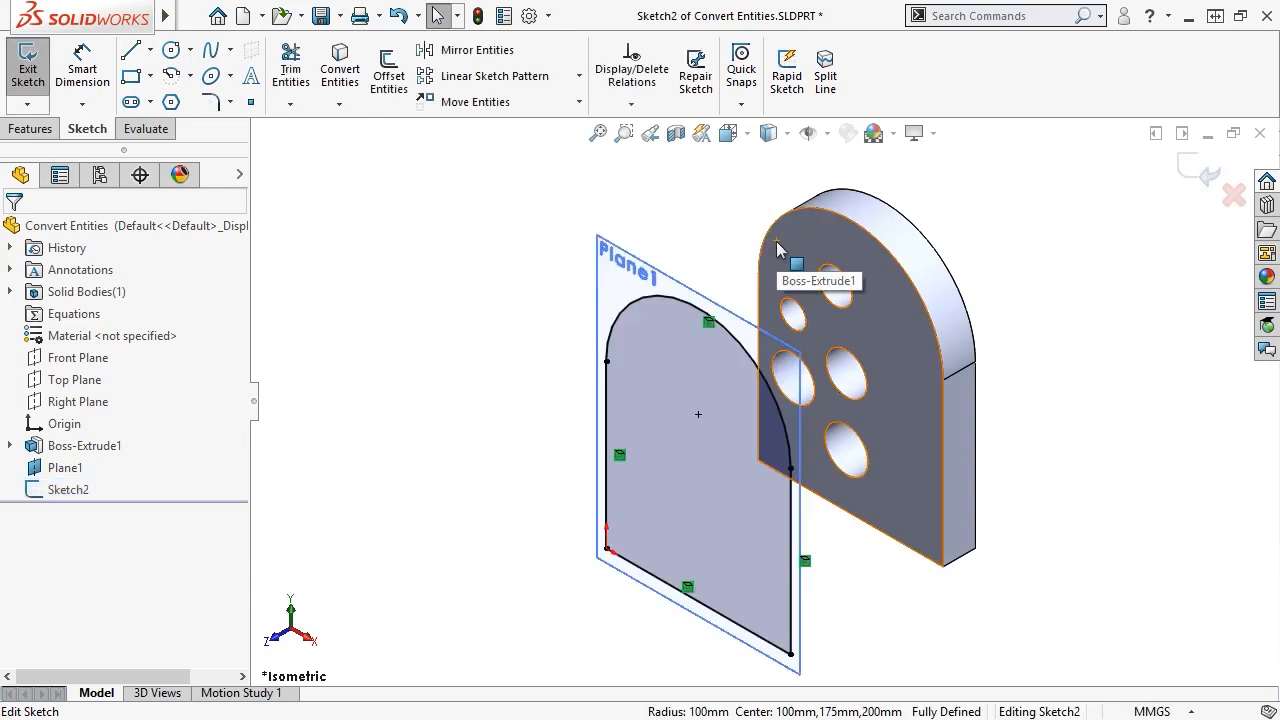
pyautogui.click(677, 434)
pyautogui.press('Delete')
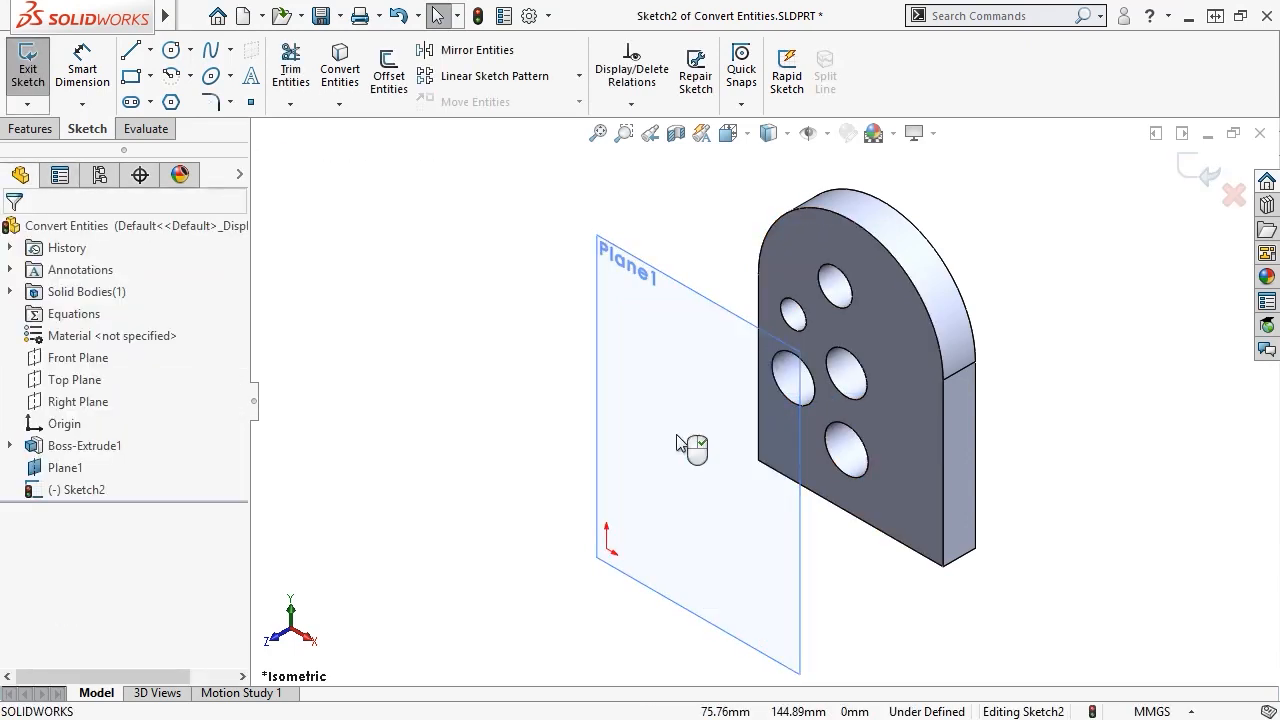
# Convert the edges of the three lower holes in the front face into circles on Plane1
pyautogui.press('s')
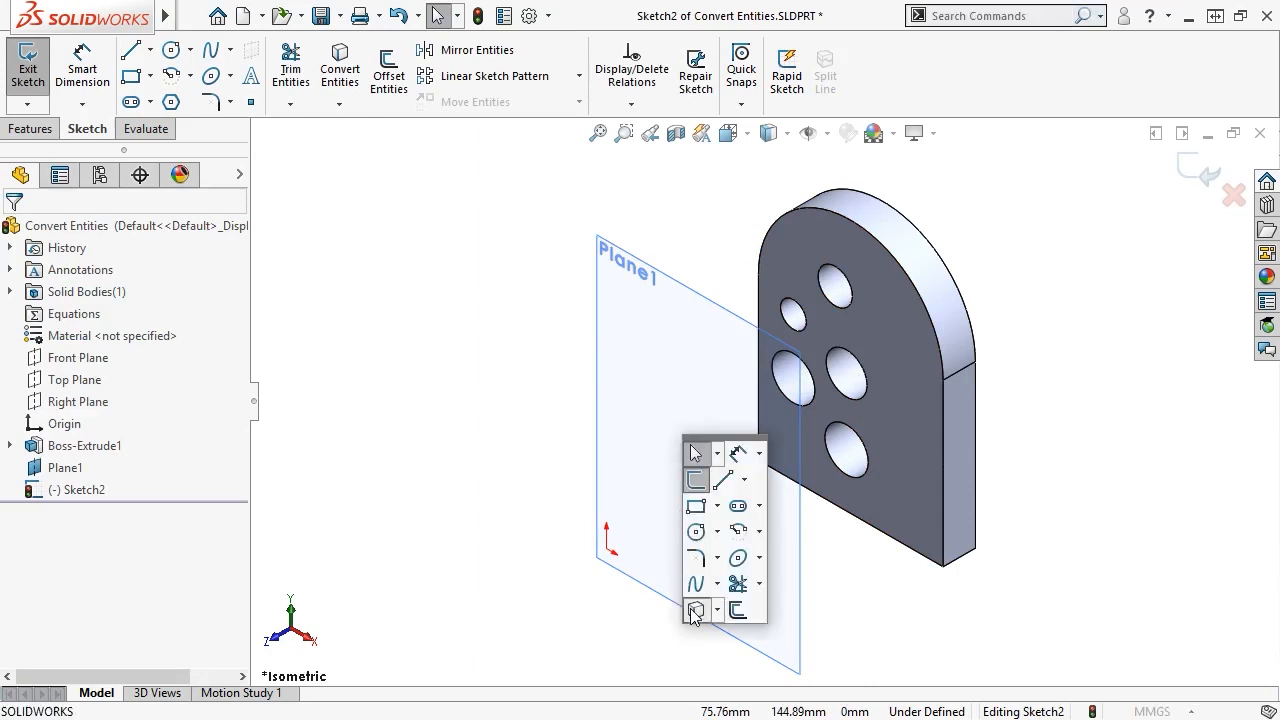
pyautogui.click(695, 611)
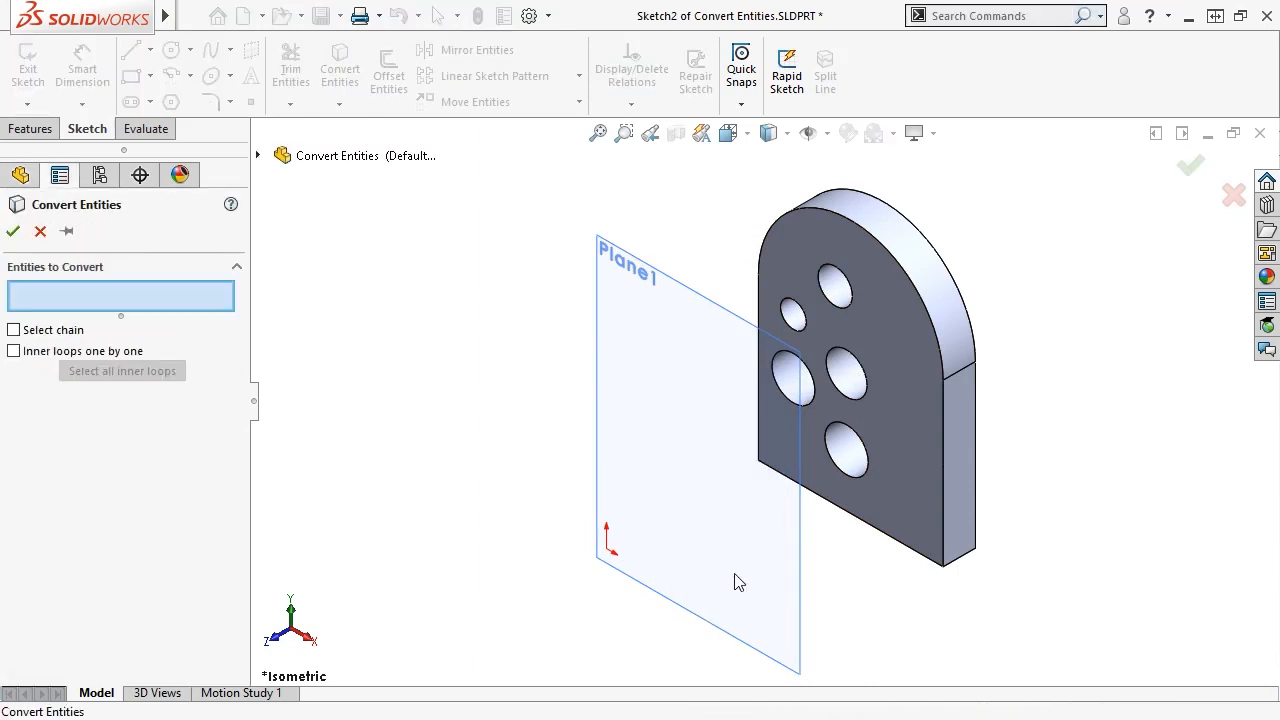
pyautogui.click(830, 445)
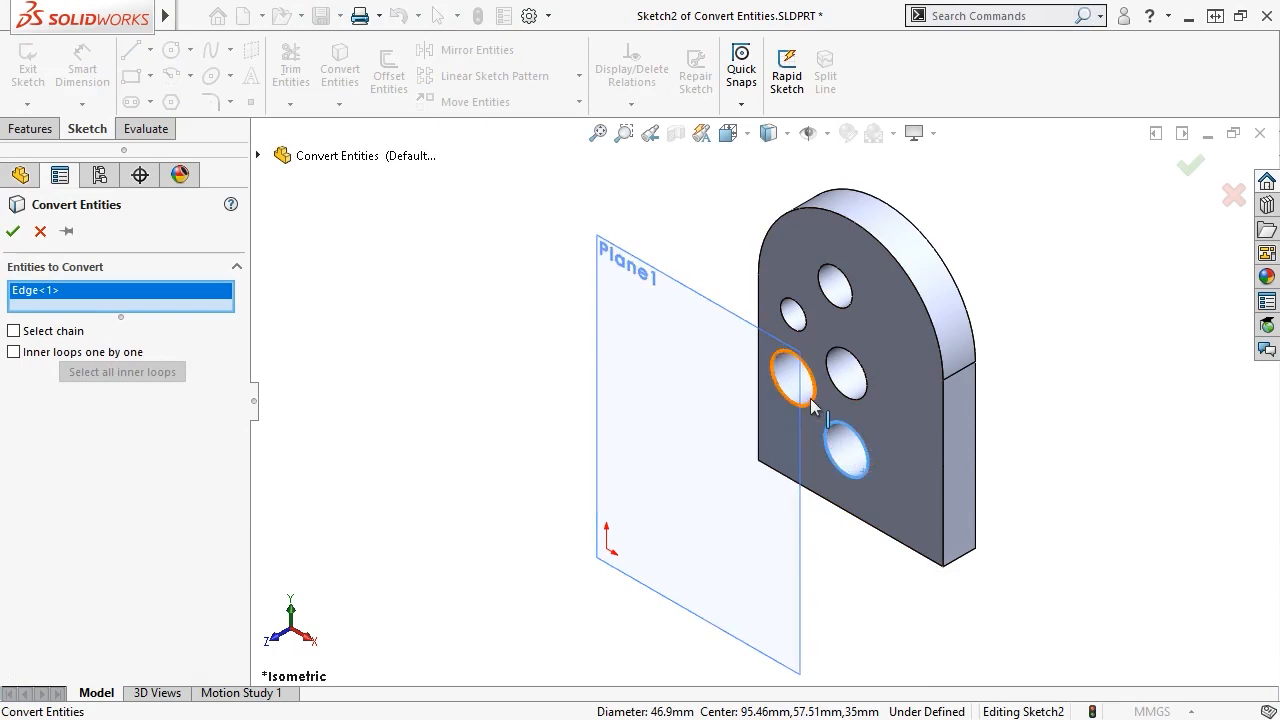
pyautogui.click(810, 398)
pyautogui.click(835, 390)
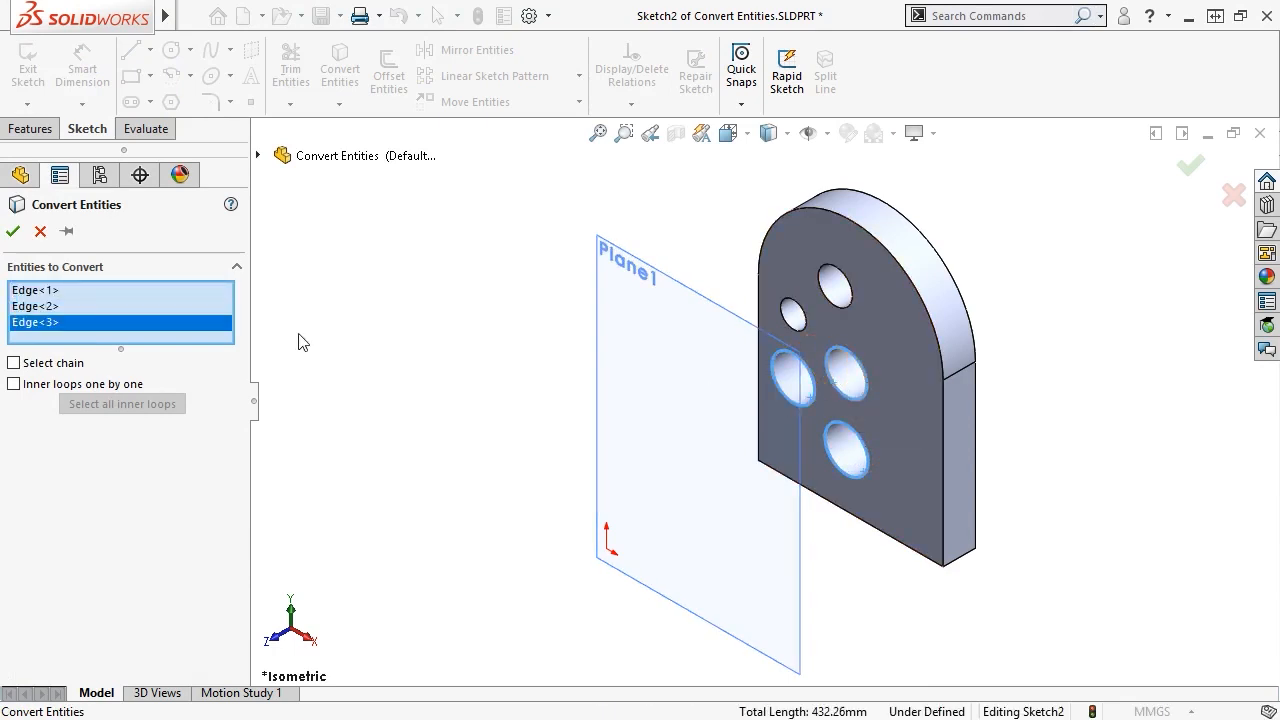
pyautogui.click(14, 231)
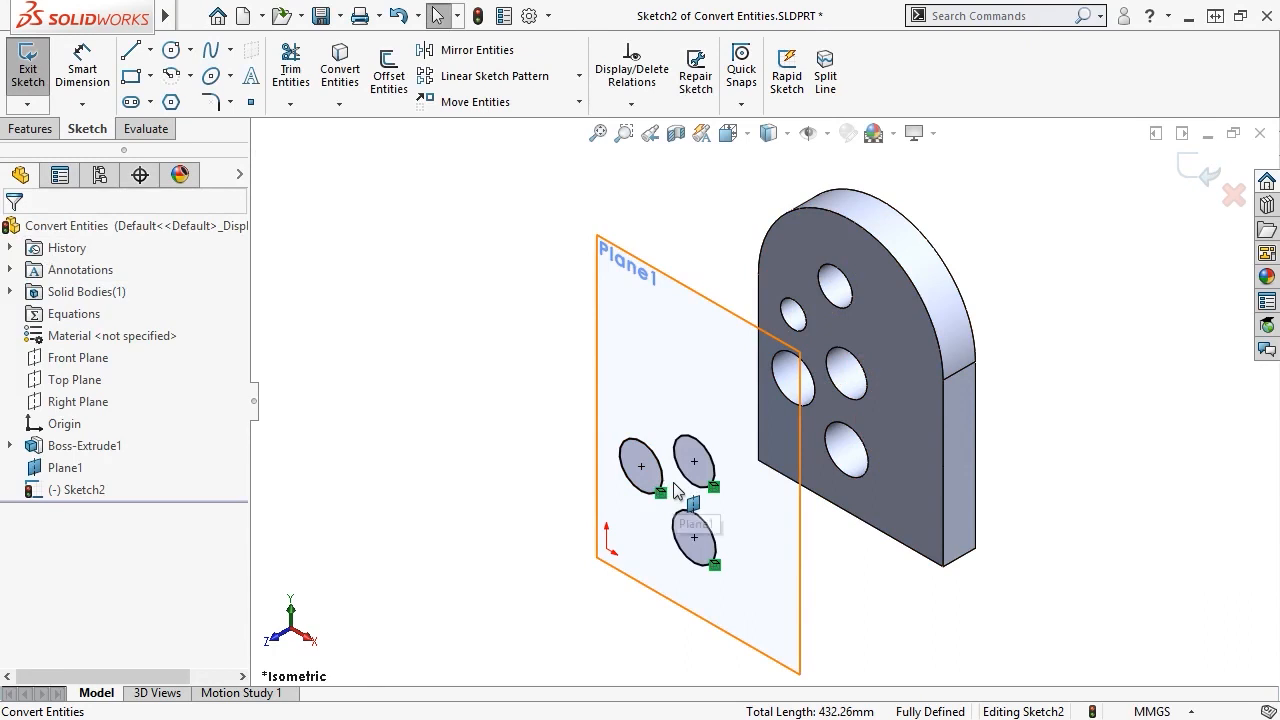
# Convert all inner loops of the part's front face into circles in the sketch on Plane1
pyautogui.press('s')
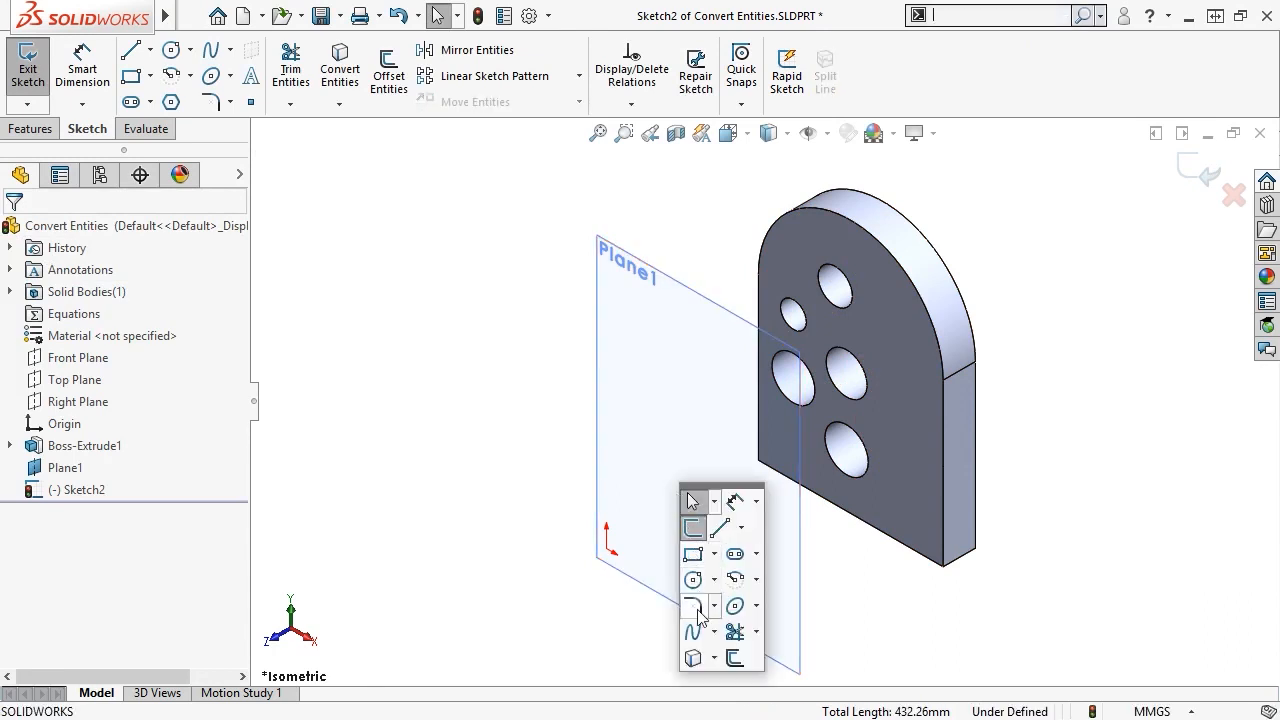
pyautogui.click(693, 658)
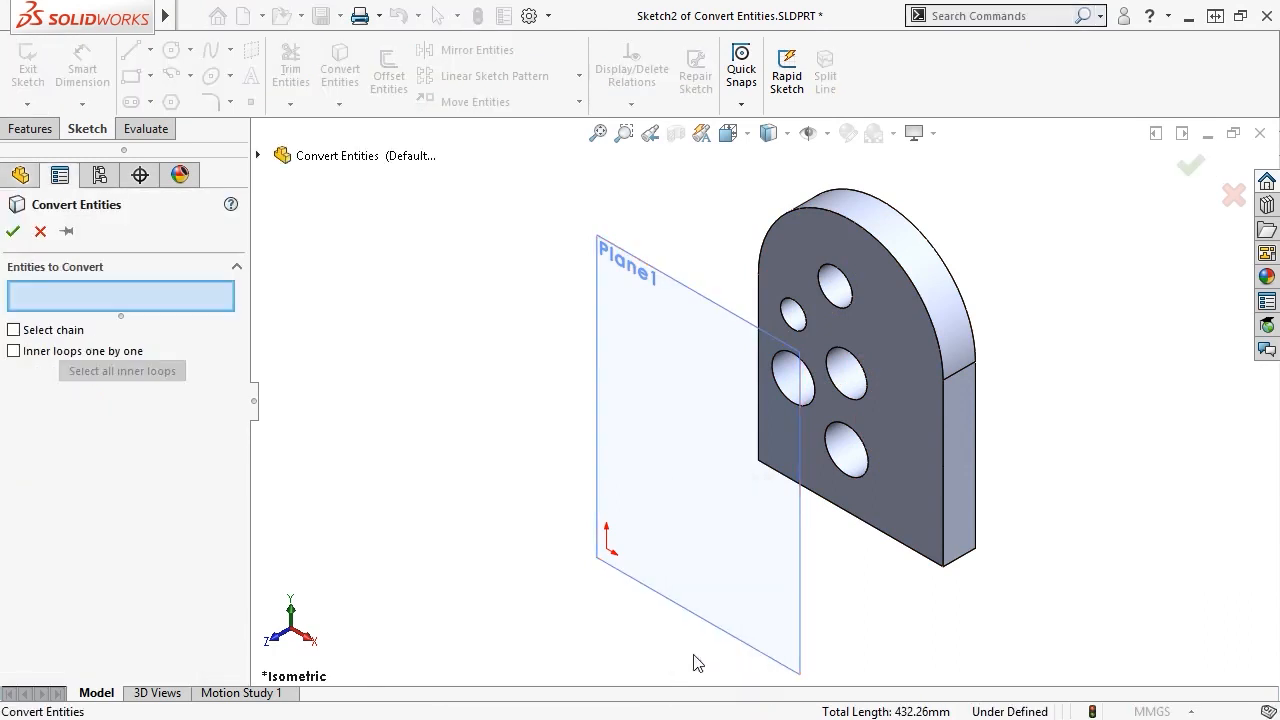
pyautogui.click(883, 499)
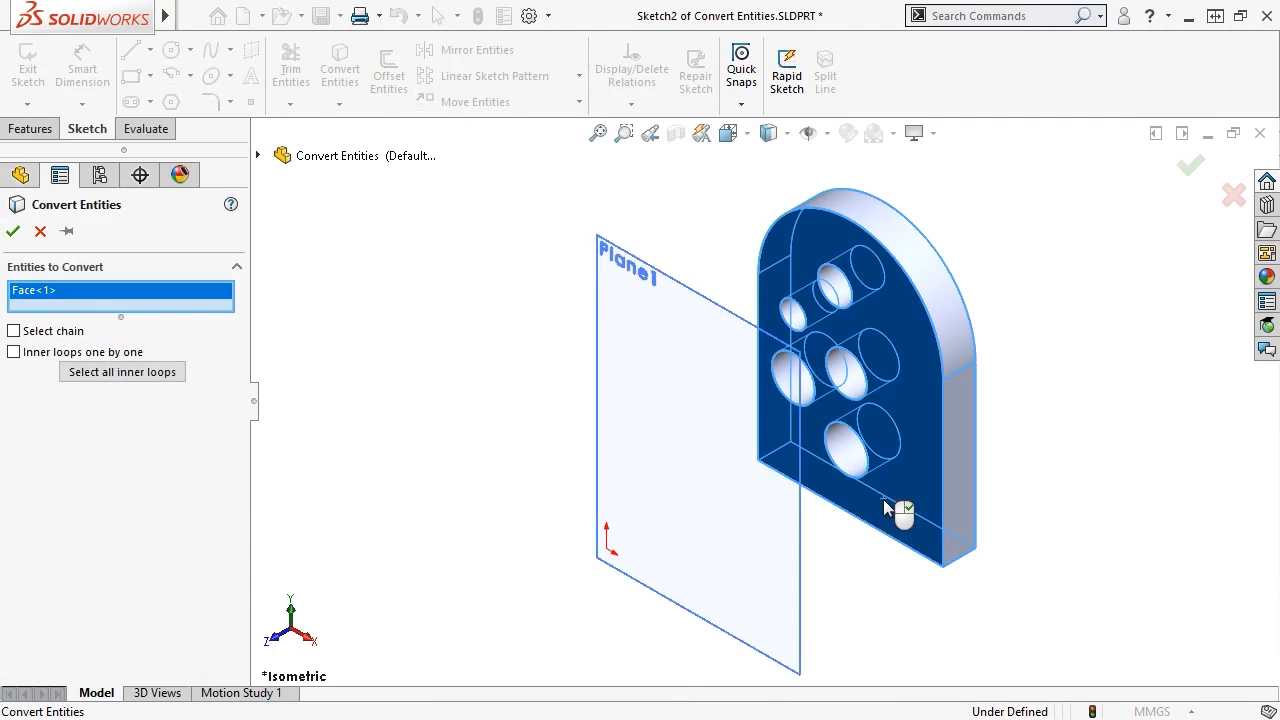
pyautogui.click(118, 372)
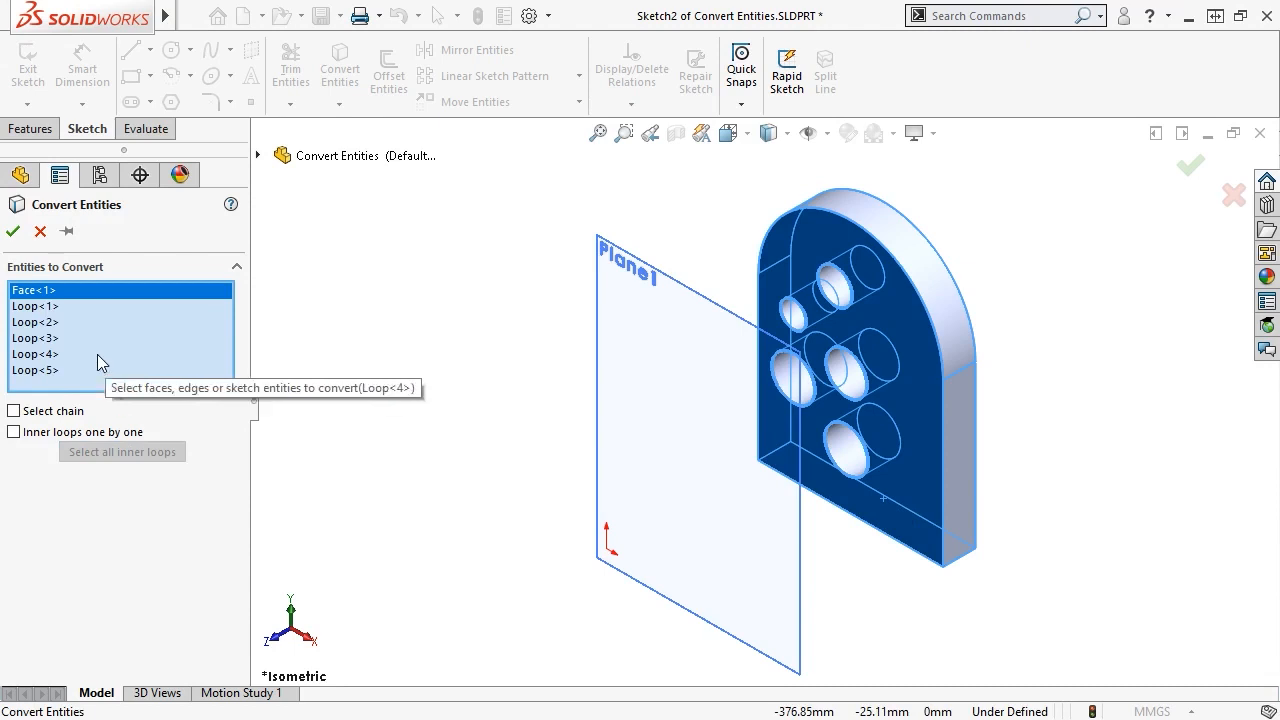
pyautogui.click(14, 232)
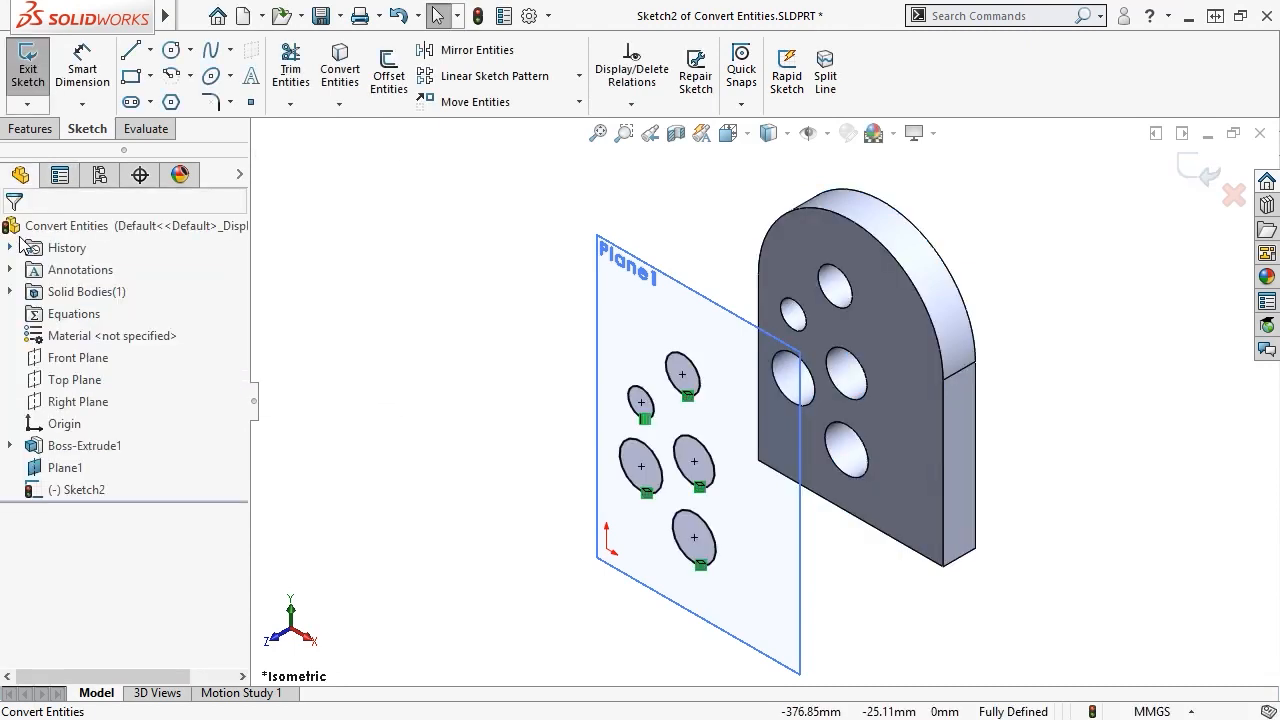
pyautogui.click(659, 512)
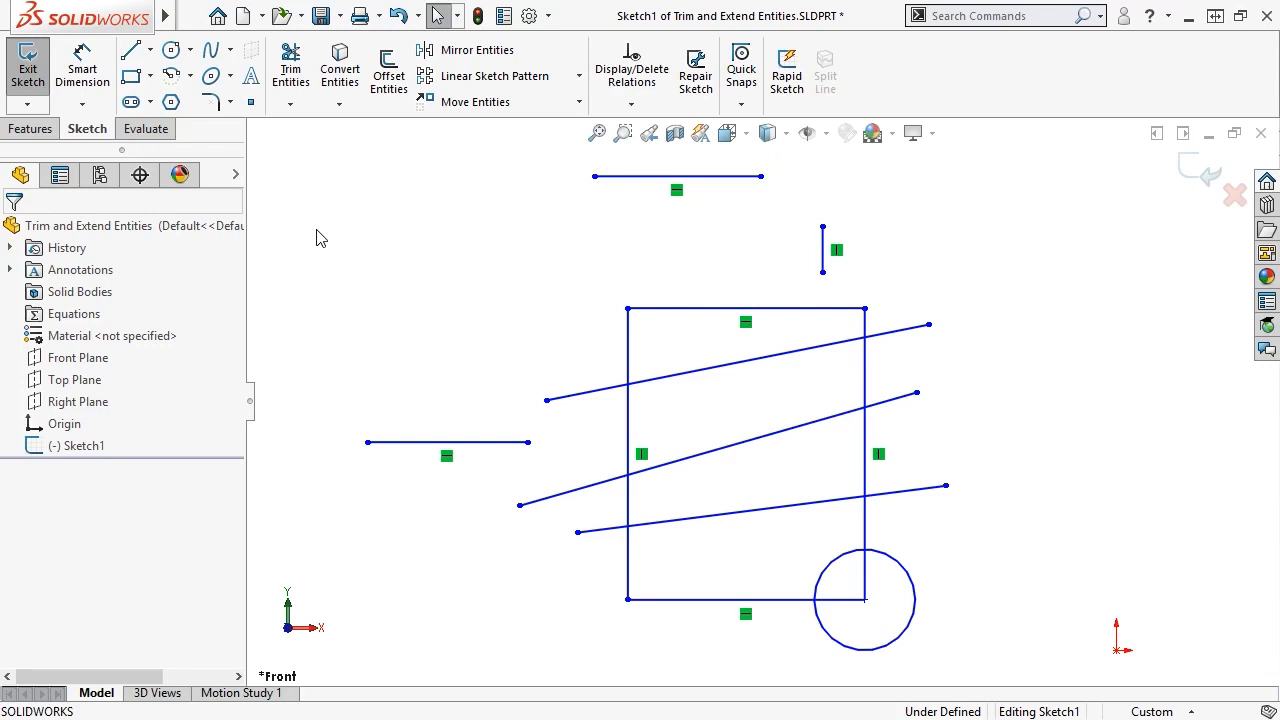
# Power trim the uppermost slanted line so its left end stops at the rectangle's left edge
pyautogui.click(291, 75)
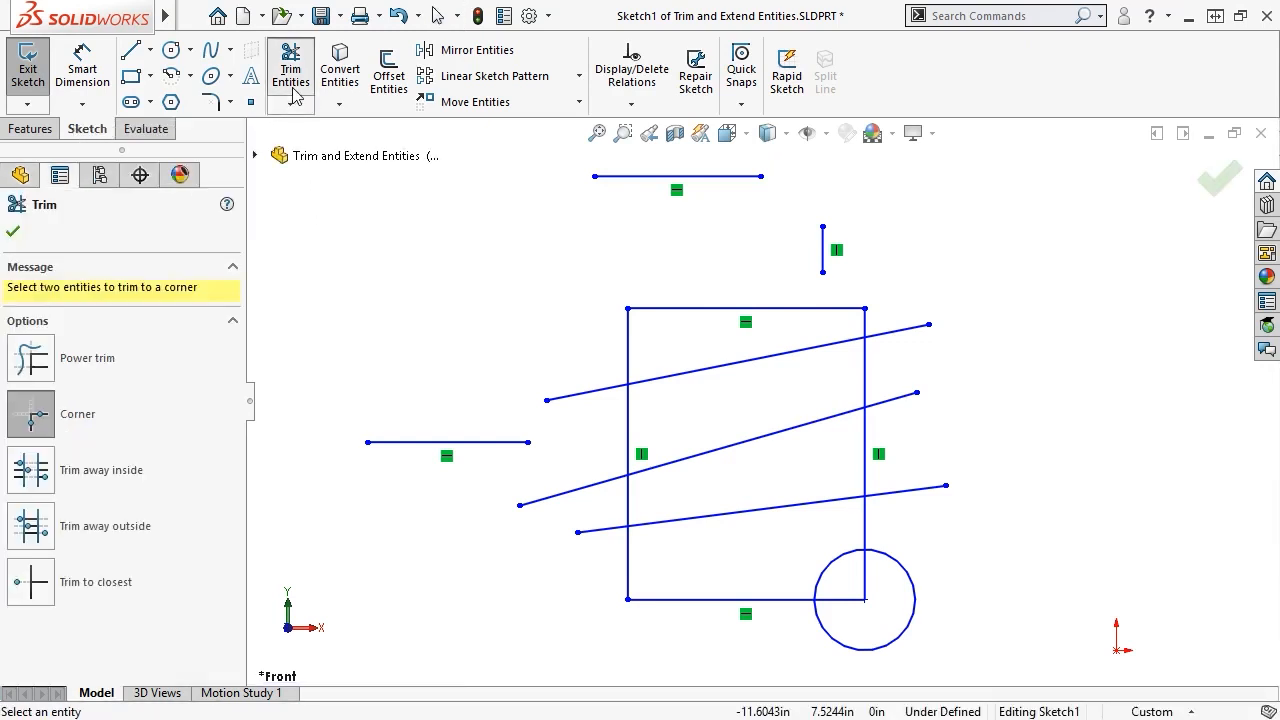
pyautogui.press('Escape')
pyautogui.press('s')
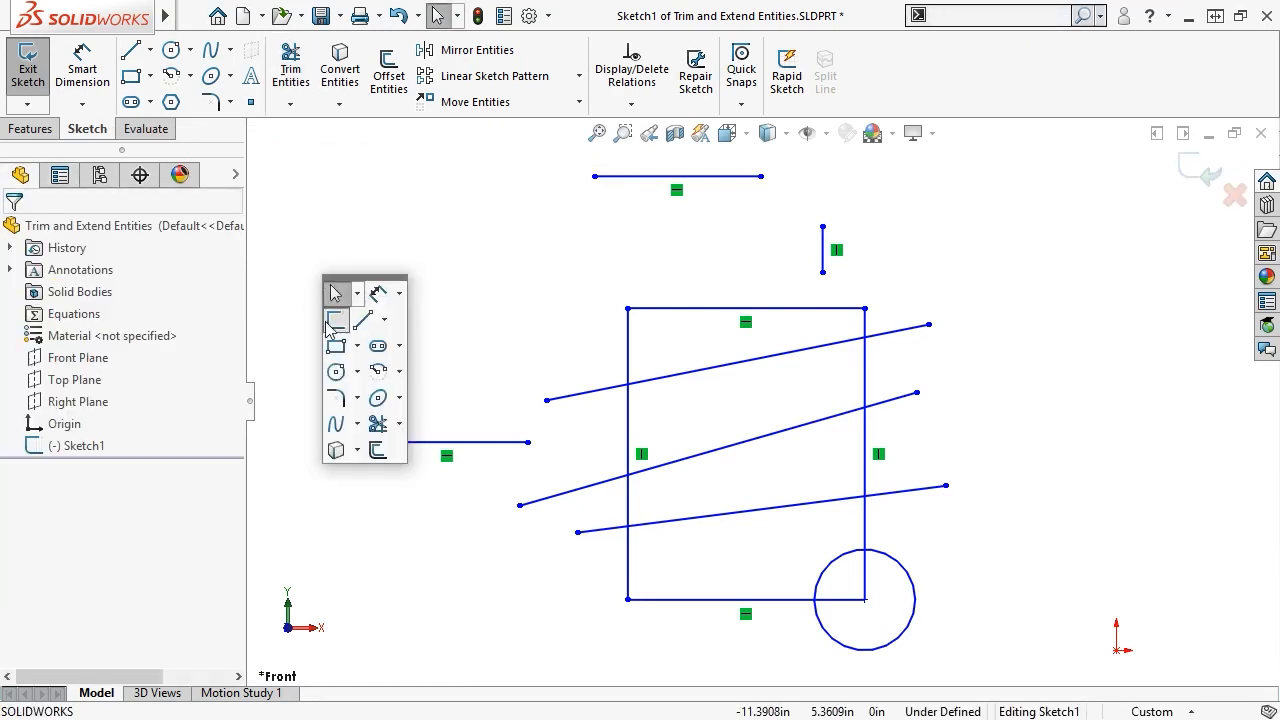
pyautogui.click(370, 424)
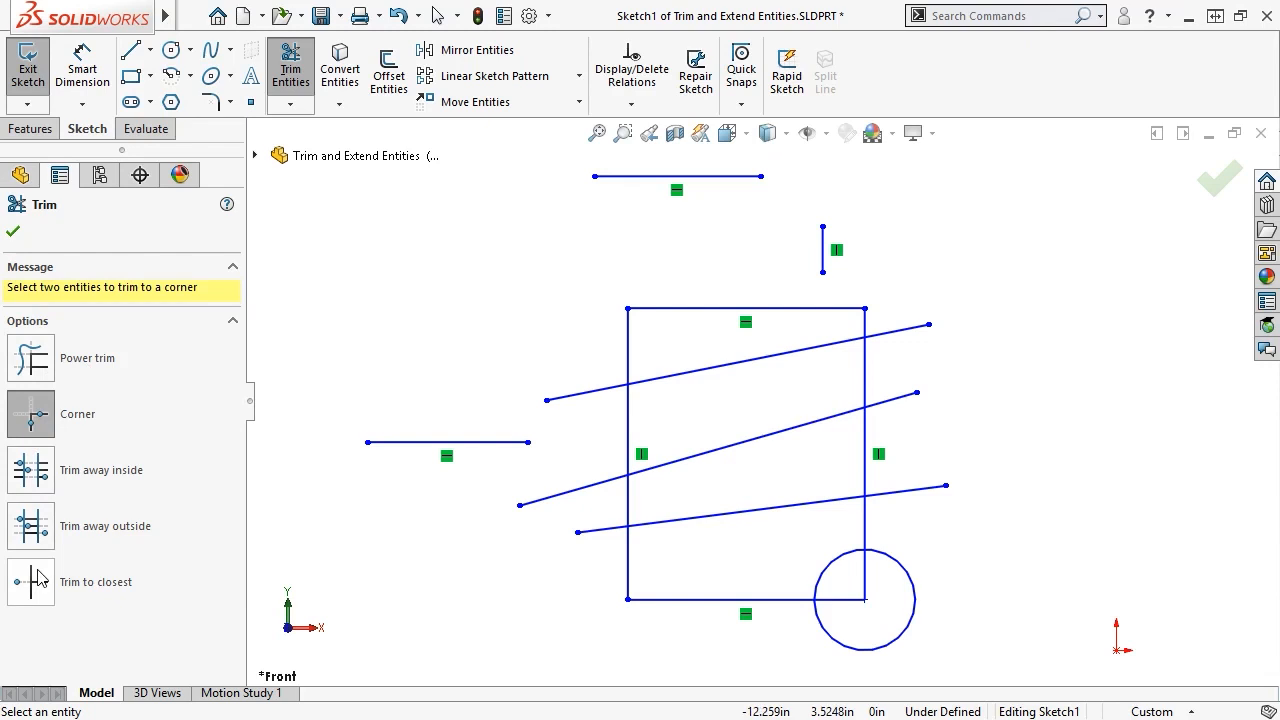
pyautogui.click(34, 360)
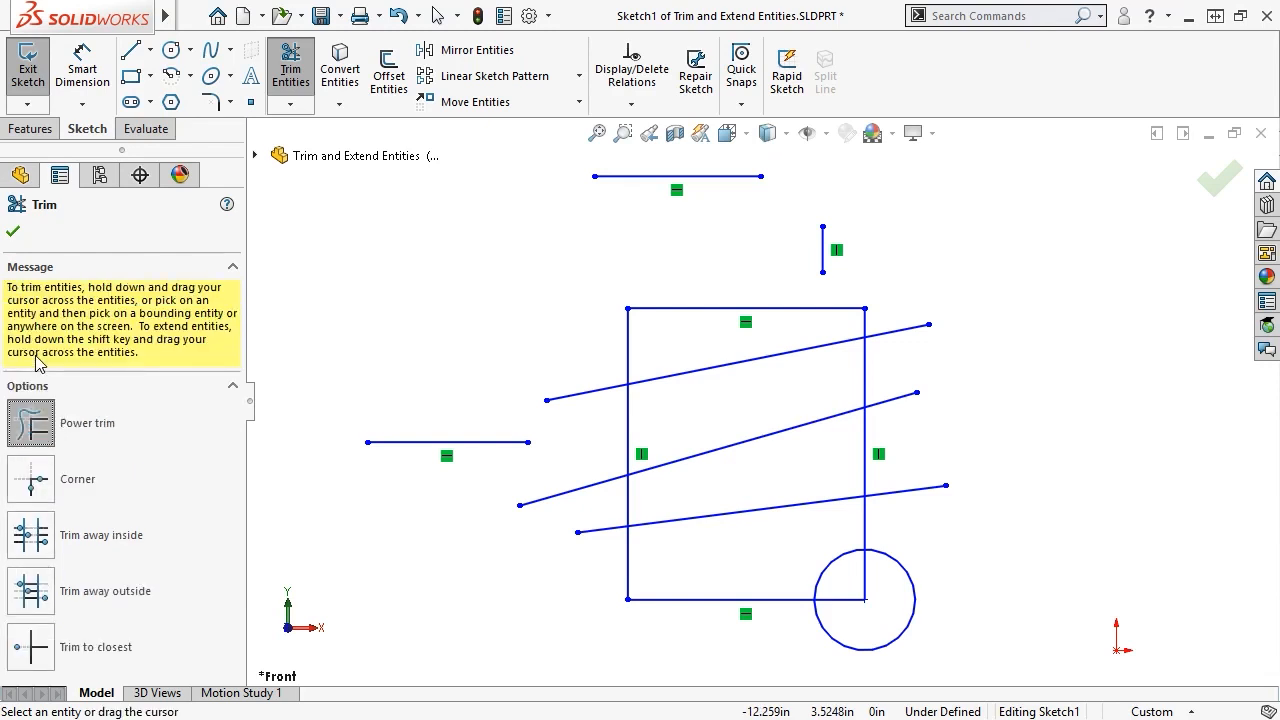
pyautogui.click(570, 396)
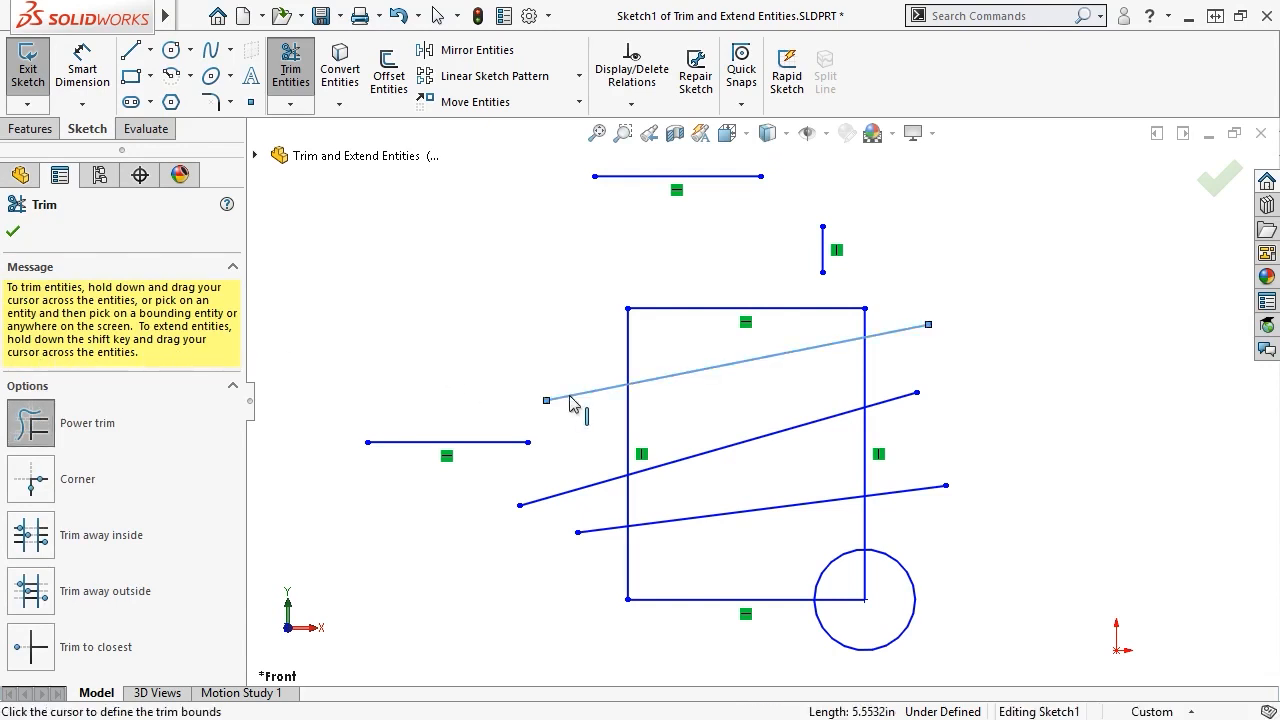
pyautogui.click(630, 404)
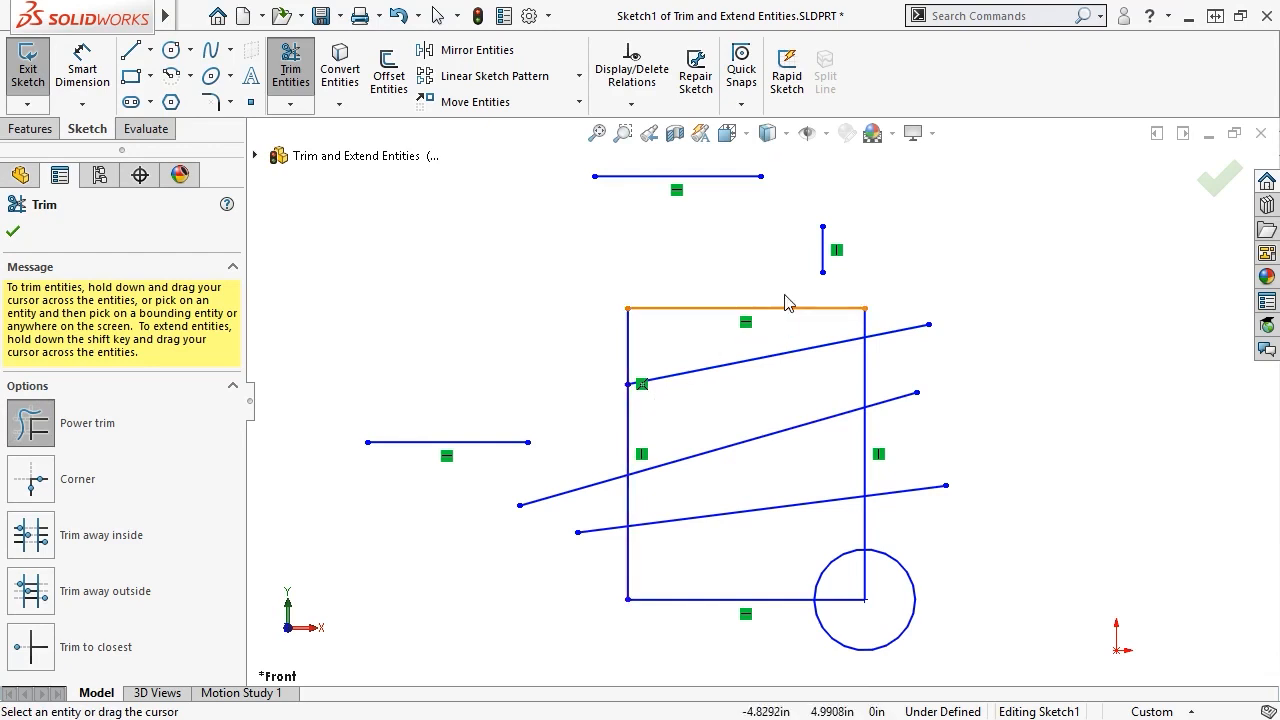
# Extend the short vertical line to the rectangle's top edge and the left horizontal line to its left edge
pyautogui.click(821, 271)
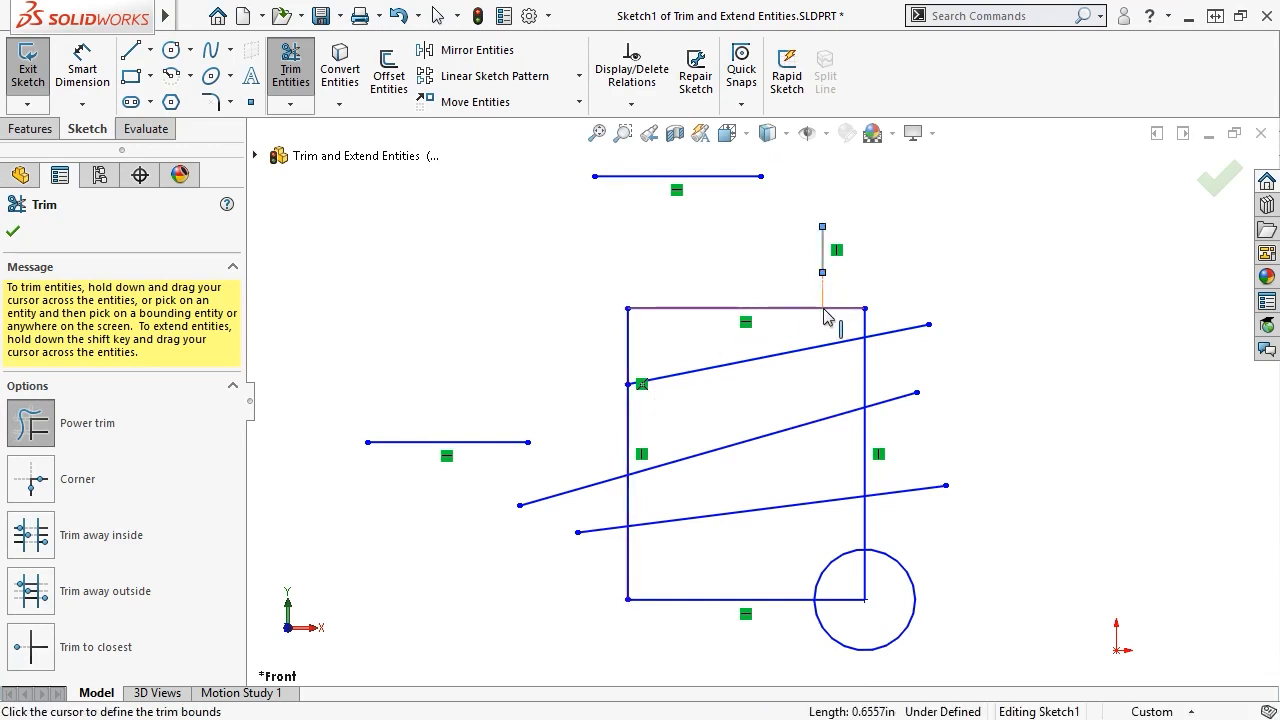
pyautogui.click(825, 312)
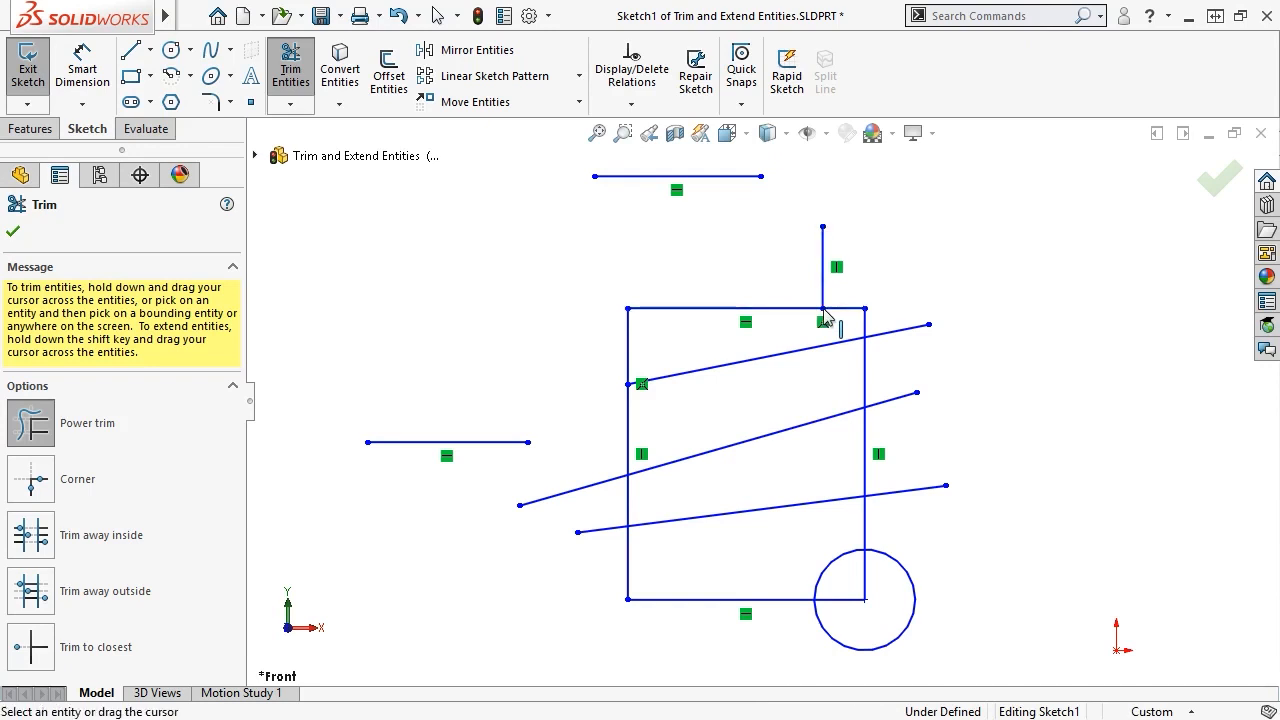
pyautogui.click(530, 451)
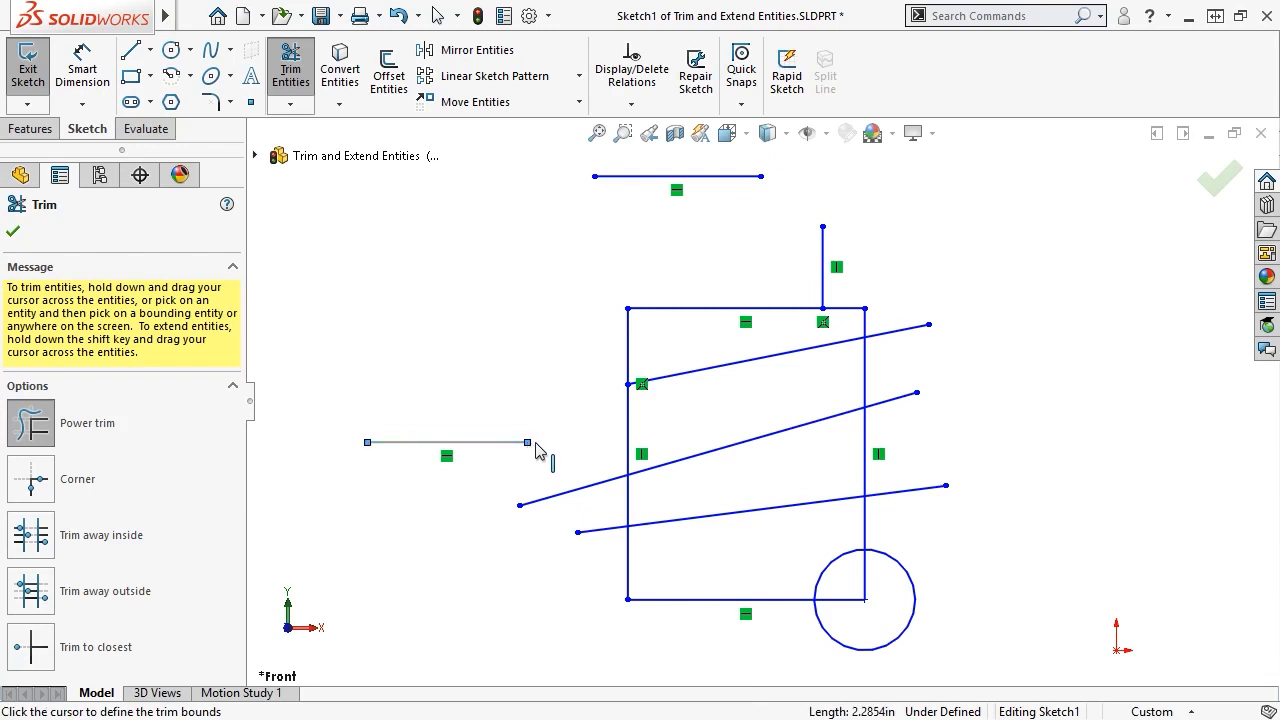
pyautogui.click(630, 458)
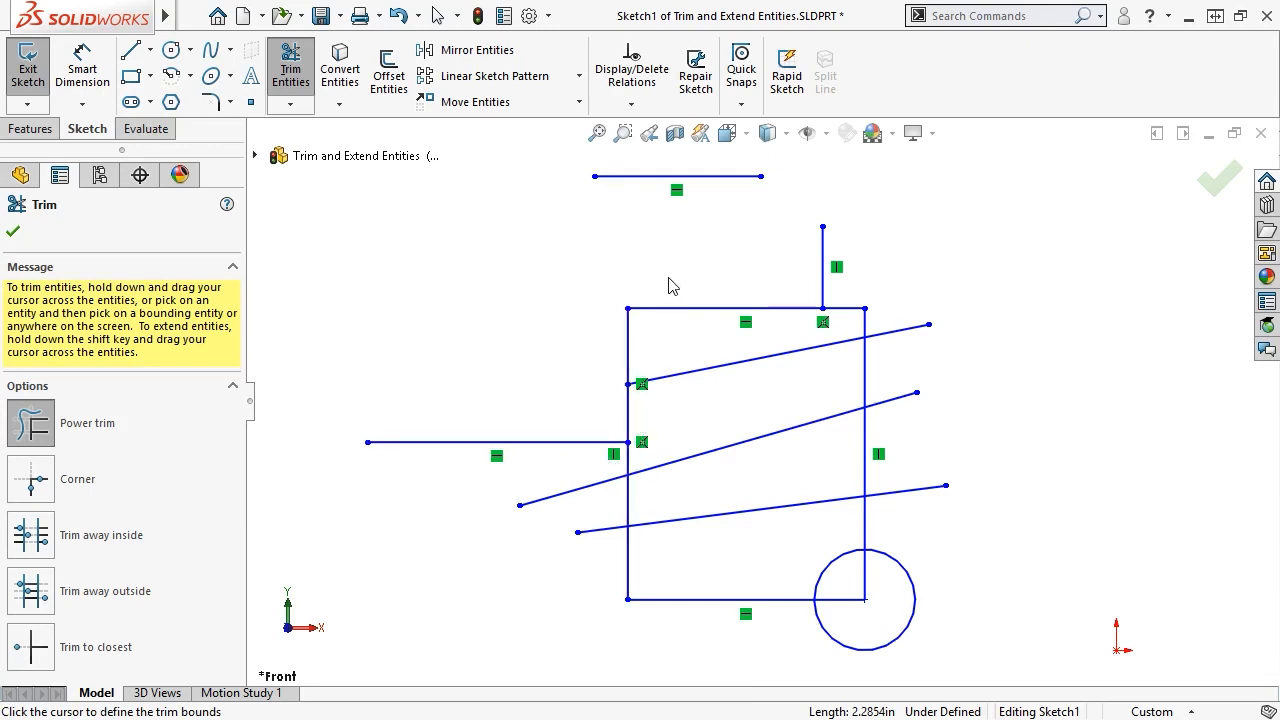
# Power trim the top edge's left portion and the uppermost slanted line inside the rectangle, and corner-trim the upper horizontal and vertical lines together
pyautogui.moveTo(670, 286)
pyautogui.mouseDown()
pyautogui.moveTo(669, 334)
pyautogui.moveTo(731, 378)
pyautogui.moveTo(705, 405)
pyautogui.mouseUp()
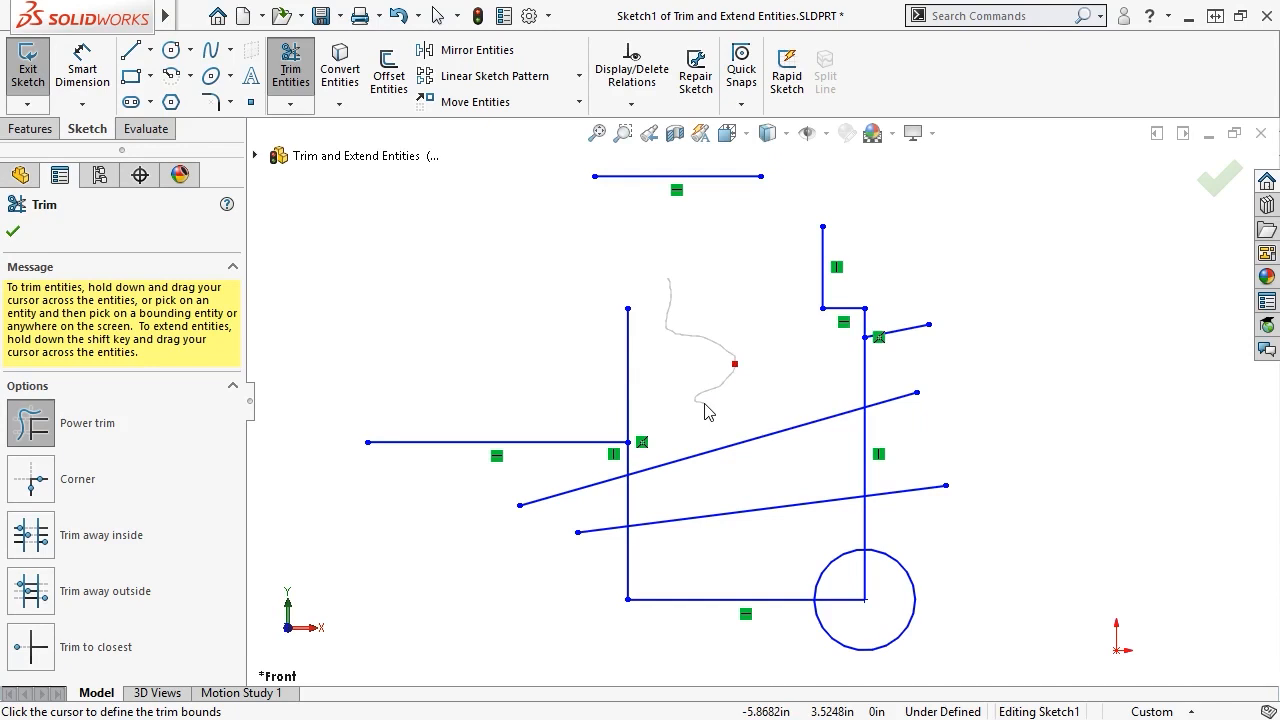
pyautogui.moveTo(705, 412); pyautogui.dragTo(703, 414)
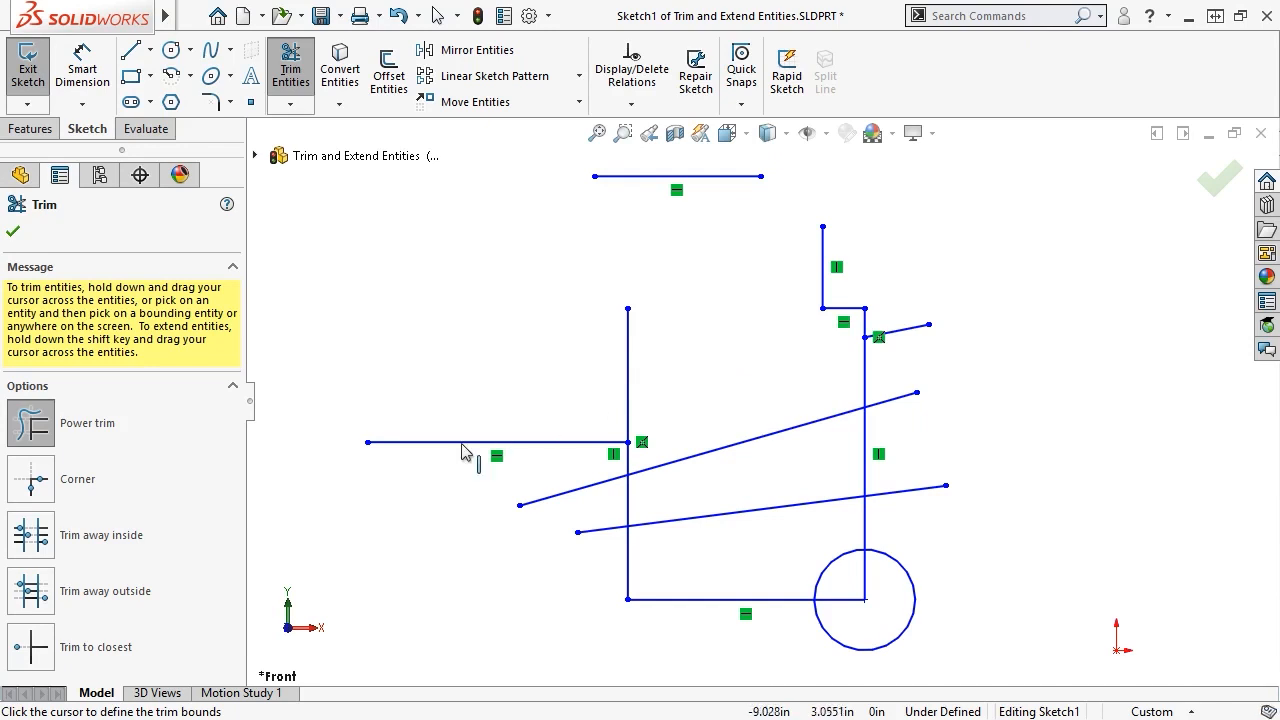
pyautogui.click(18, 488)
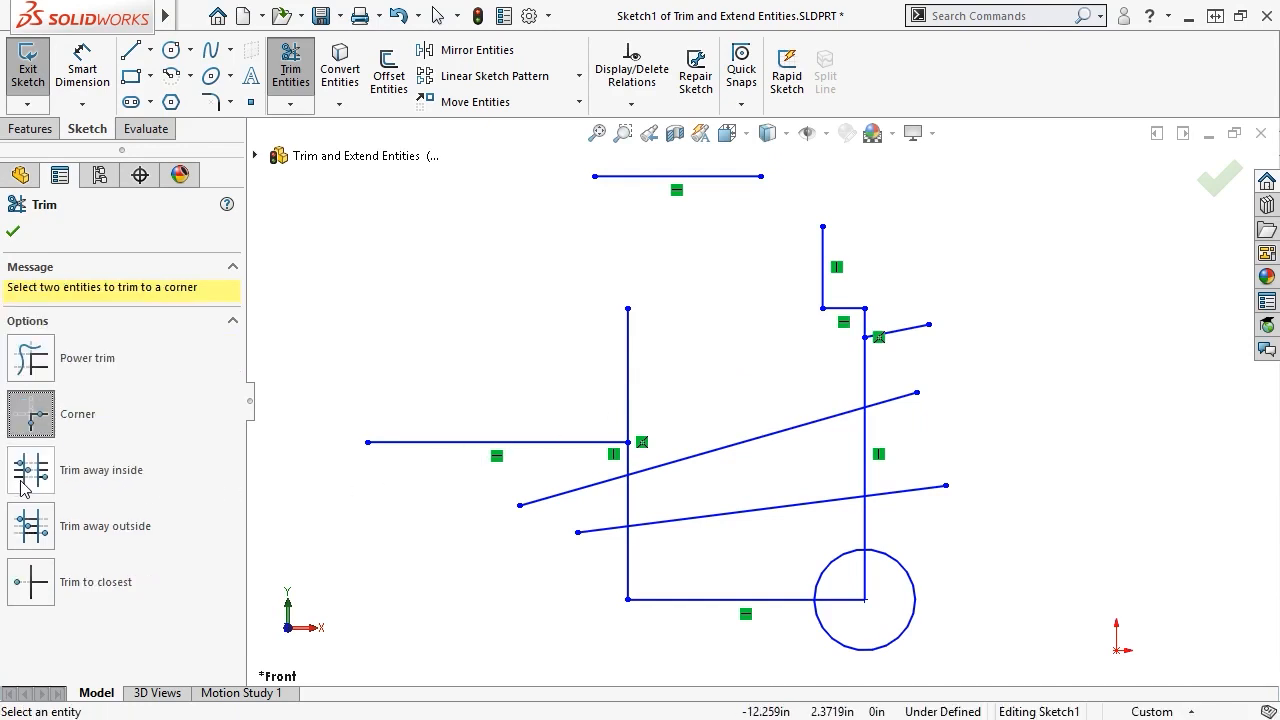
pyautogui.click(823, 264)
pyautogui.click(743, 177)
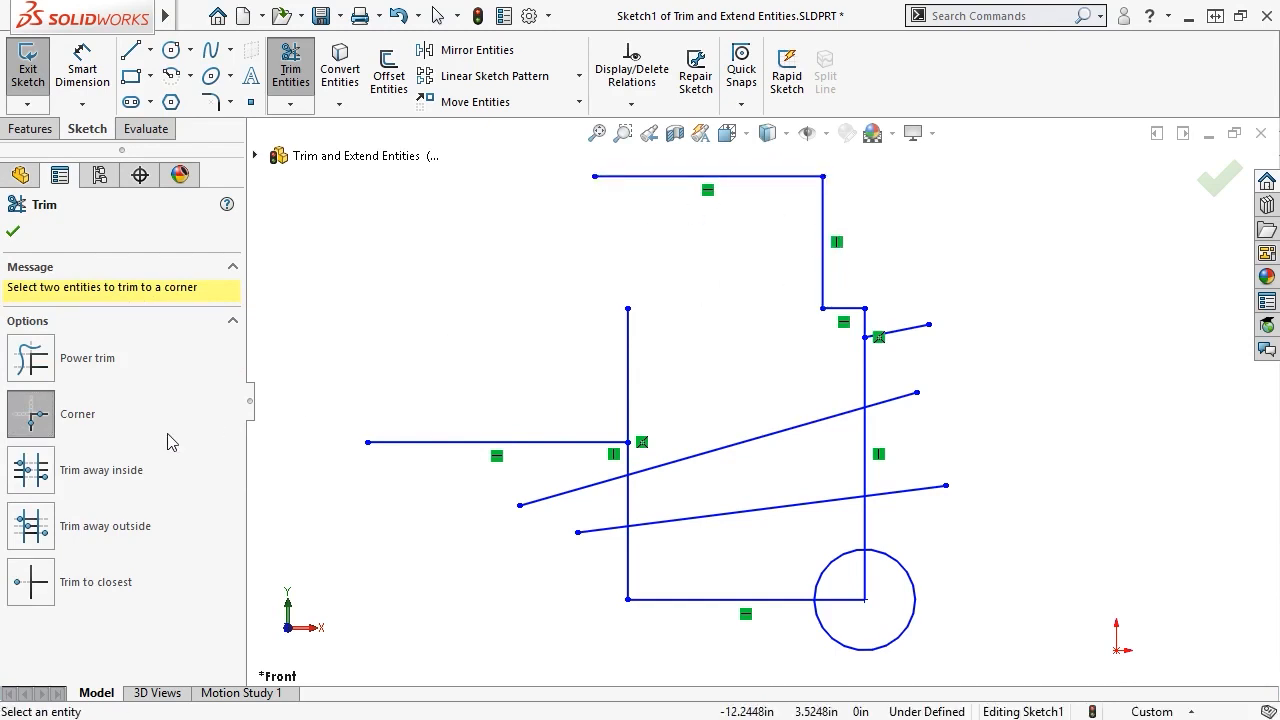
# Trim away inside the two remaining slanted lines, using the rectangle's left and right edges as boundaries
pyautogui.click(38, 482)
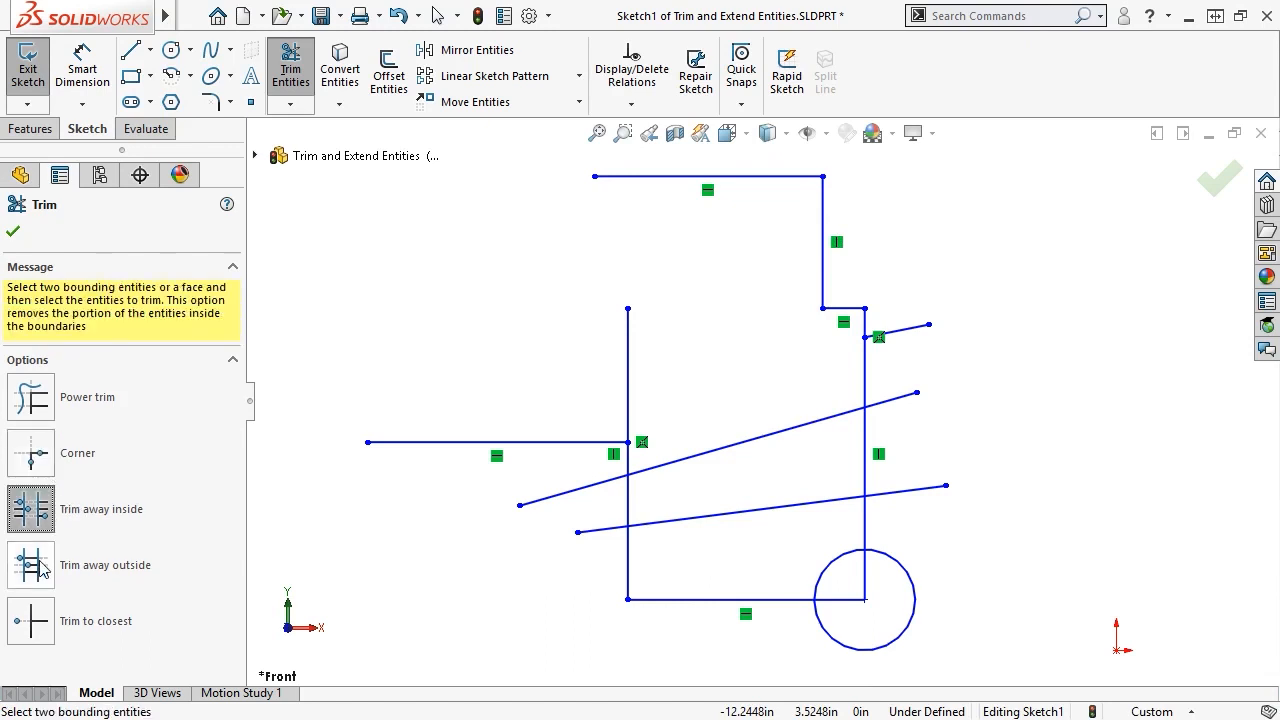
pyautogui.click(629, 390)
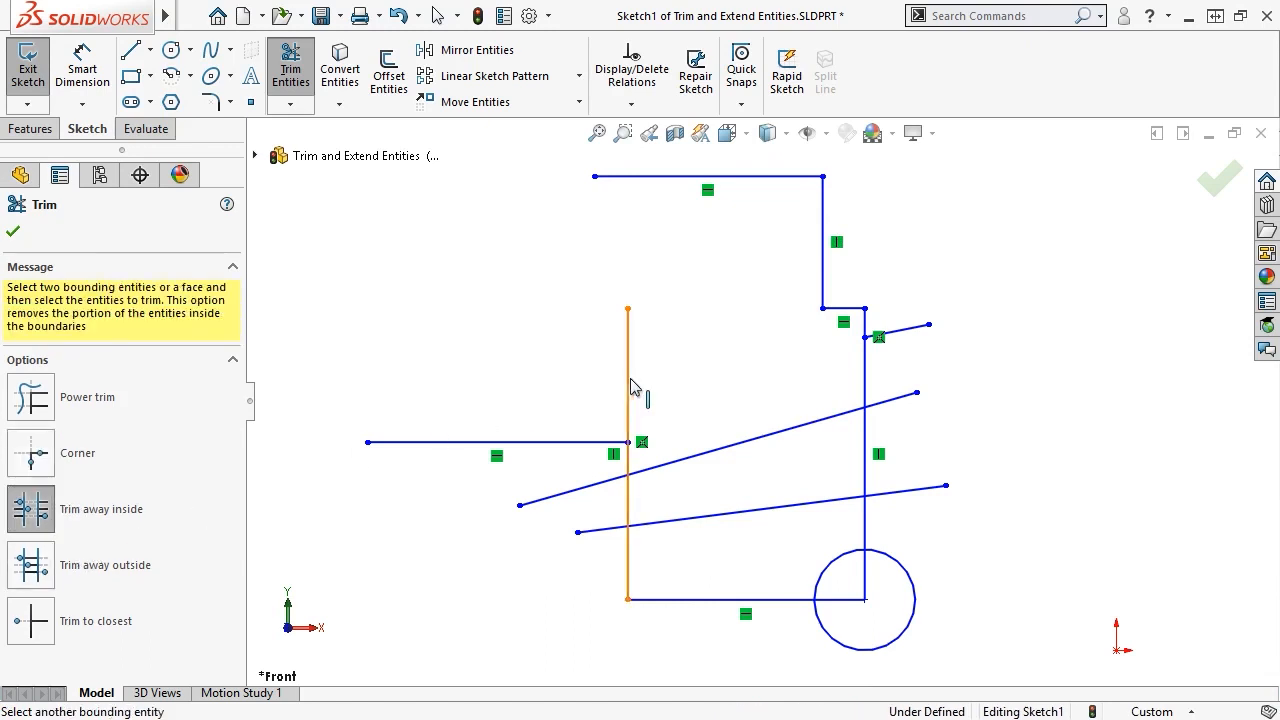
pyautogui.click(865, 402)
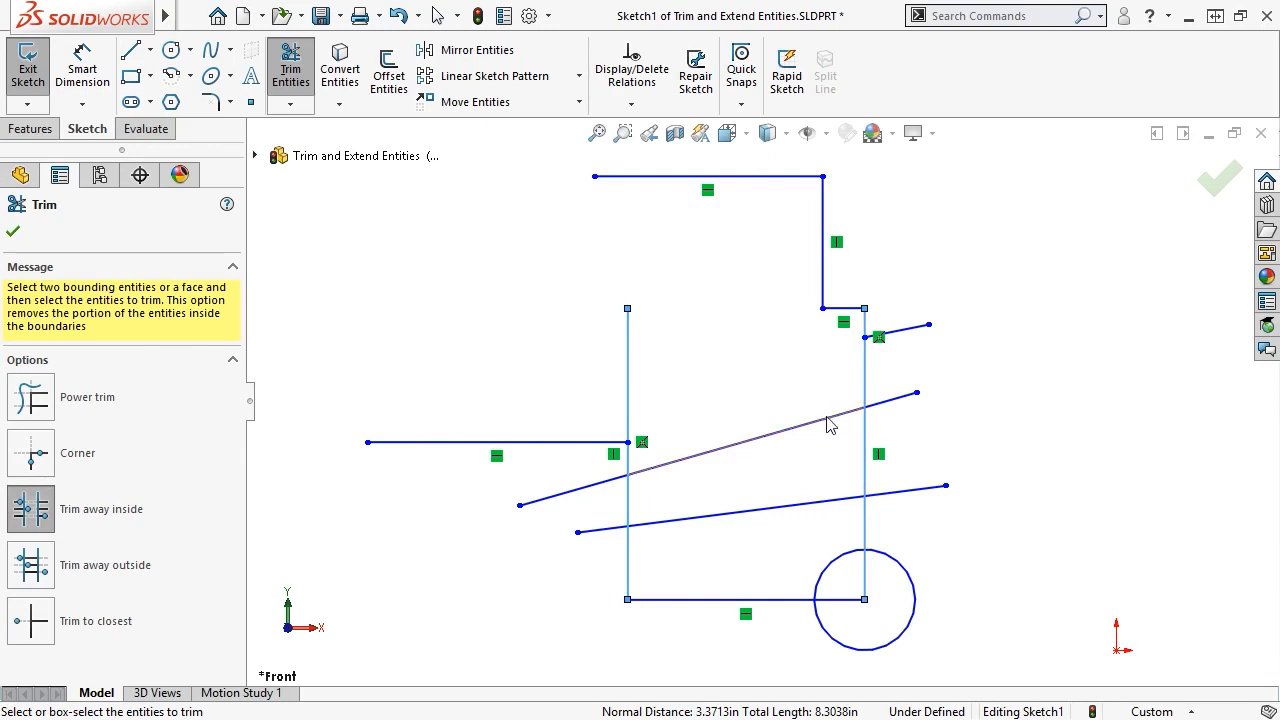
pyautogui.click(829, 419)
pyautogui.click(780, 507)
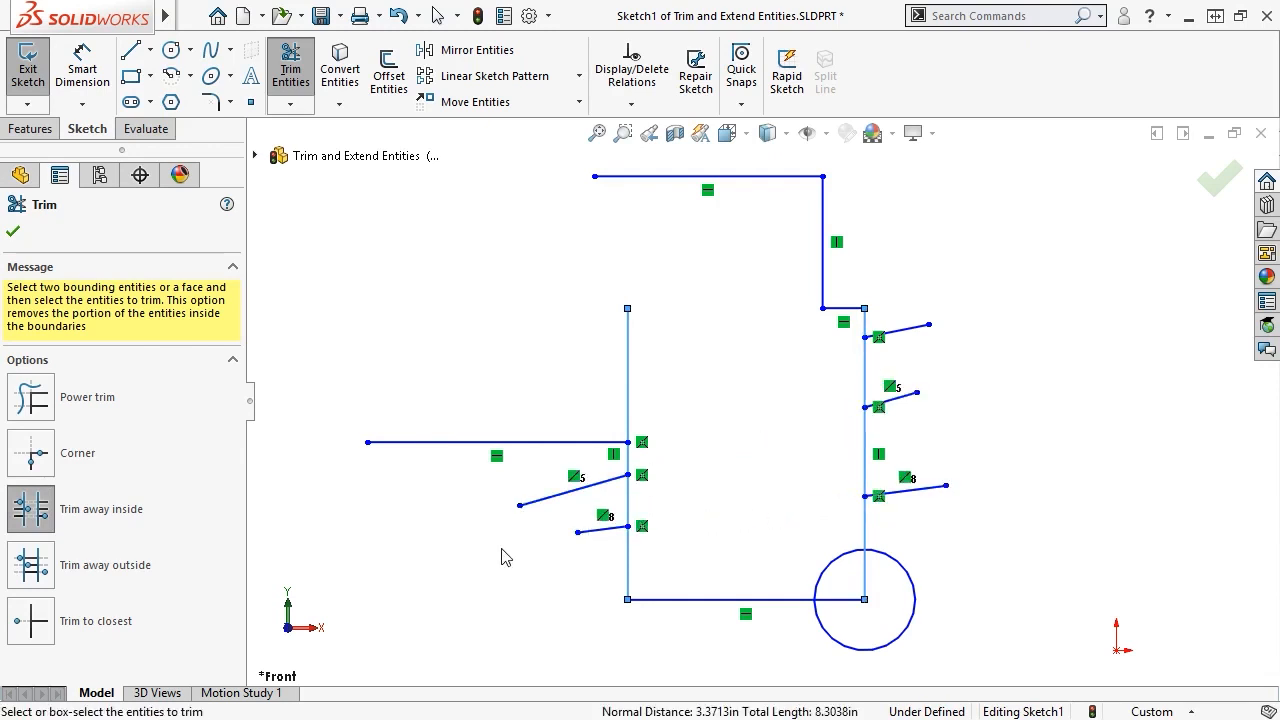
# Trim to closest the two edges inside the circle and its upper-left arc, and extend the left vertical line to the uppermost horizontal line
pyautogui.click(44, 622)
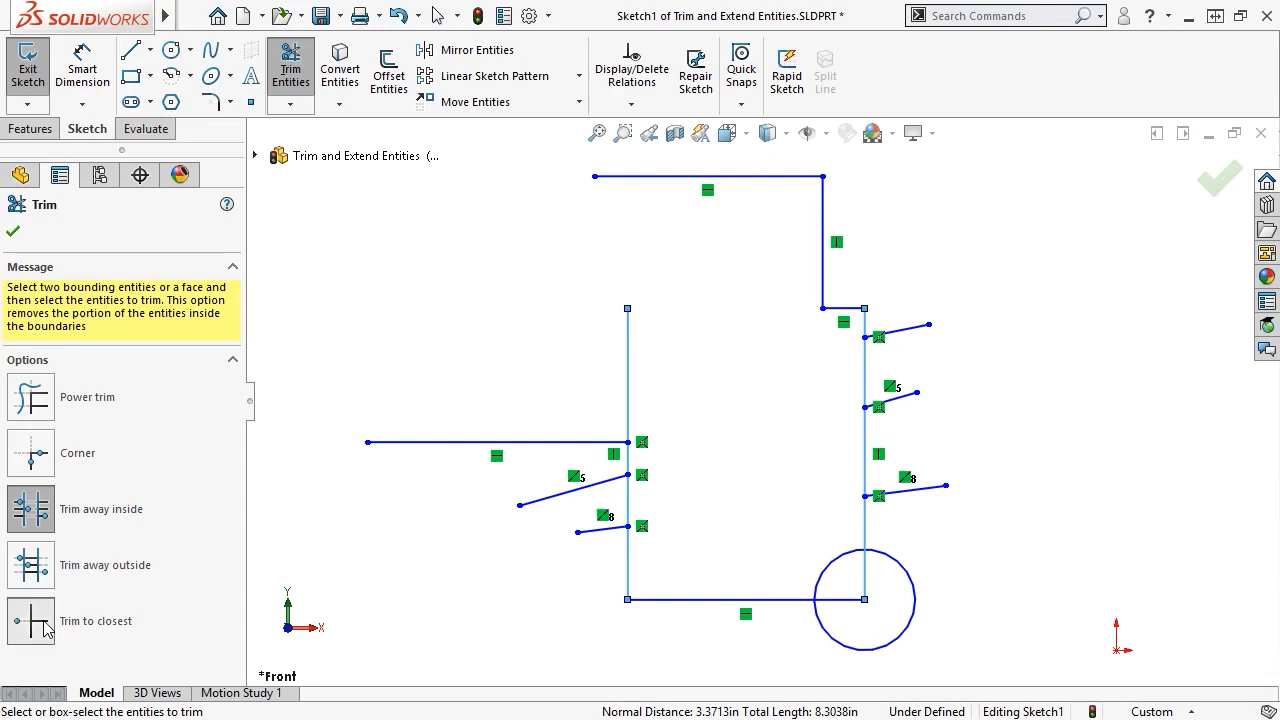
pyautogui.click(866, 585)
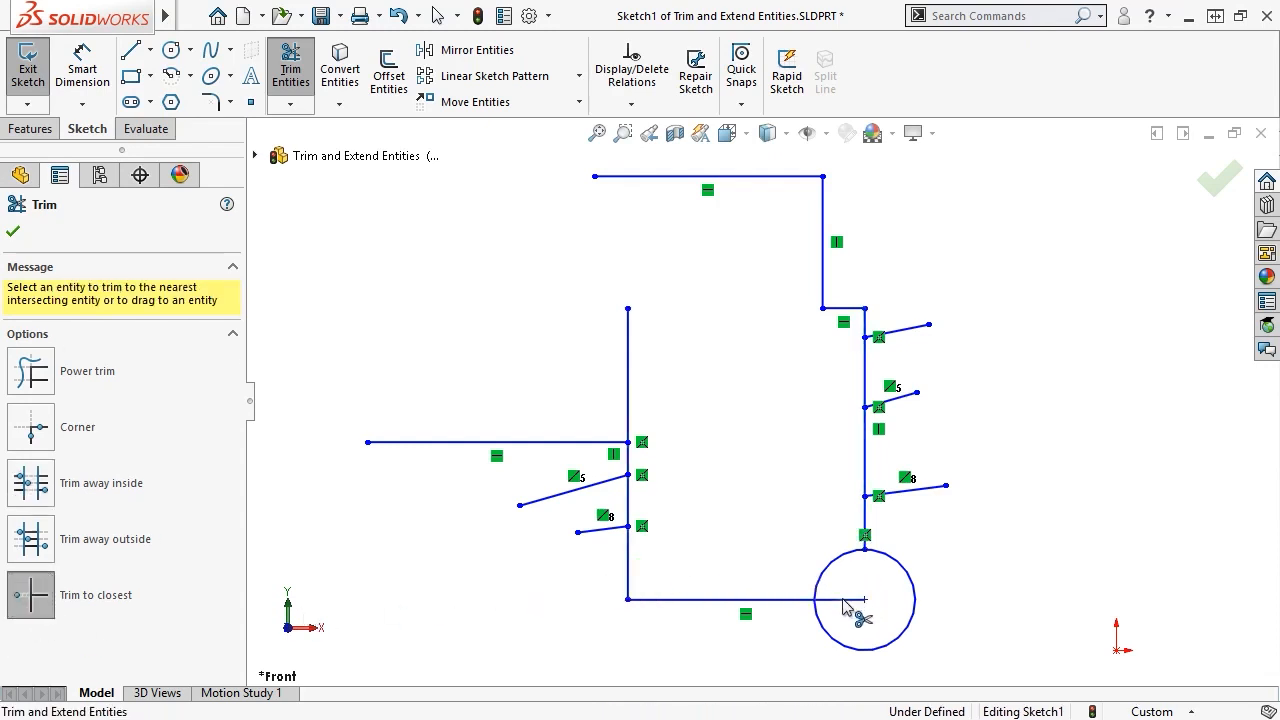
pyautogui.click(845, 600)
pyautogui.click(820, 588)
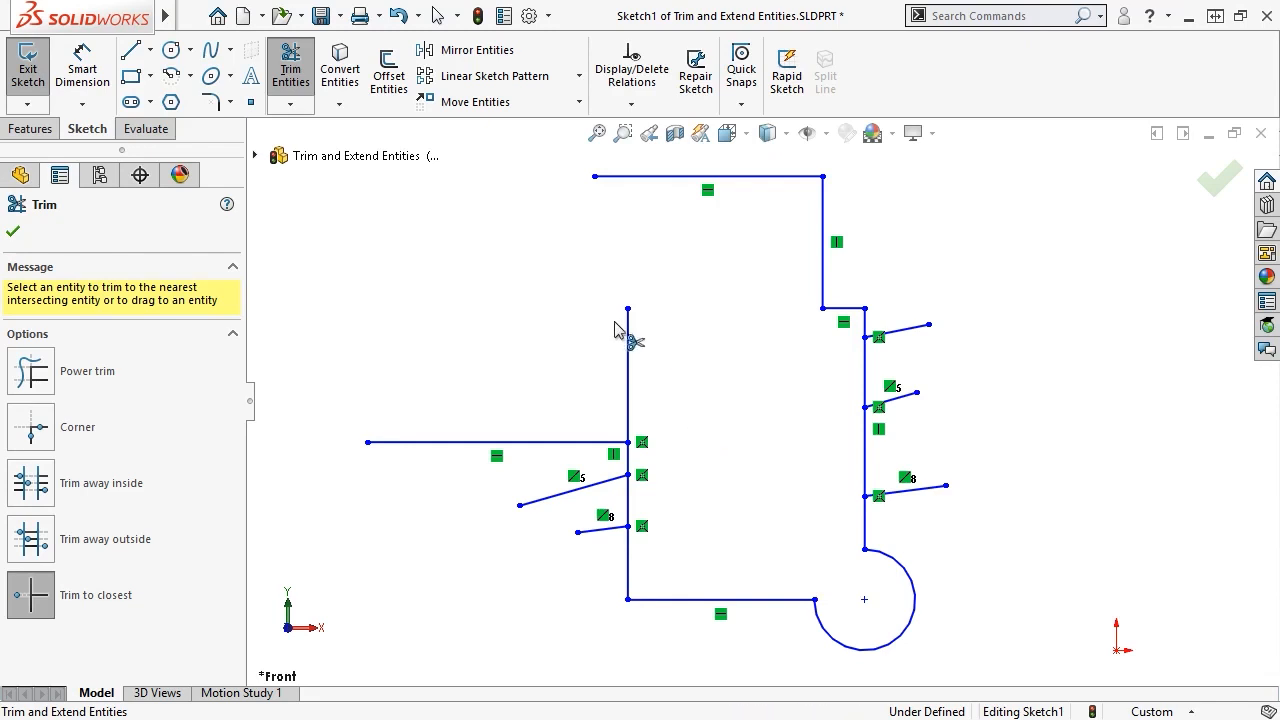
pyautogui.moveTo(630, 300); pyautogui.dragTo(635, 180)
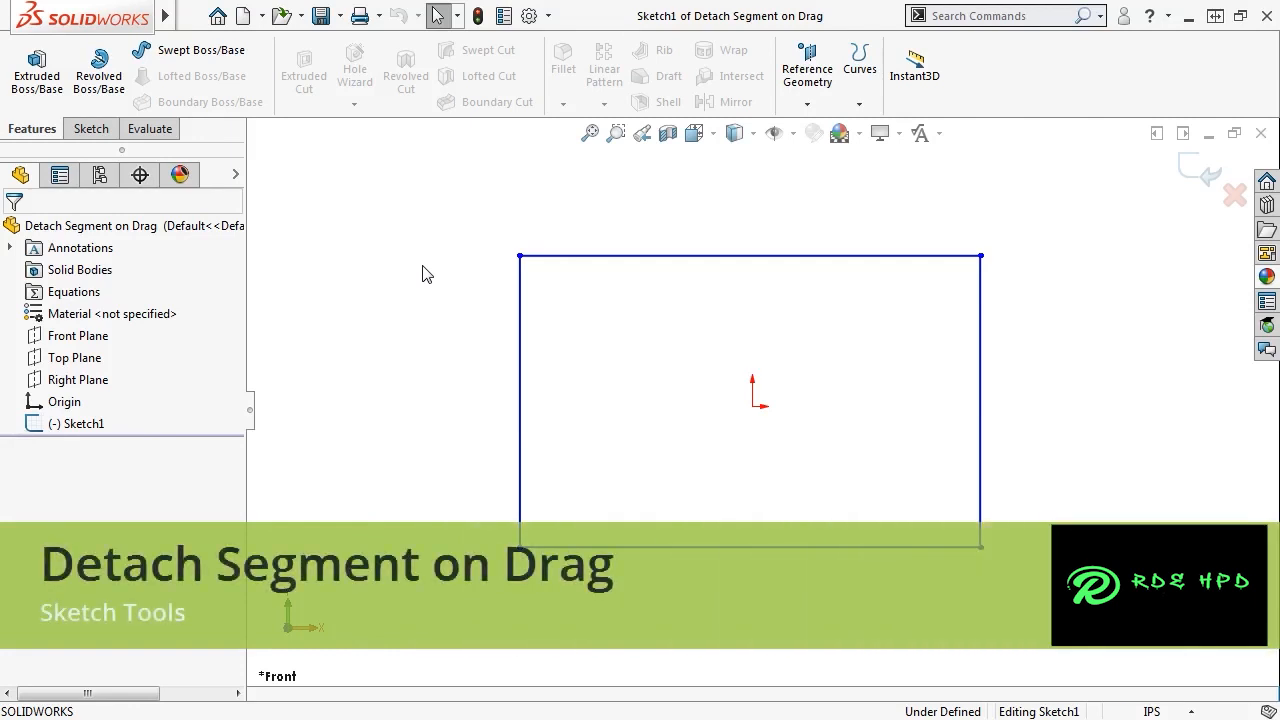
# Enable Detach Segment on Drag and pull the rectangle's left line away from the other sides
pyautogui.moveTo(163, 14)
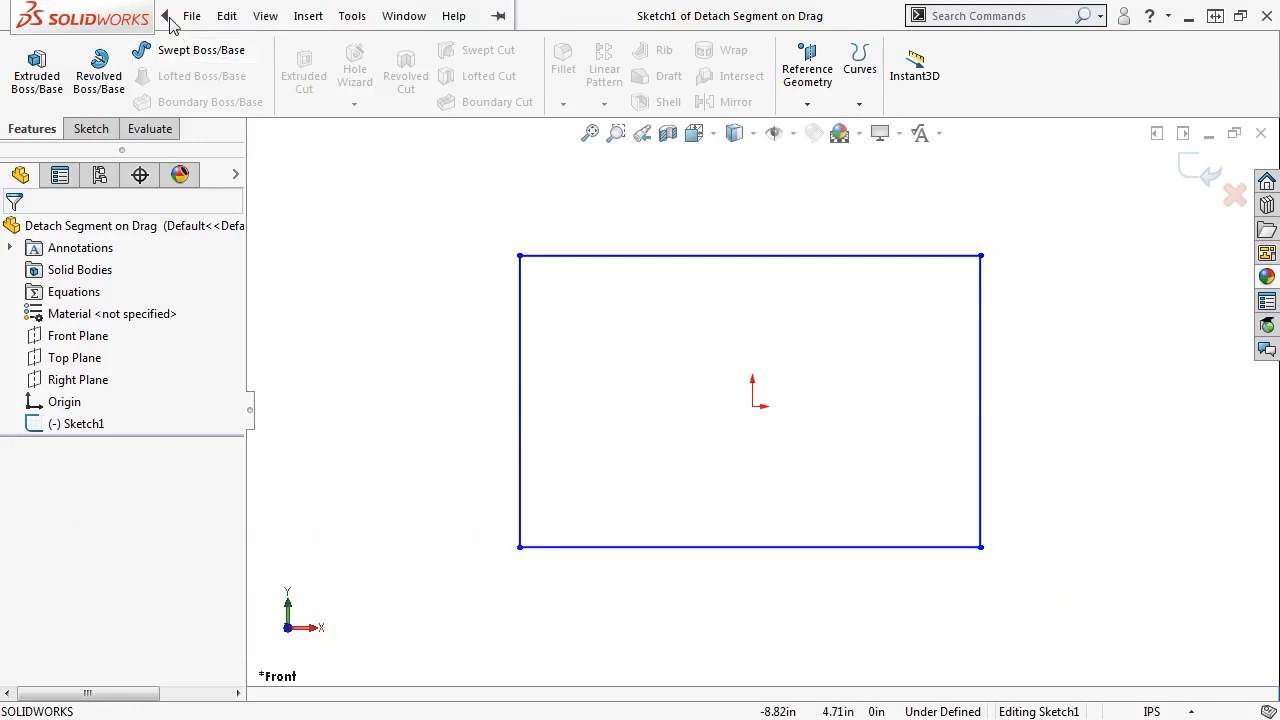
pyautogui.click(360, 16)
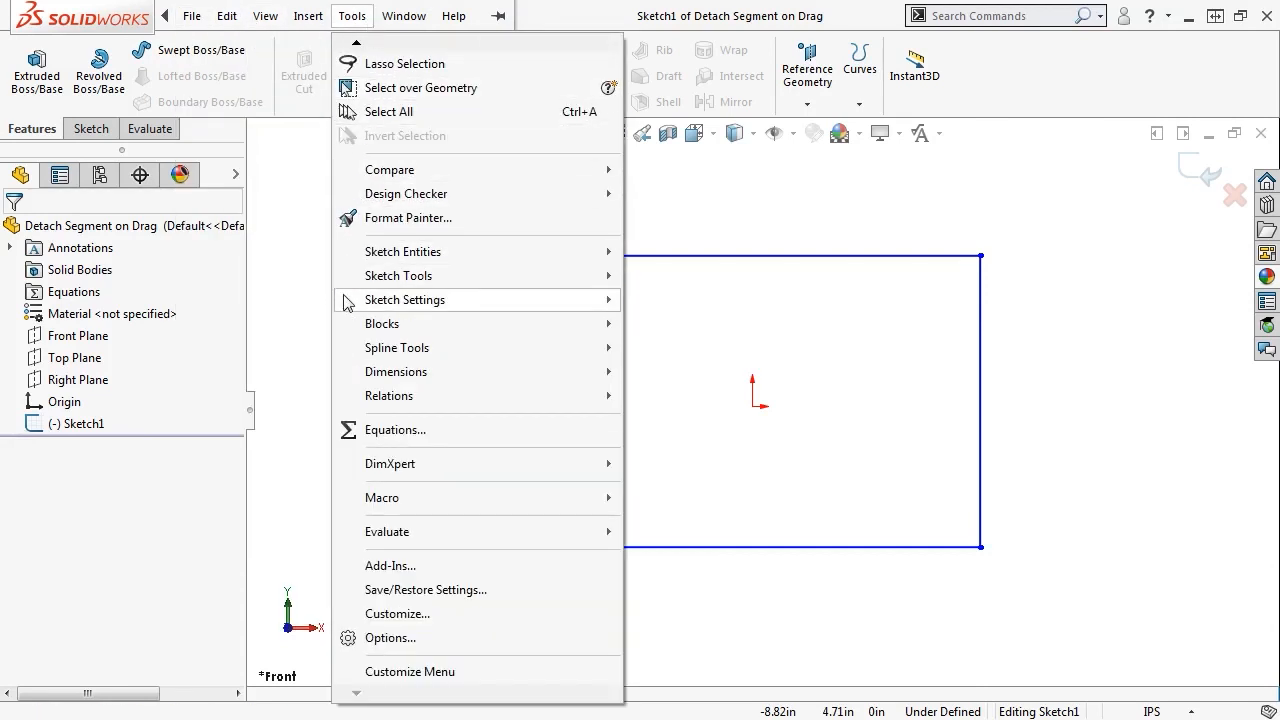
pyautogui.moveTo(528, 304)
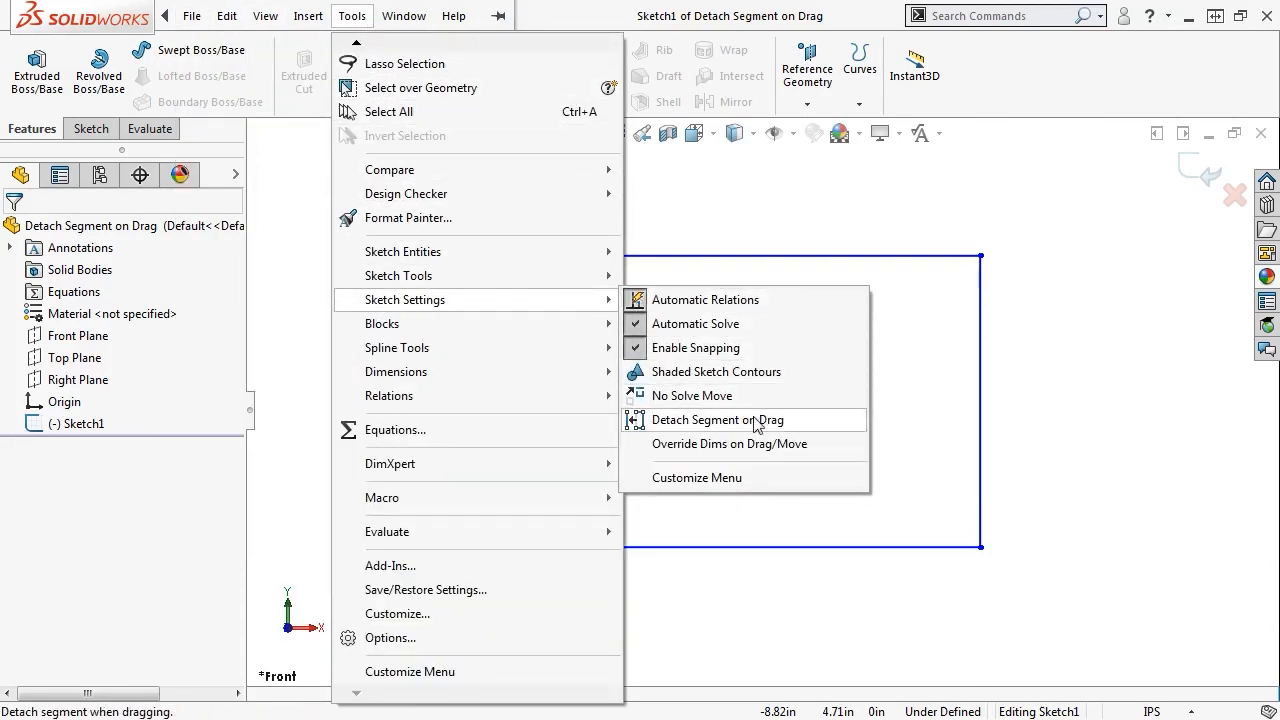
pyautogui.click(826, 424)
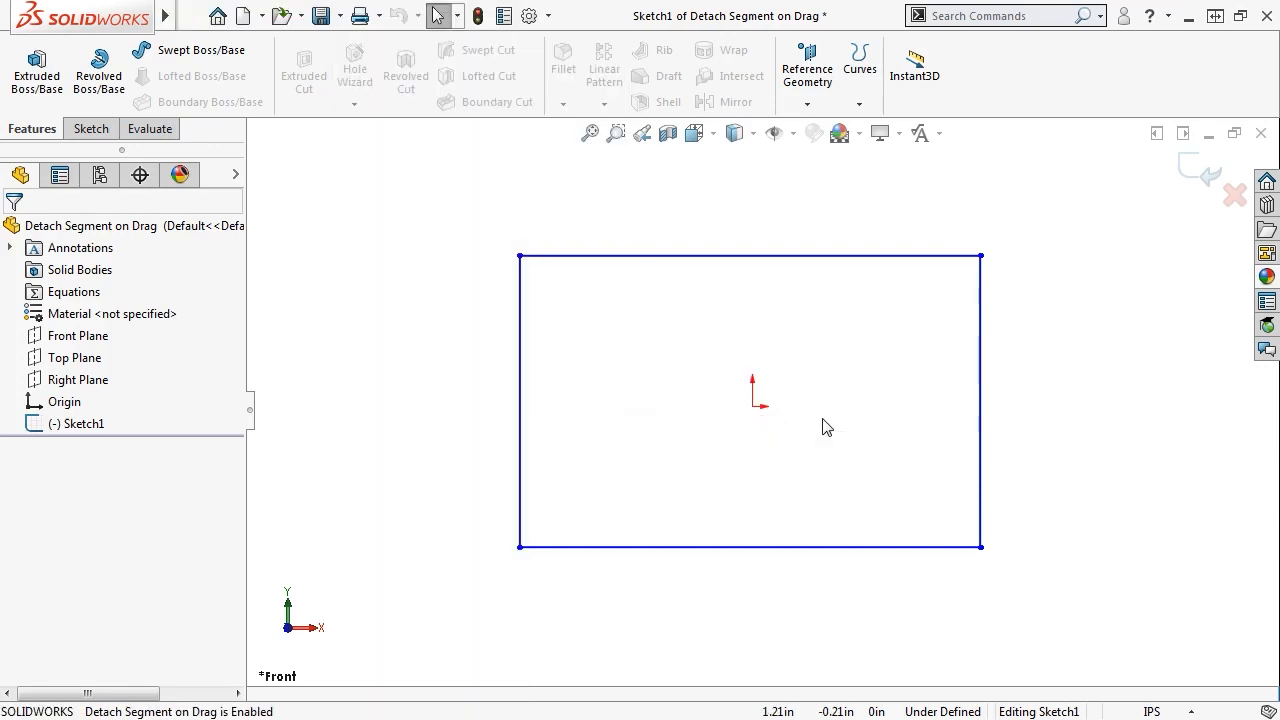
pyautogui.moveTo(525, 423); pyautogui.dragTo(390, 447)
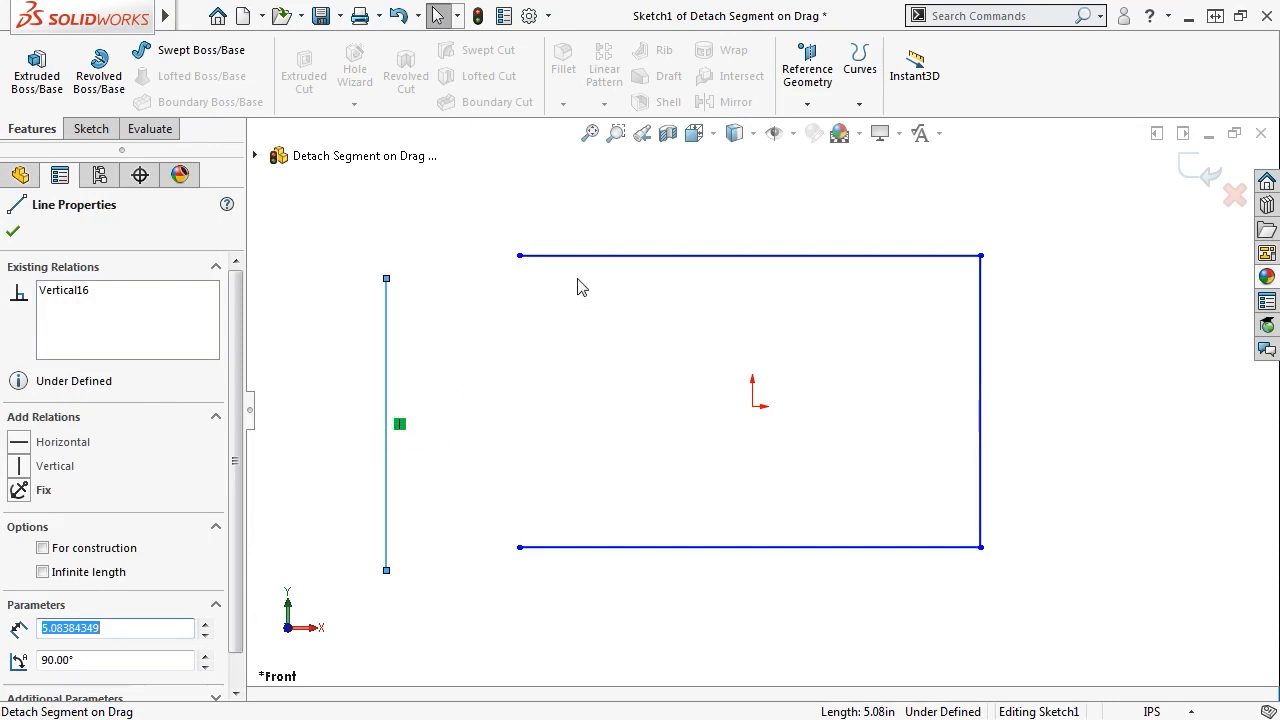
# Disable Detach Segment on Drag and move the rectangle's top line upward with its connected side
pyautogui.rightClick(600, 258)
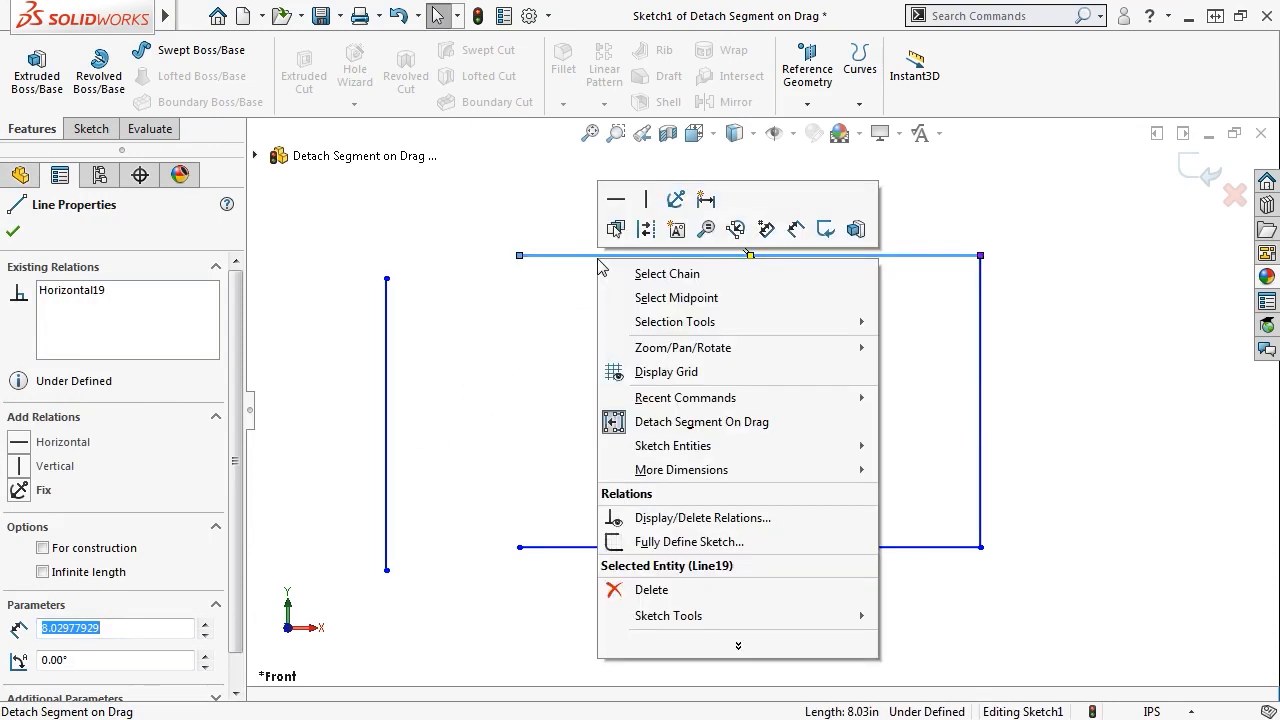
pyautogui.click(622, 424)
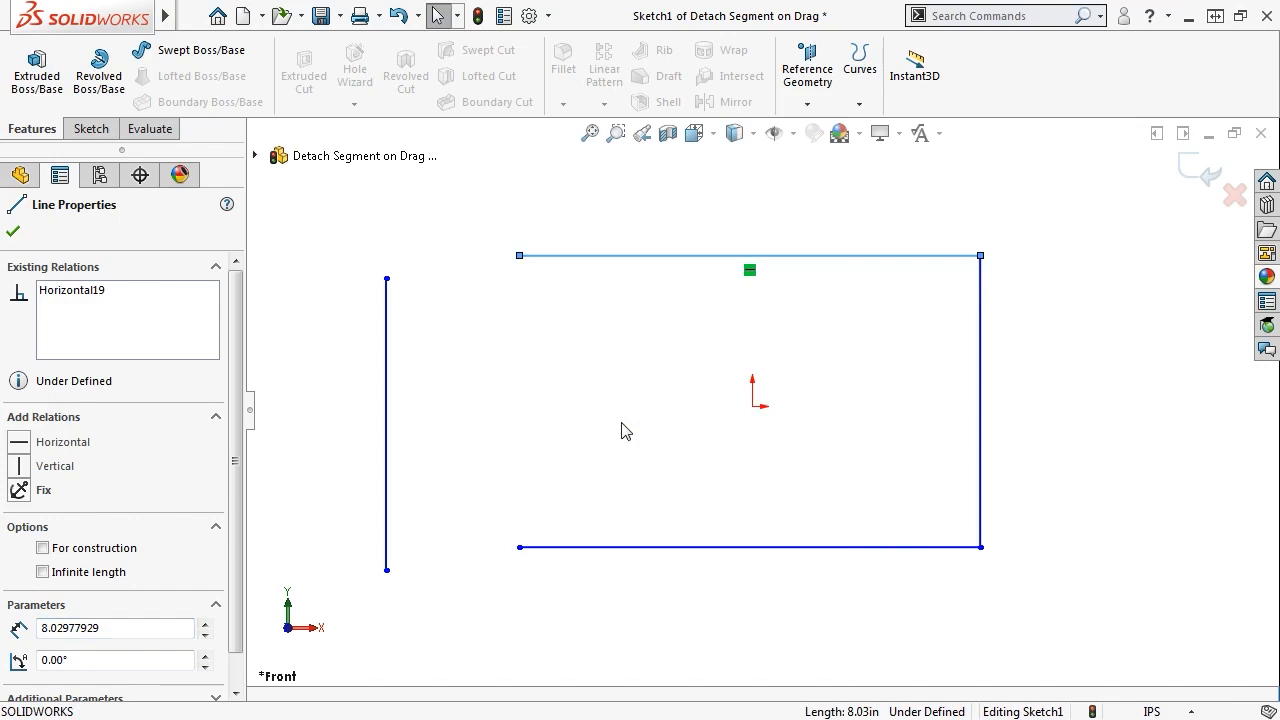
pyautogui.moveTo(640, 258); pyautogui.dragTo(636, 213)
pyautogui.click(641, 235)
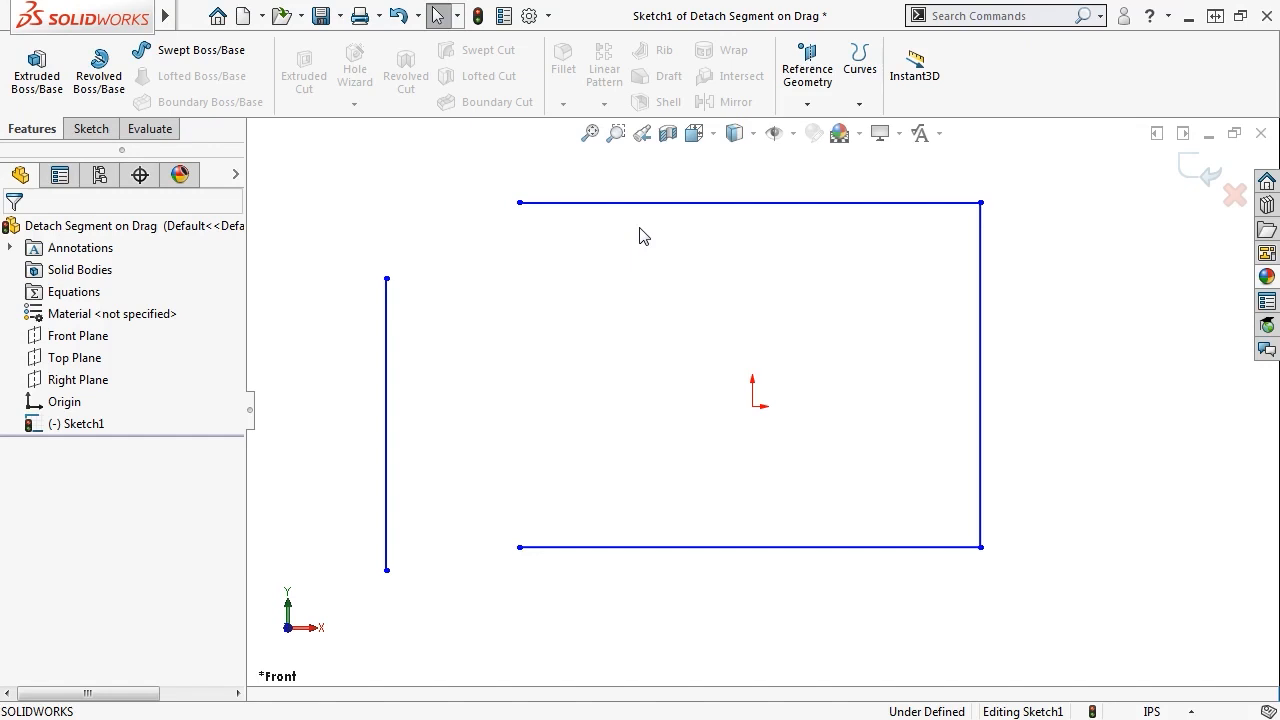
# Enable Detach Segment on Drag again and pull the right vertical line's upper endpoint away from the corner
pyautogui.click(708, 203)
pyautogui.rightClick(707, 204)
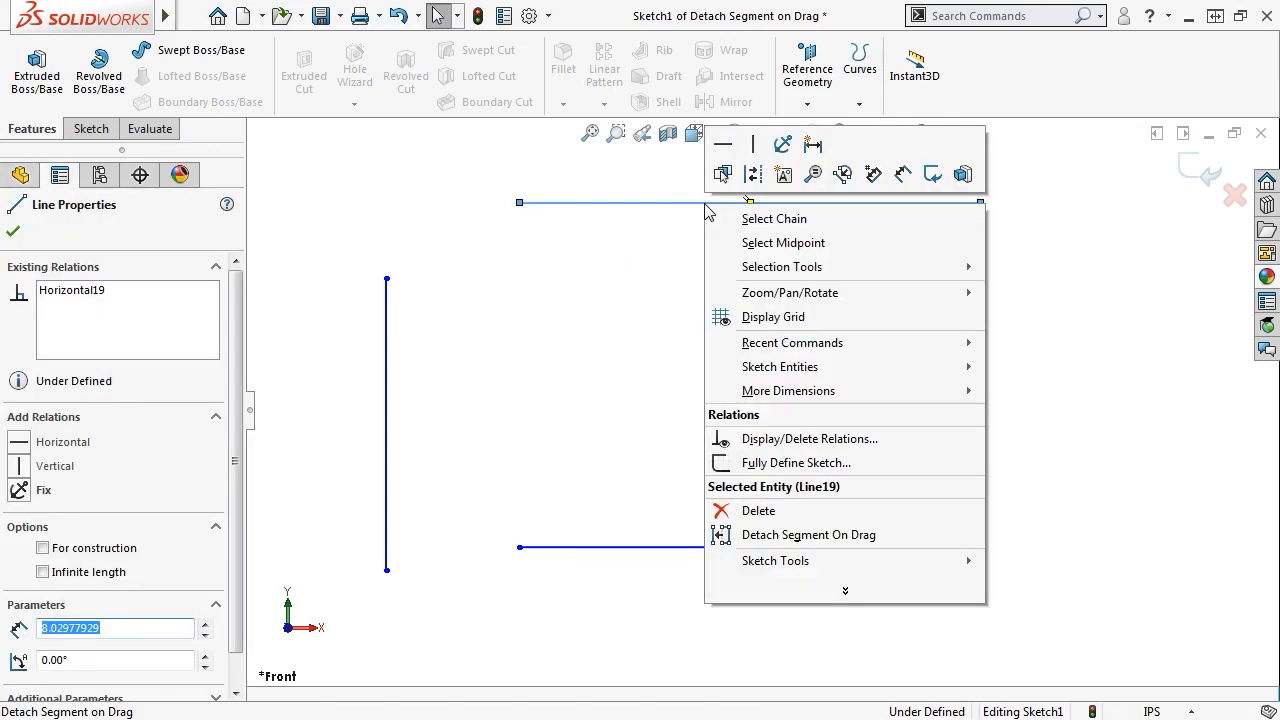
pyautogui.click(718, 535)
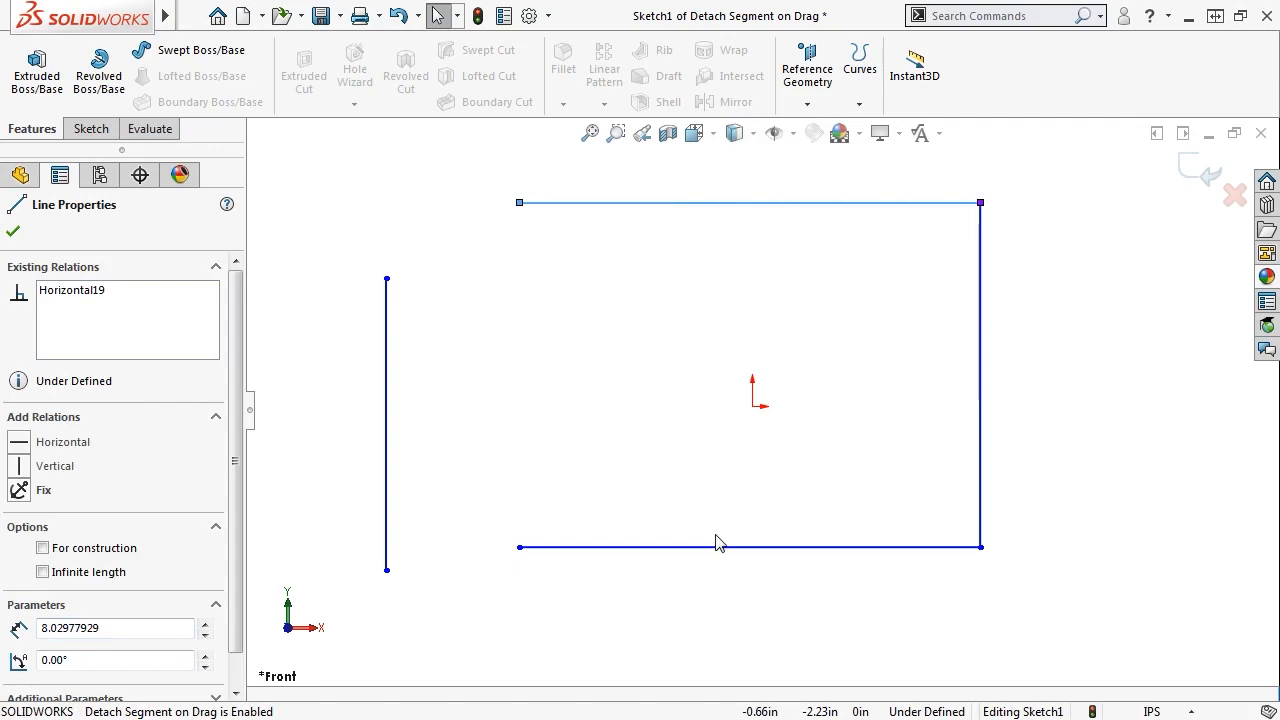
pyautogui.click(979, 450)
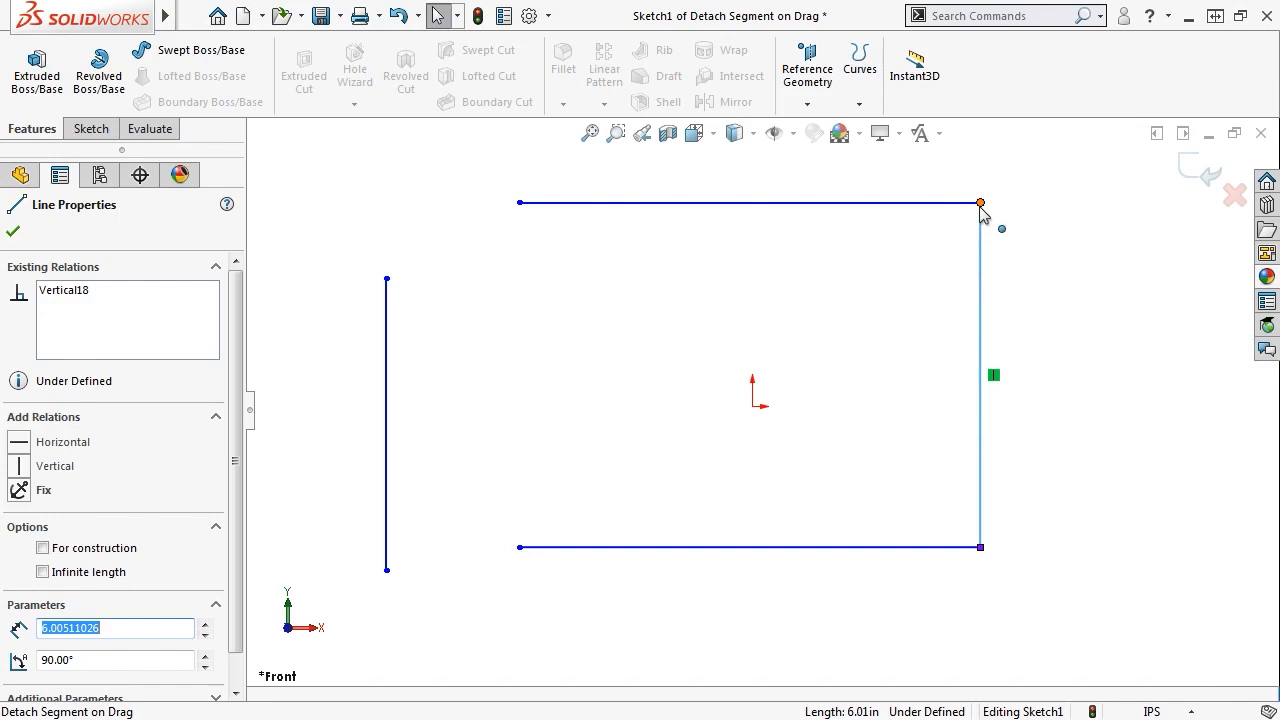
pyautogui.moveTo(980, 205); pyautogui.dragTo(1068, 224)
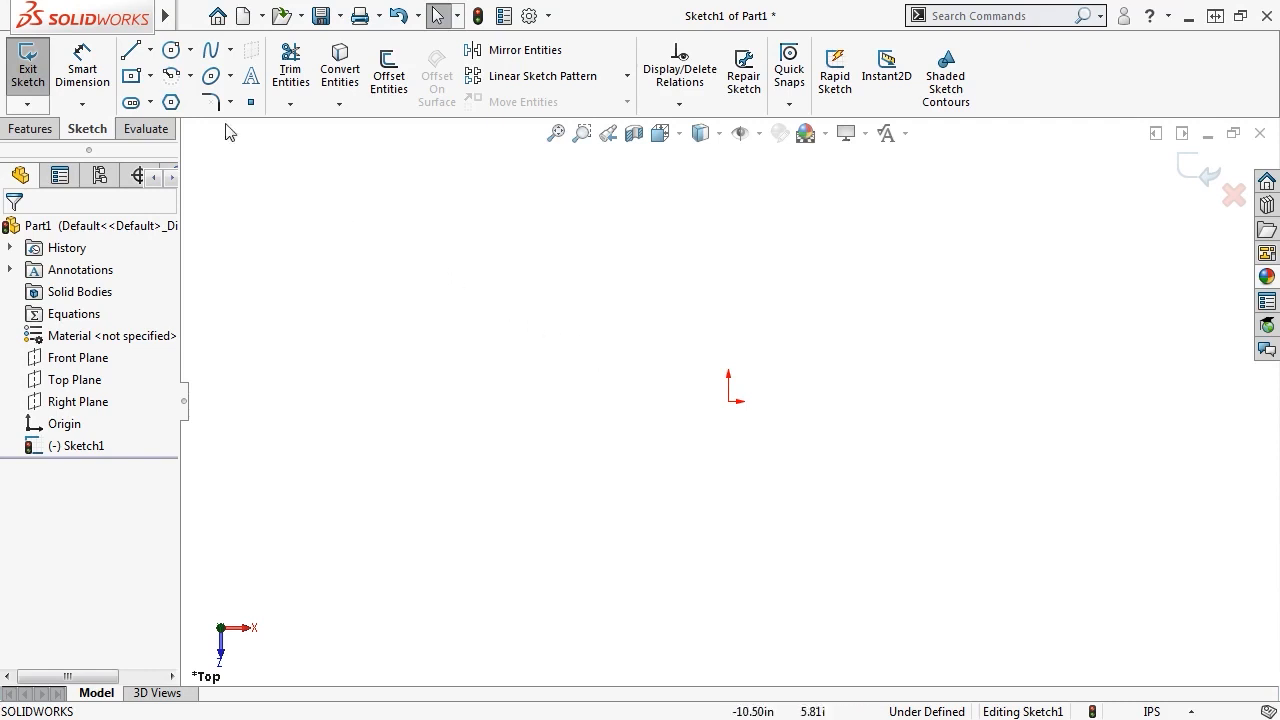
# Sketch a centerpoint arc of about 3.47 in radius, centred directly above the origin and arching over it
pyautogui.click(171, 75)
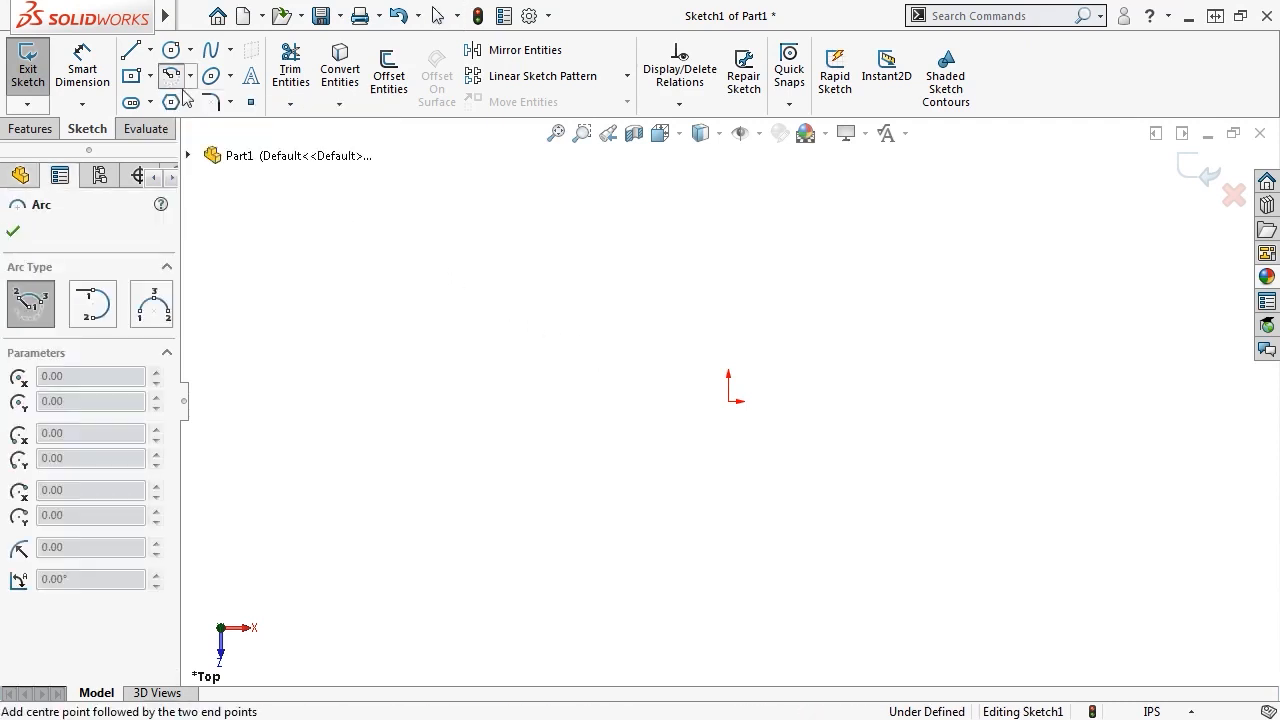
pyautogui.click(729, 332)
pyautogui.click(876, 264)
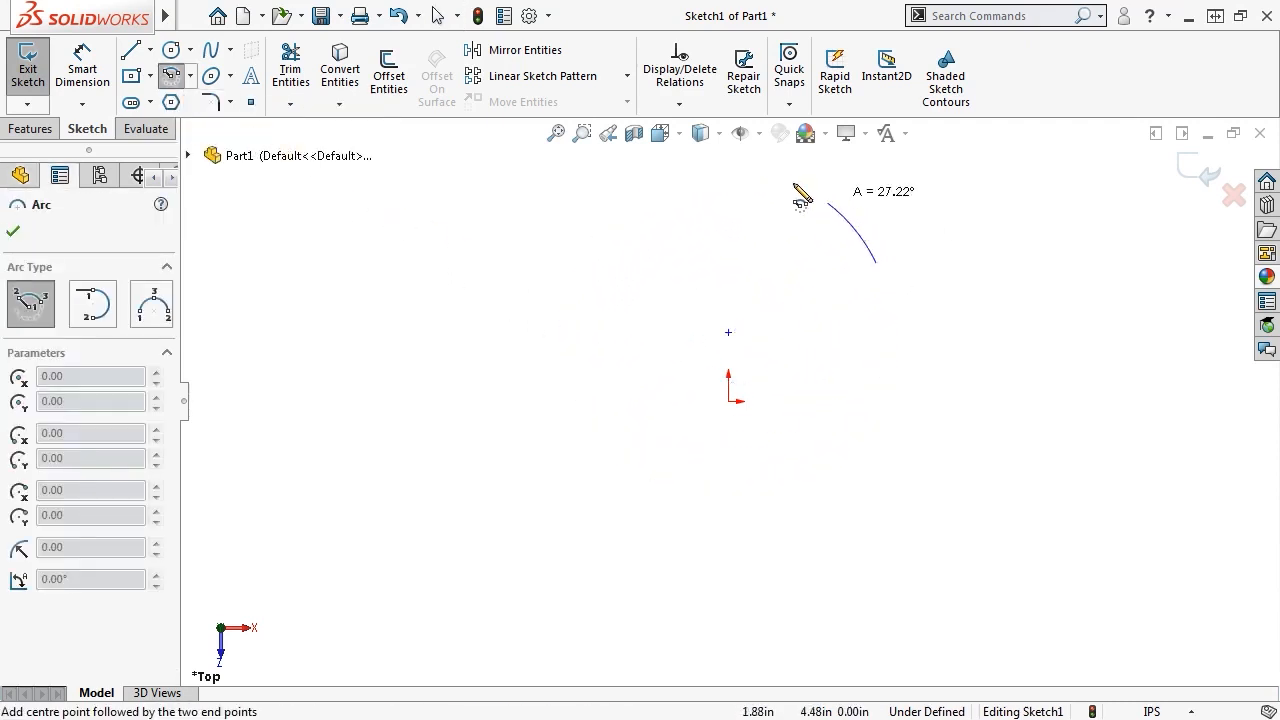
pyautogui.click(578, 268)
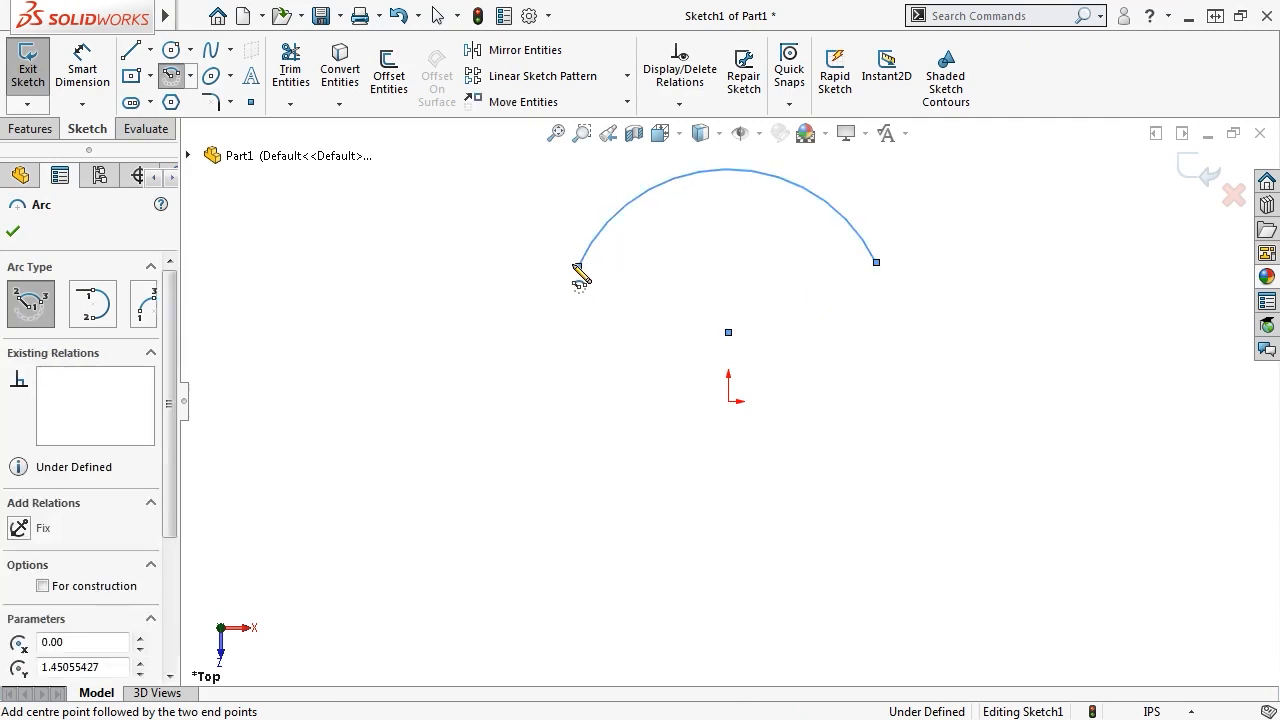
pyautogui.press('Escape')
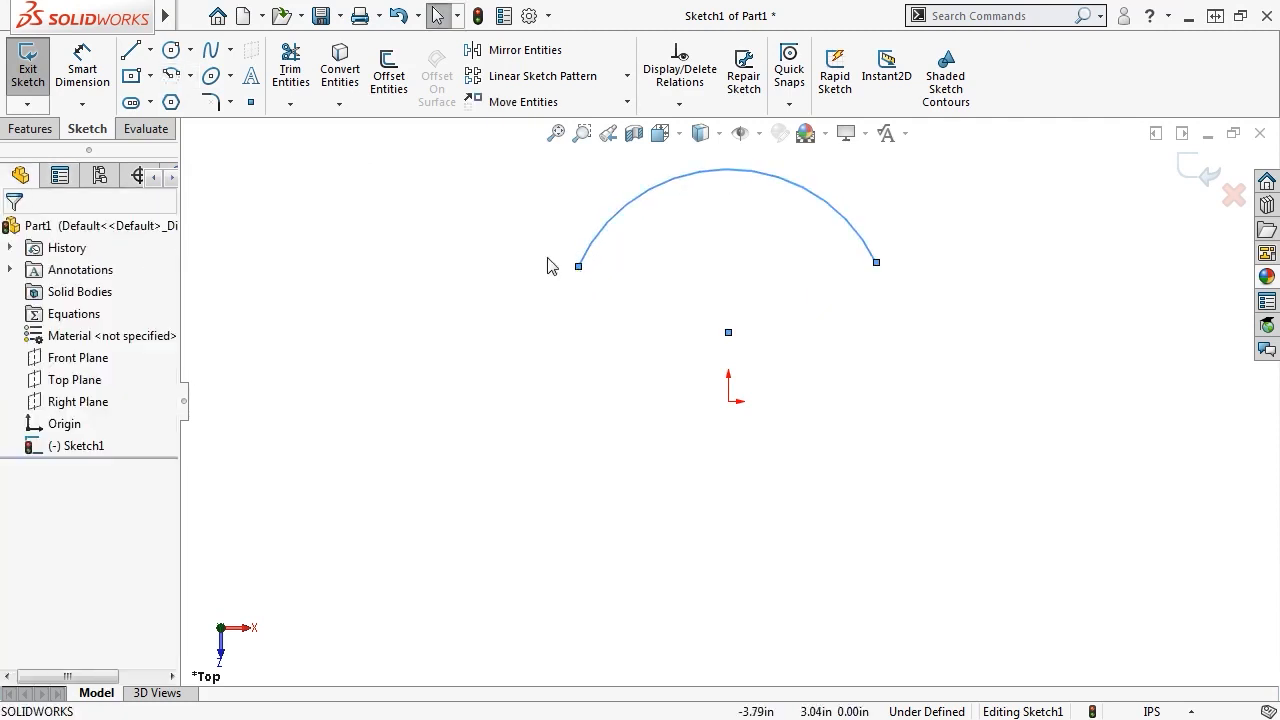
# Start the Segment tool on the arc and set the number of segments to 5
pyautogui.click(197, 24)
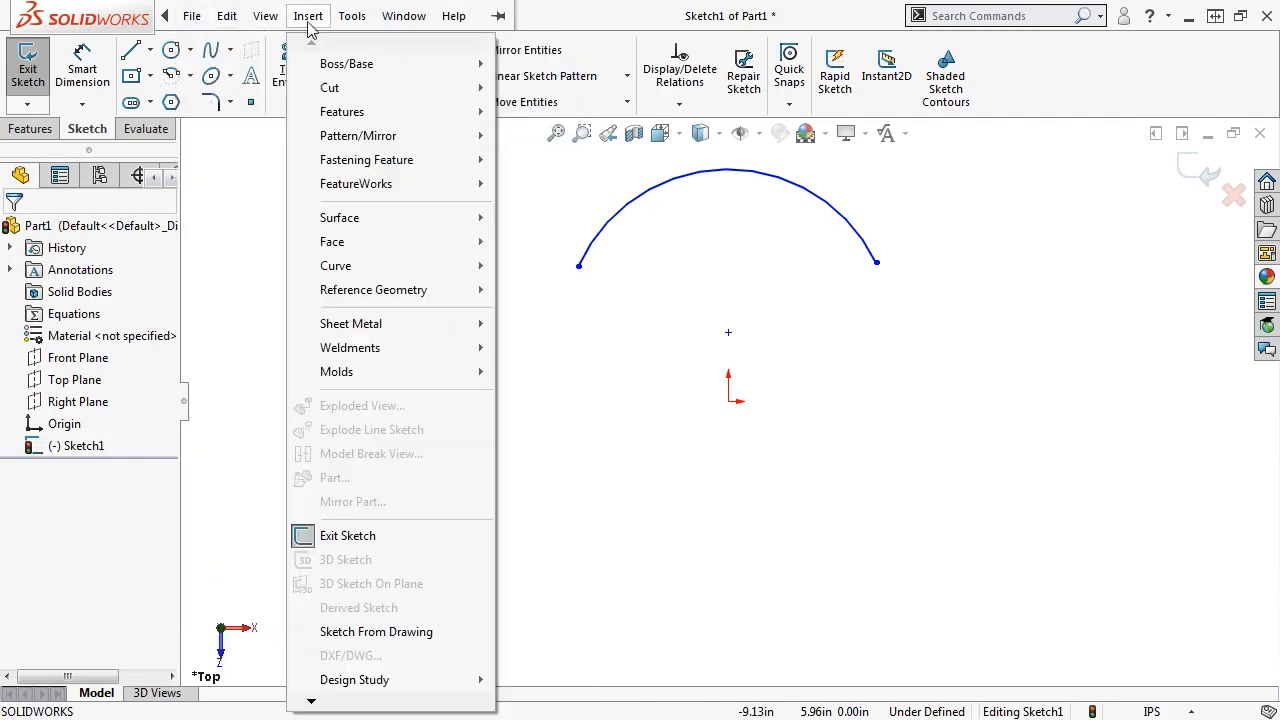
pyautogui.moveTo(350, 20)
pyautogui.moveTo(537, 280)
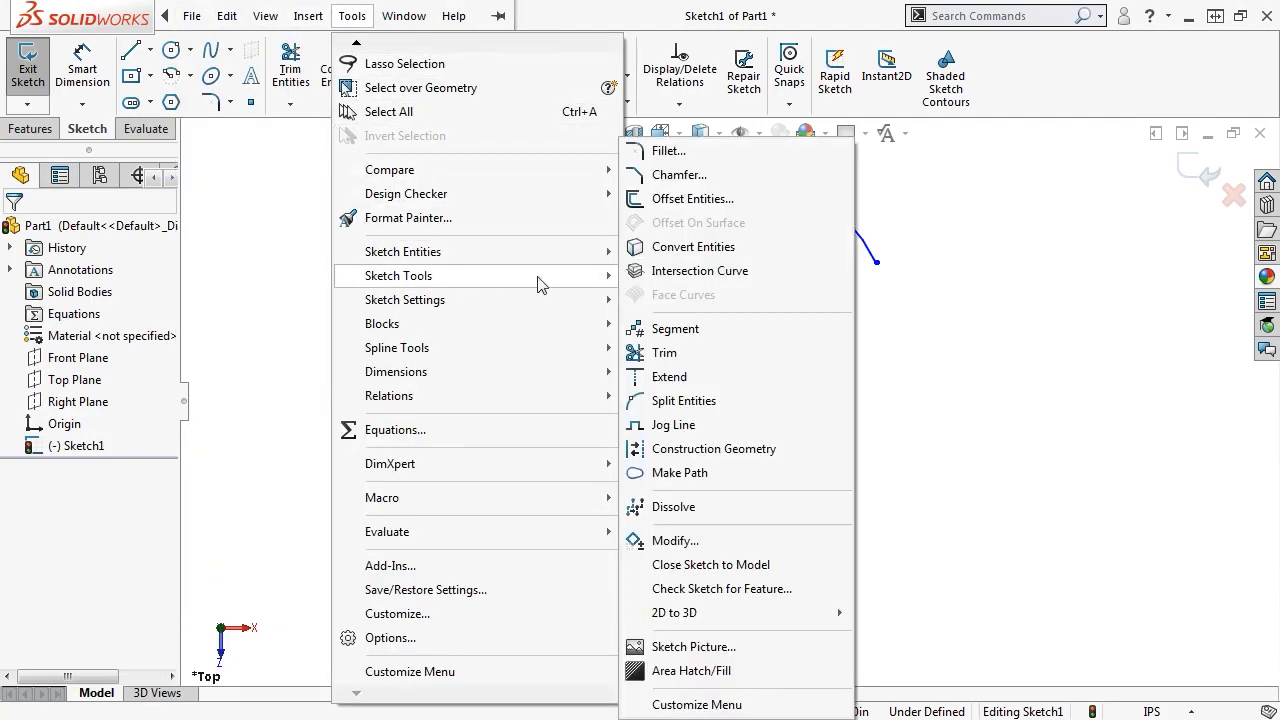
pyautogui.click(638, 331)
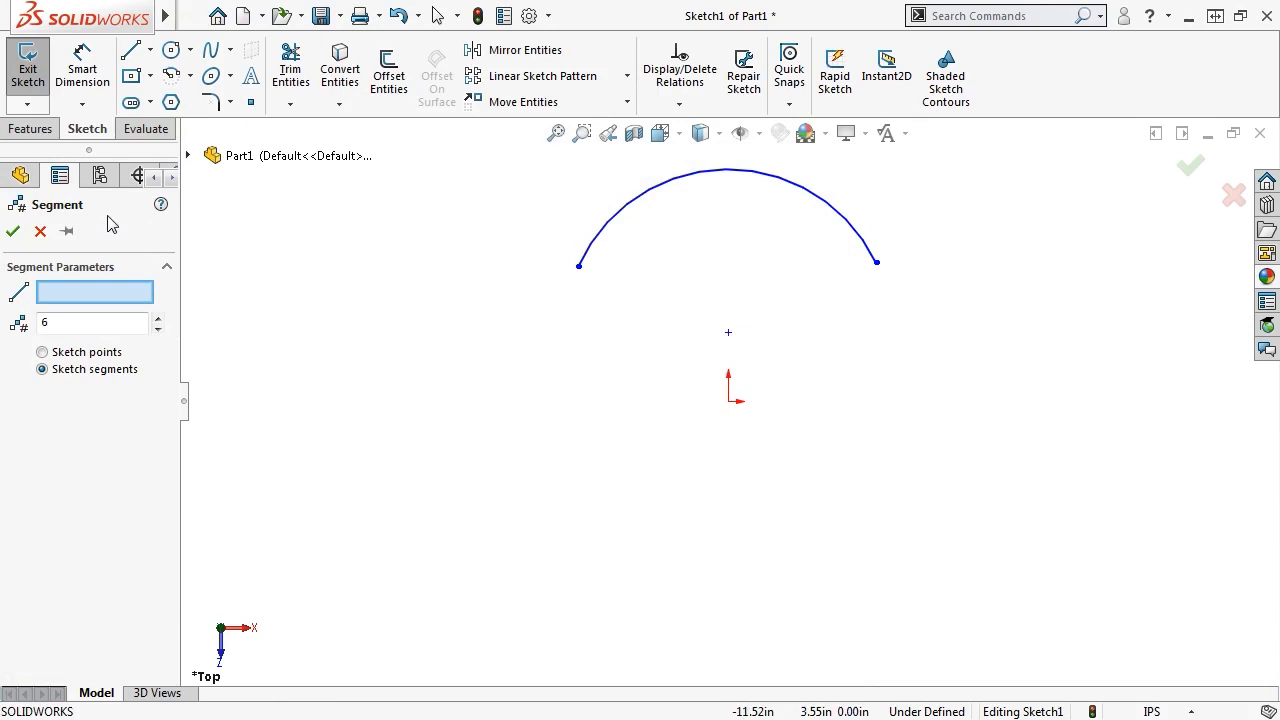
pyautogui.click(607, 232)
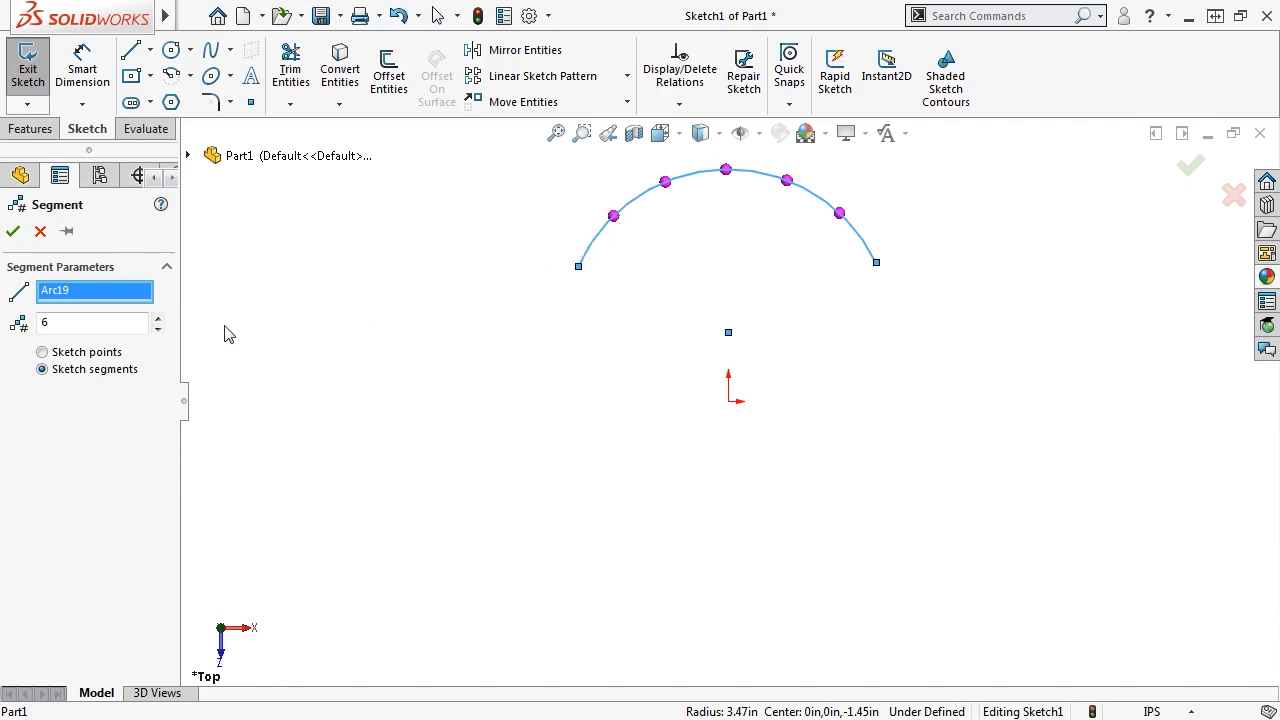
pyautogui.doubleClick(86, 323)
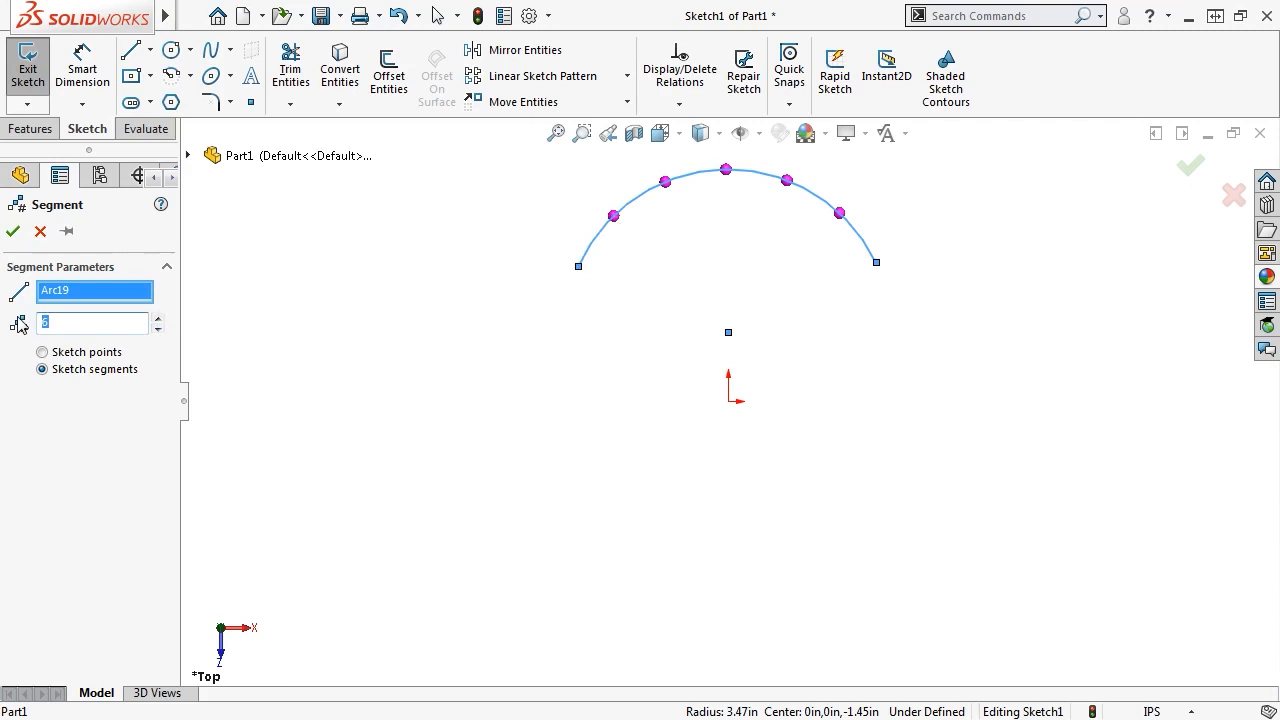
pyautogui.write('3')
pyautogui.click(161, 321)
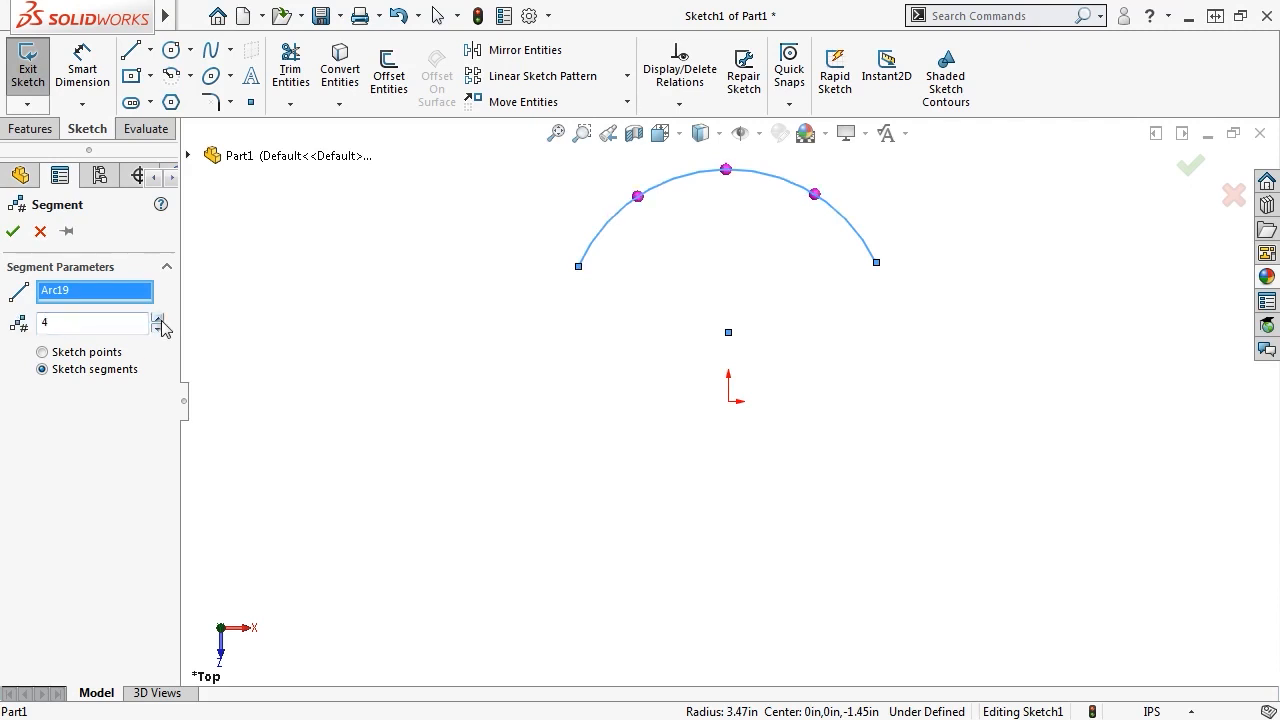
pyautogui.click(158, 318)
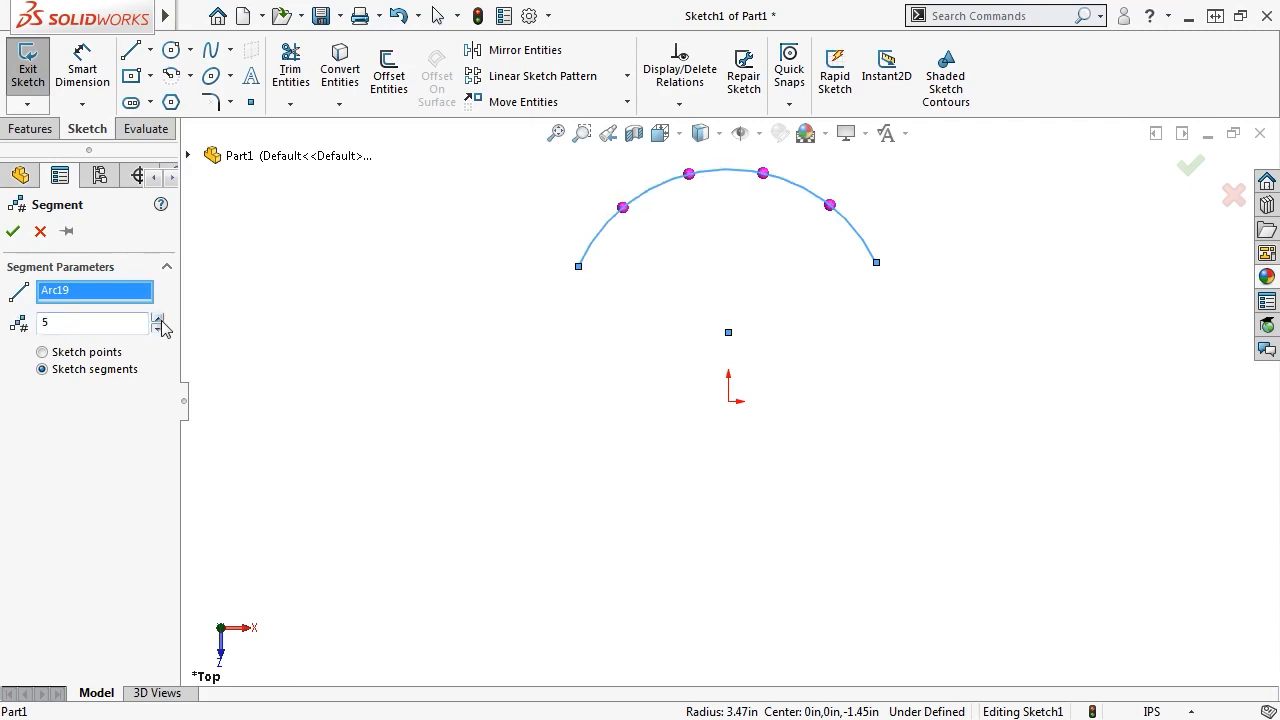
# Compare the Sketch points and Sketch segments options, and apply the segmentation to the arc with Sketch points
pyautogui.click(42, 352)
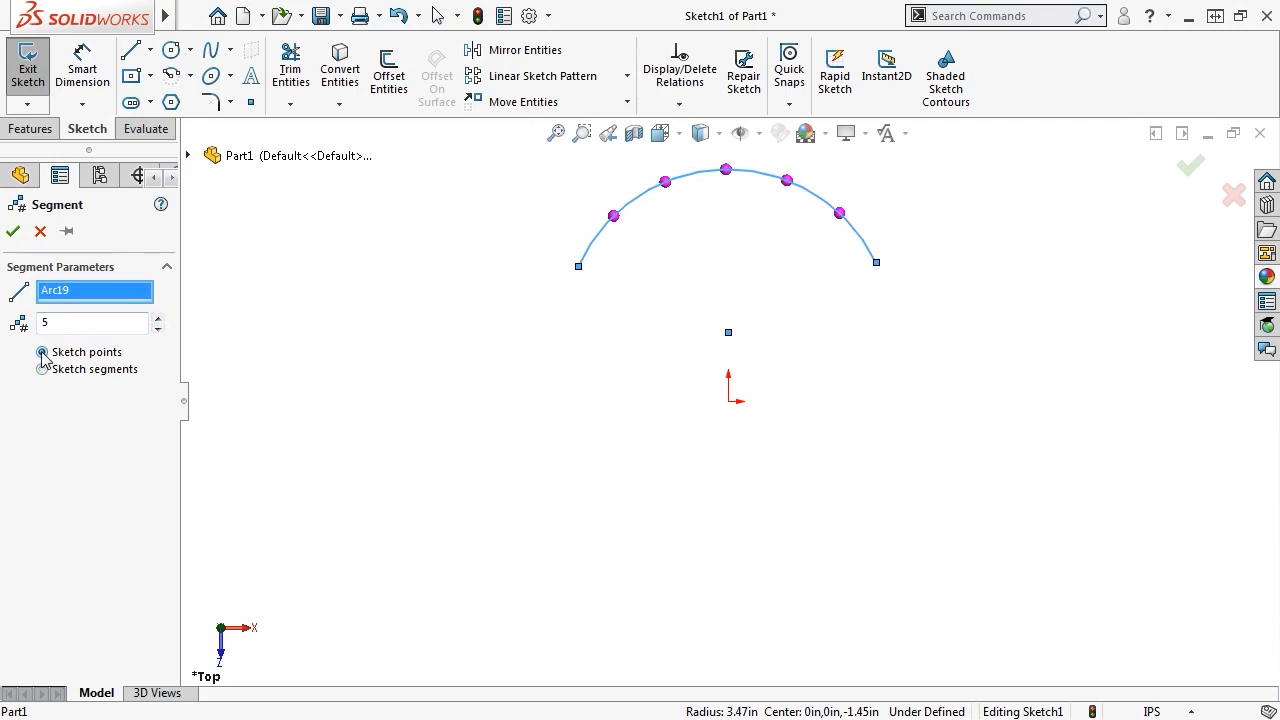
pyautogui.click(42, 369)
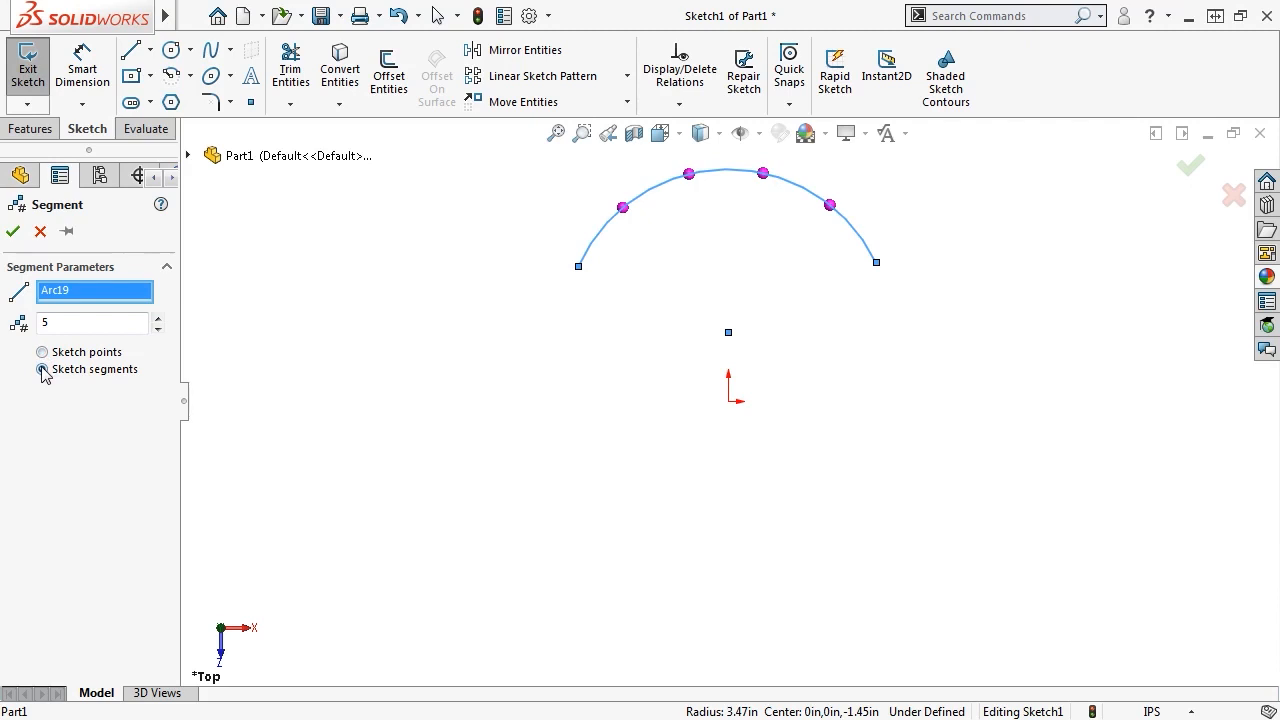
pyautogui.click(42, 352)
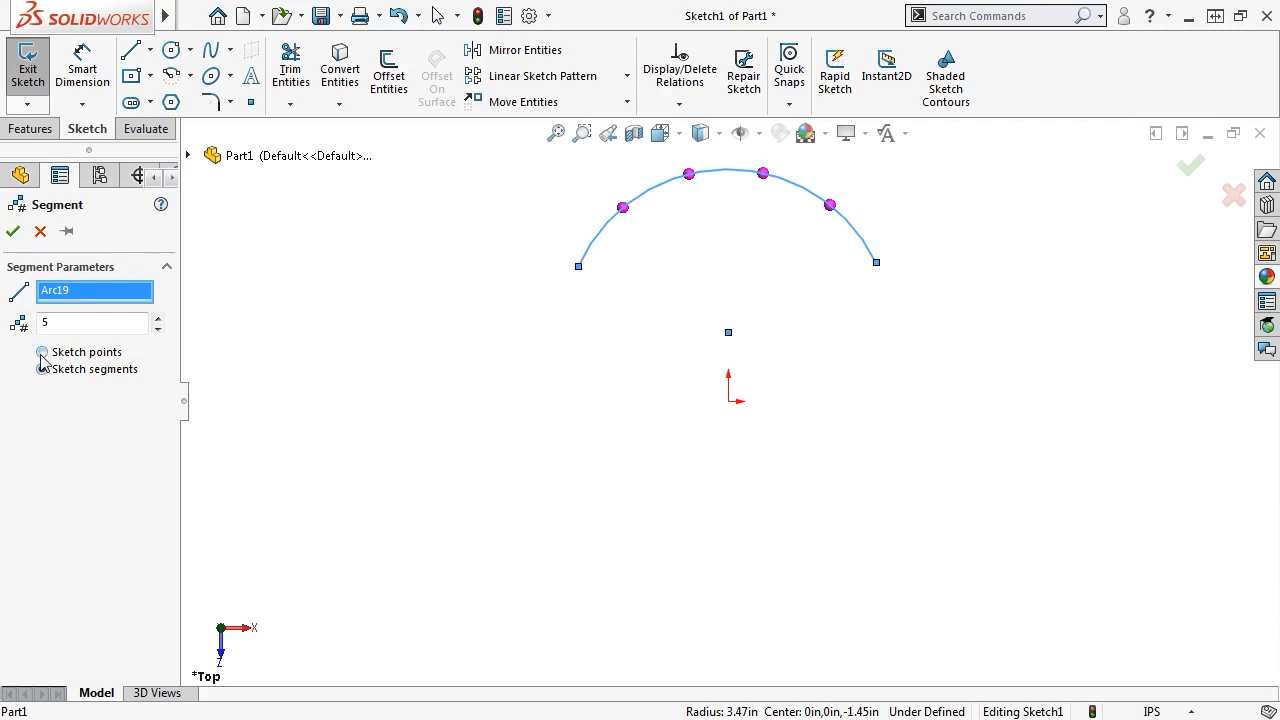
pyautogui.click(13, 233)
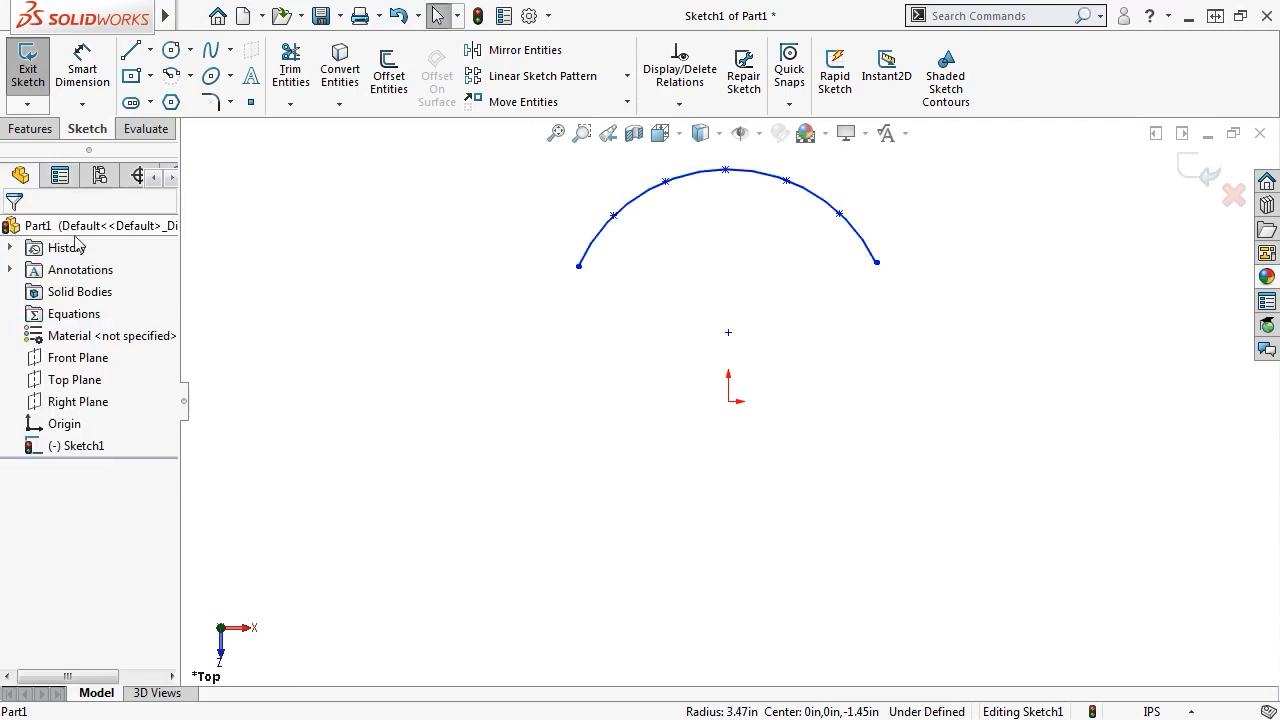
# Check the relation on the arc's leftmost segment point and reshape the arc by moving its left endpoint slightly outward
pyautogui.click(613, 216)
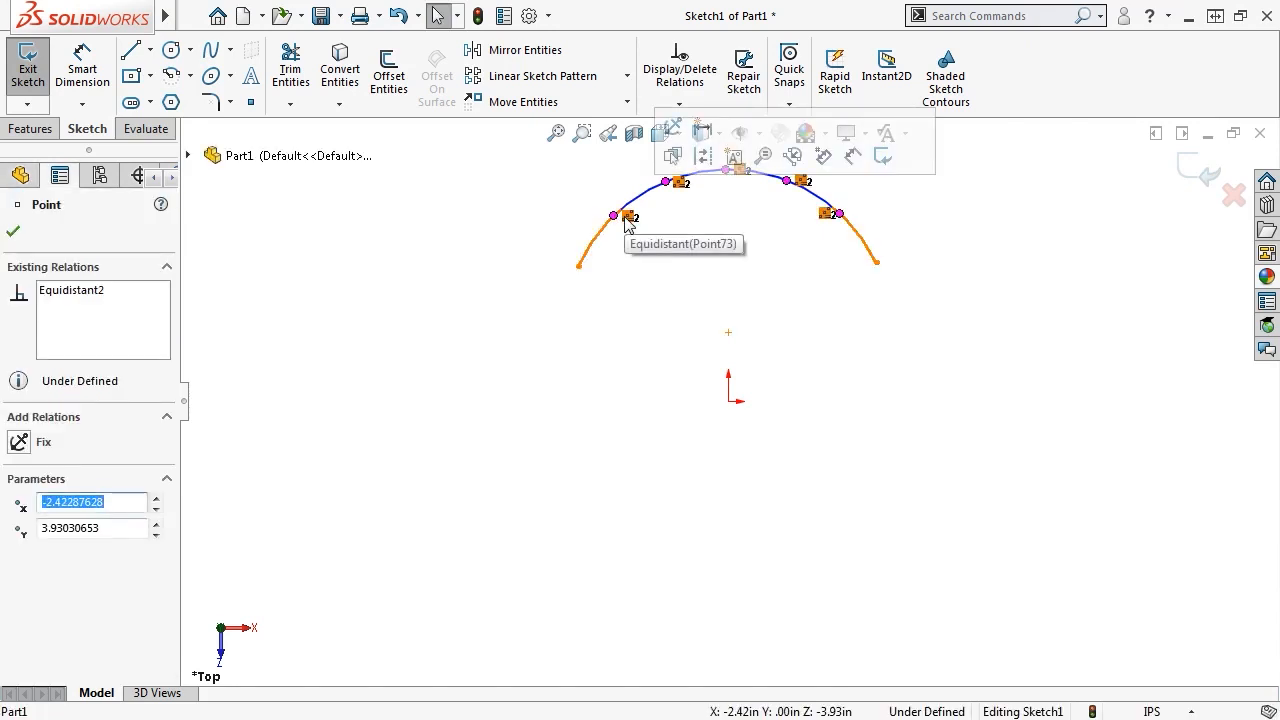
pyautogui.click(585, 272)
pyautogui.moveTo(578, 266); pyautogui.dragTo(614, 276)
pyautogui.moveTo(572, 309); pyautogui.dragTo(570, 273)
pyautogui.click(620, 288)
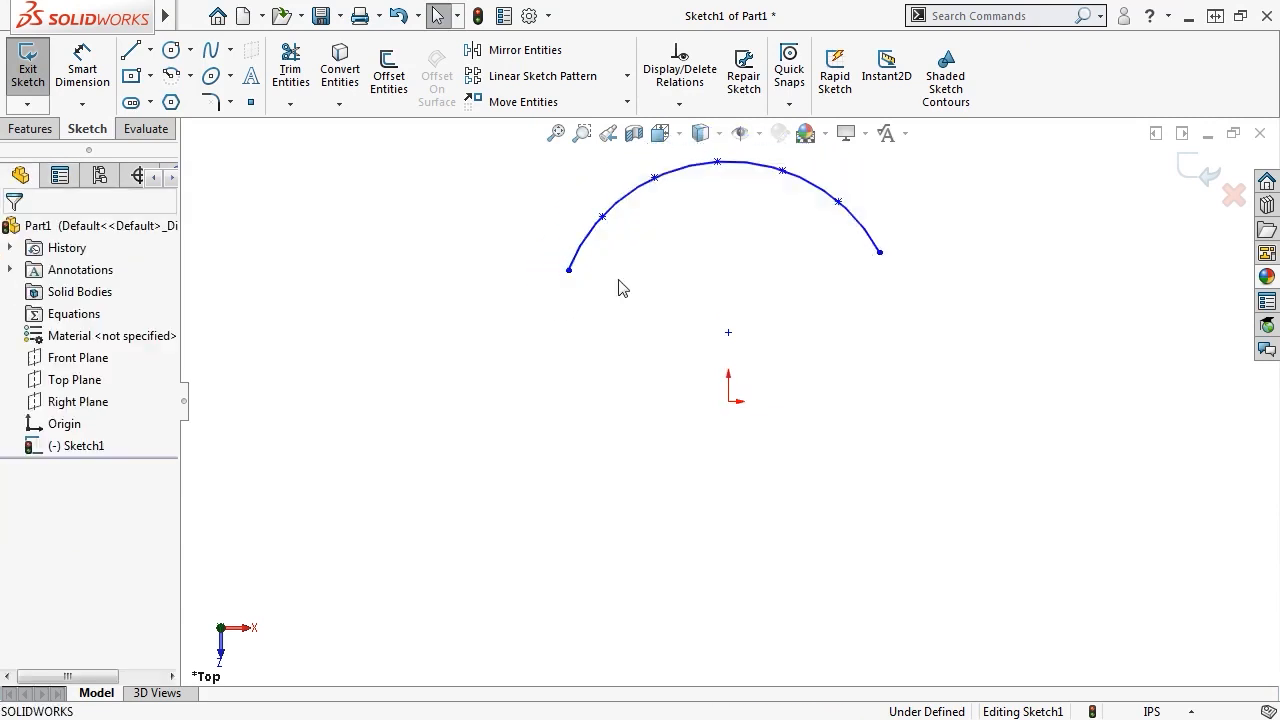
# Edit the arc's segment points through their Equidistant relation and set their number to 7
pyautogui.click(603, 218)
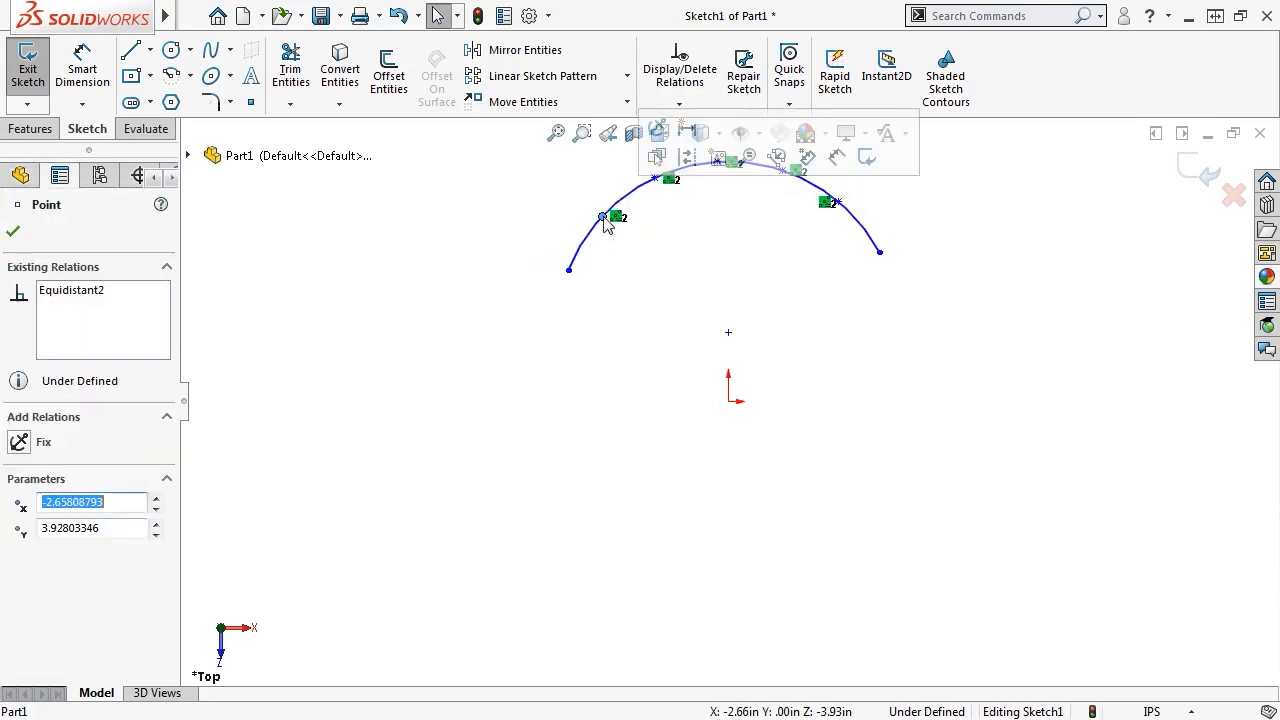
pyautogui.rightClick(618, 221)
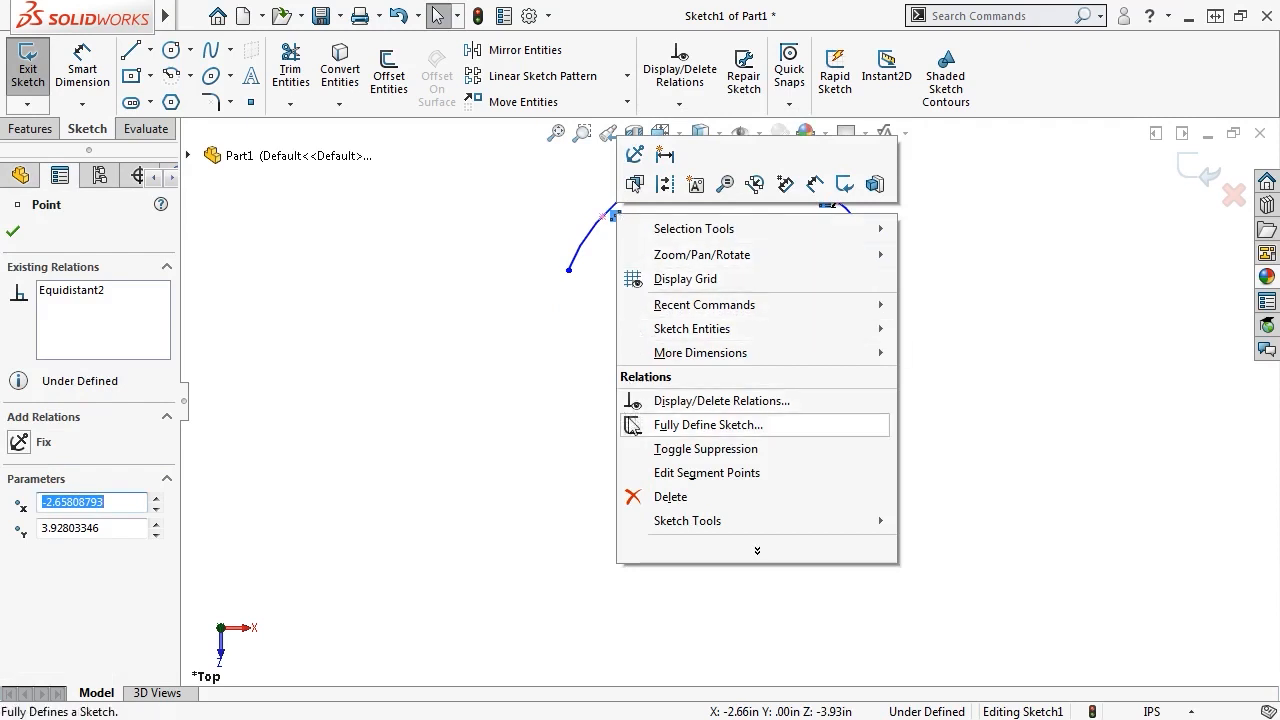
pyautogui.click(625, 479)
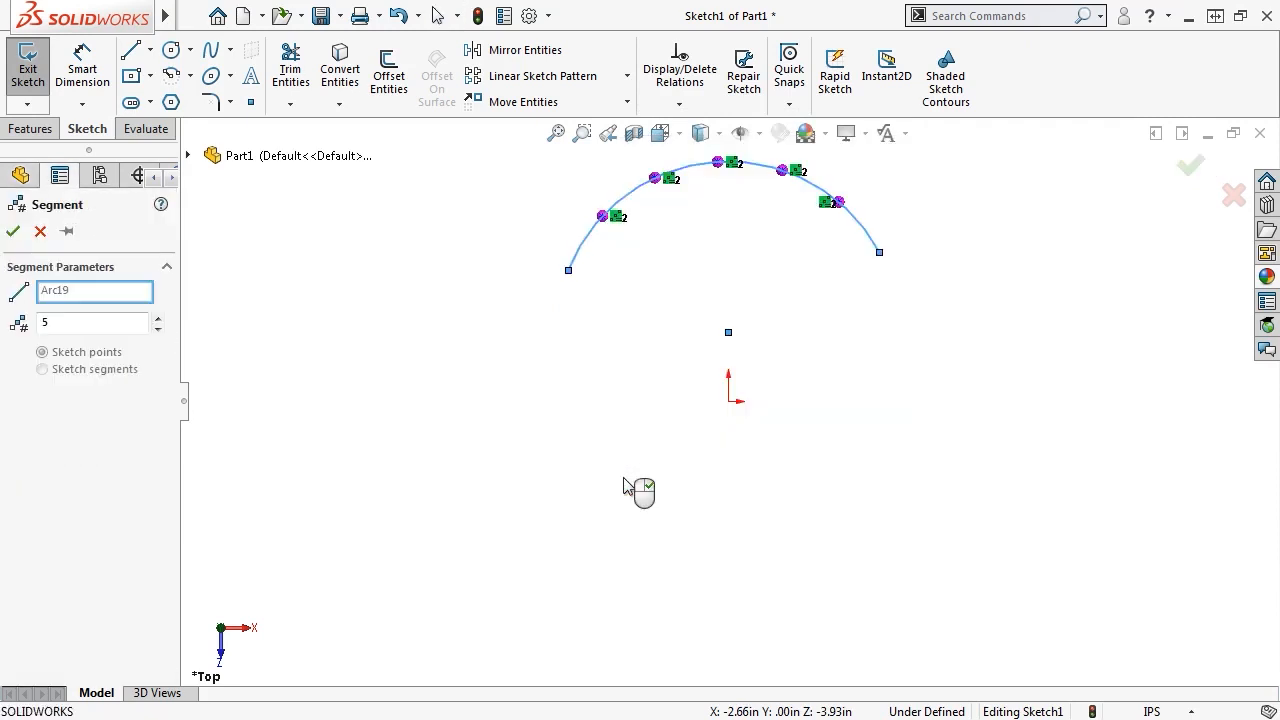
pyautogui.click(157, 320)
pyautogui.click(157, 320)
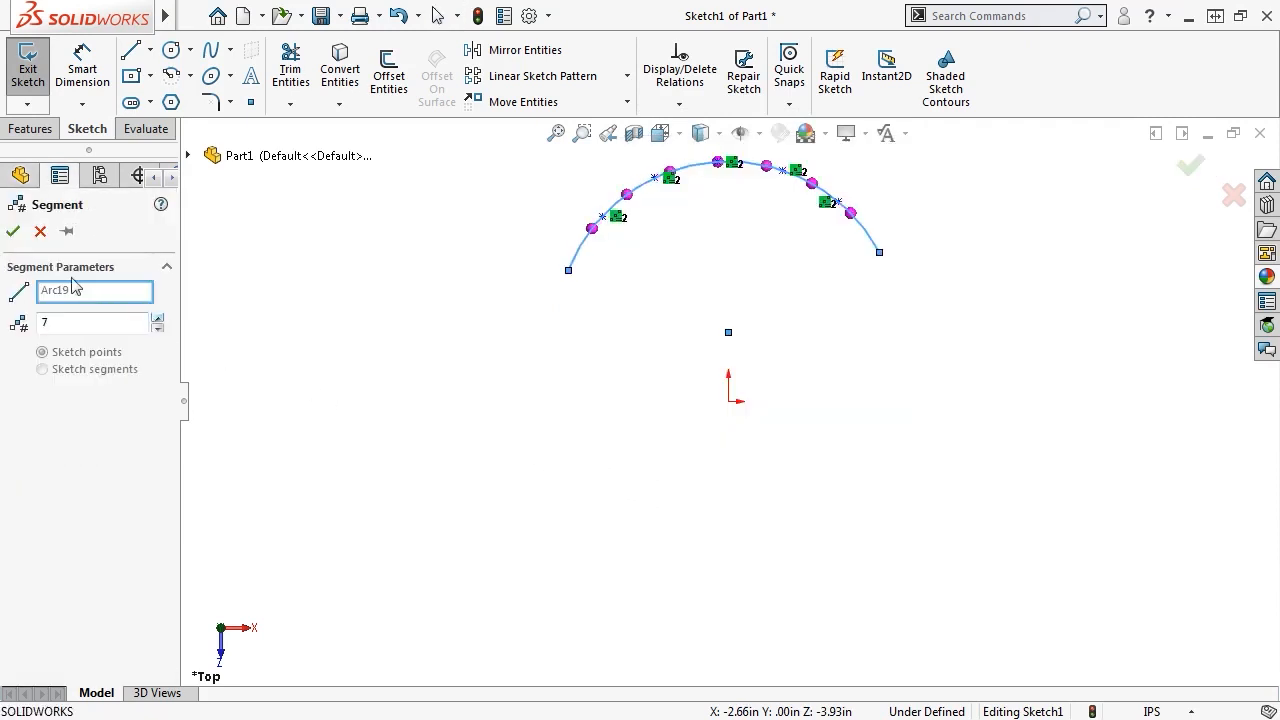
pyautogui.click(13, 232)
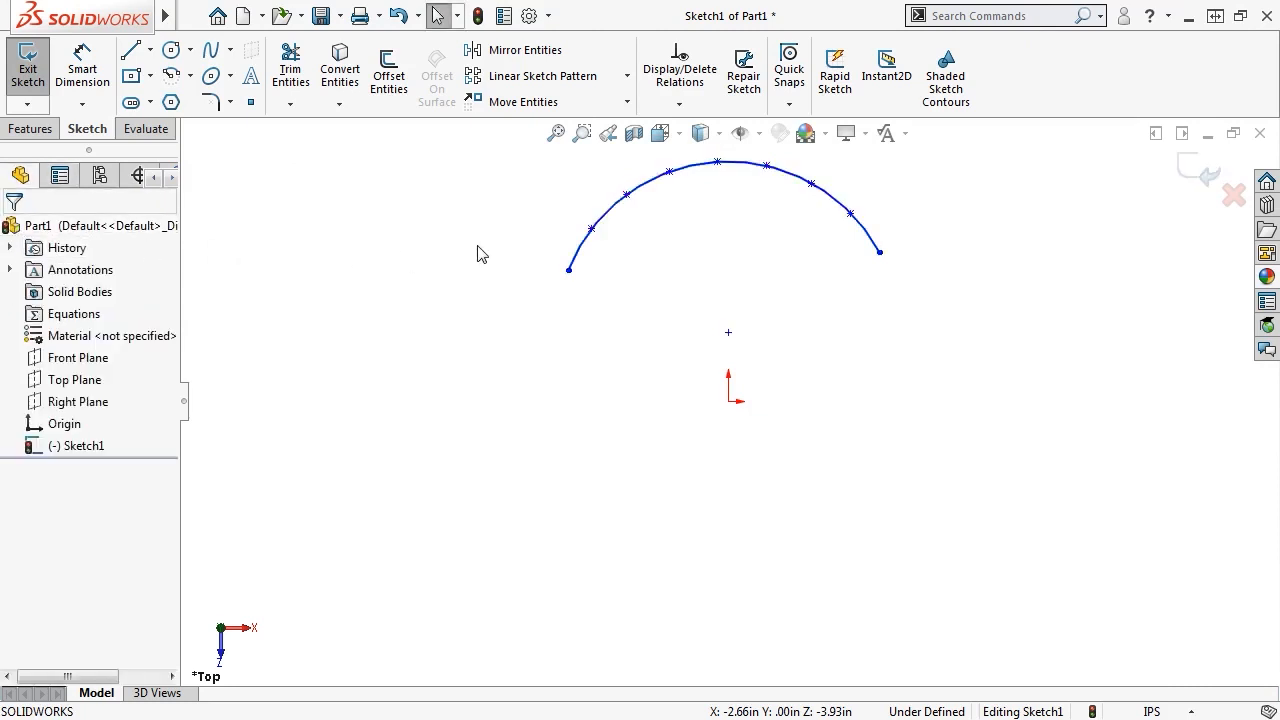
# Delete the arc's leftmost segment point and remove the Equidistant relation from the remaining points
pyautogui.click(592, 229)
pyautogui.press('Delete')
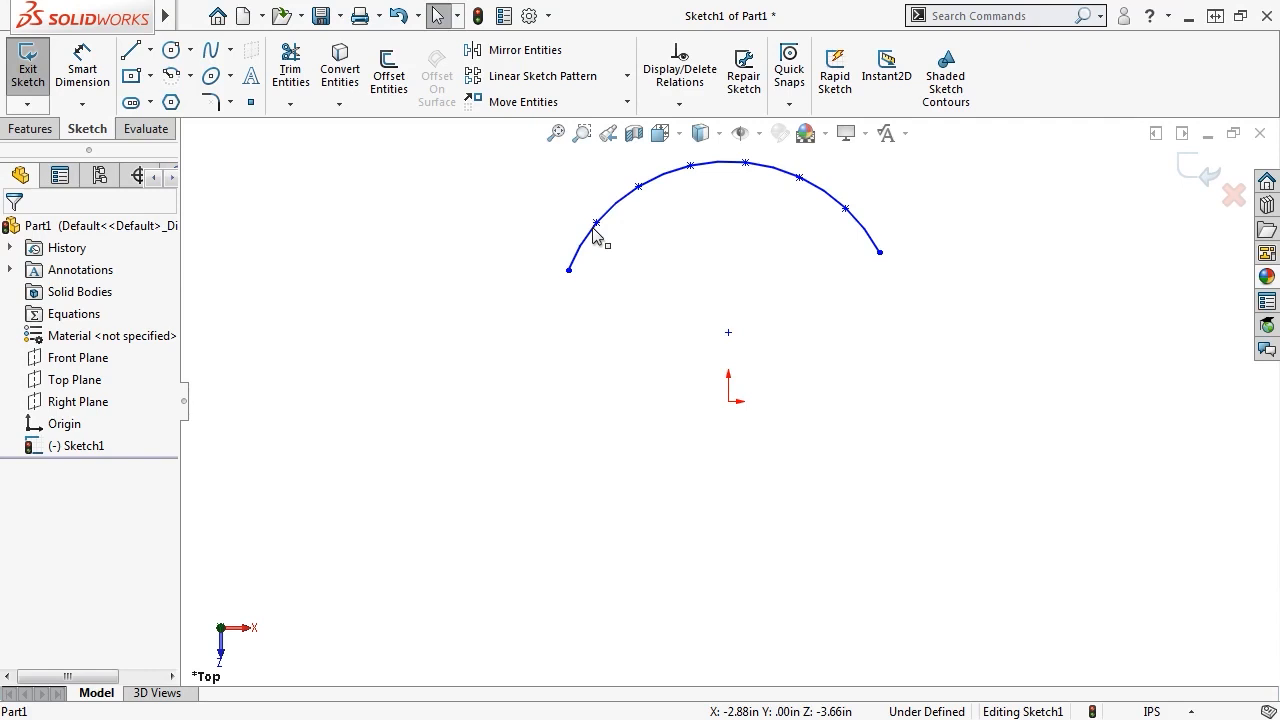
pyautogui.click(596, 224)
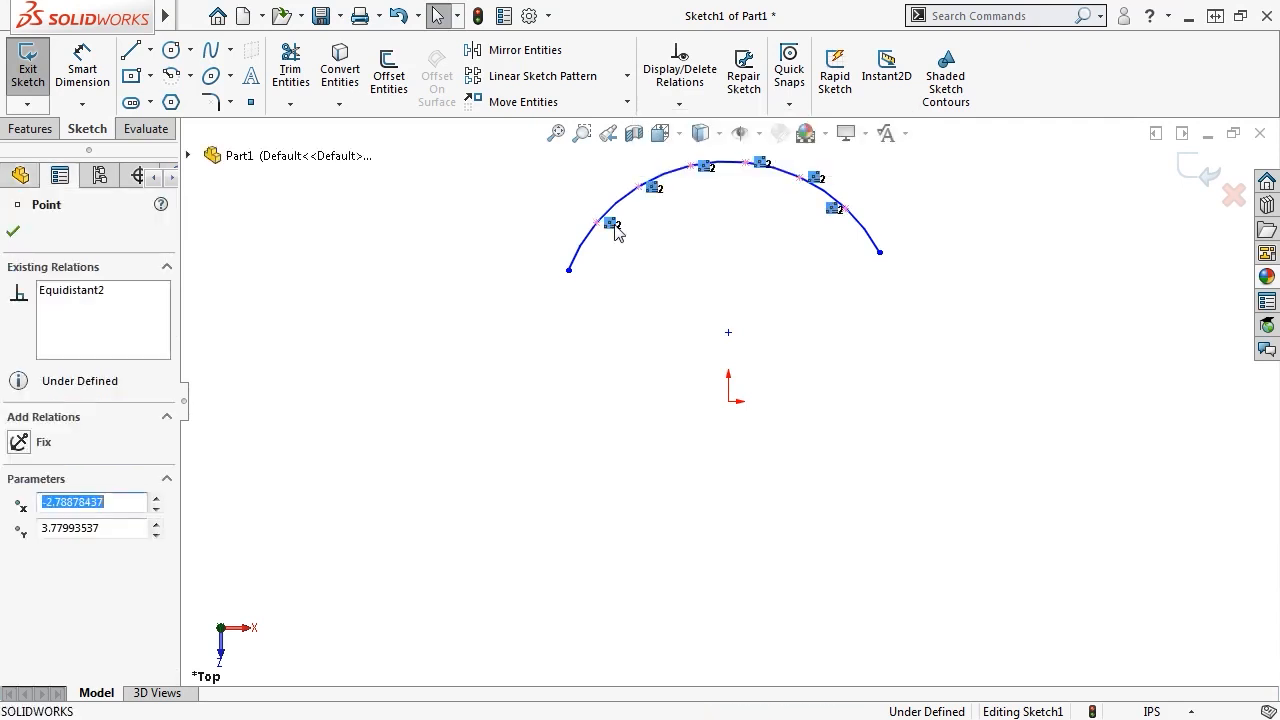
pyautogui.click(615, 226)
pyautogui.press('Delete')
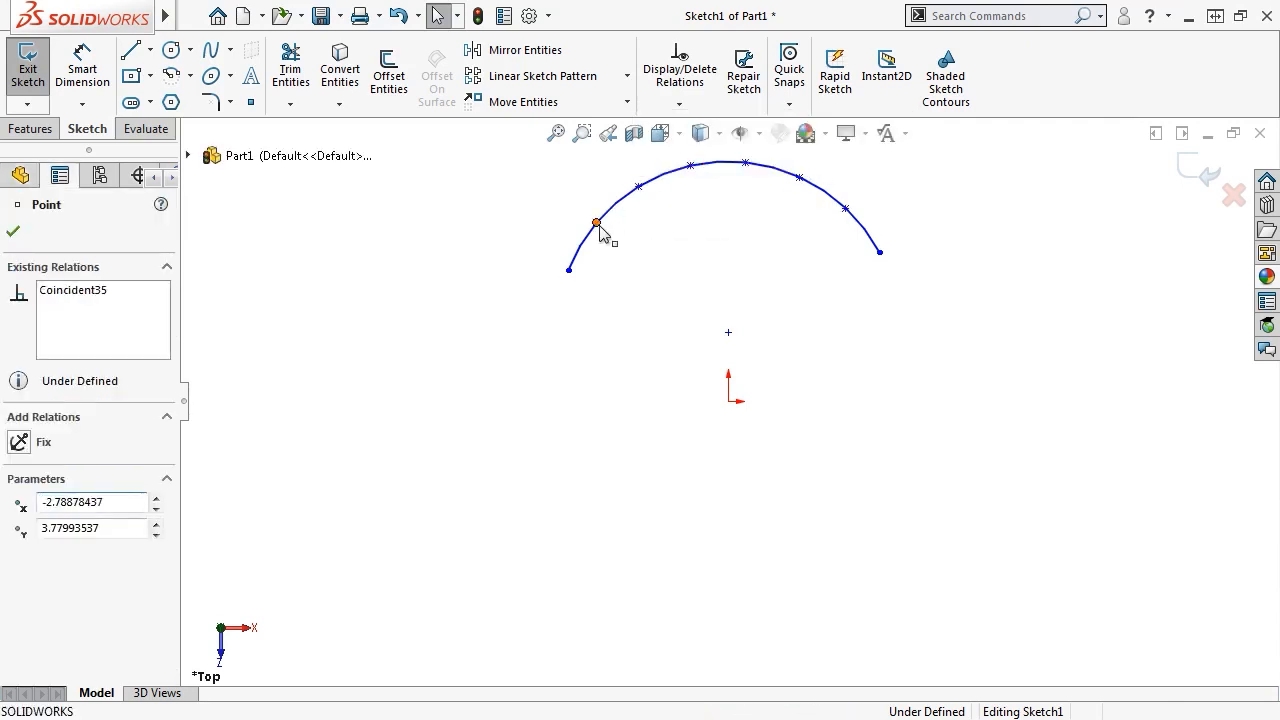
pyautogui.click(598, 228)
pyautogui.click(639, 190)
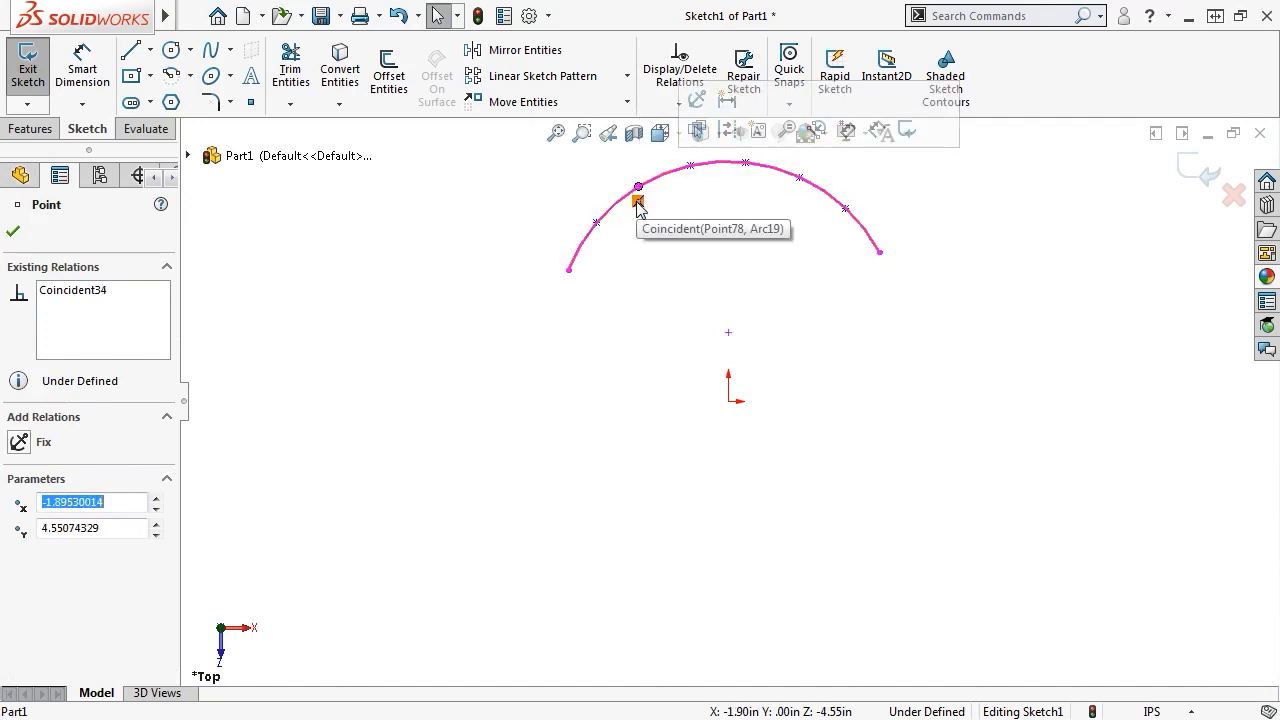
pyautogui.click(640, 254)
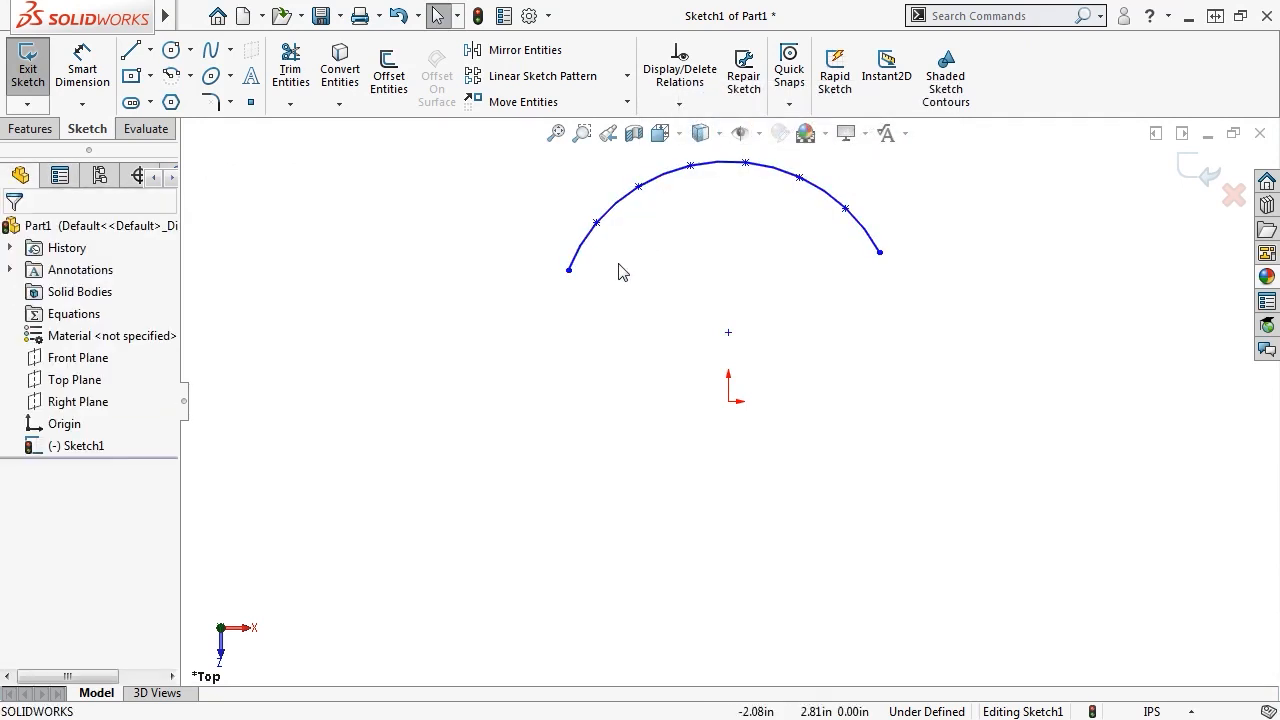
# Sketch a circle of about 4.65 in diameter to the lower left of the origin
pyautogui.click(171, 51)
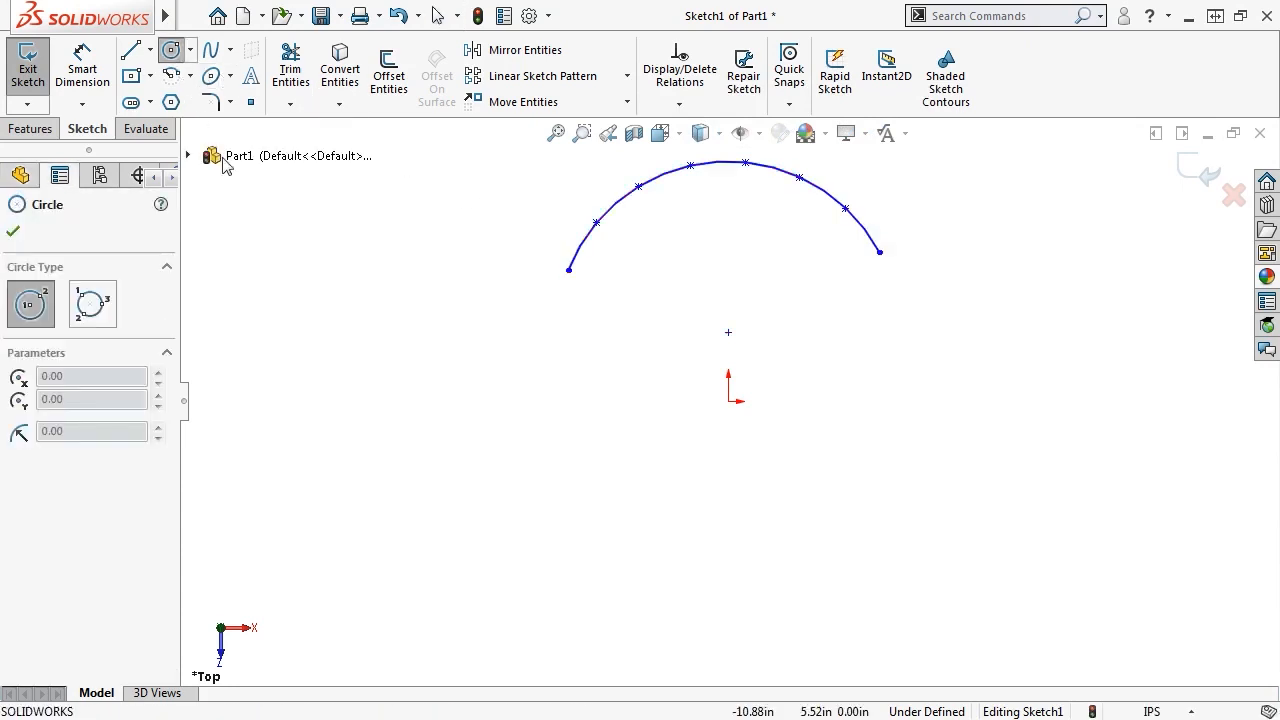
pyautogui.click(383, 448)
pyautogui.click(476, 510)
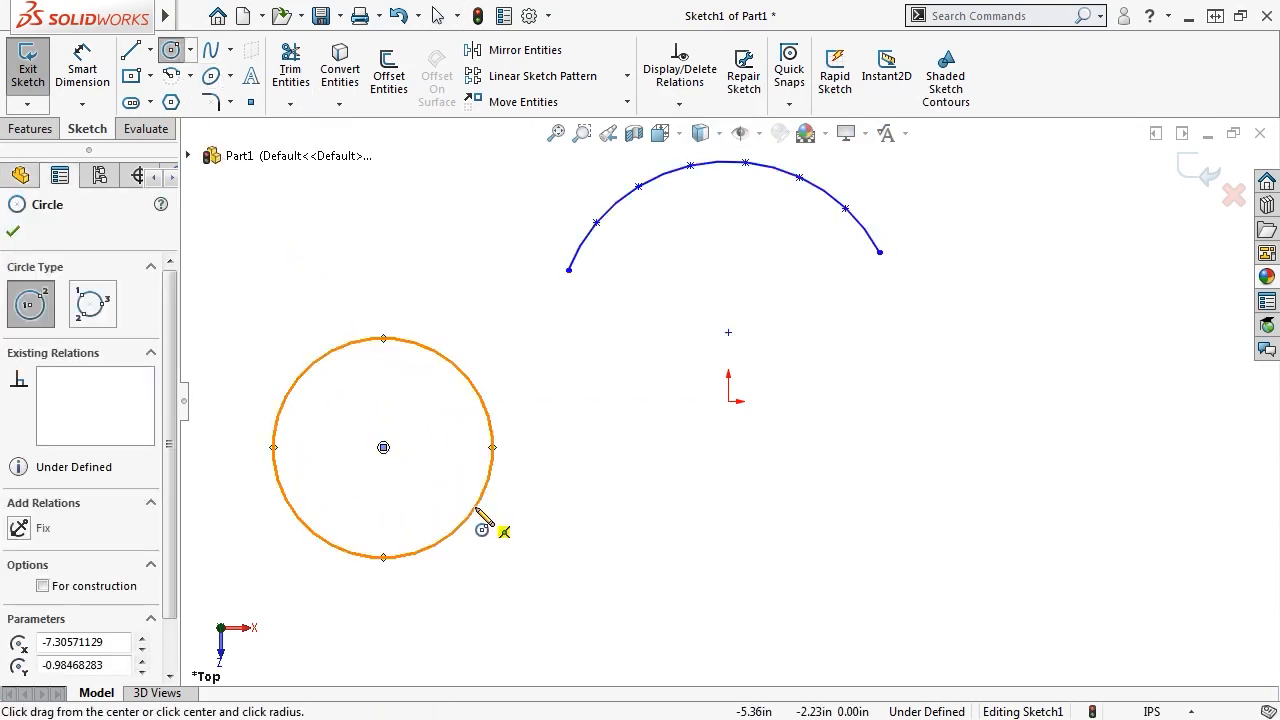
pyautogui.press('Escape')
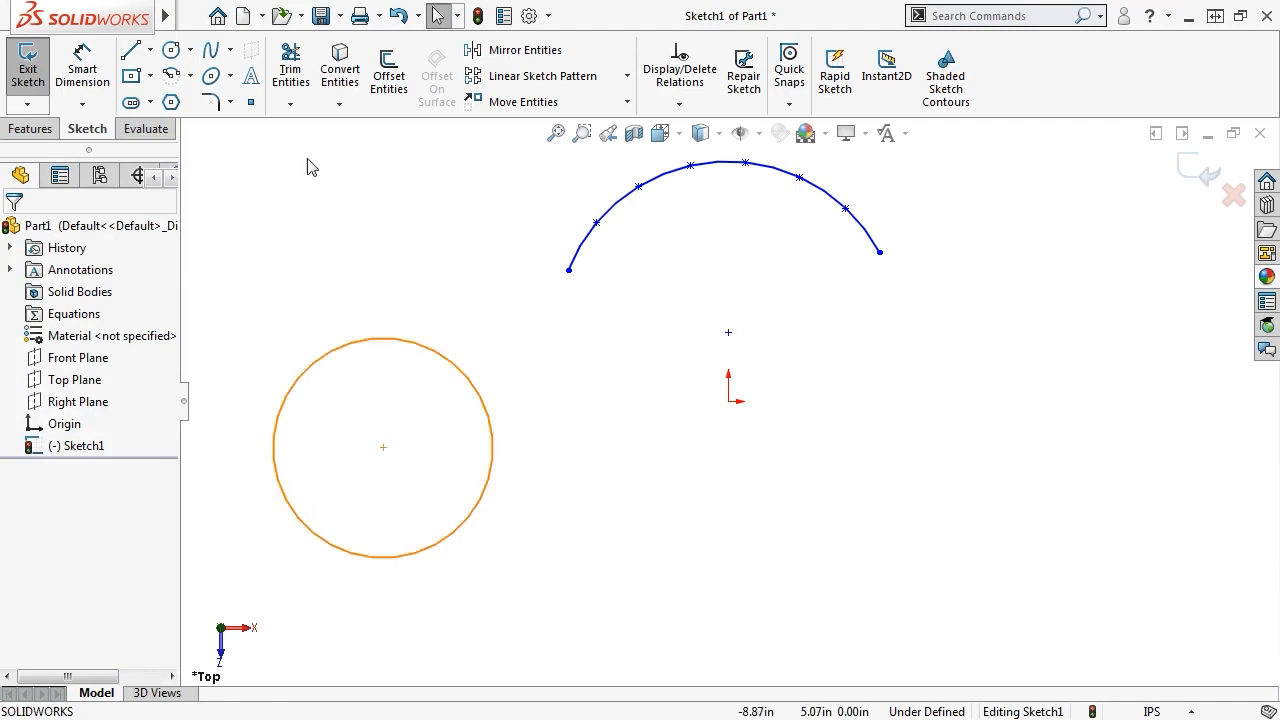
# Divide the circle into 7 equal parts with the Segment tool, using the Sketch segments option
pyautogui.moveTo(180, 22)
pyautogui.click(310, 17)
pyautogui.moveTo(352, 16)
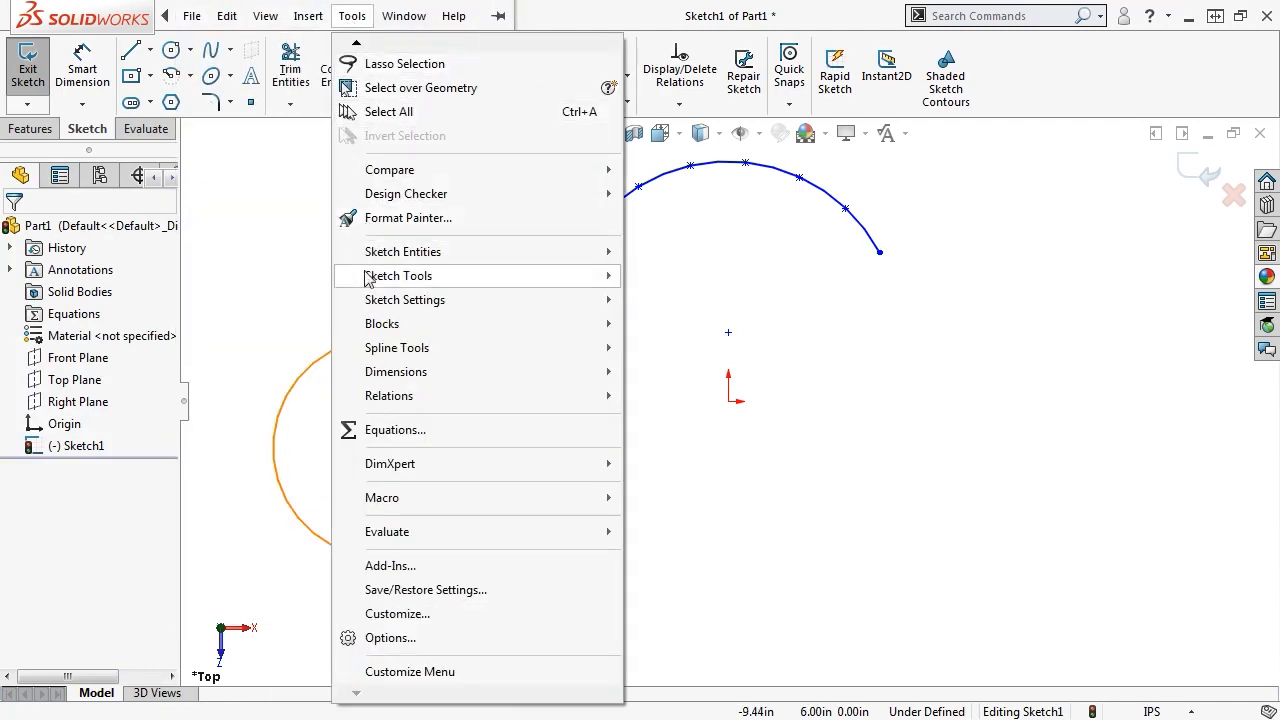
pyautogui.moveTo(415, 276)
pyautogui.click(668, 329)
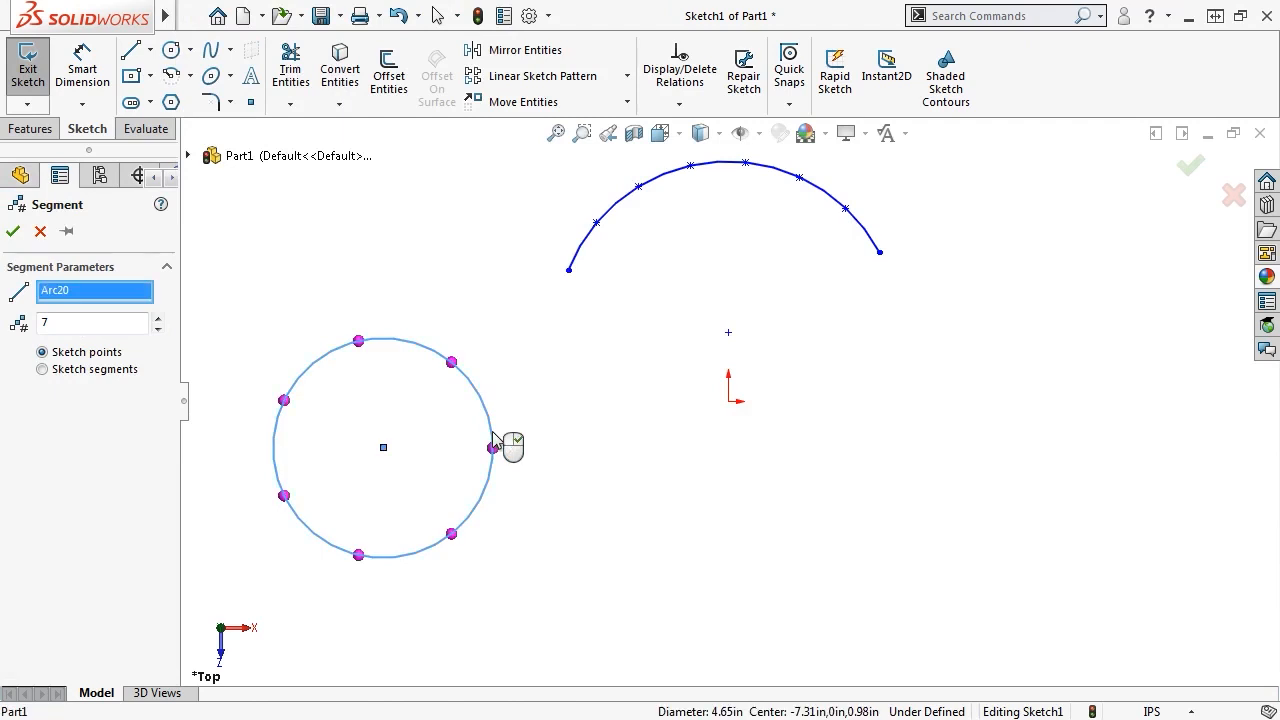
pyautogui.click(42, 369)
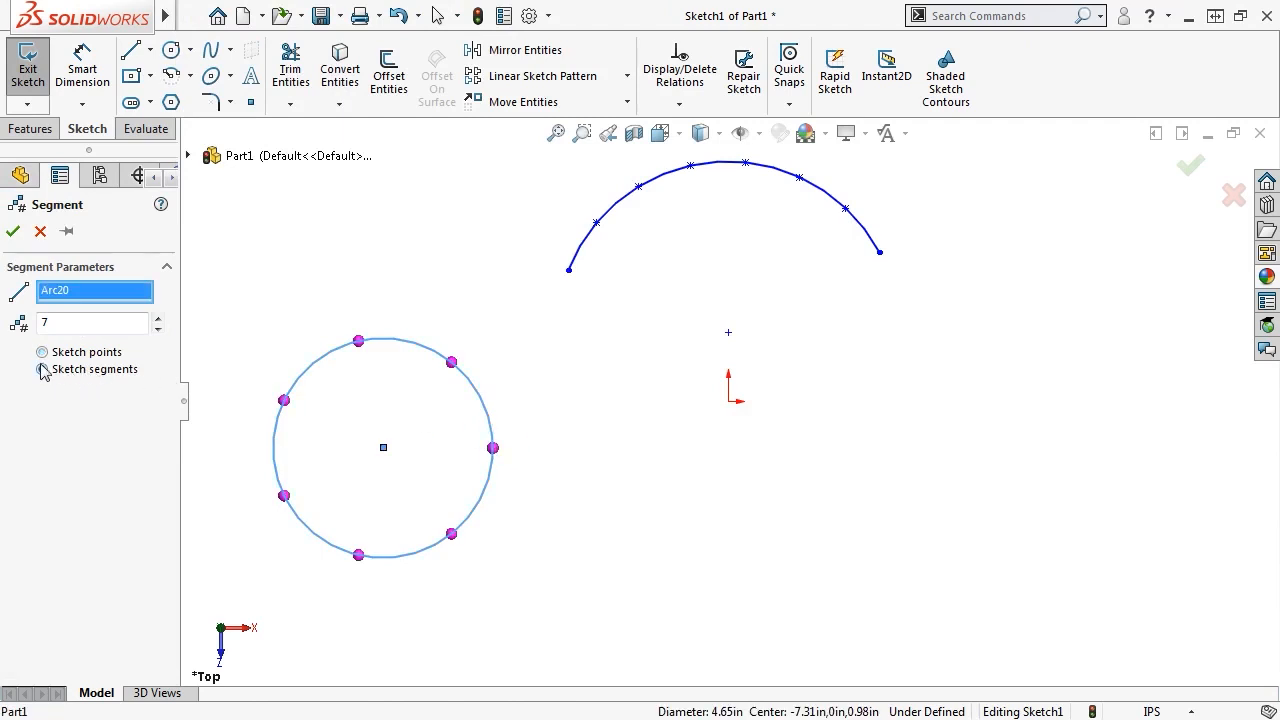
pyautogui.click(14, 234)
# Examine the relations on all the circle's segments and on its lower-right arc segment
pyautogui.moveTo(216, 285); pyautogui.dragTo(523, 577)
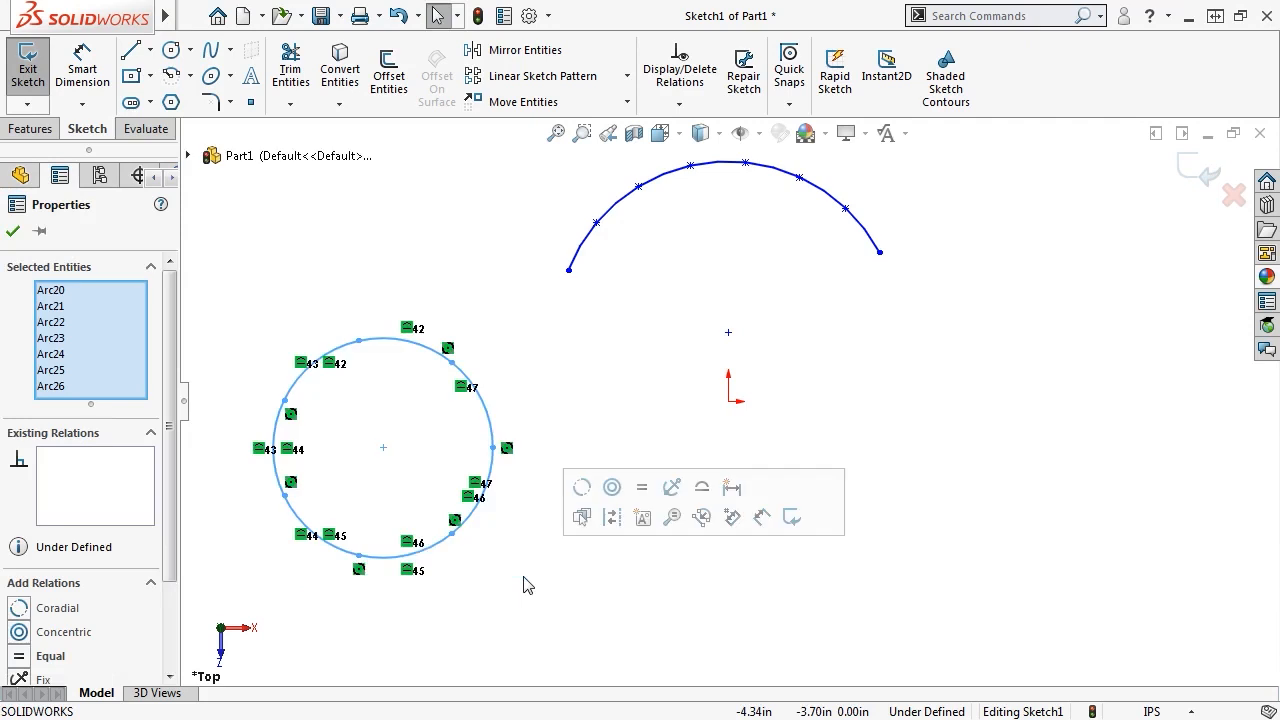
pyautogui.click(525, 586)
pyautogui.click(474, 522)
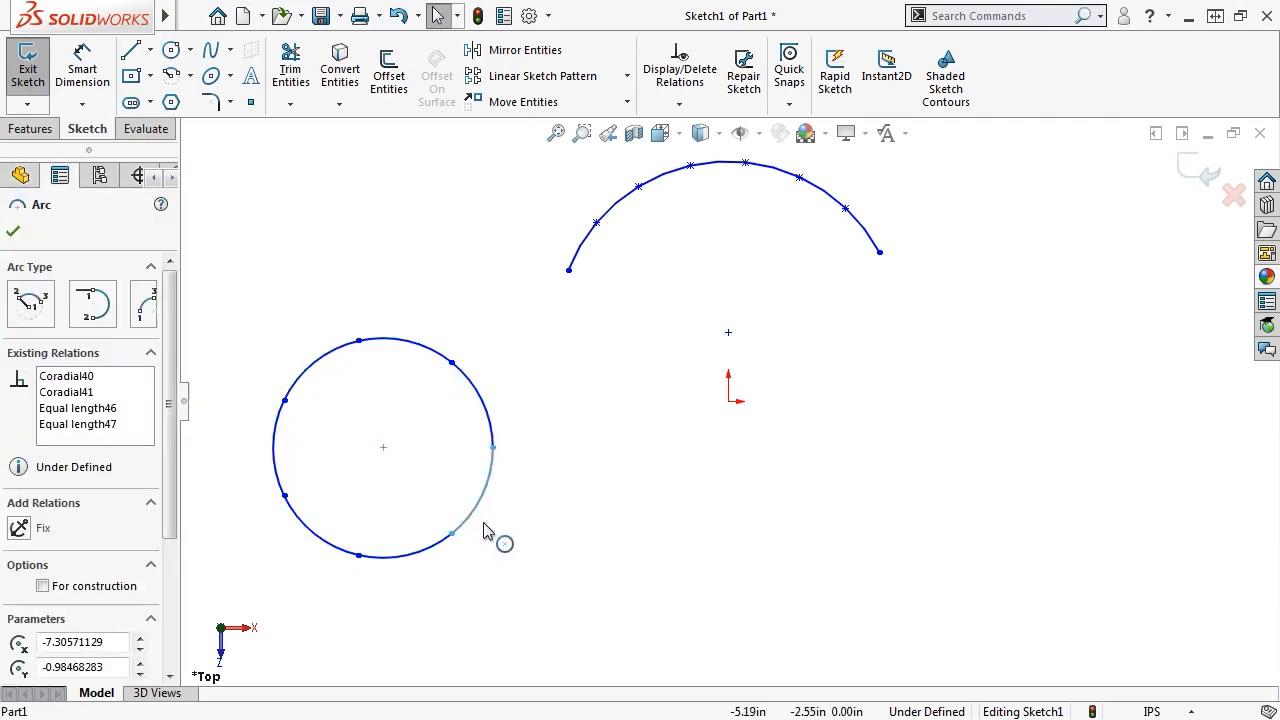
# Shrink the segmented circle slightly by its lower-right arc, and select all its segments to check their relations
pyautogui.moveTo(484, 531)
pyautogui.mouseDown()
pyautogui.moveTo(497, 537)
pyautogui.moveTo(462, 526)
pyautogui.mouseUp()
pyautogui.click(503, 562)
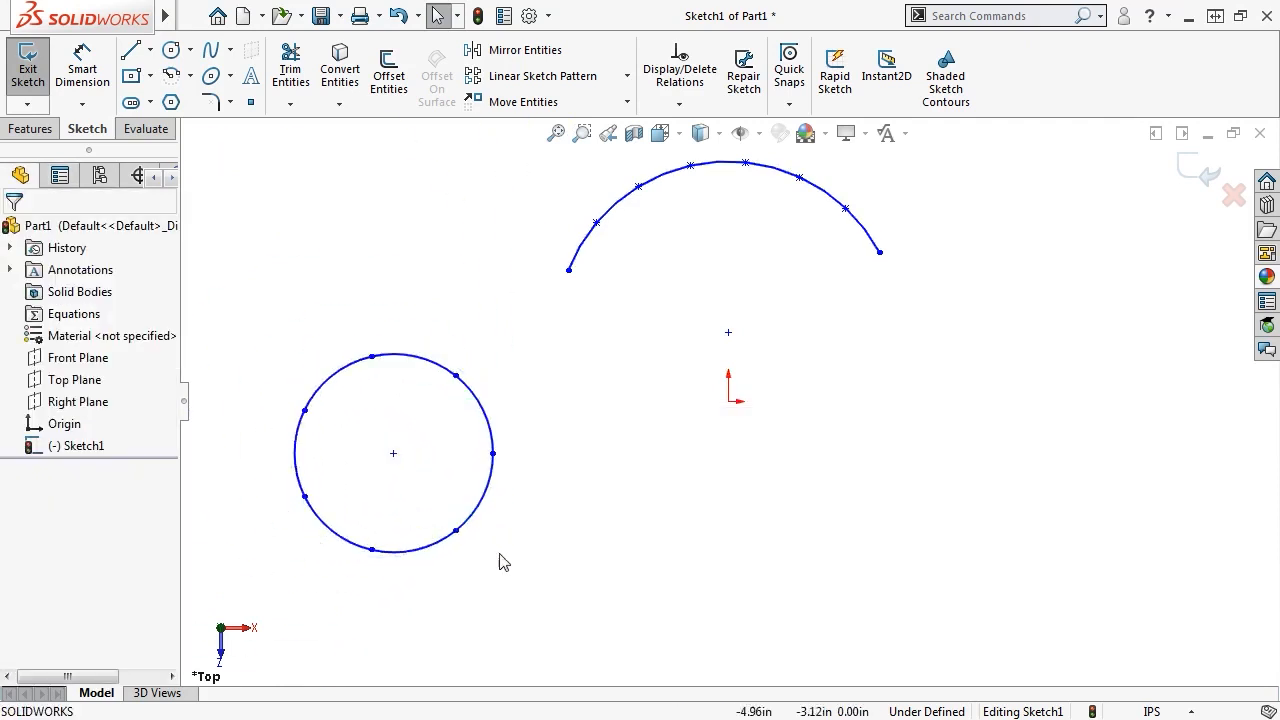
pyautogui.moveTo(531, 573); pyautogui.dragTo(280, 348)
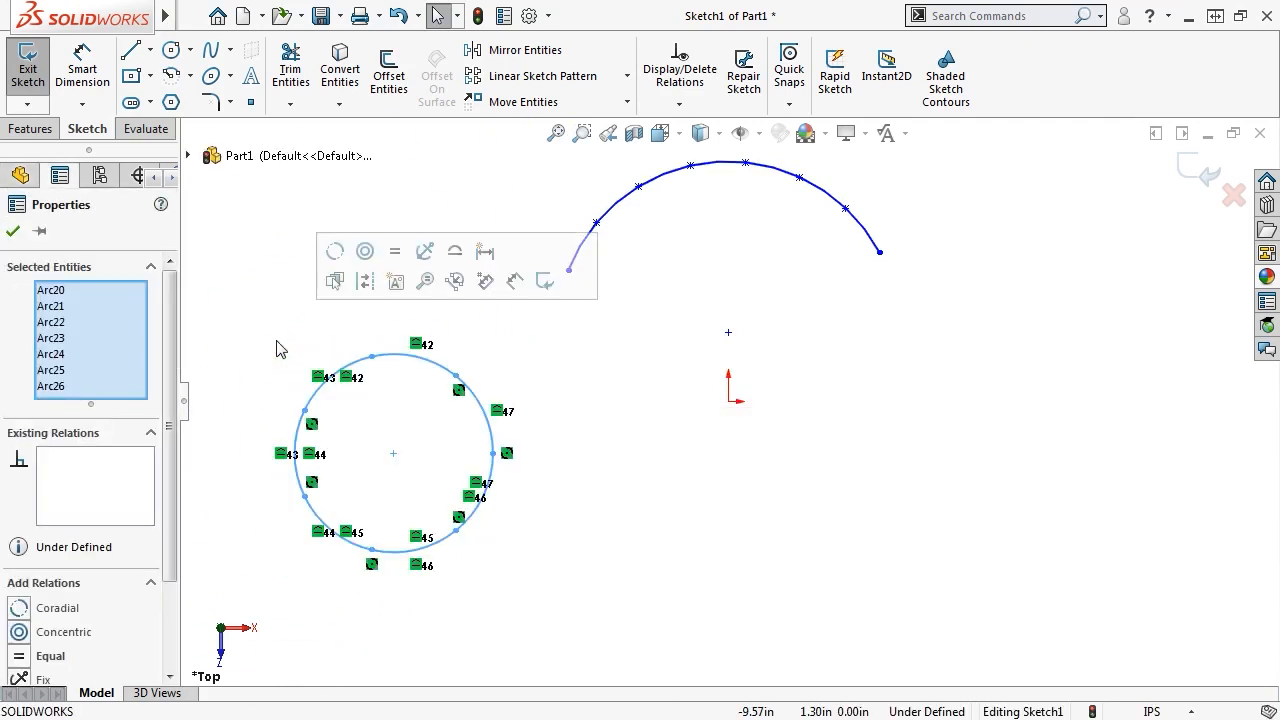
pyautogui.click(278, 347)
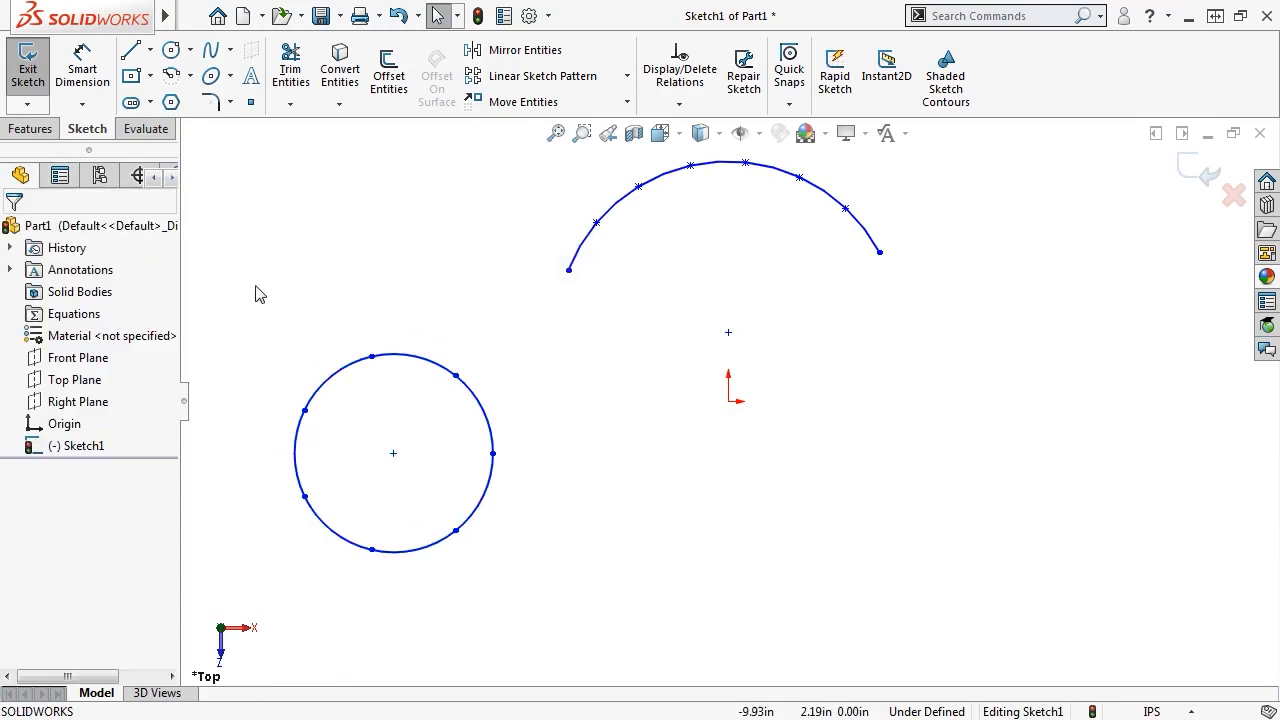
# Sketch a nearly horizontal line about 7.14 in long below and to the right of the origin
pyautogui.press('l')
pyautogui.click(736, 474)
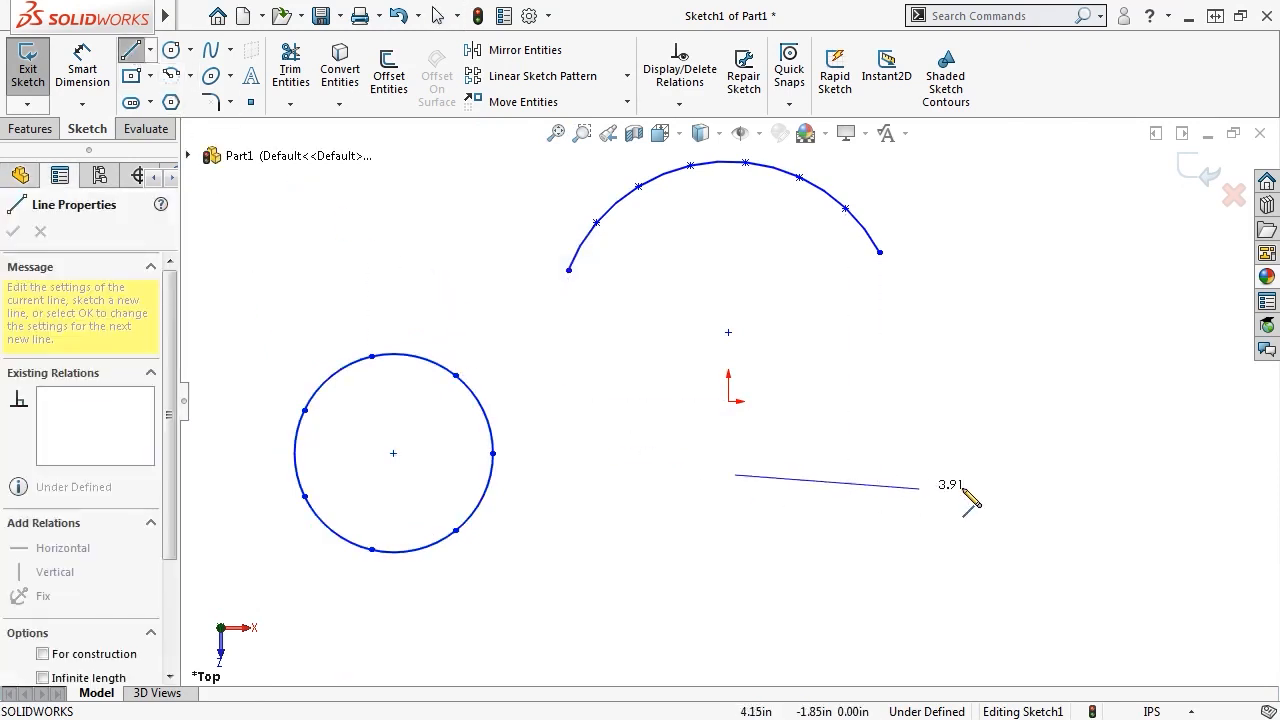
pyautogui.click(1073, 467)
pyautogui.press('Escape')
# Divide the line into 7 equal sketch segments with the Segment tool and inspect the relations on the segments
pyautogui.click(1015, 469)
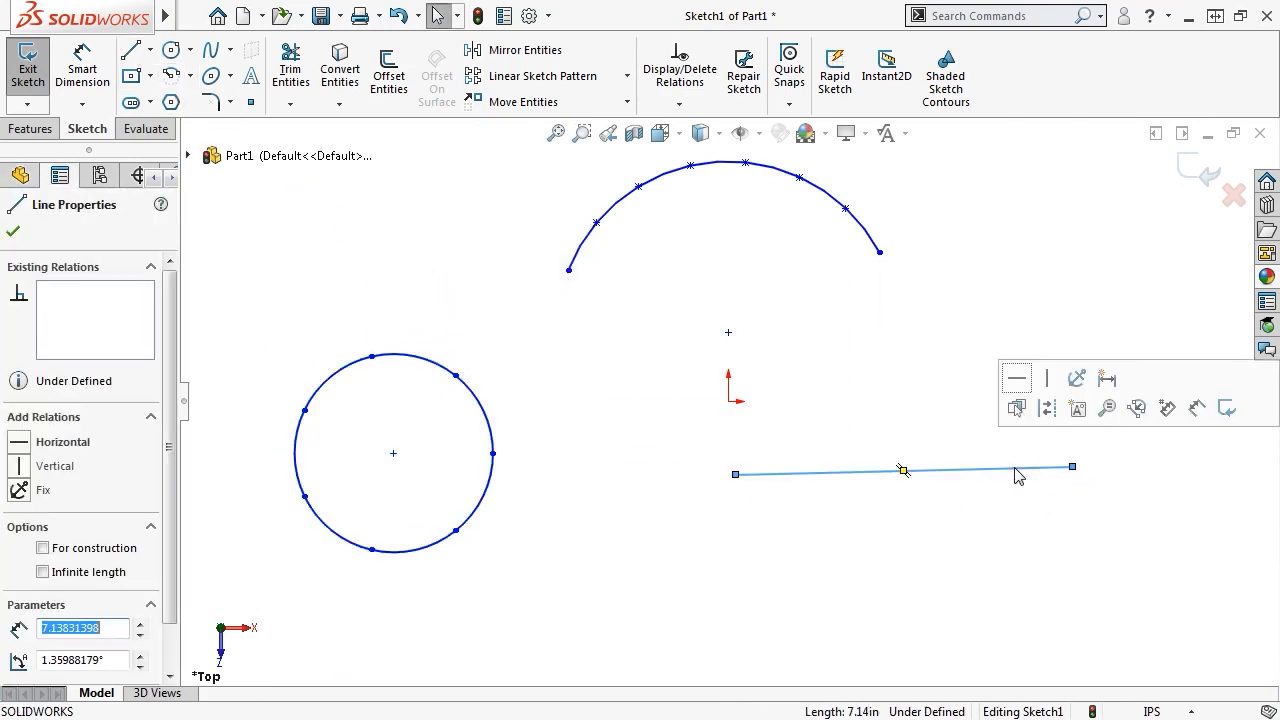
pyautogui.moveTo(213, 24)
pyautogui.click(352, 15)
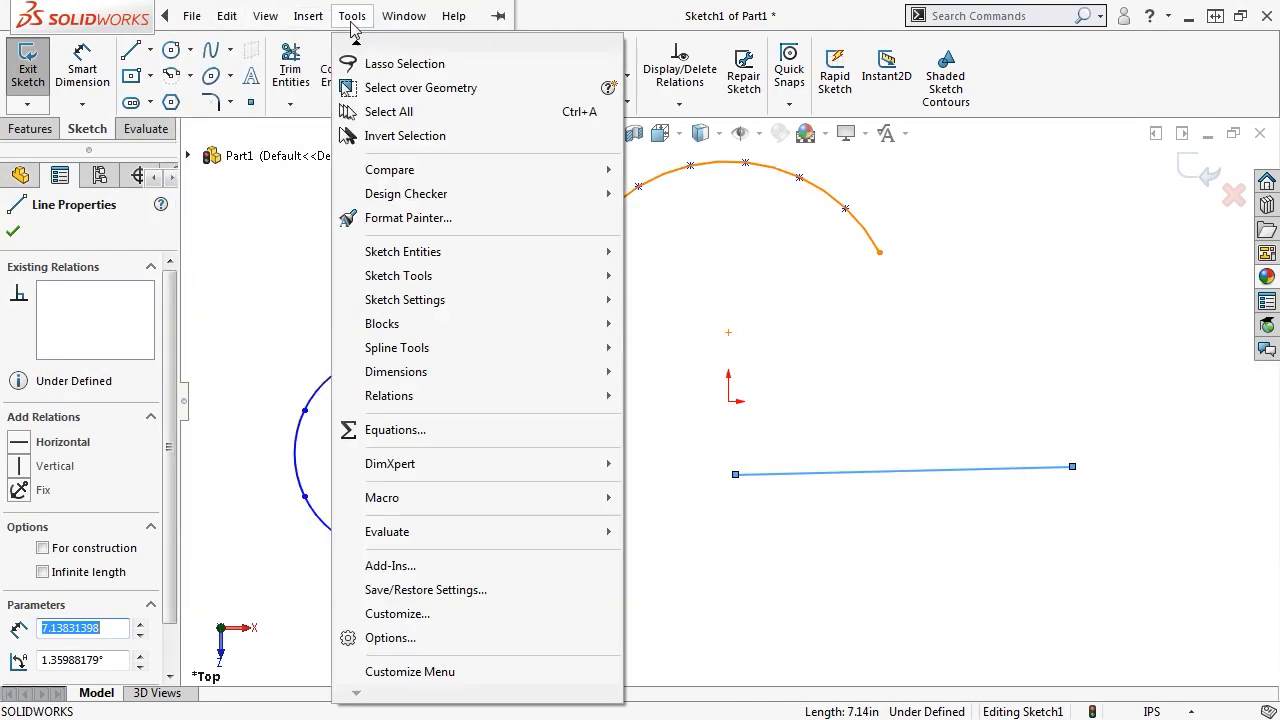
pyautogui.moveTo(404, 280)
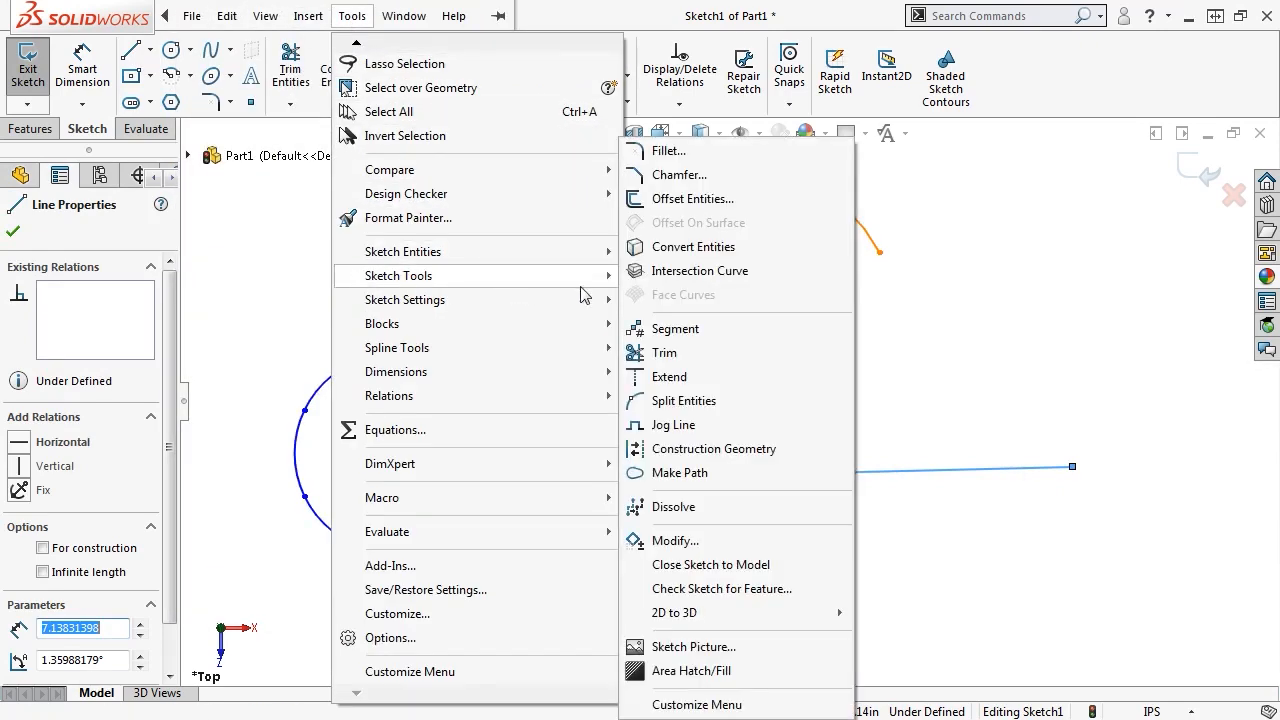
pyautogui.click(660, 326)
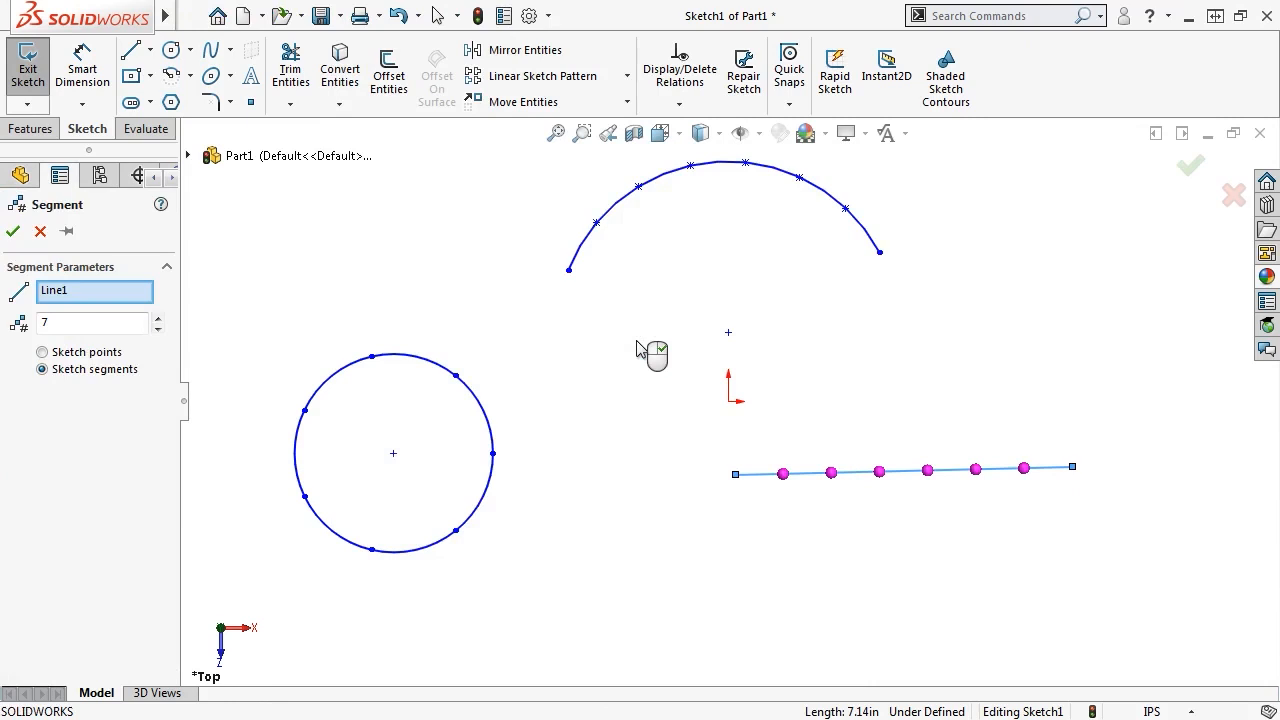
pyautogui.click(13, 231)
pyautogui.moveTo(680, 457); pyautogui.dragTo(1105, 562)
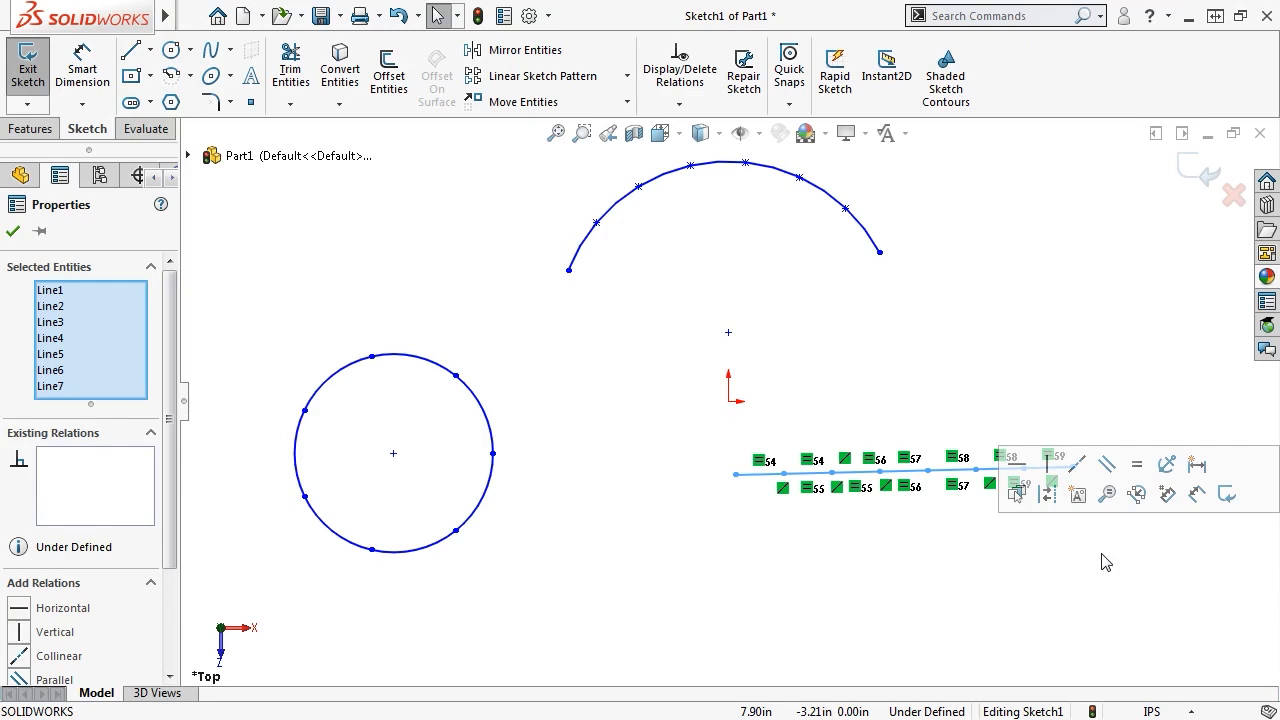
pyautogui.click(1105, 562)
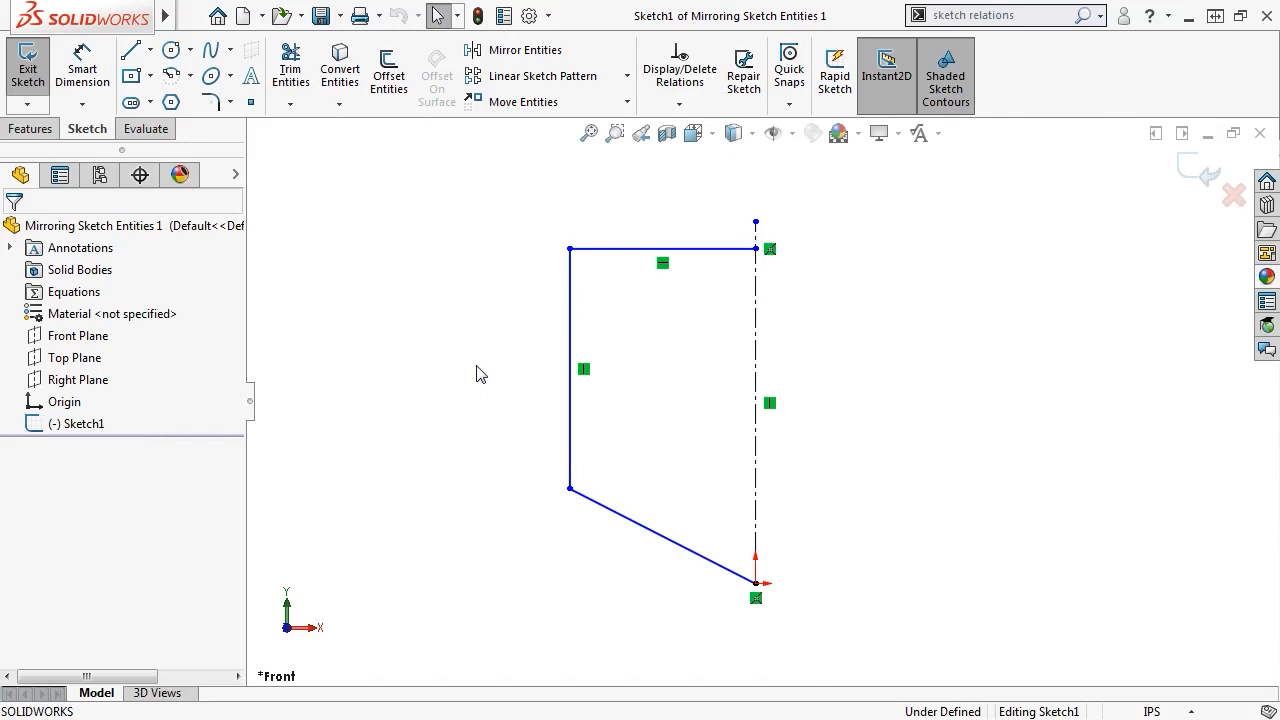
# Mirror the three solid profile lines about the vertical centerline as a copy, and move the upper-left corner to about X -3.12, Y 4.47 in
pyautogui.click(576, 62)
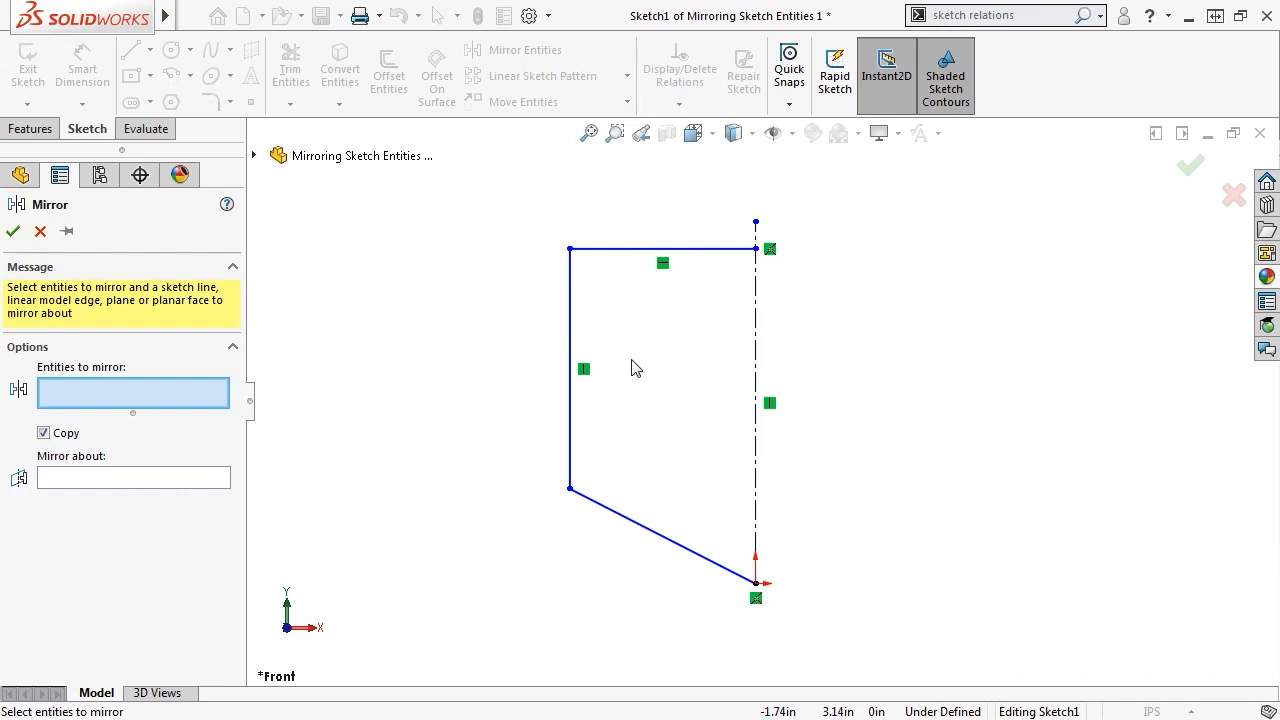
pyautogui.click(650, 249)
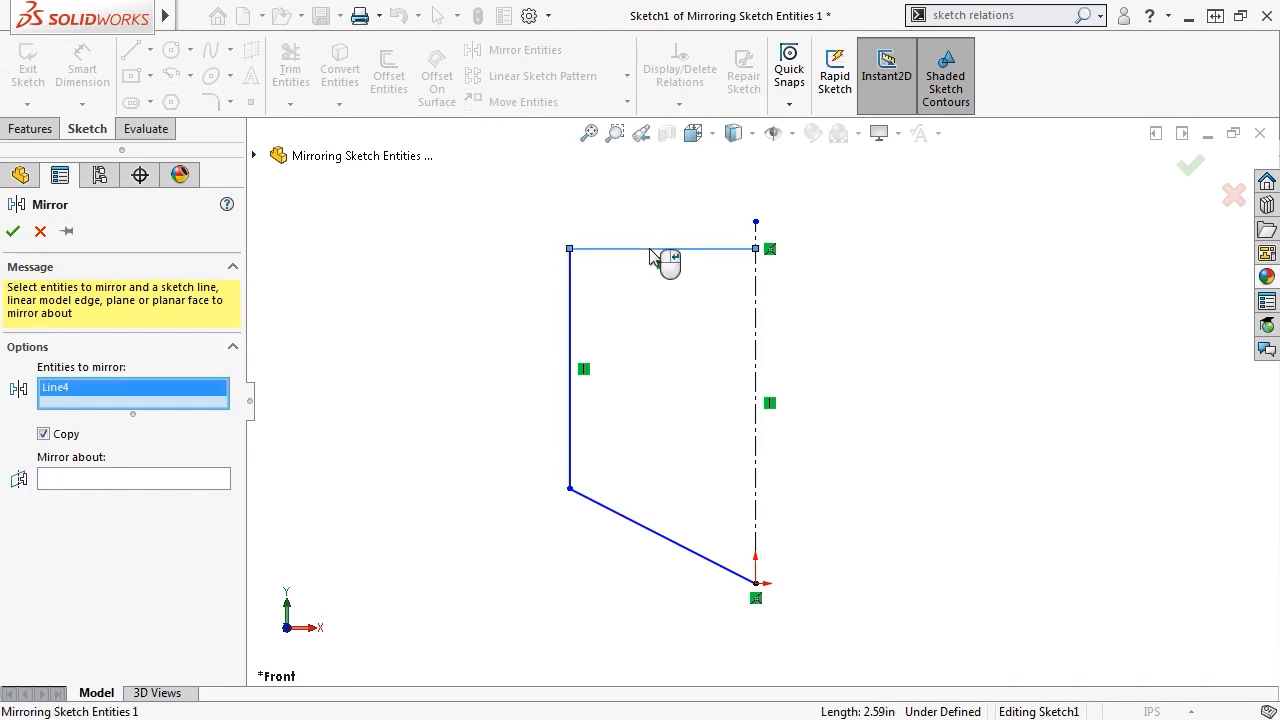
pyautogui.click(571, 328)
pyautogui.click(650, 533)
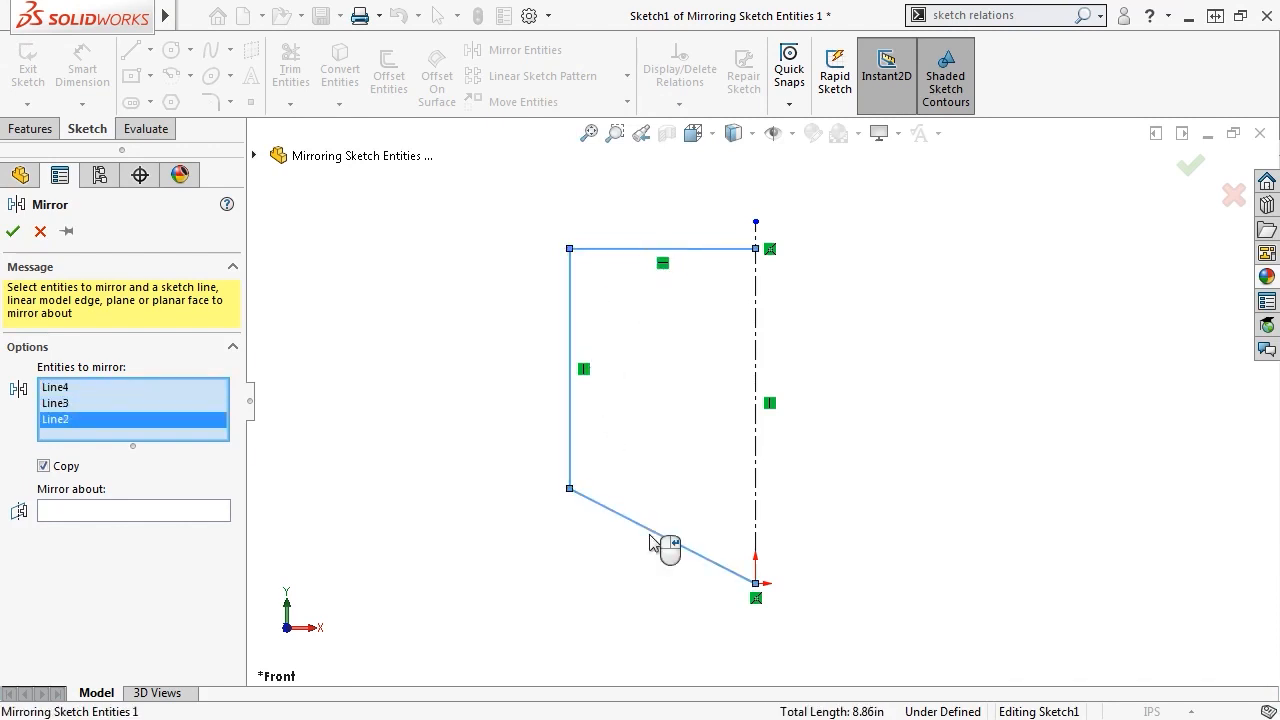
pyautogui.click(194, 512)
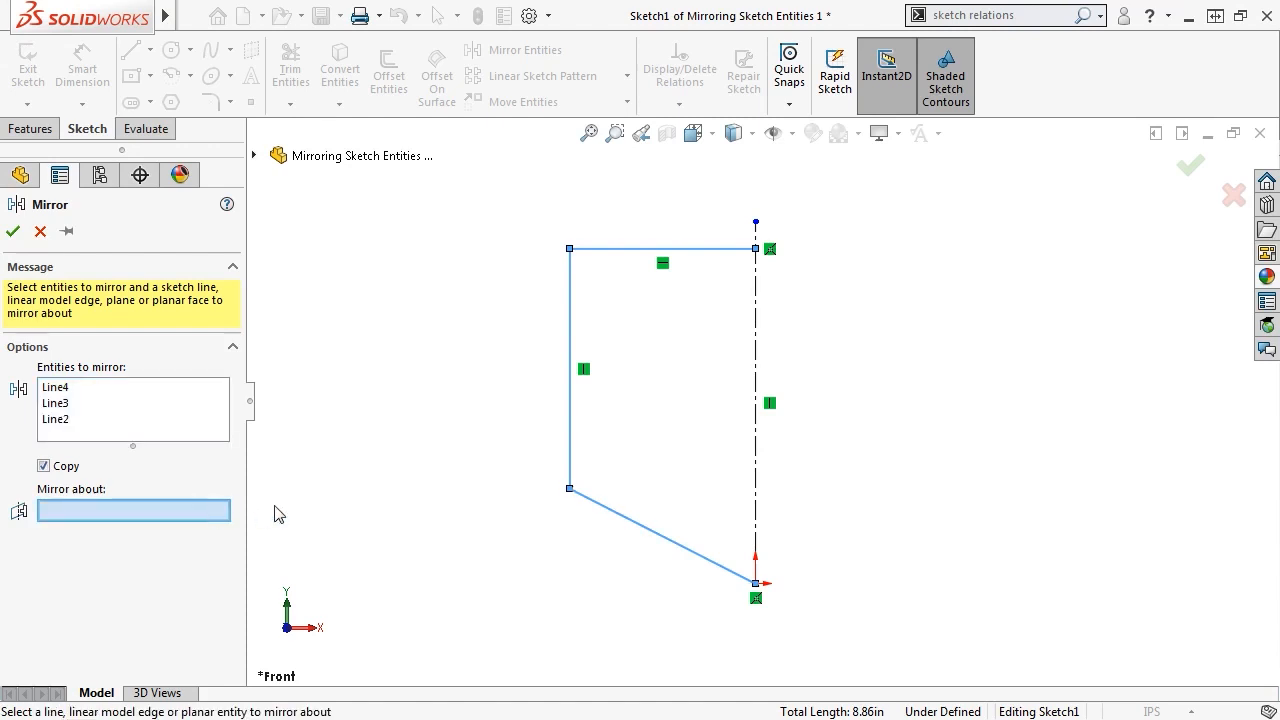
pyautogui.click(754, 488)
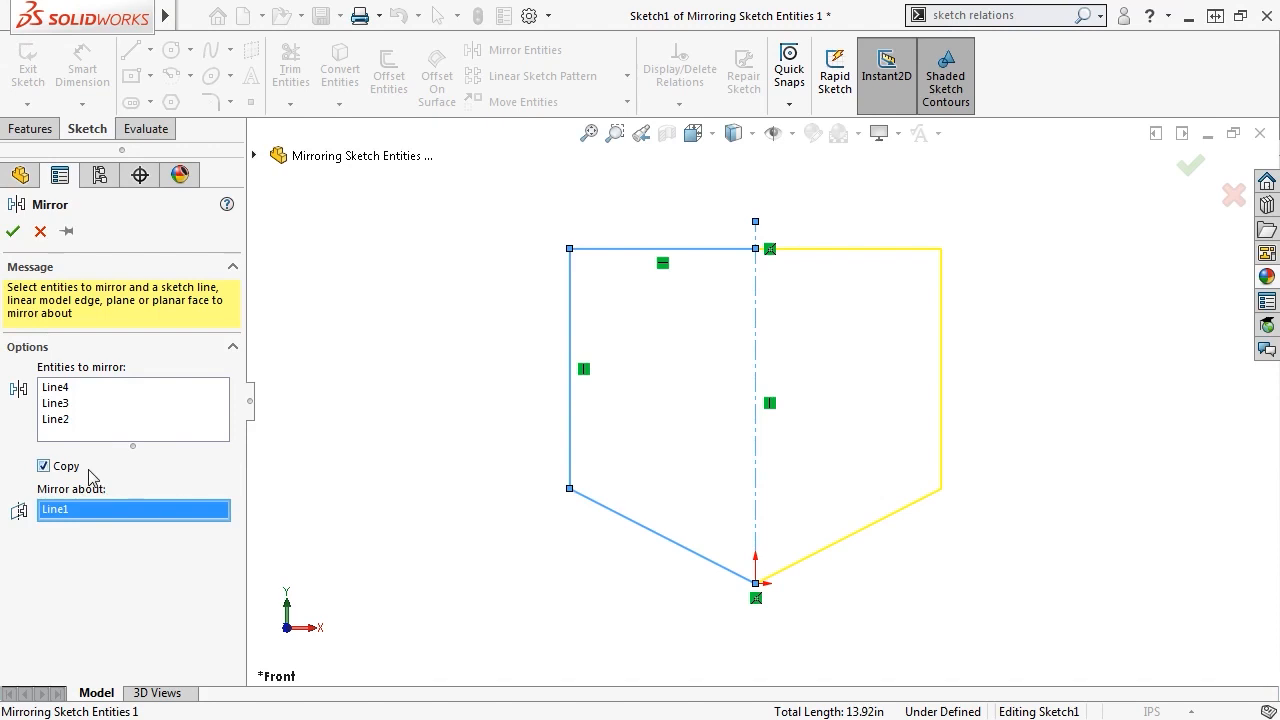
pyautogui.click(13, 231)
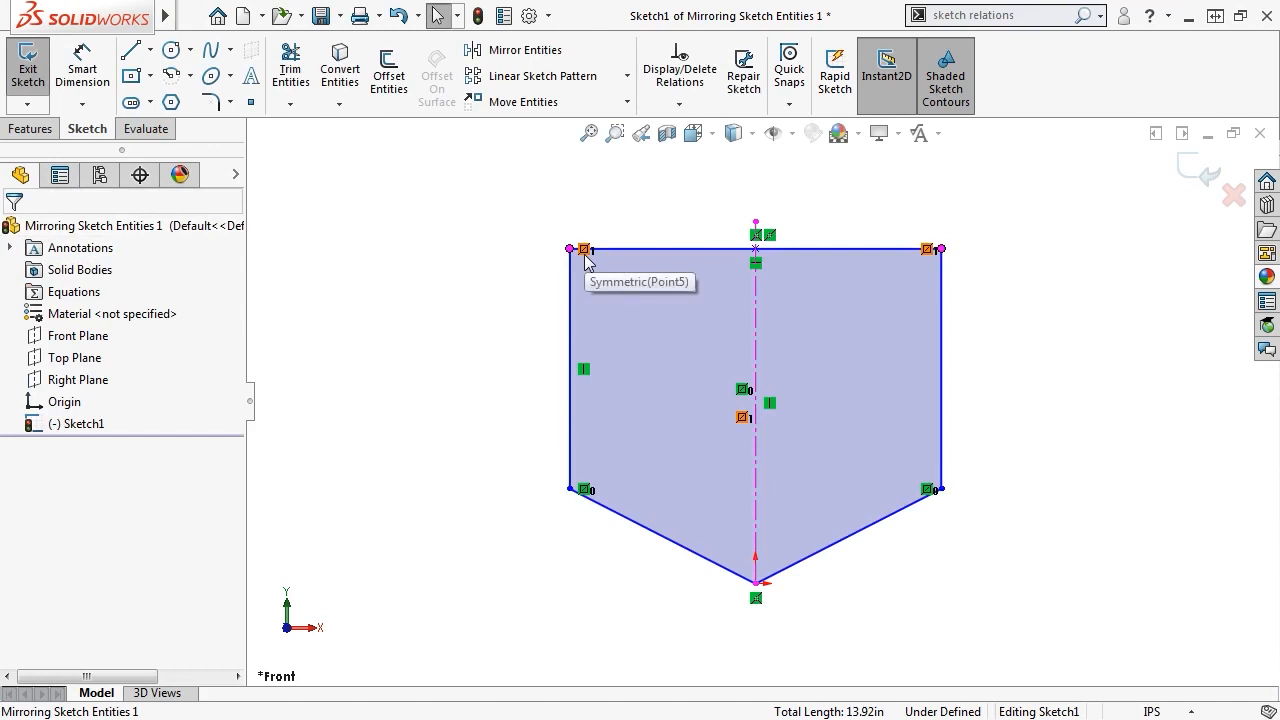
pyautogui.moveTo(570, 248)
pyautogui.mouseDown()
pyautogui.moveTo(437, 277)
pyautogui.moveTo(552, 372)
pyautogui.moveTo(624, 264)
pyautogui.moveTo(532, 264)
pyautogui.mouseUp()
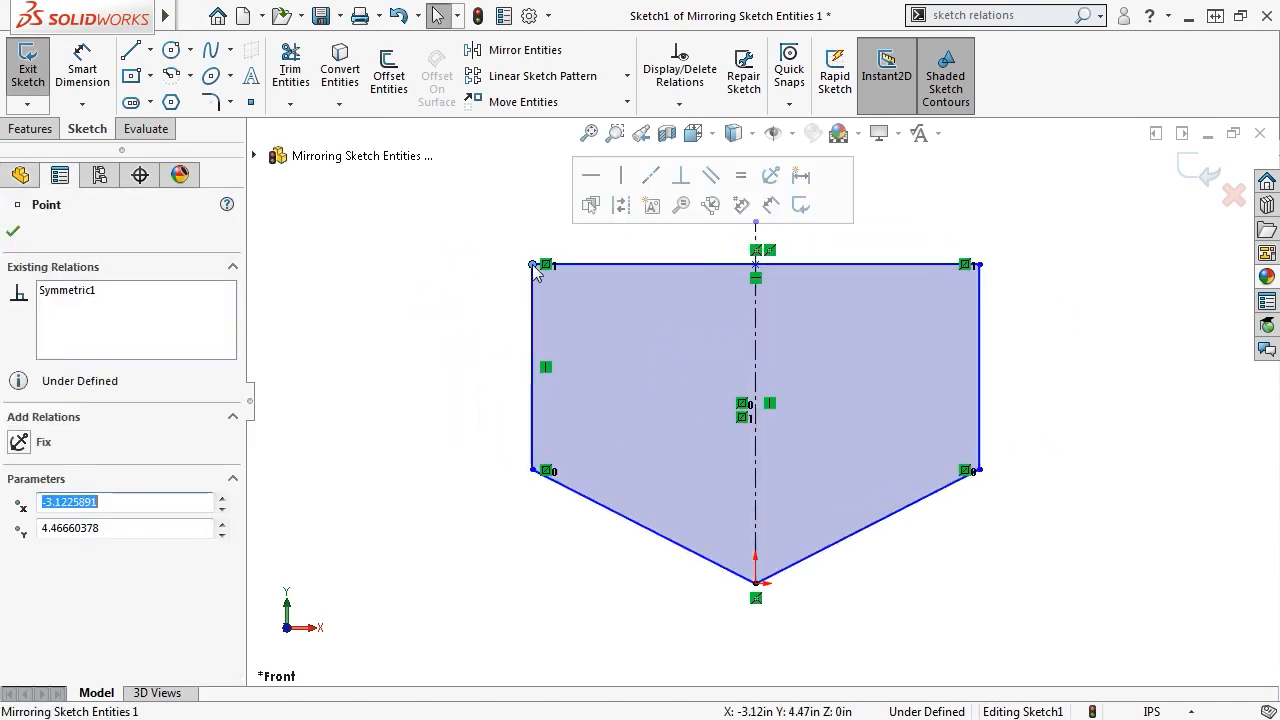
pyautogui.press('Tab')
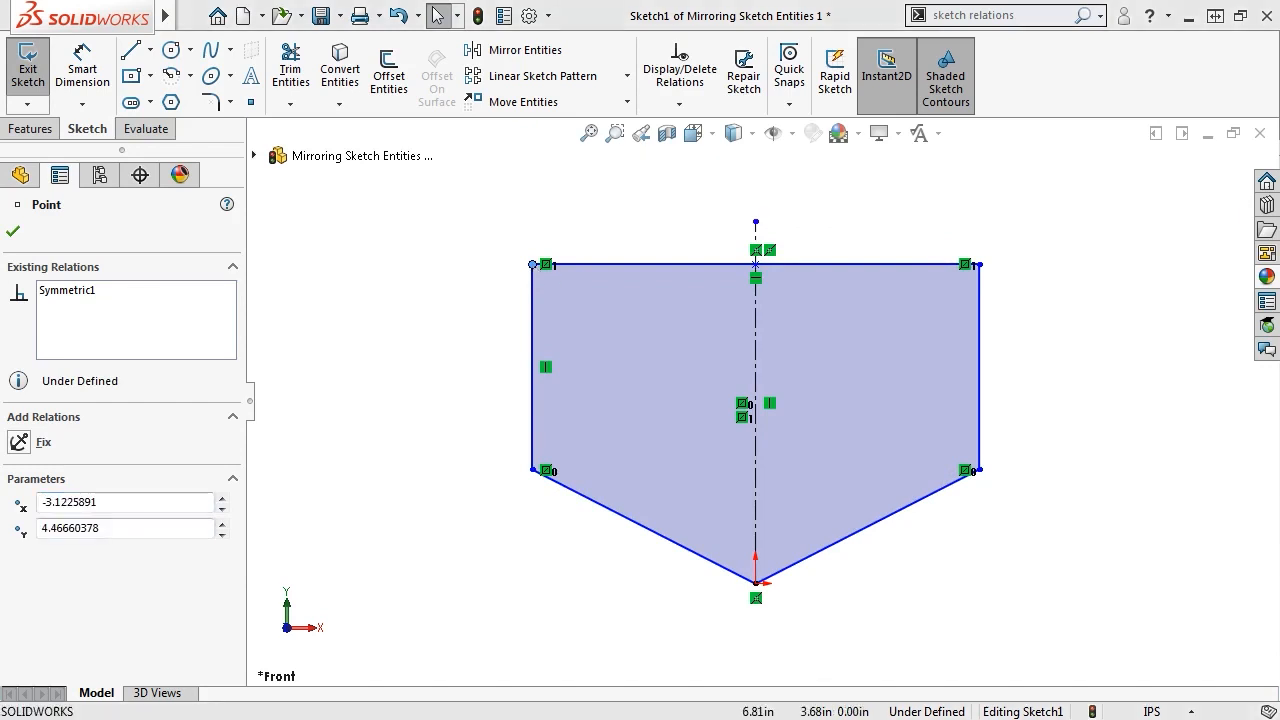
# In Mirroring Sketch Entities 2, mirror the entire closed profile about the vertical centerline as a copy and move the mirrored profile upward
pyautogui.hotkey('ctrl', 'Tab')
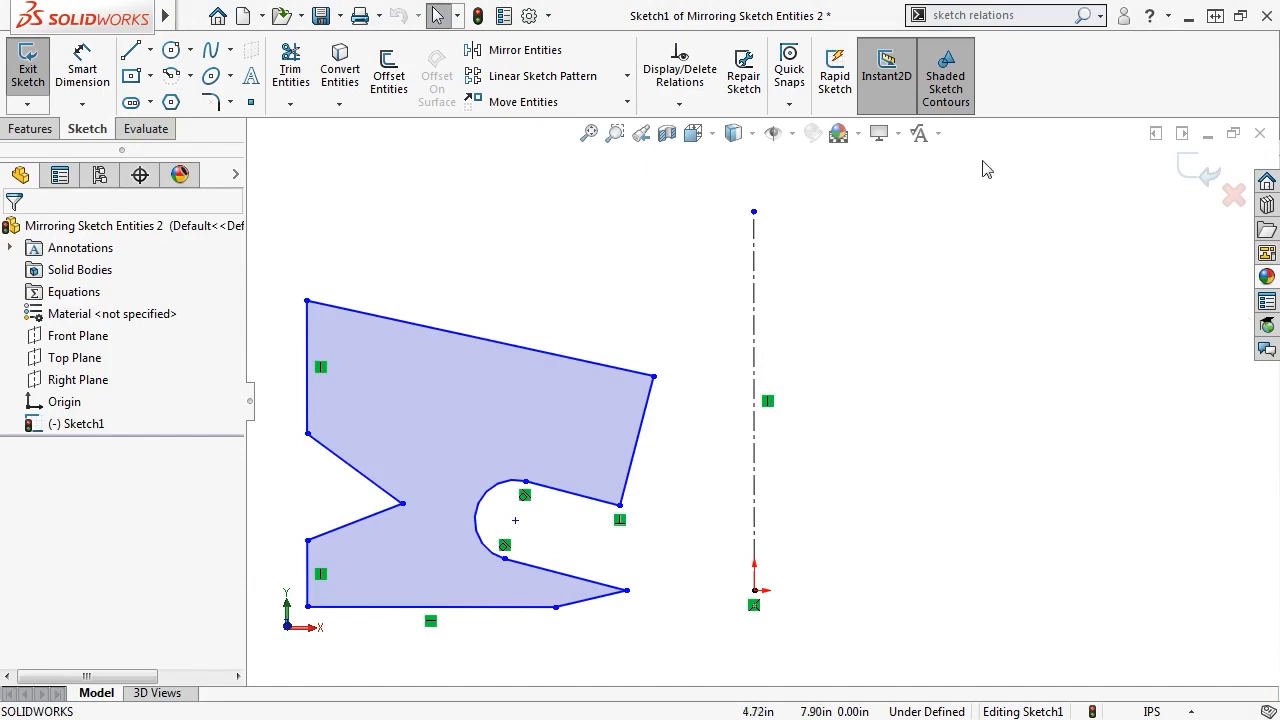
pyautogui.click(592, 56)
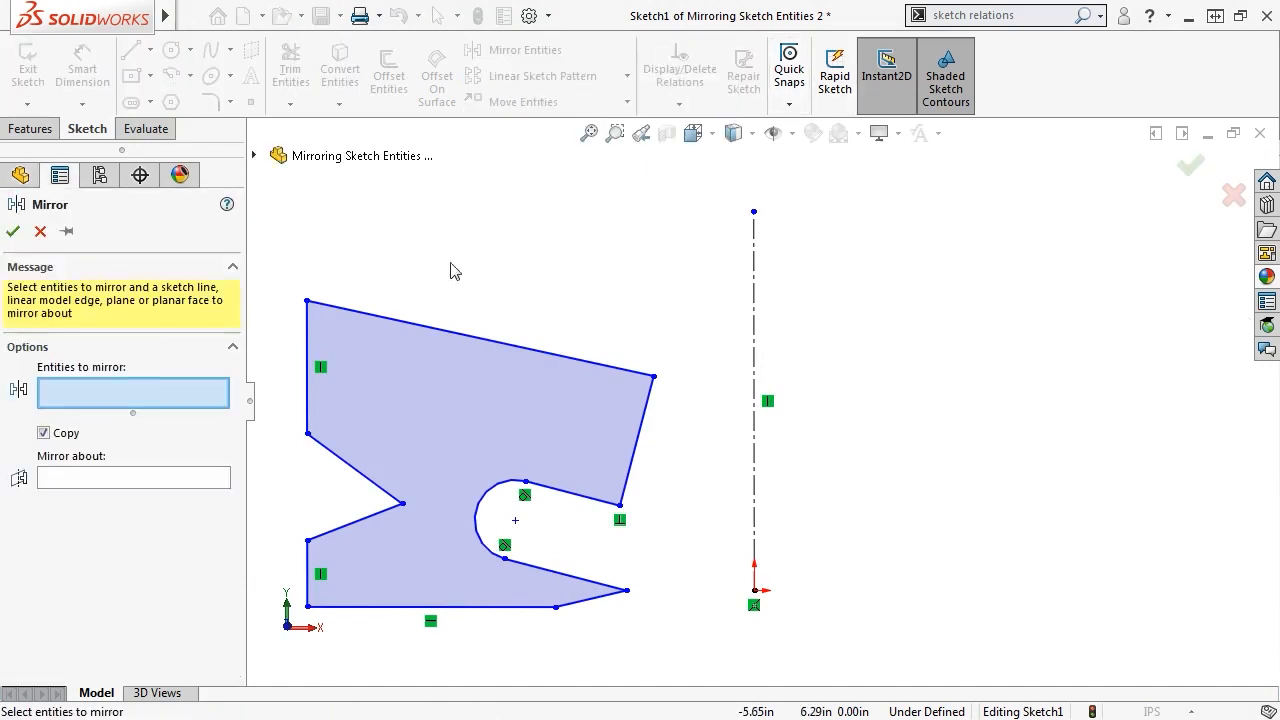
pyautogui.click(402, 397)
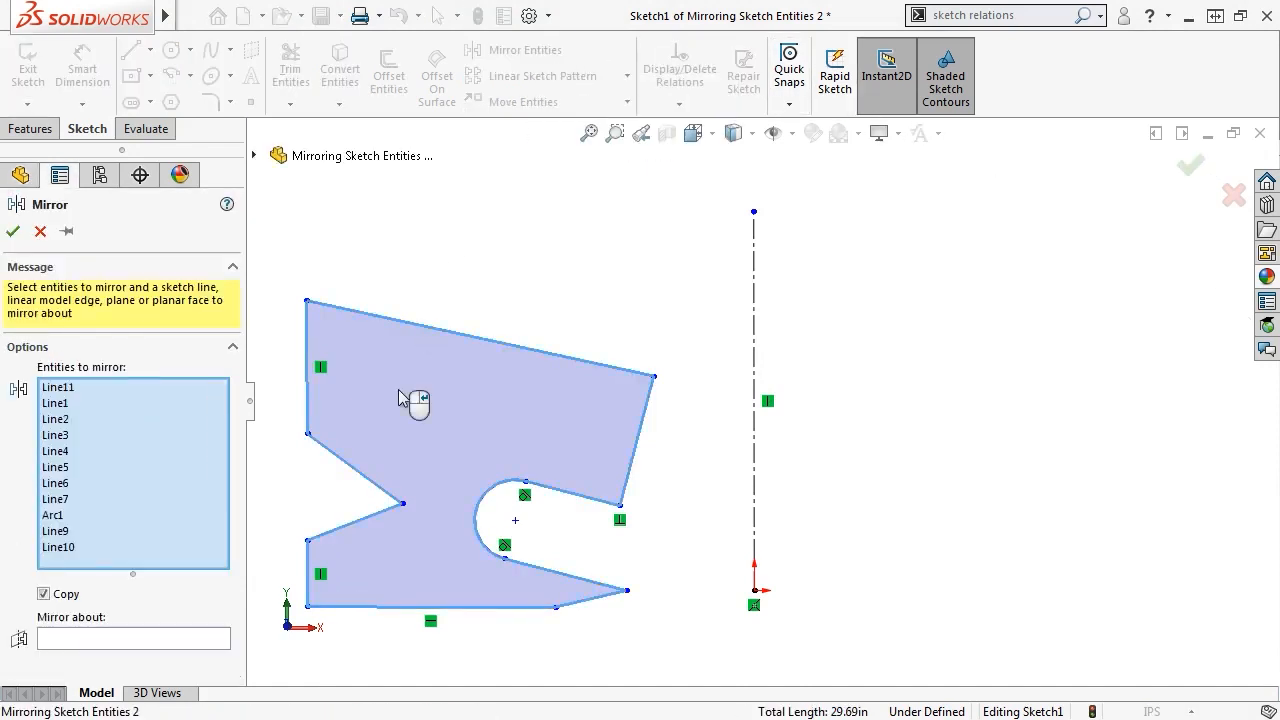
pyautogui.click(164, 641)
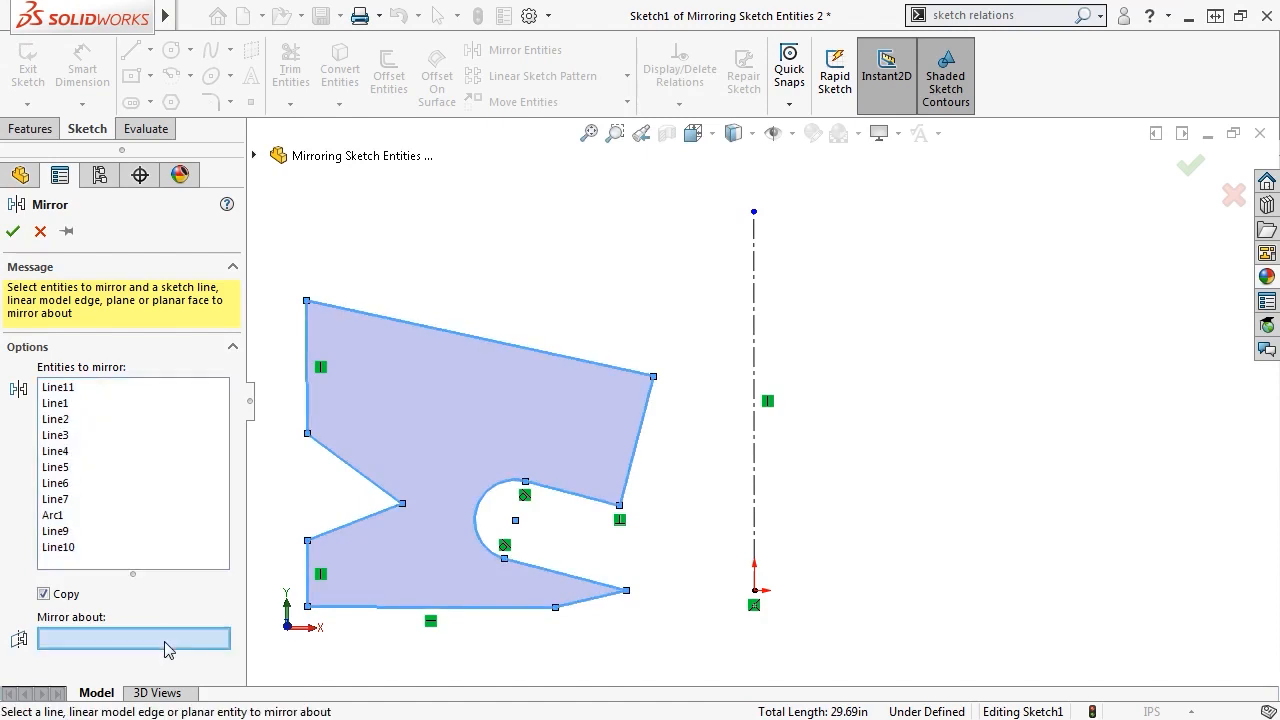
pyautogui.click(754, 526)
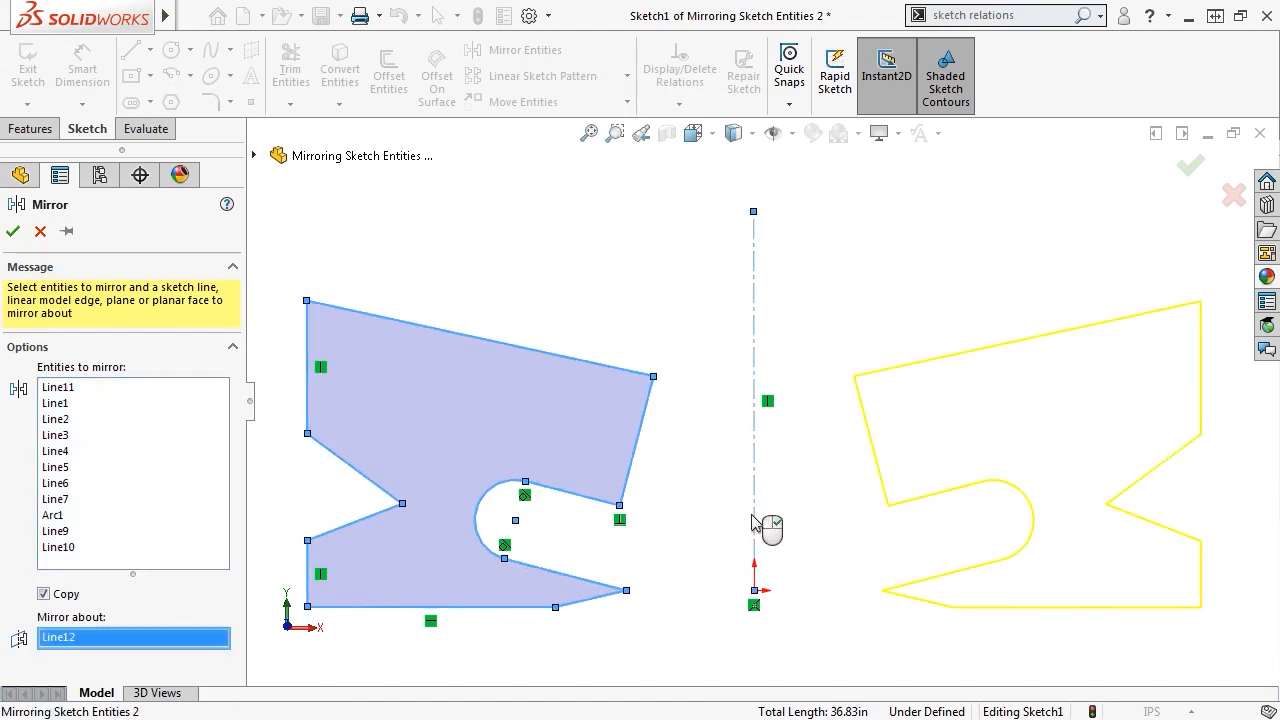
pyautogui.rightClick(754, 520)
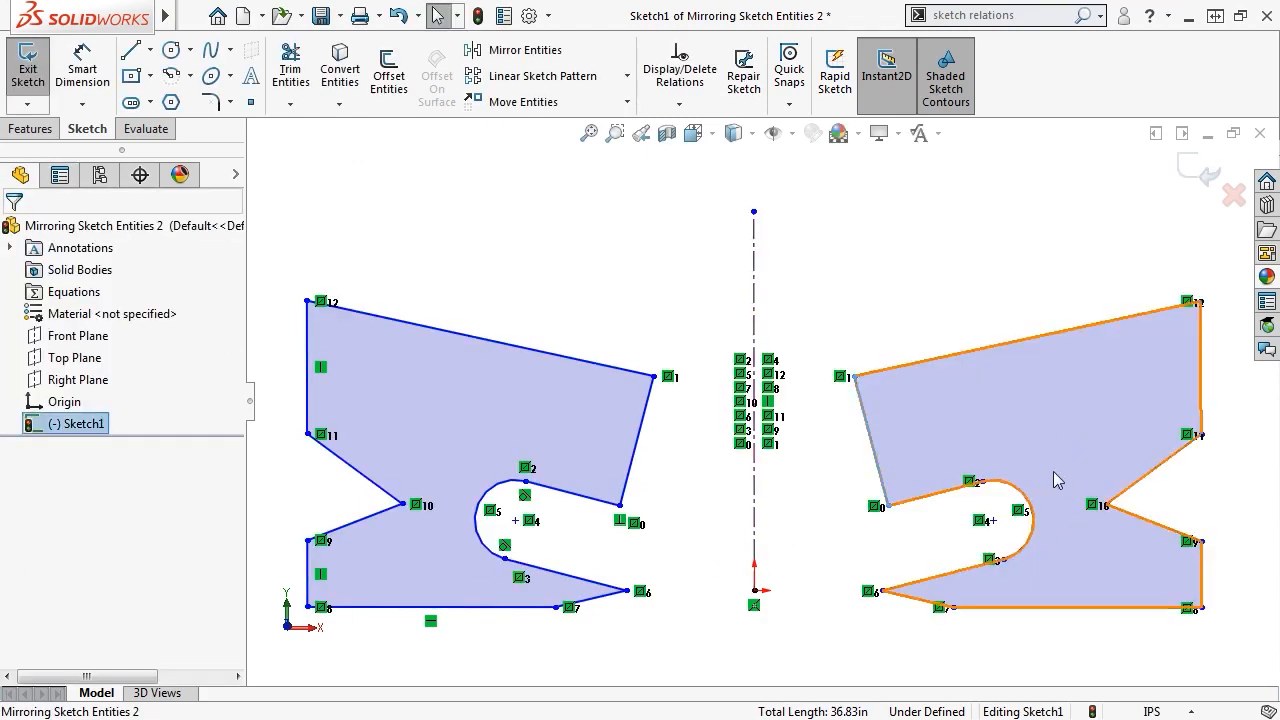
pyautogui.moveTo(1053, 471); pyautogui.dragTo(1040, 376)
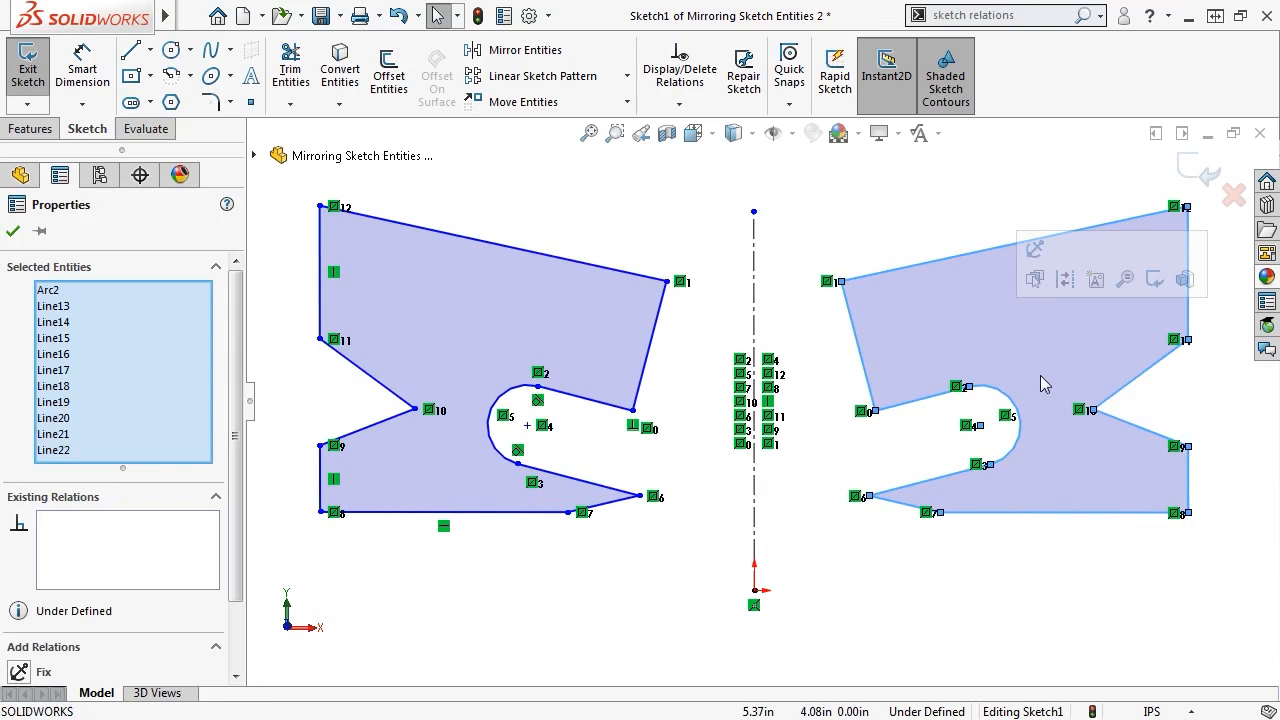
# Mirror both closed profiles together about the Top Plane, with the Copy option kept on
pyautogui.keyDown('ctrl'); pyautogui.click(585, 336); pyautogui.keyUp('ctrl')
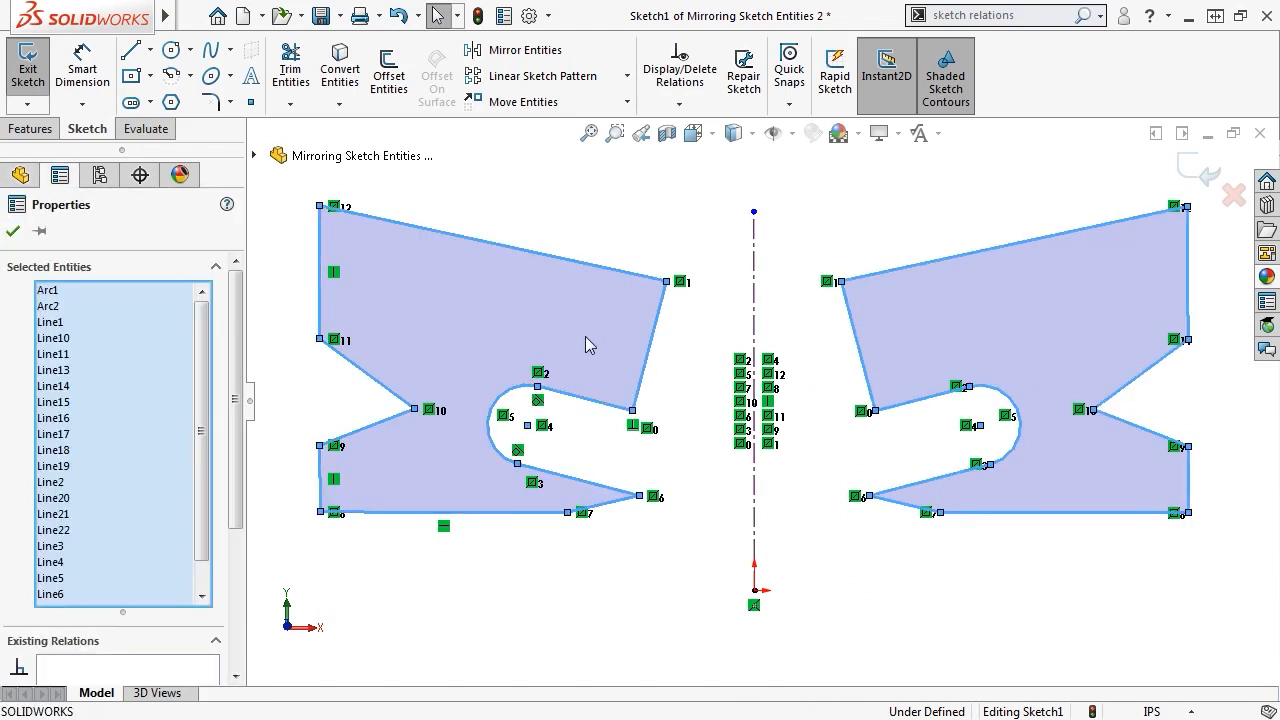
pyautogui.rightClick(585, 336)
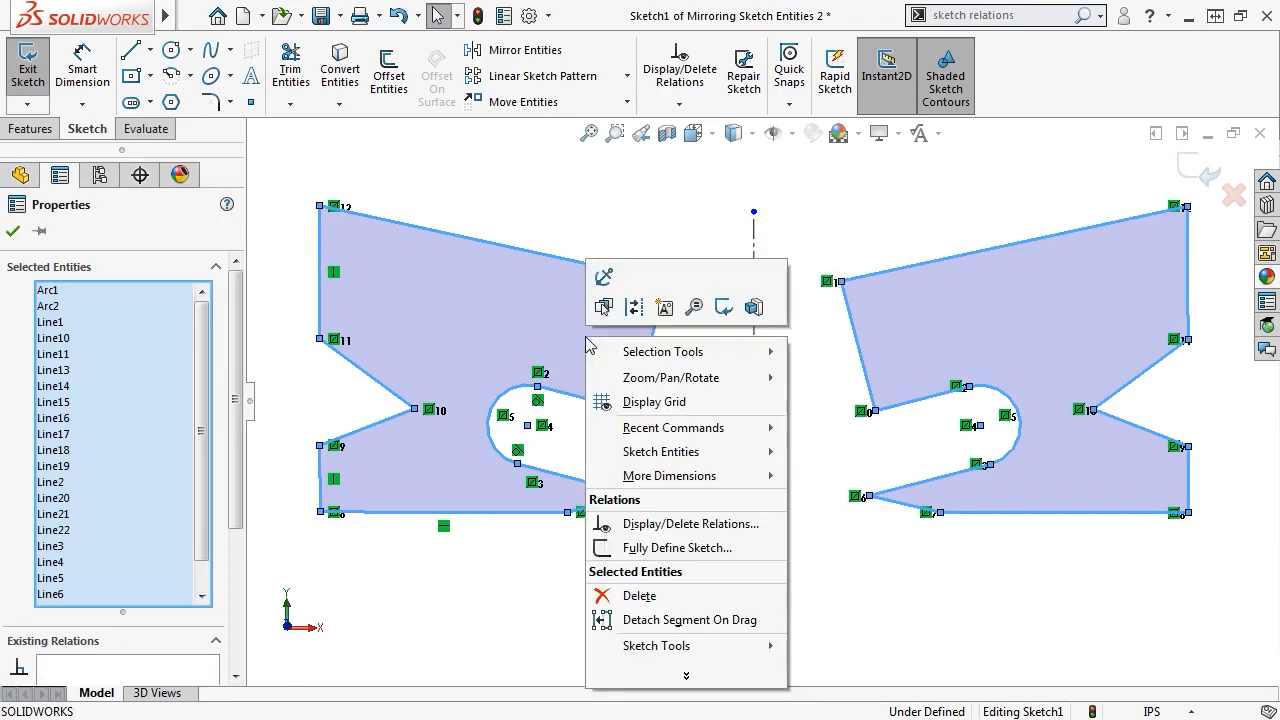
pyautogui.moveTo(597, 434)
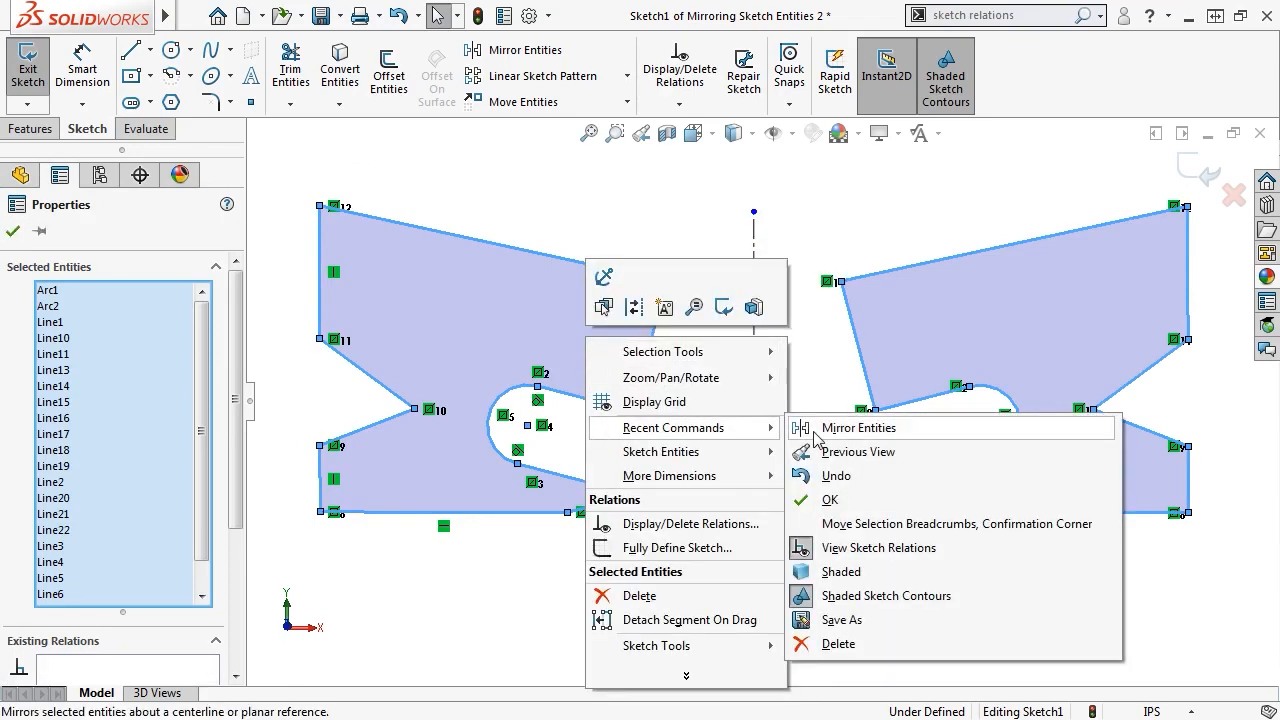
pyautogui.click(816, 434)
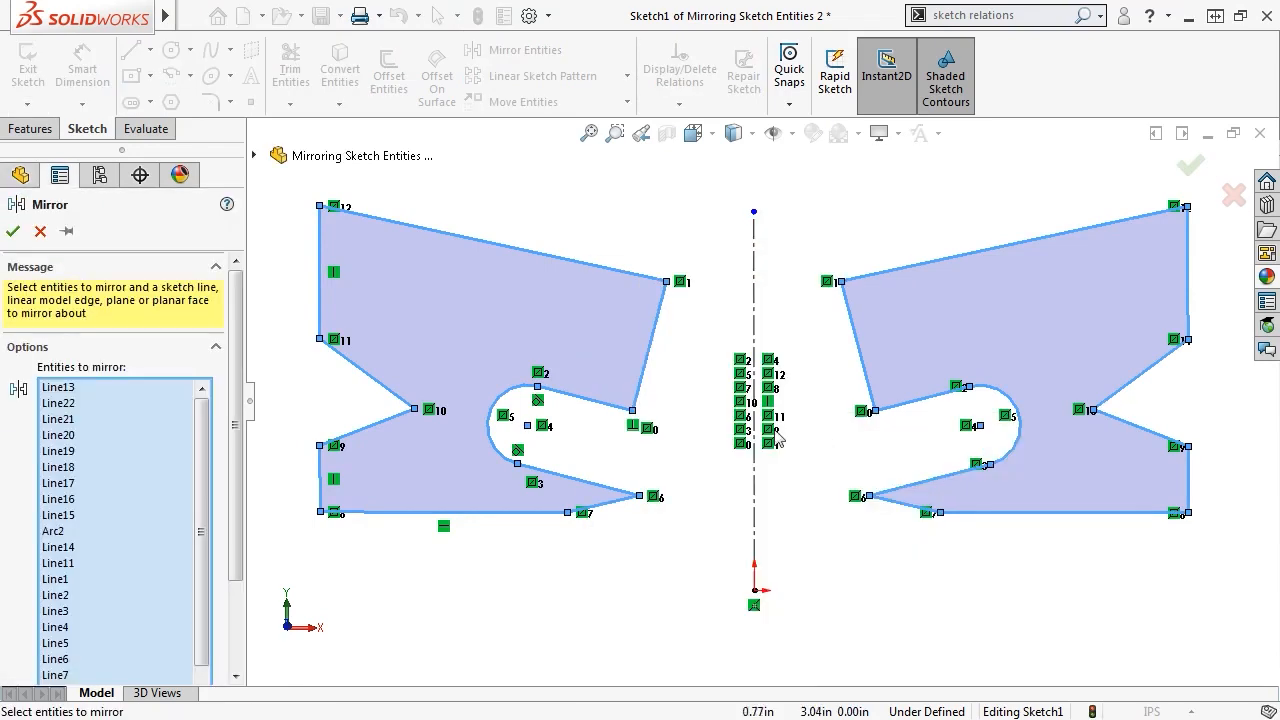
pyautogui.scroll(-3, 232, 483)
pyautogui.moveTo(229, 476); pyautogui.dragTo(230, 512)
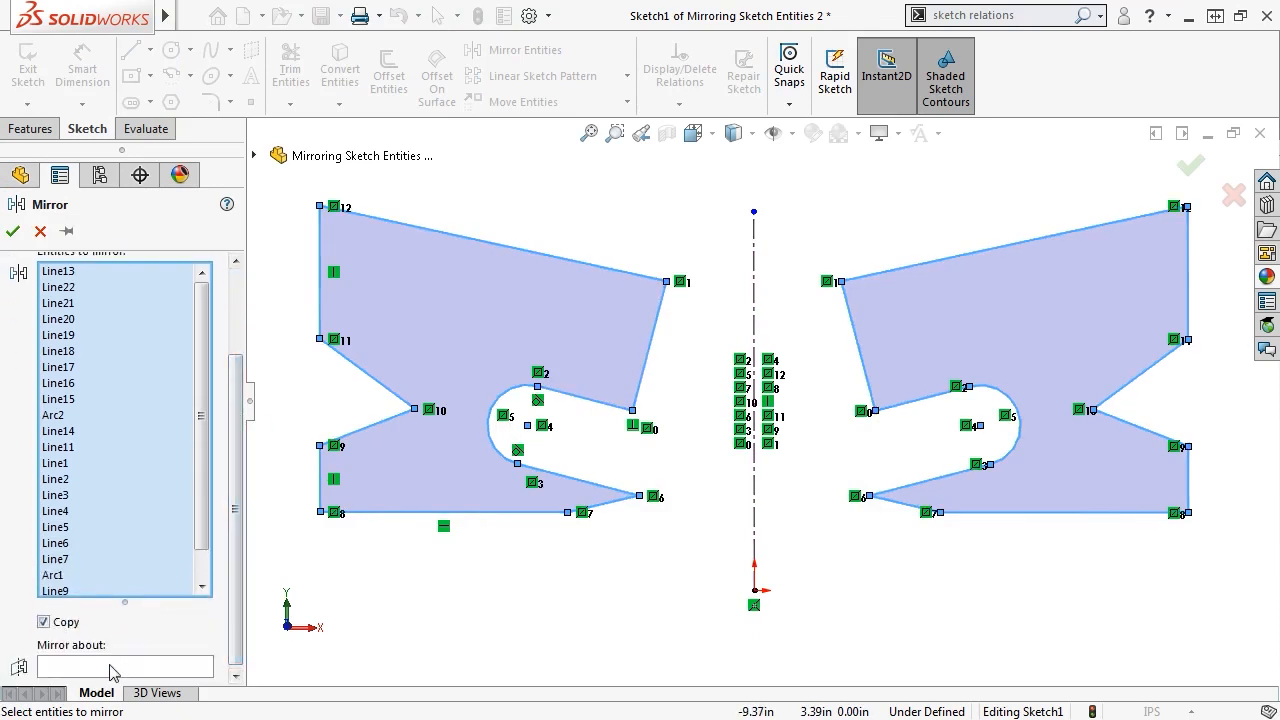
pyautogui.click(109, 666)
pyautogui.click(254, 155)
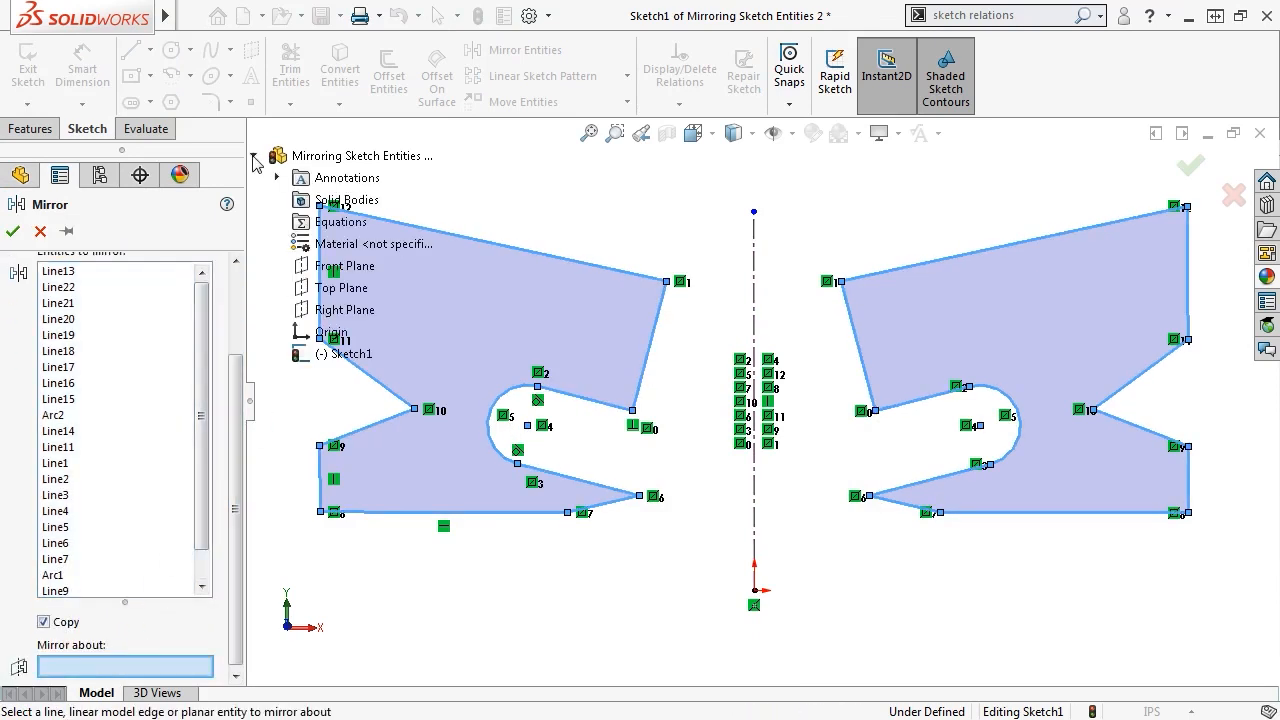
pyautogui.click(301, 288)
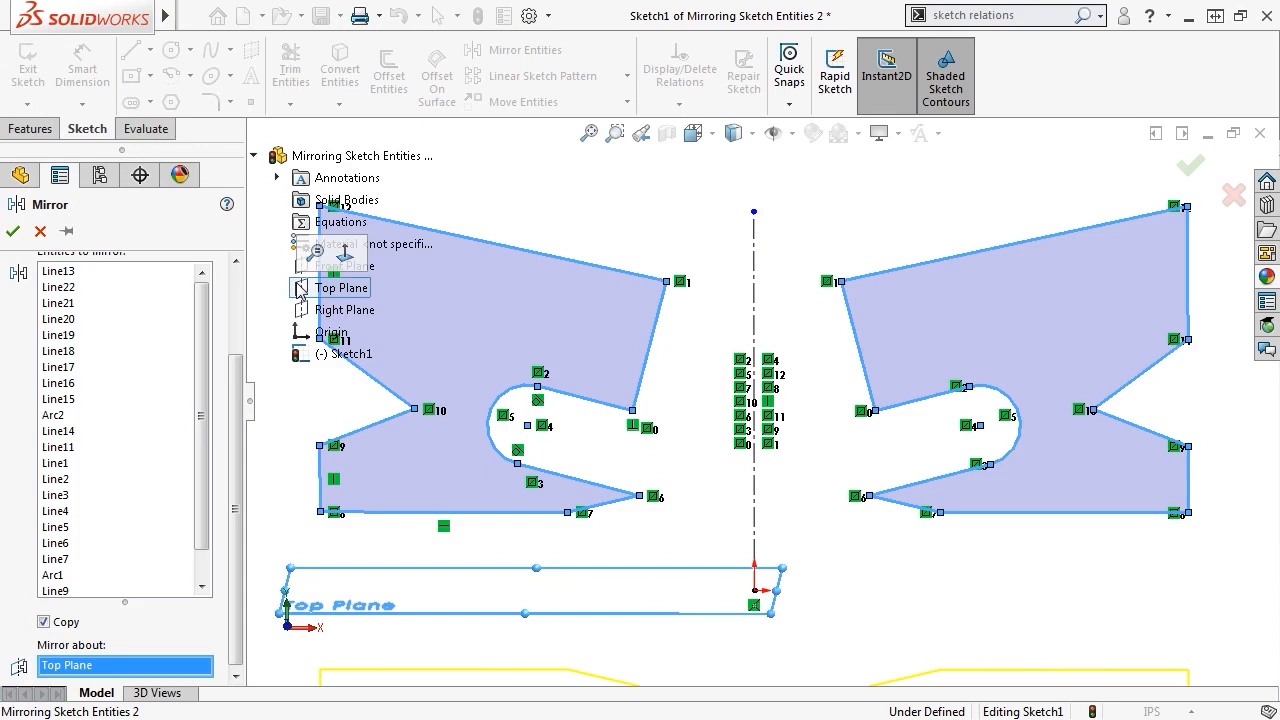
pyautogui.press('d')
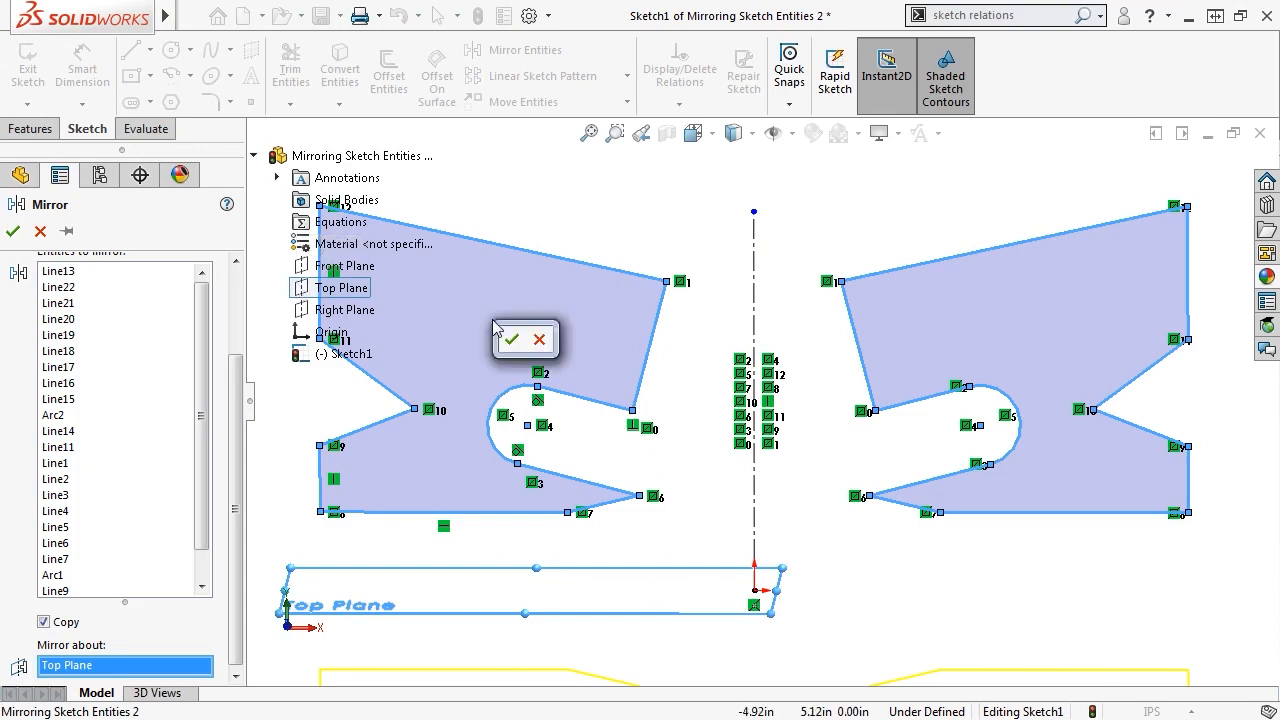
pyautogui.click(509, 340)
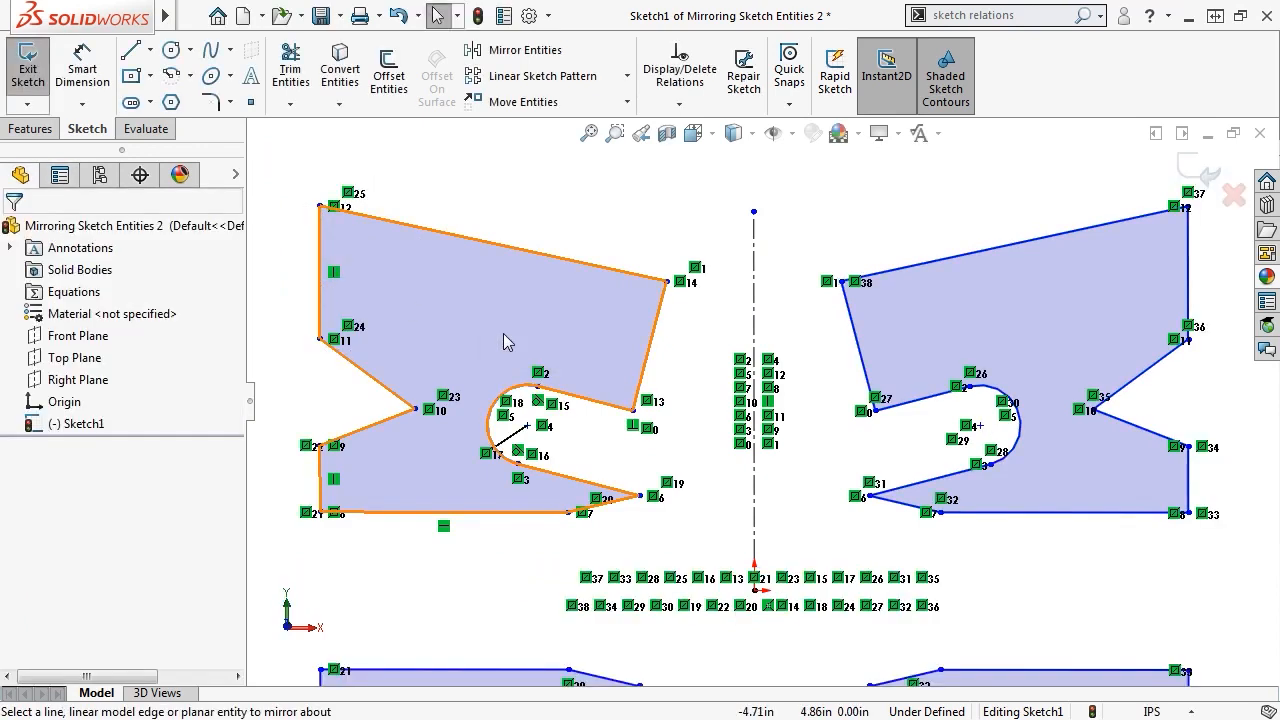
pyautogui.press('f')
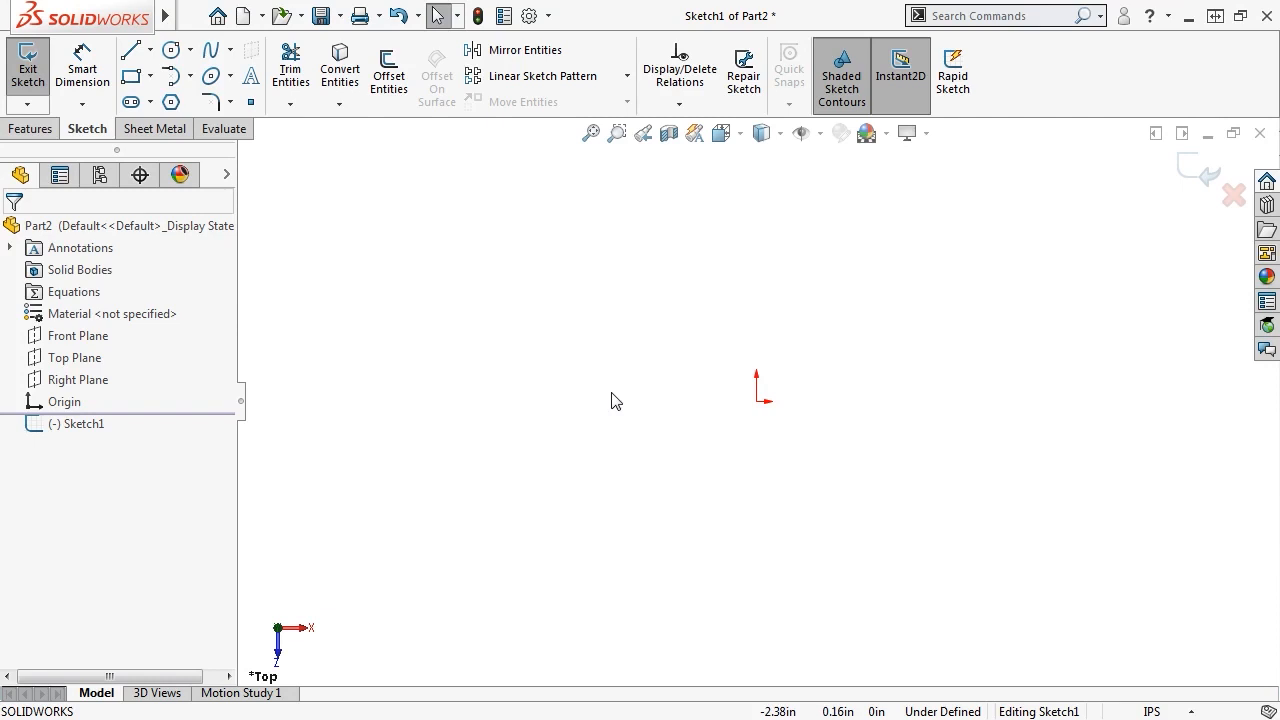
# Sketch a circle centered on the origin
pyautogui.click(172, 49)
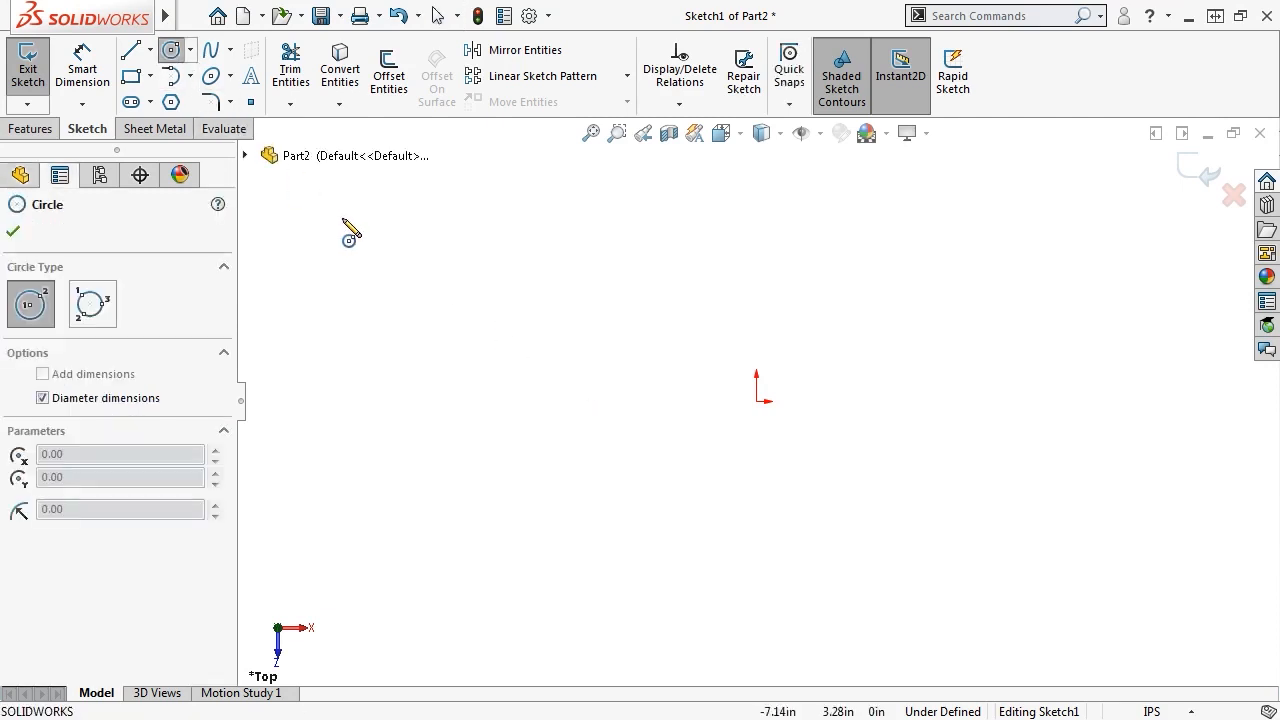
pyautogui.click(756, 401)
pyautogui.click(760, 356)
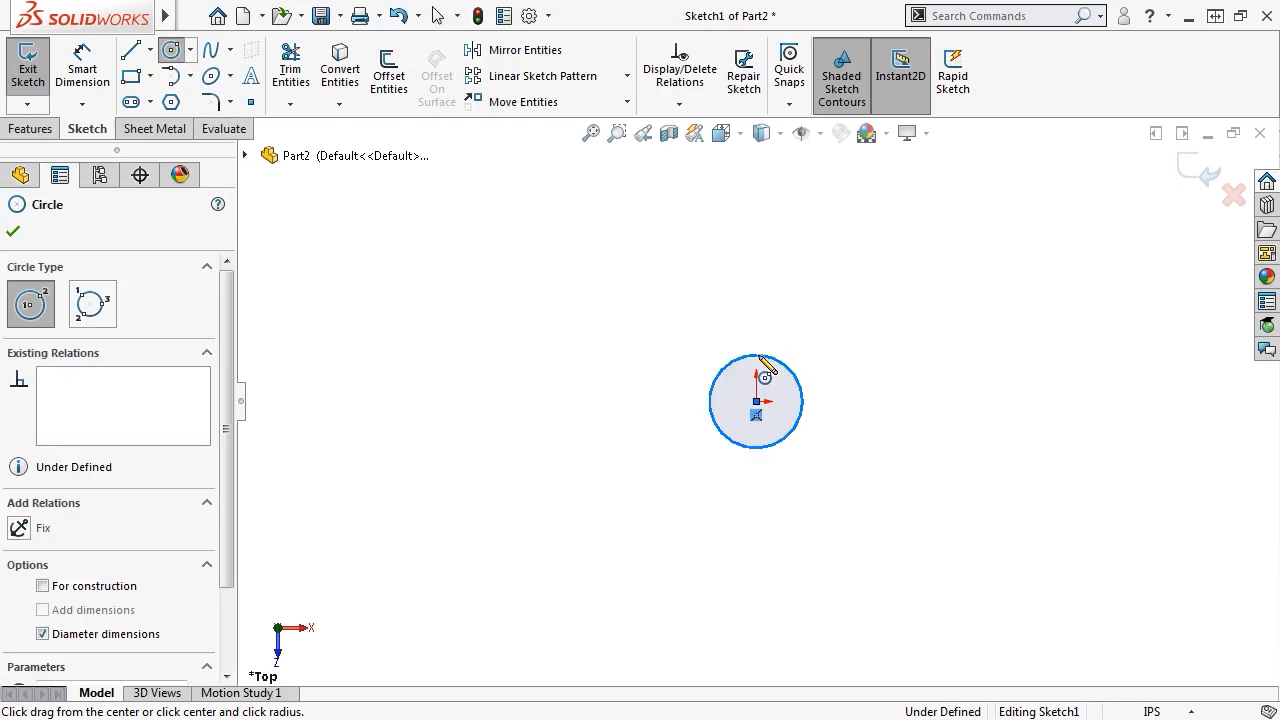
# Start a linear sketch pattern of the circle along the X-axis with 6 instances
pyautogui.click(579, 80)
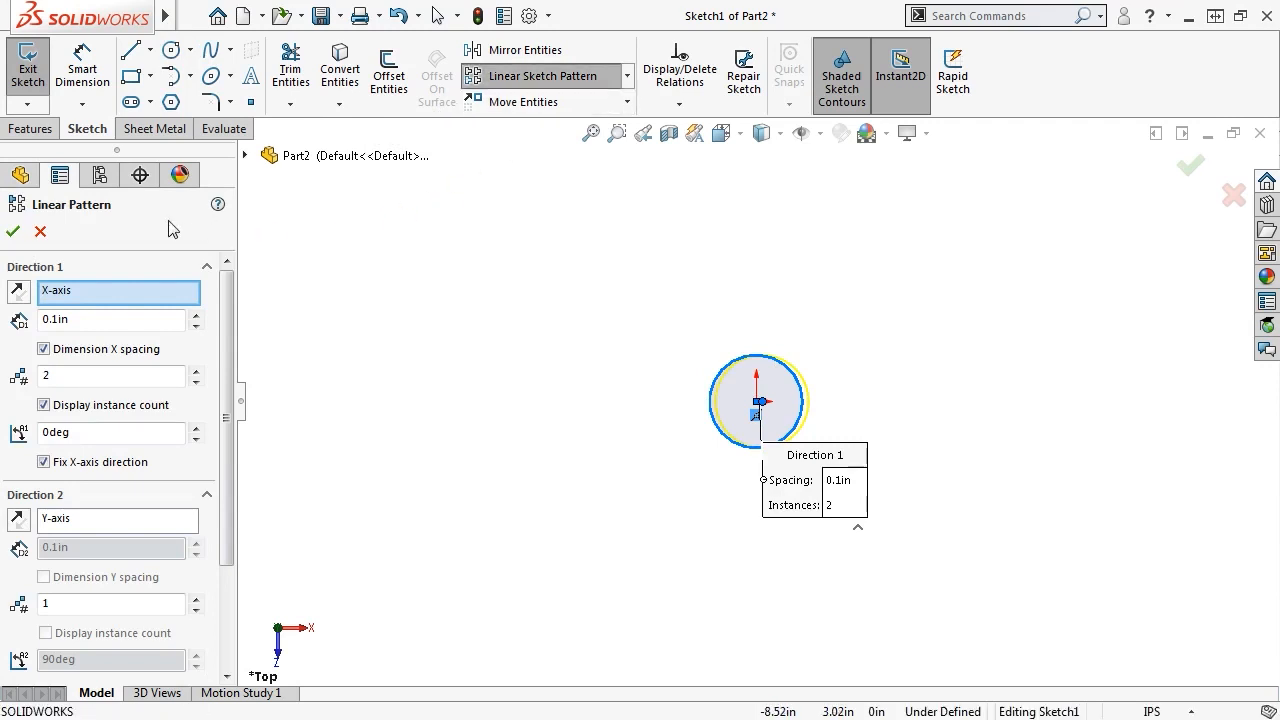
pyautogui.scroll(-1, 227, 320)
pyautogui.moveTo(227, 322); pyautogui.dragTo(226, 479)
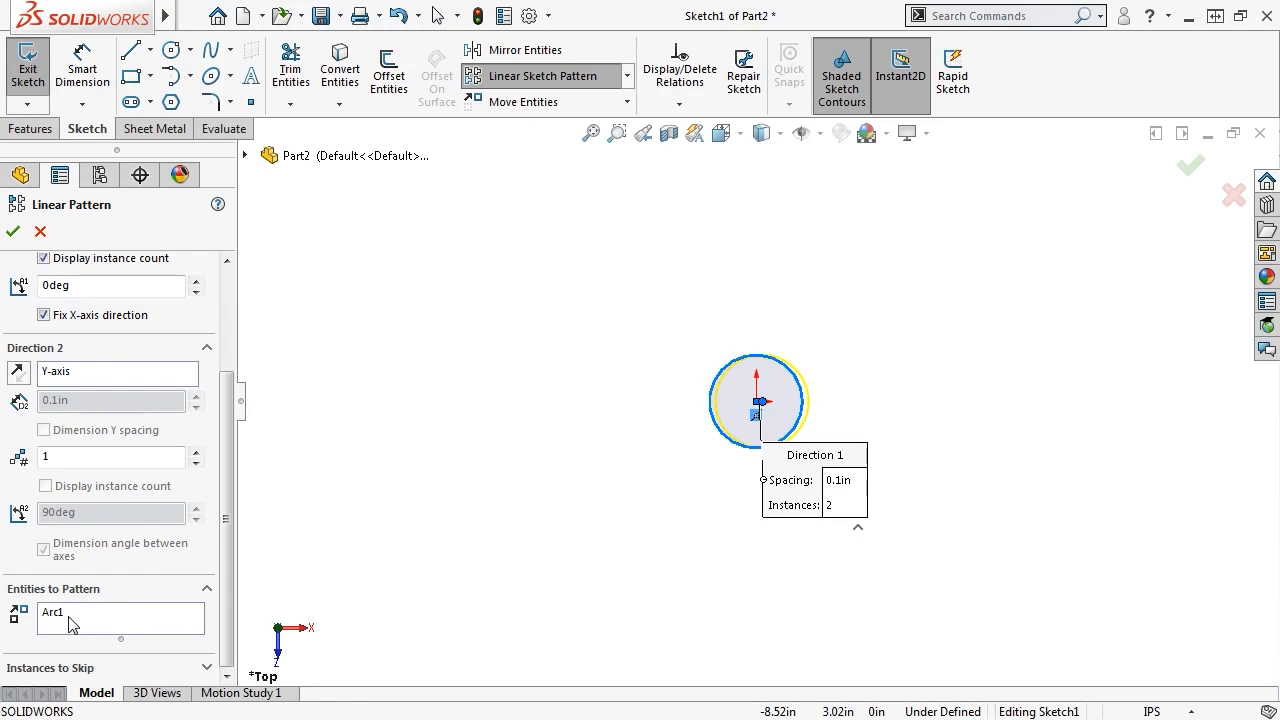
pyautogui.moveTo(227, 570); pyautogui.dragTo(256, 457)
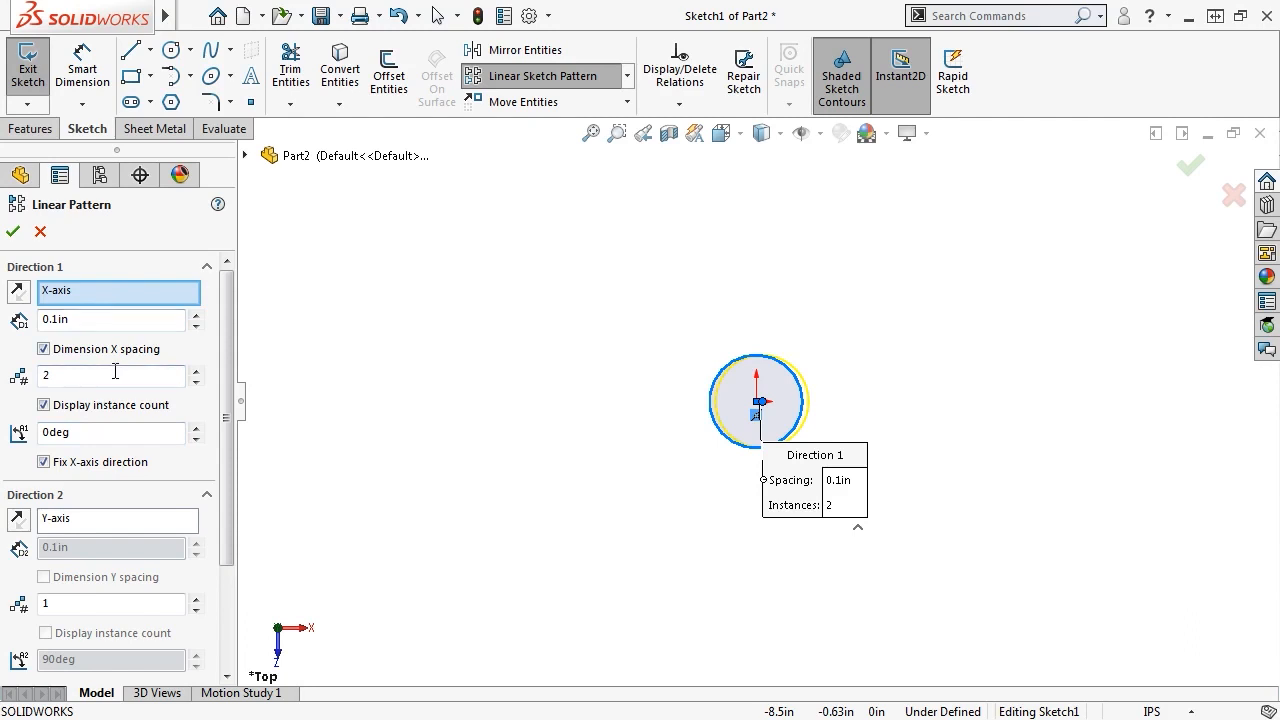
pyautogui.click(195, 370)
pyautogui.click(195, 370)
pyautogui.click(195, 370)
pyautogui.click(195, 370)
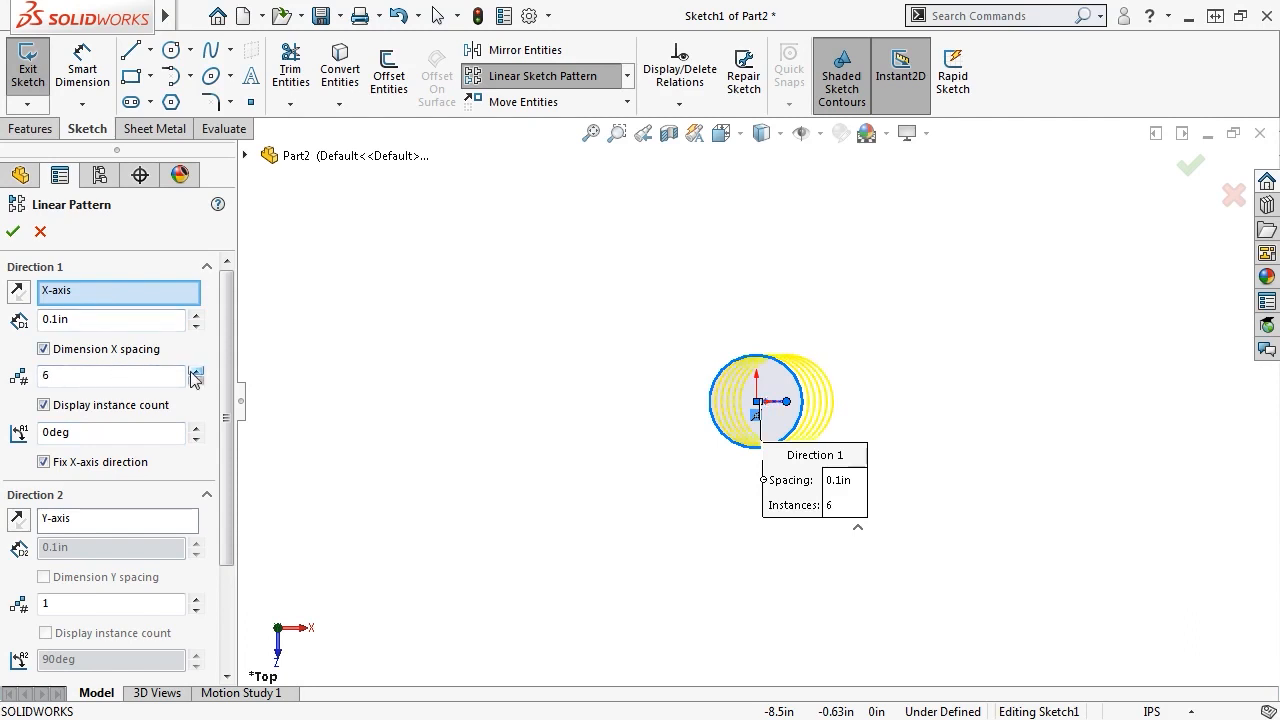
# Set the X-axis pattern spacing to 1.97 in, try a 4-degree direction angle, and return the angle to 0 degrees
pyautogui.click(158, 322)
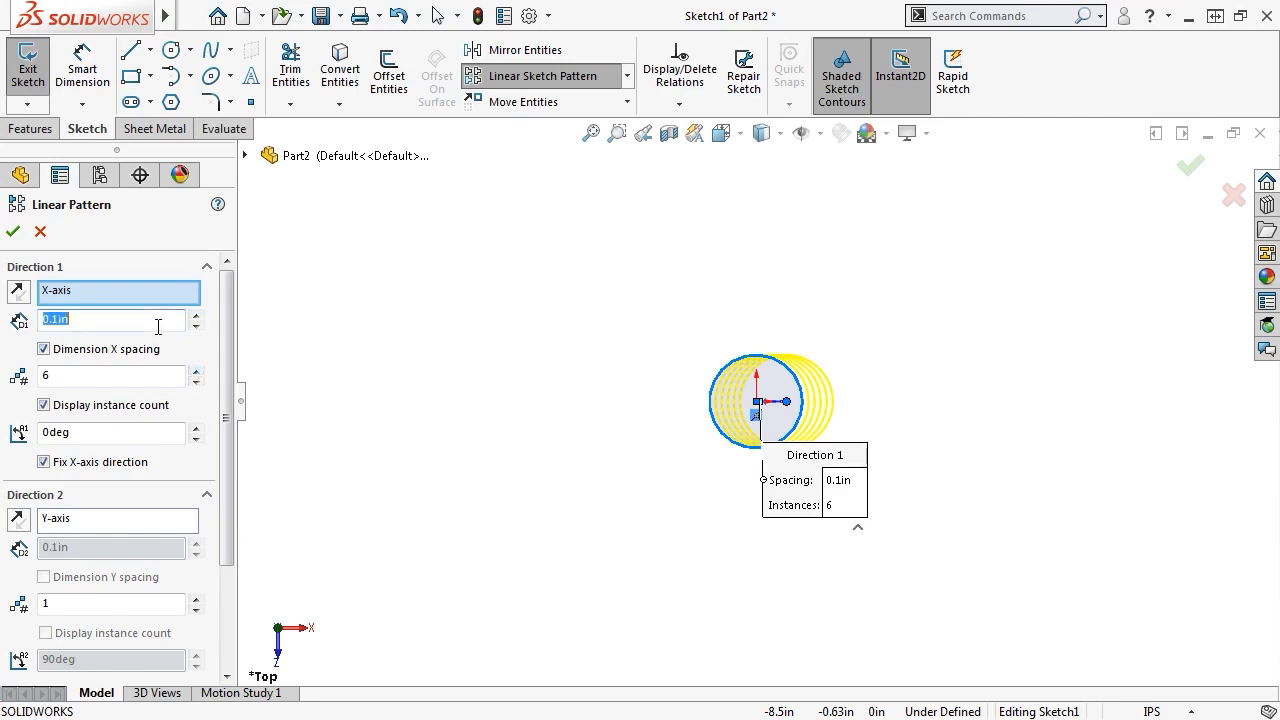
pyautogui.write('1.97')
pyautogui.press('Return')
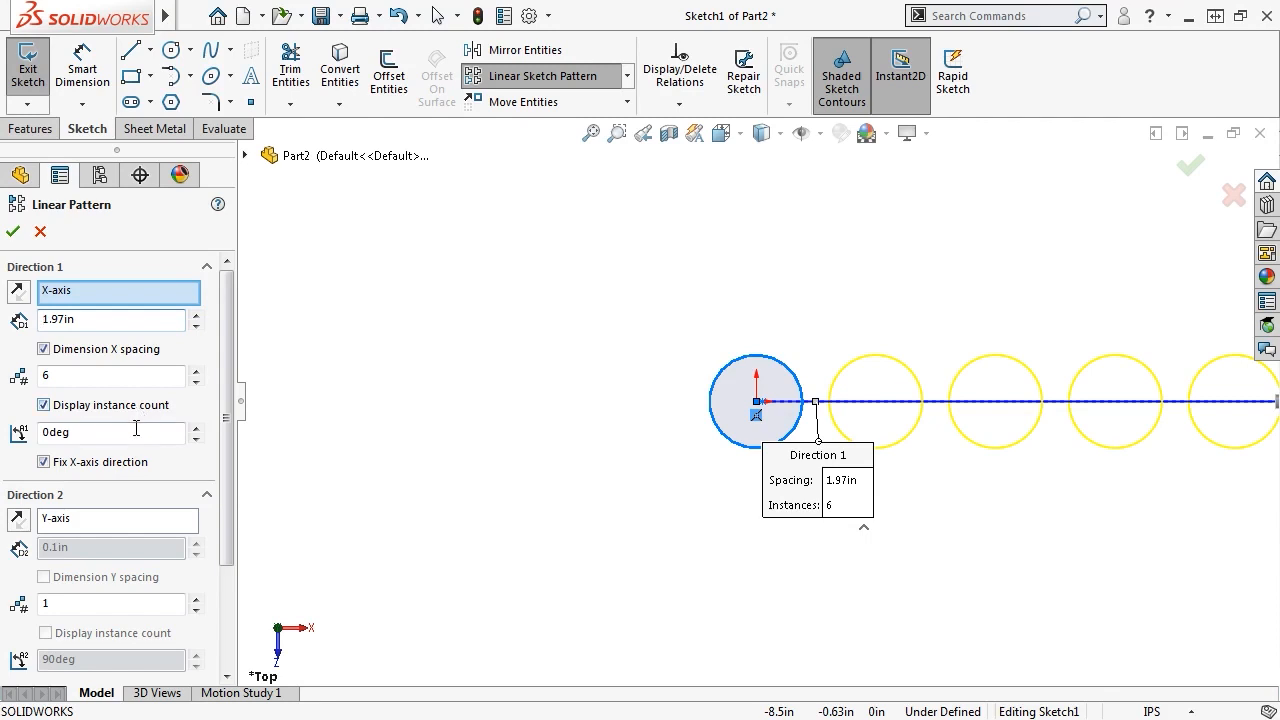
pyautogui.click(196, 428)
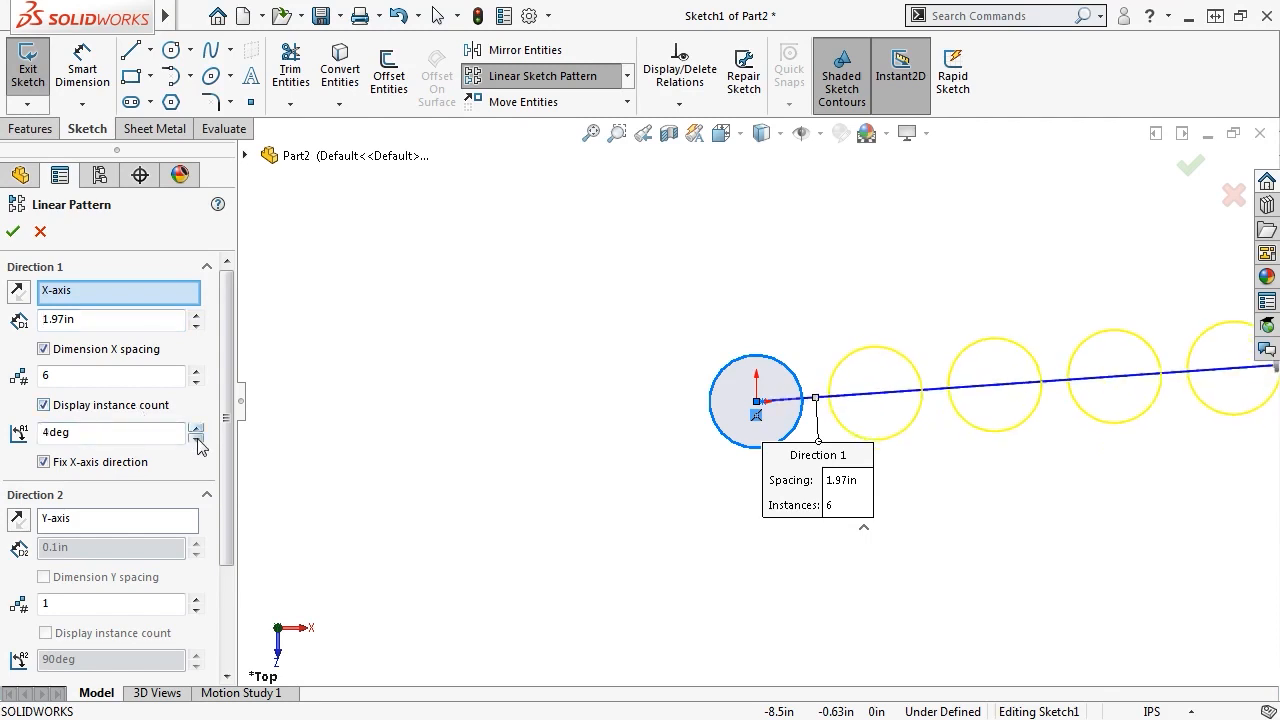
pyautogui.click(196, 439)
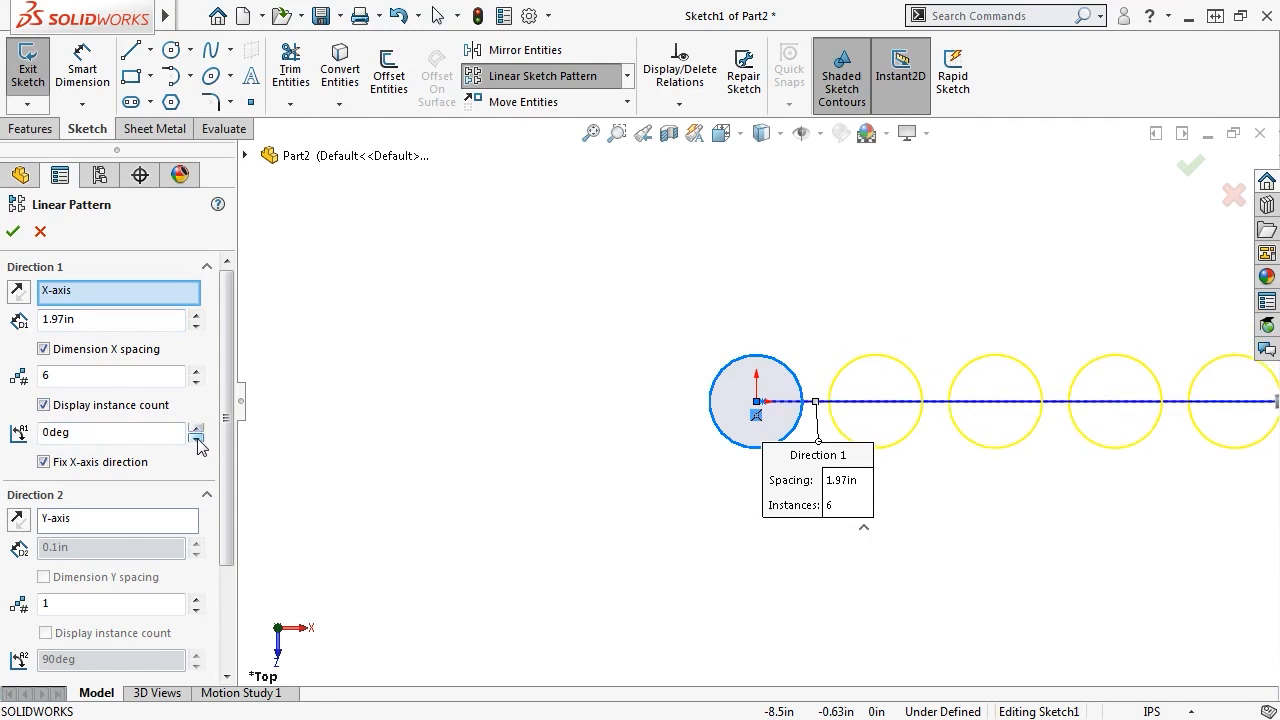
# Add a second pattern direction along the Y-axis with 2 instances spaced 2 in, and enable its Y spacing dimension
pyautogui.scroll(-3, 228, 510)
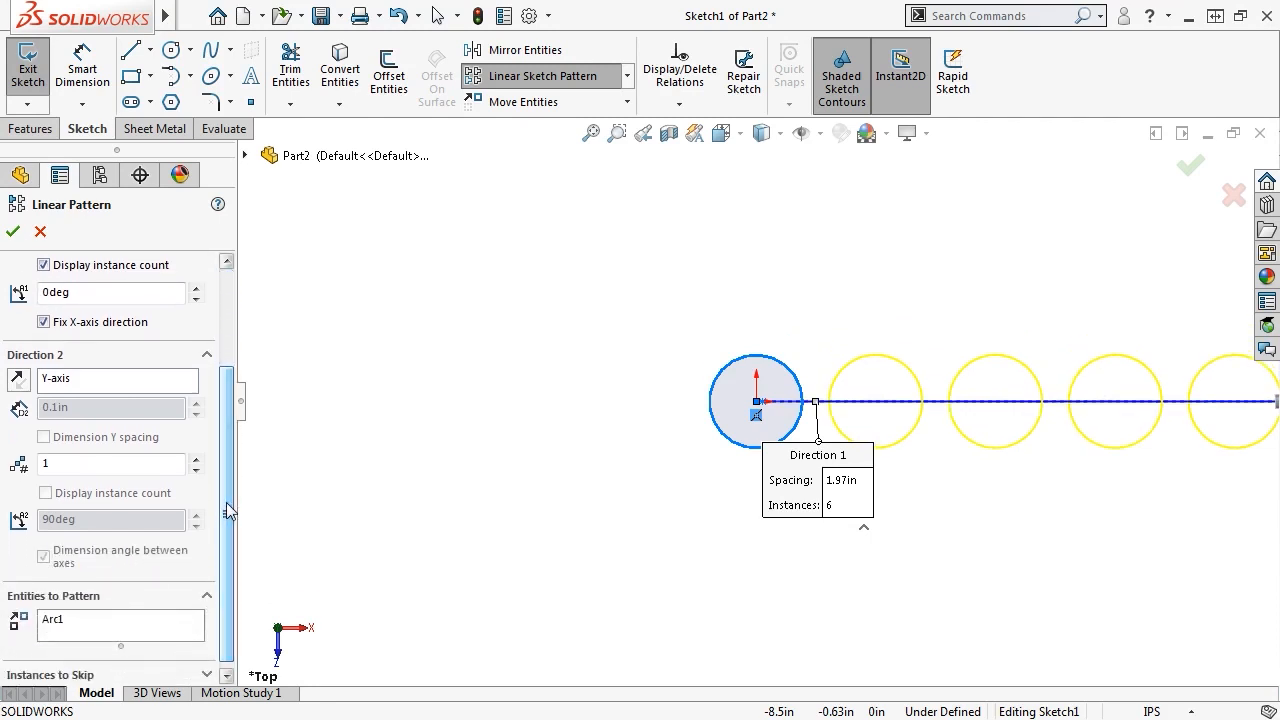
pyautogui.click(196, 460)
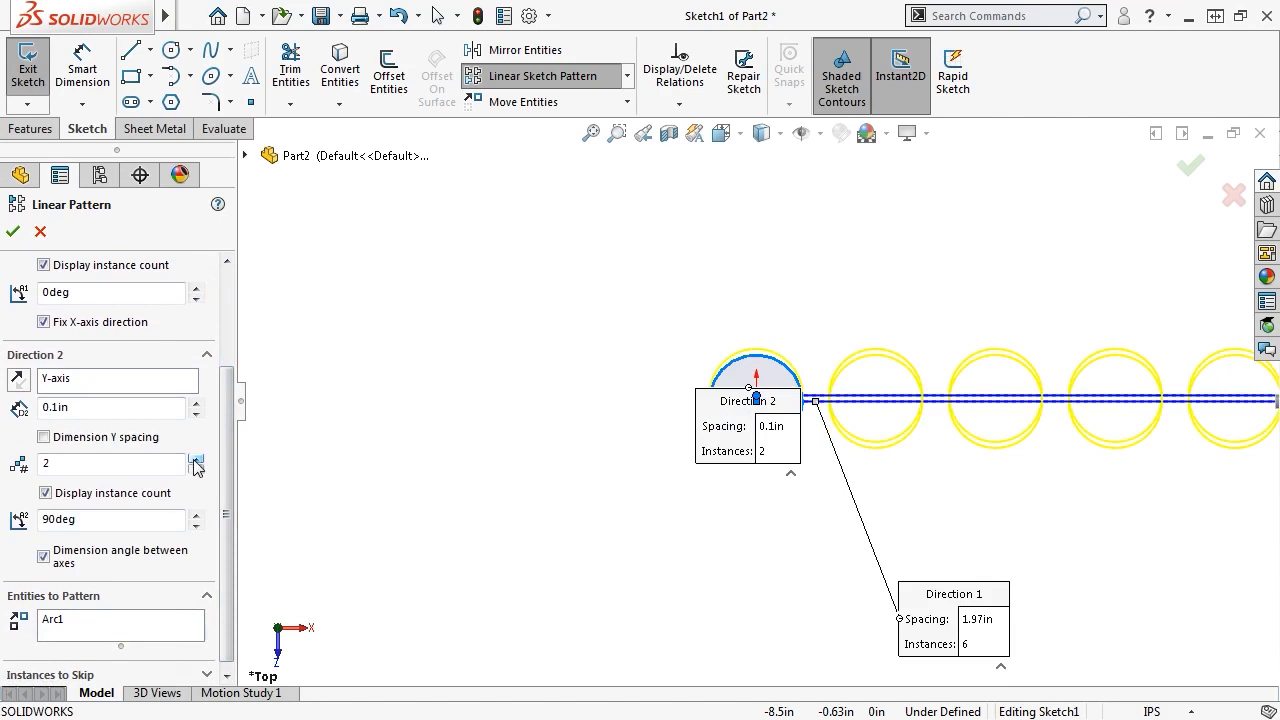
pyautogui.click(196, 403)
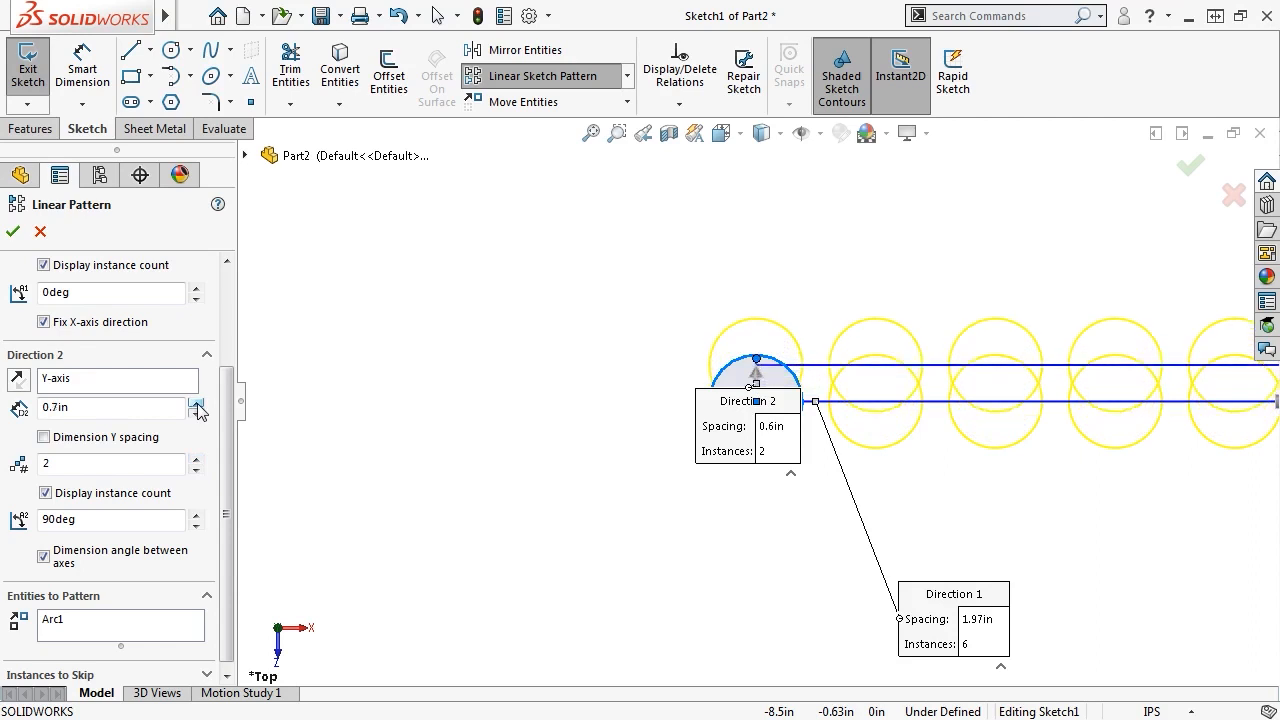
pyautogui.moveTo(196, 403); pyautogui.dragTo(196, 403)
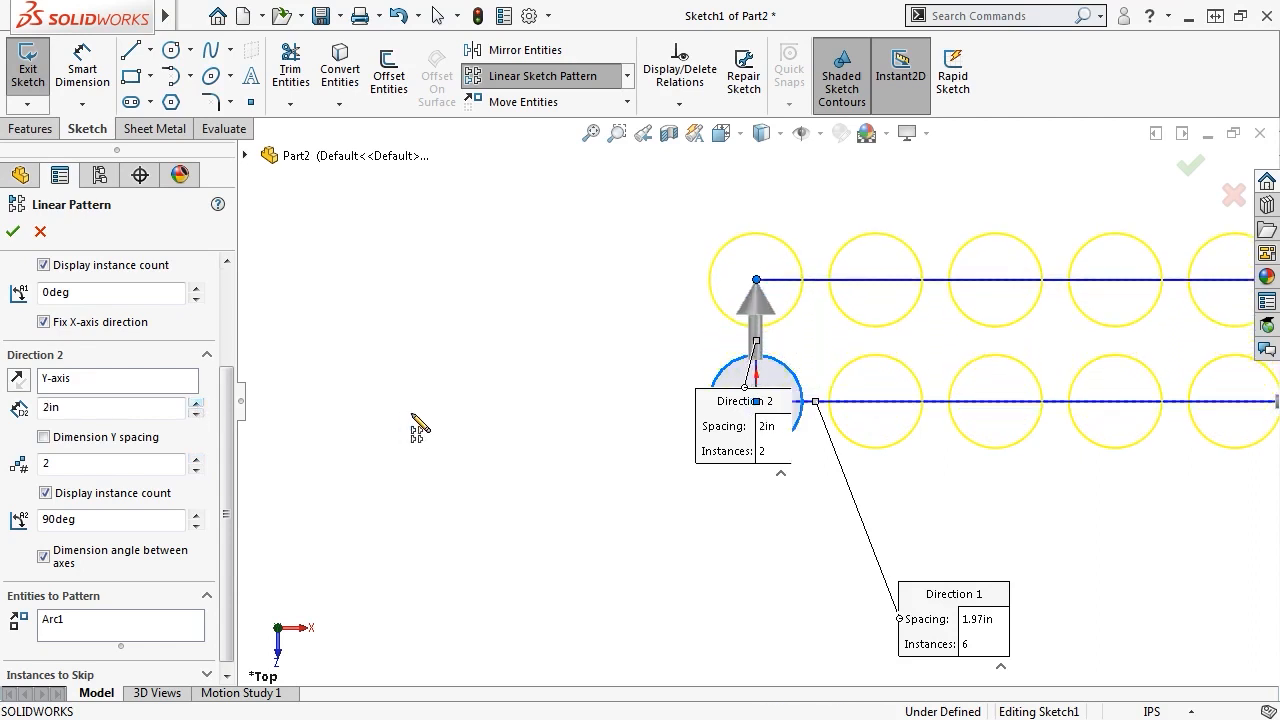
pyautogui.press('f')
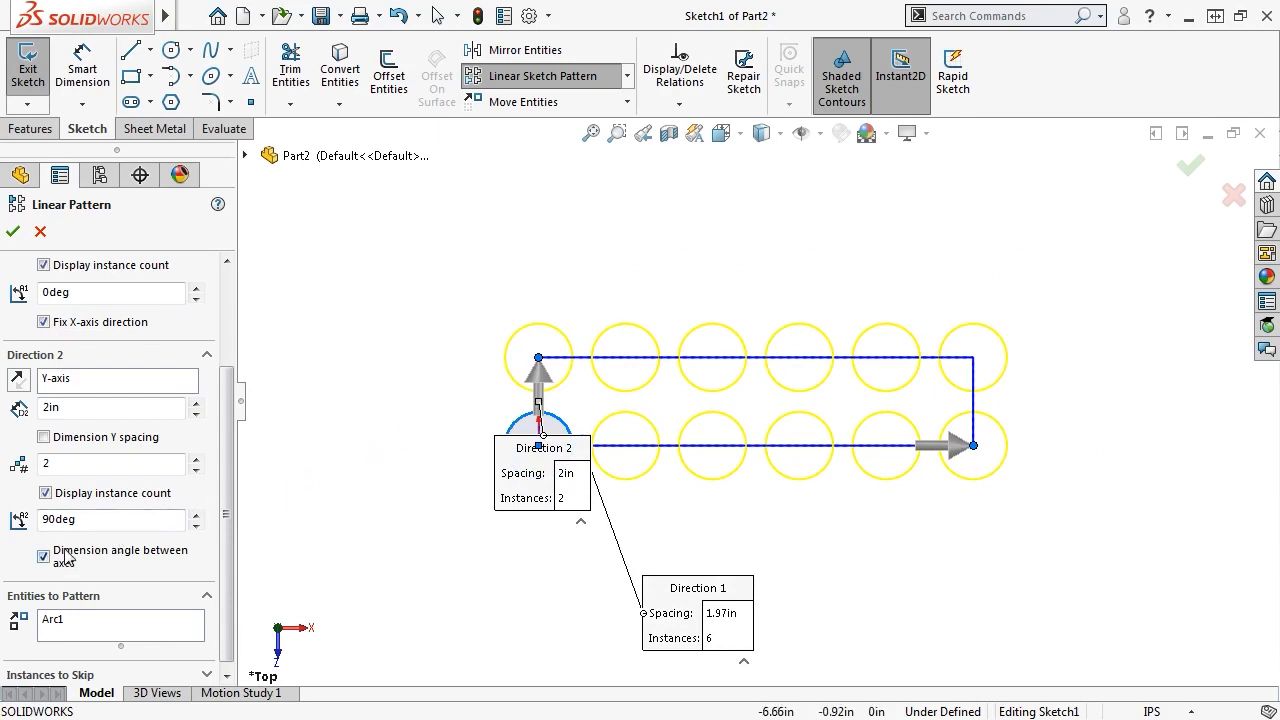
pyautogui.click(82, 444)
pyautogui.moveTo(229, 433); pyautogui.dragTo(204, 652)
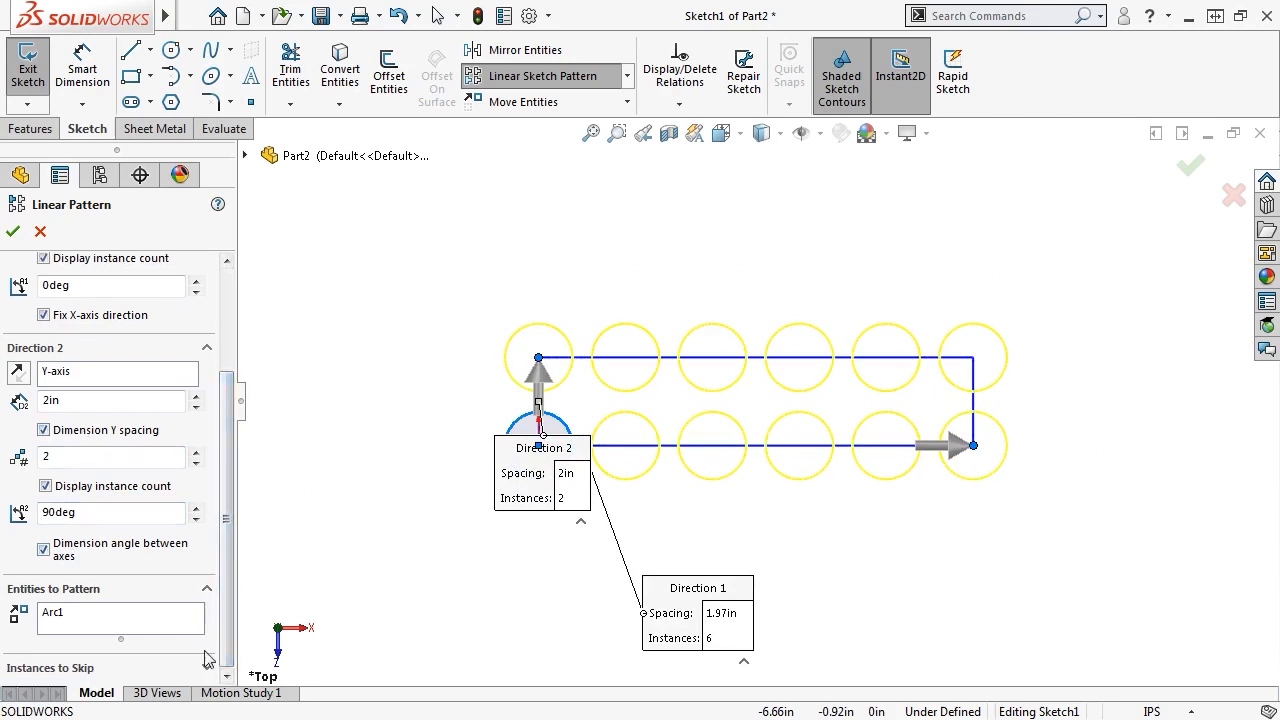
# Try skipping pattern instances (2,2) and (3,1), and restore both instances
pyautogui.click(206, 666)
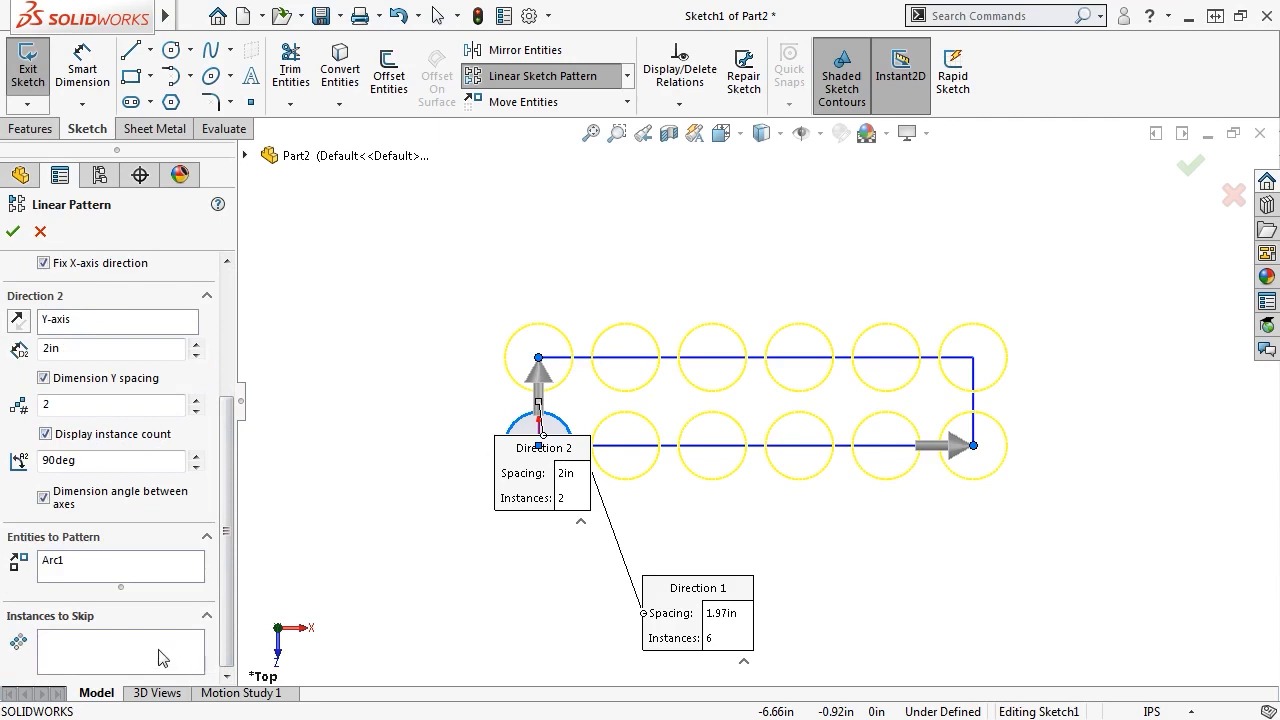
pyautogui.click(162, 657)
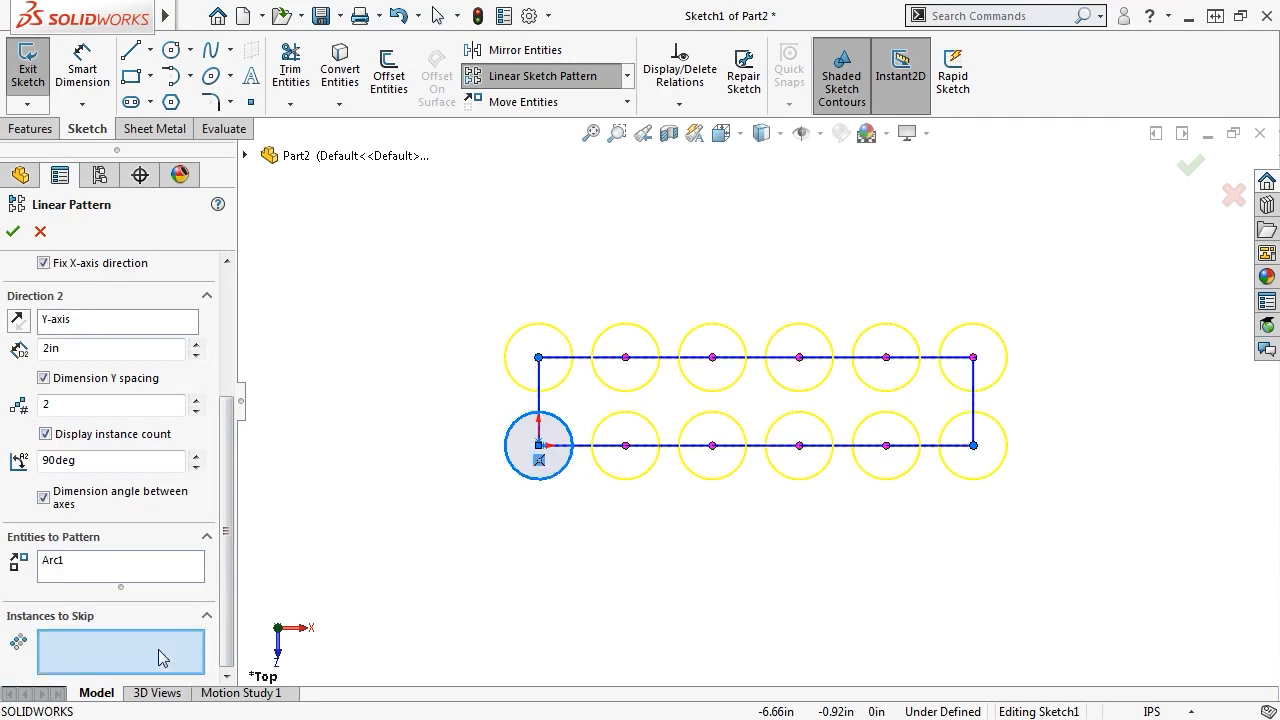
pyautogui.click(625, 358)
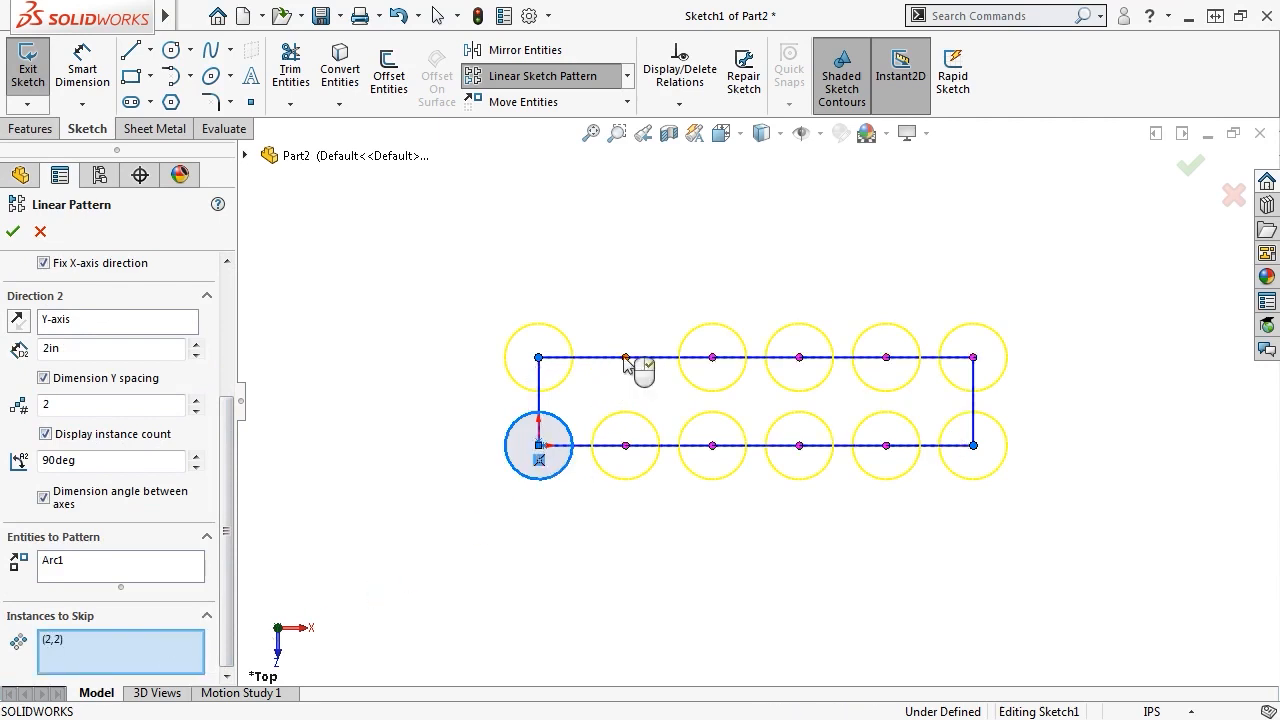
pyautogui.click(712, 446)
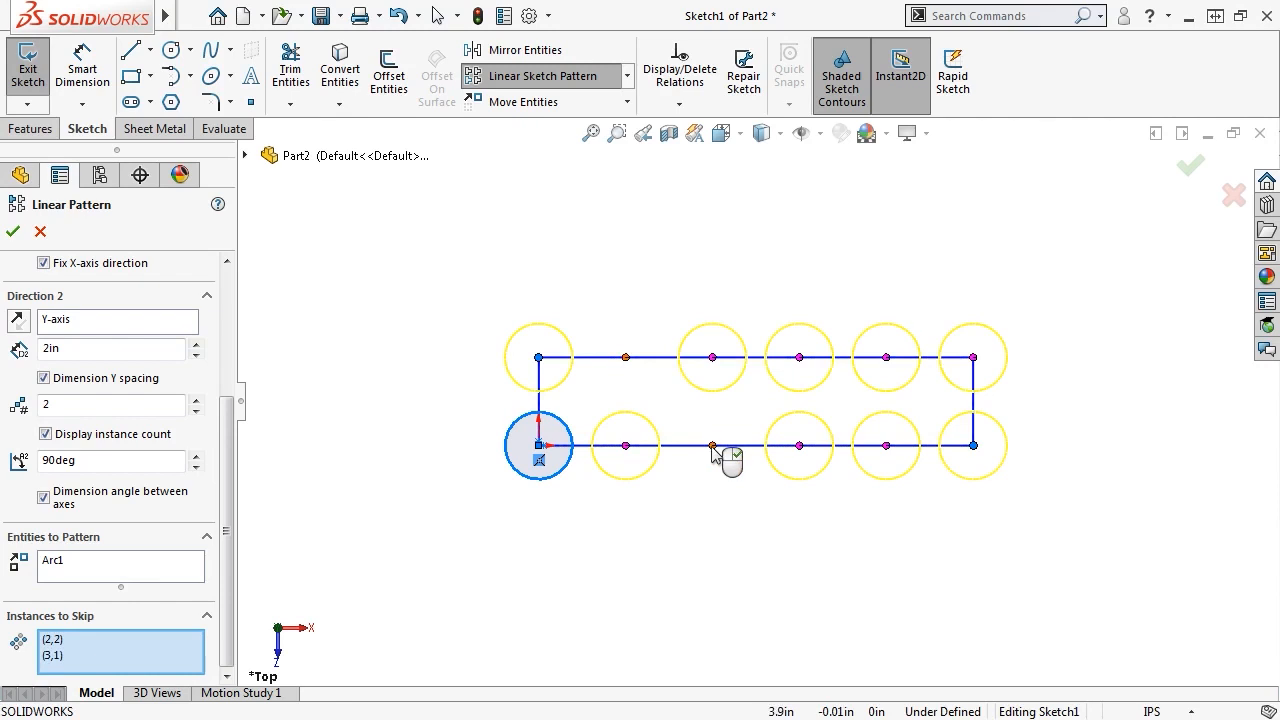
pyautogui.click(712, 446)
pyautogui.click(625, 358)
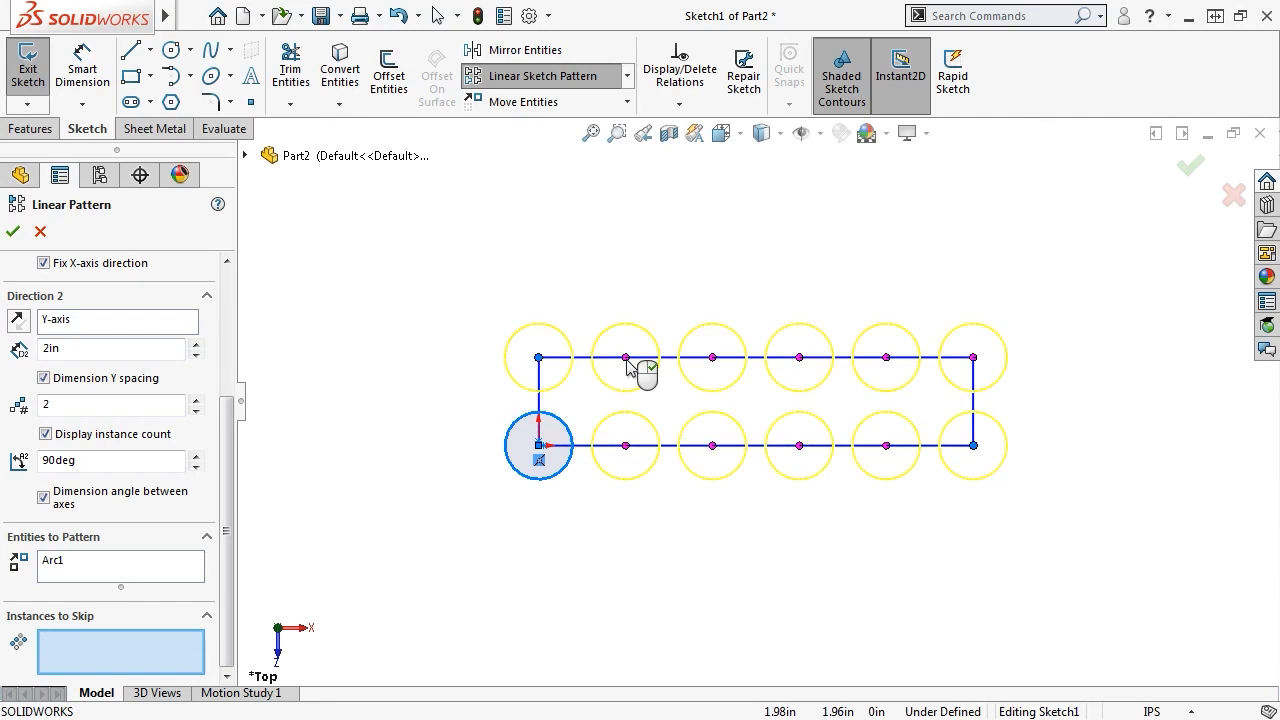
# Reduce the Y-axis direction to 1 instance and accept the linear pattern of circles
pyautogui.click(196, 411)
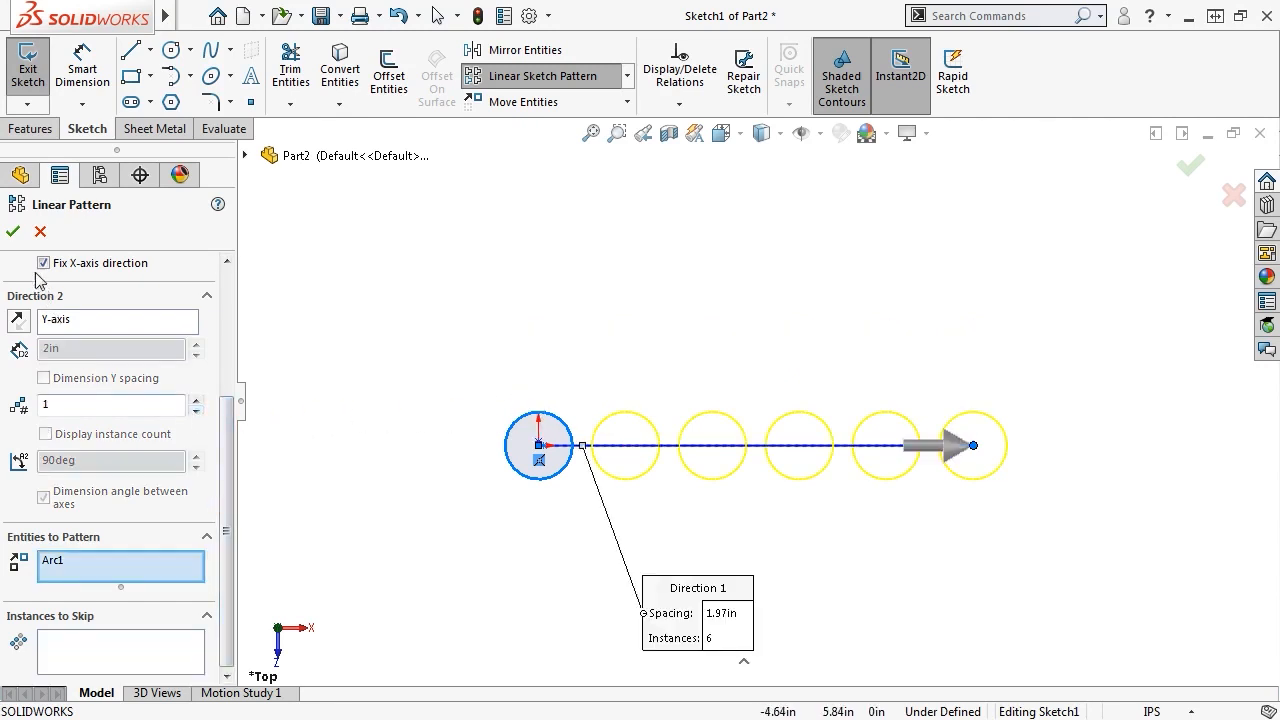
pyautogui.click(13, 231)
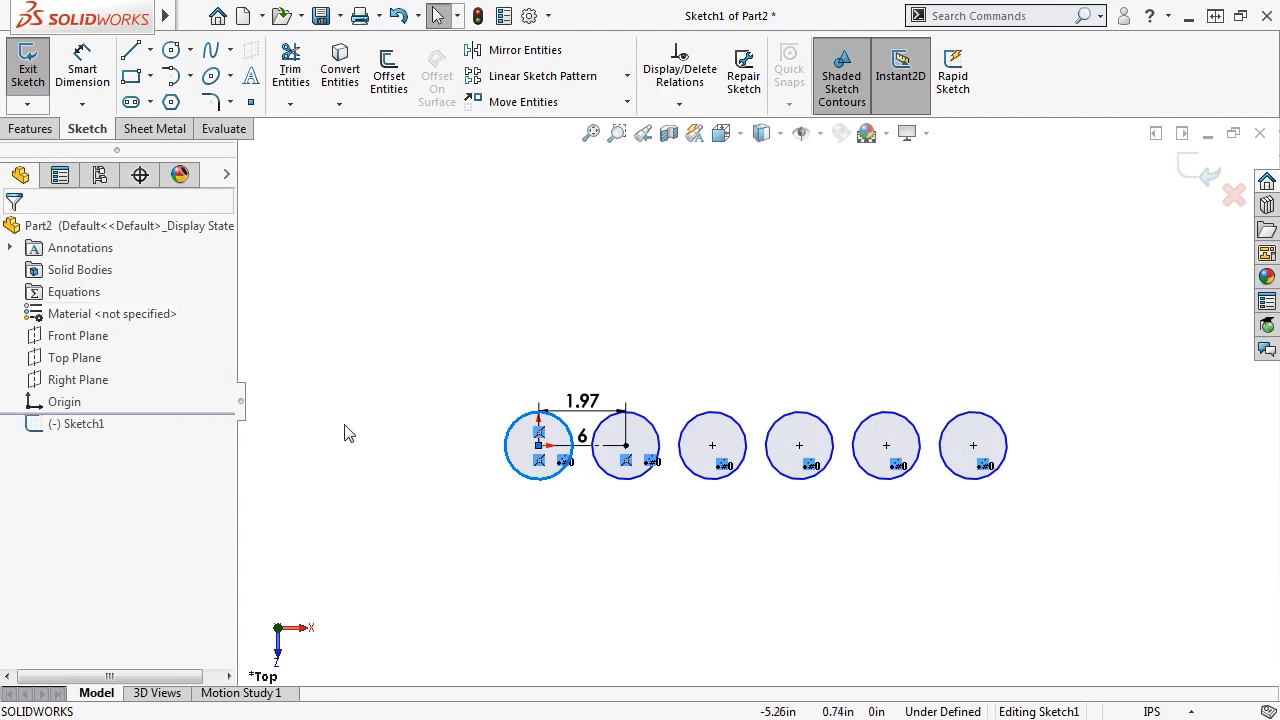
# Change the circle pattern's spacing dimension to 2 in and its instance count to 7
pyautogui.doubleClick(590, 402)
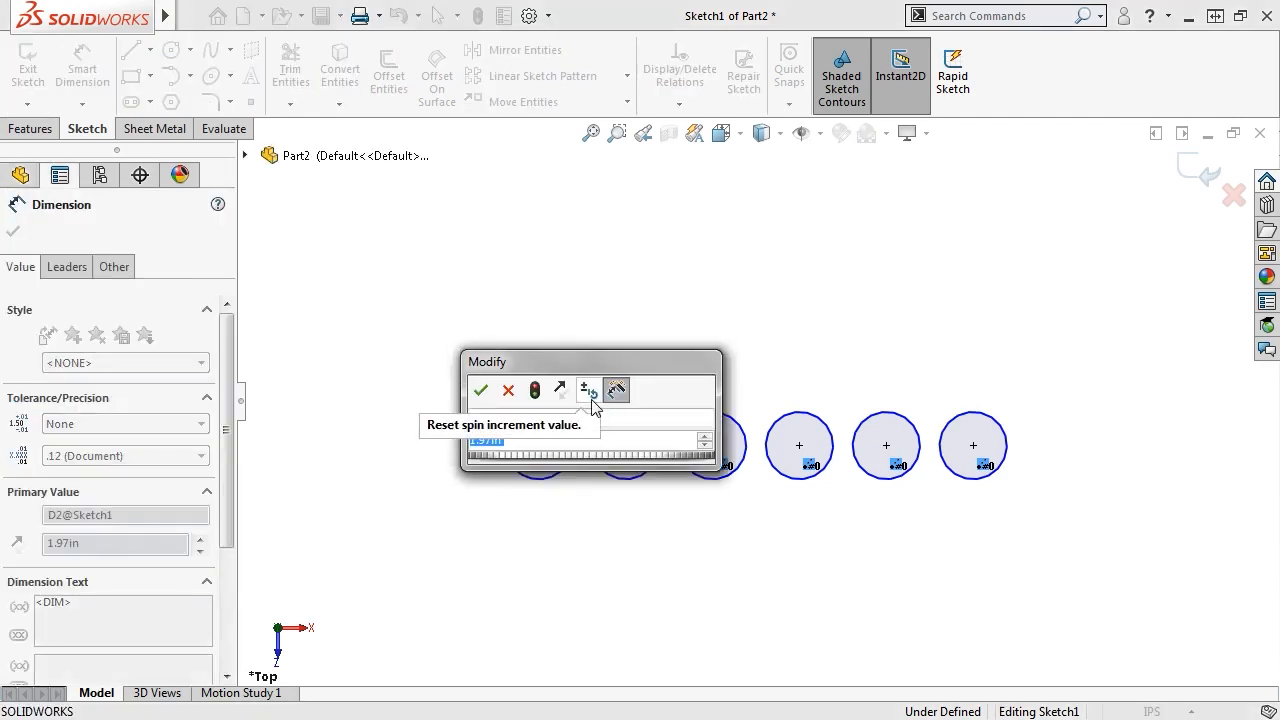
pyautogui.write('2')
pyautogui.press('Return')
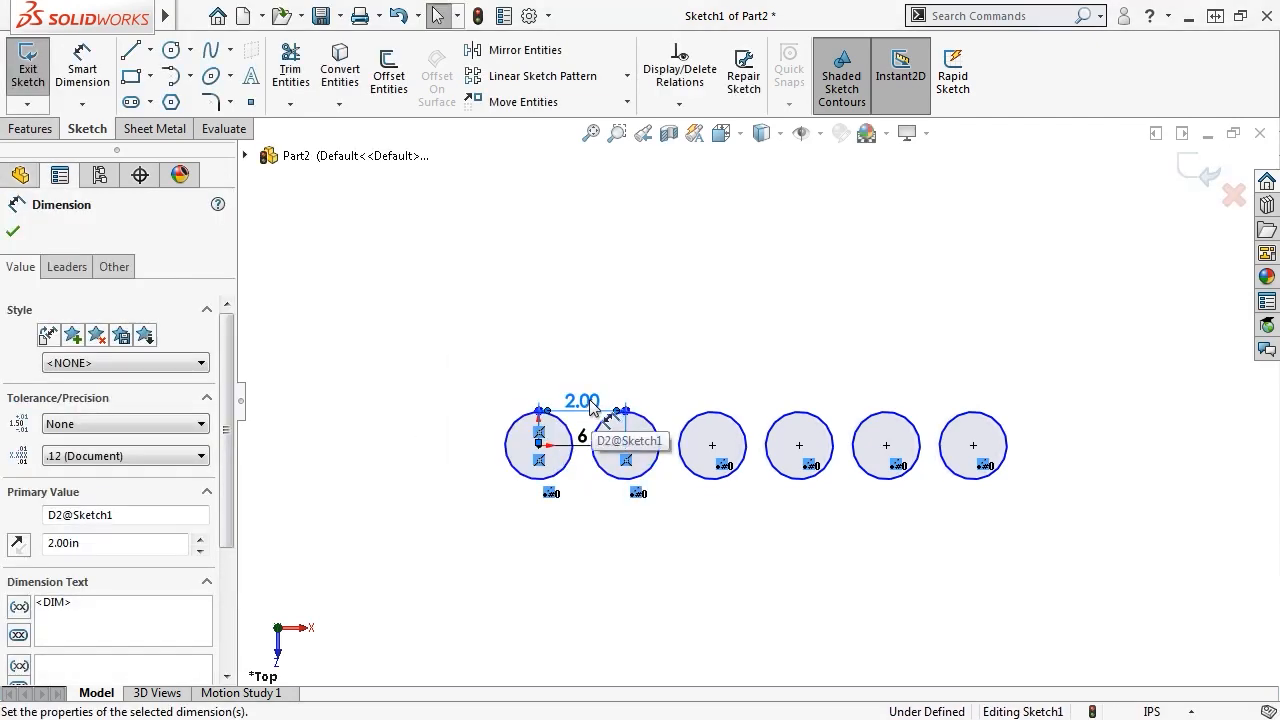
pyautogui.doubleClick(582, 436)
pyautogui.write('7')
pyautogui.press('Return')
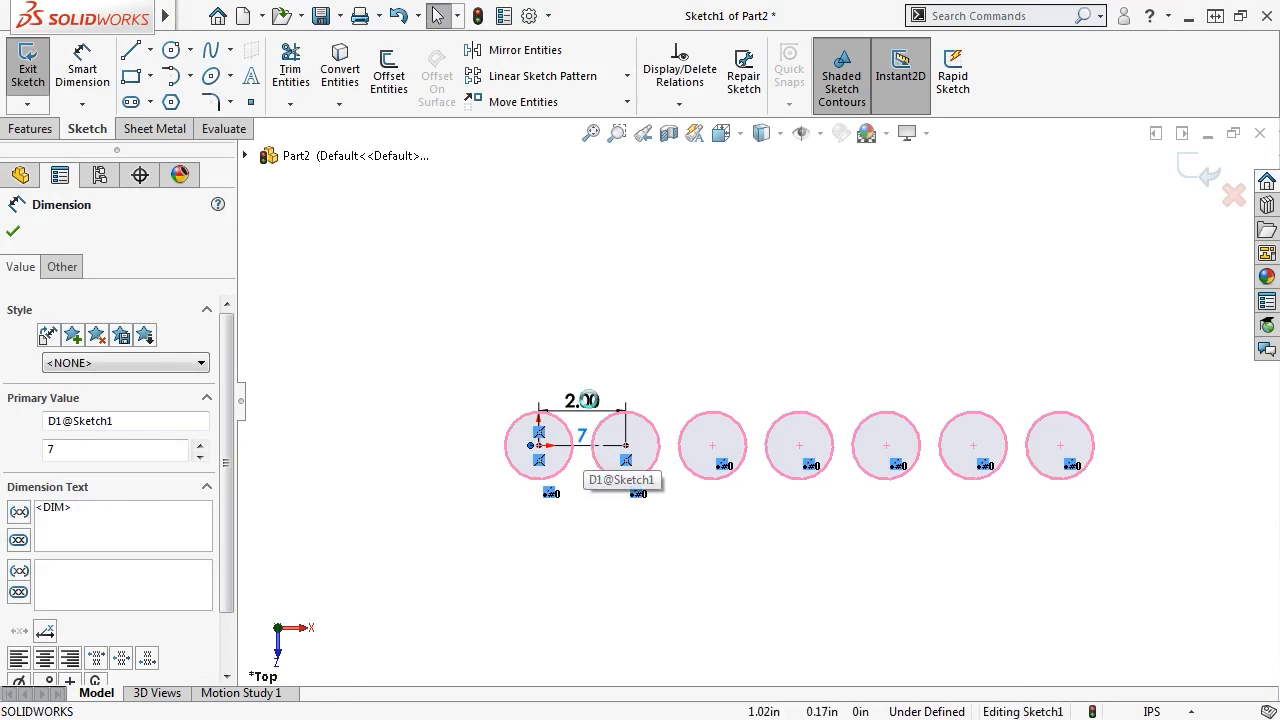
# Start a circular sketch pattern about the origin with all seven circles in the row as the entities to pattern
pyautogui.click(627, 77)
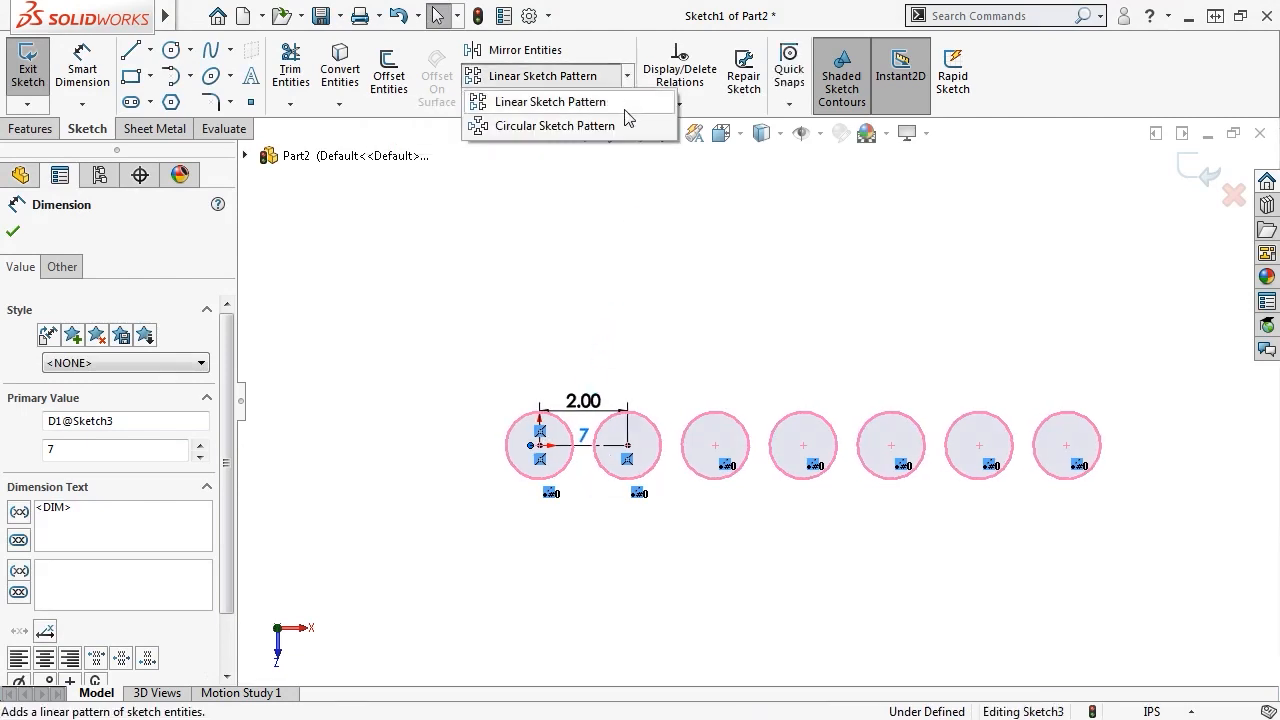
pyautogui.click(552, 126)
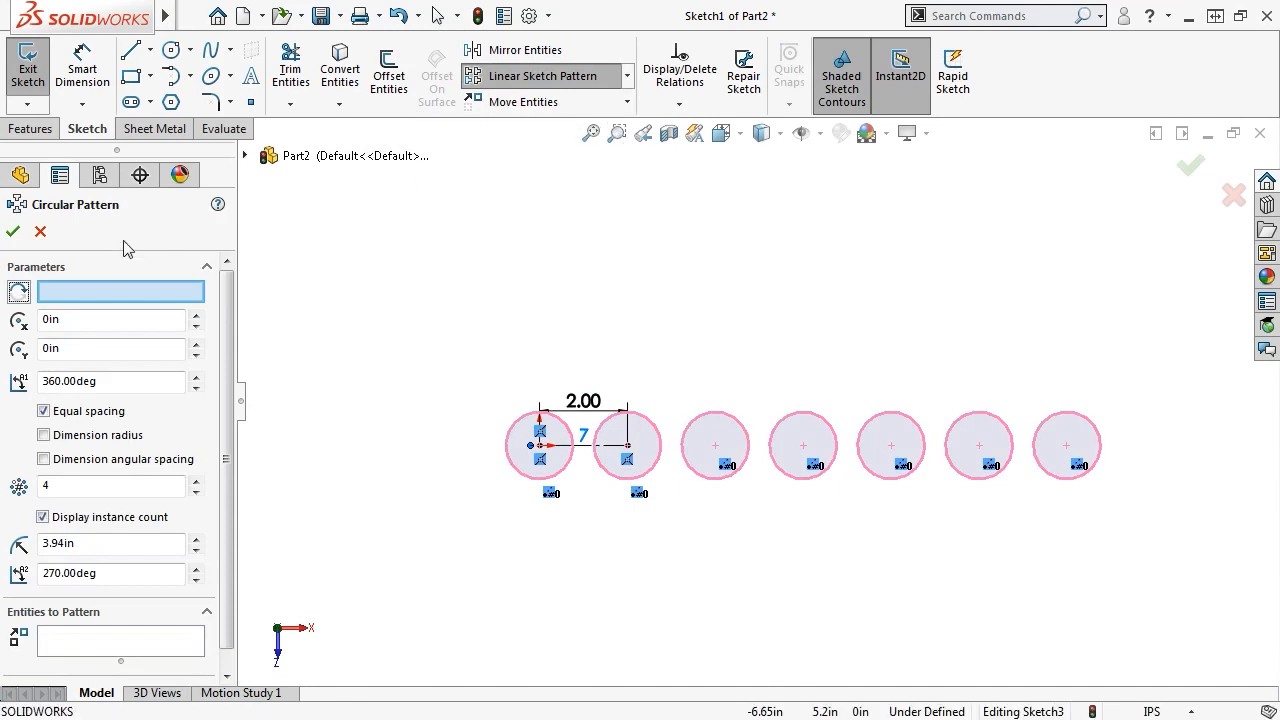
pyautogui.scroll(-1, 128, 657)
pyautogui.click(126, 624)
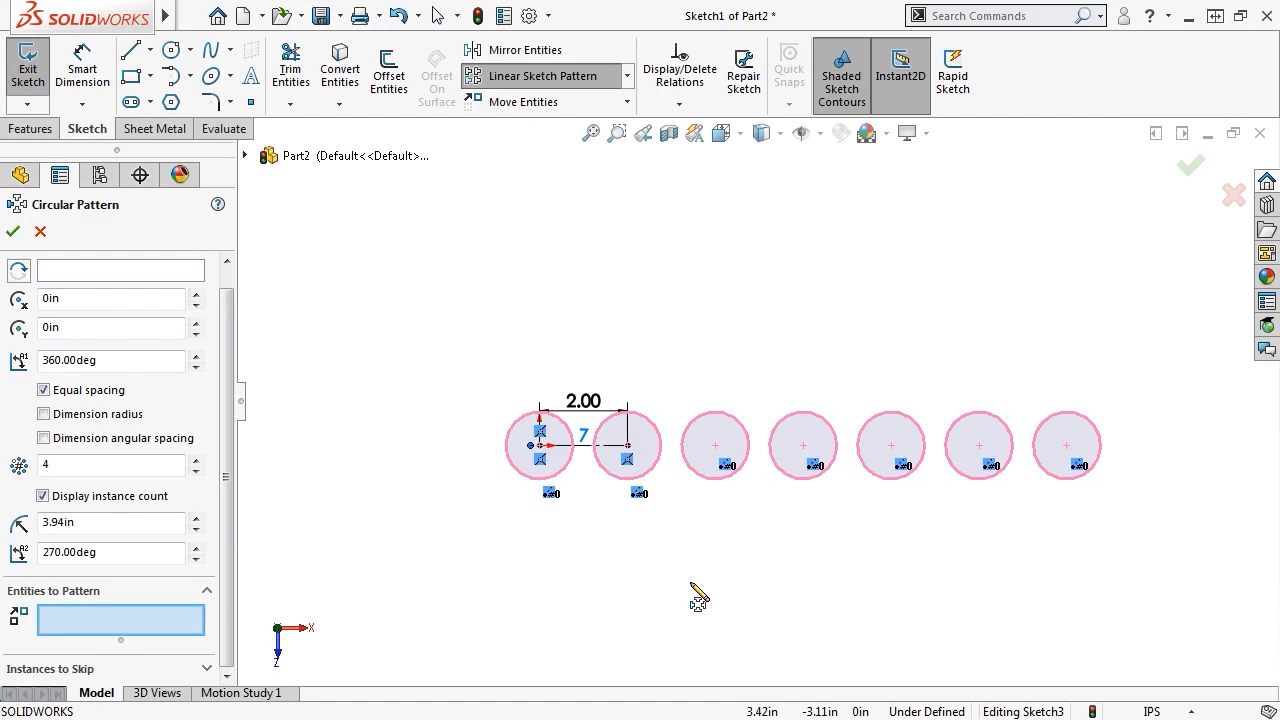
pyautogui.click(566, 469)
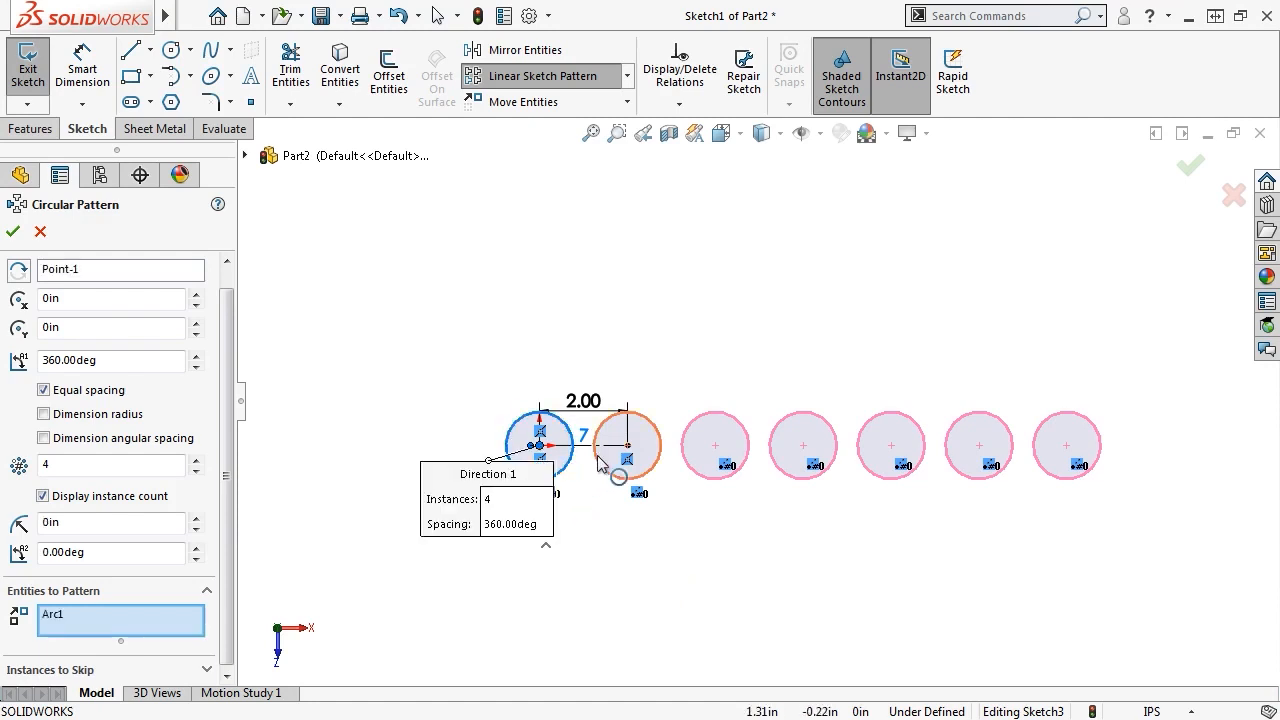
pyautogui.click(598, 458)
pyautogui.click(715, 479)
pyautogui.click(783, 478)
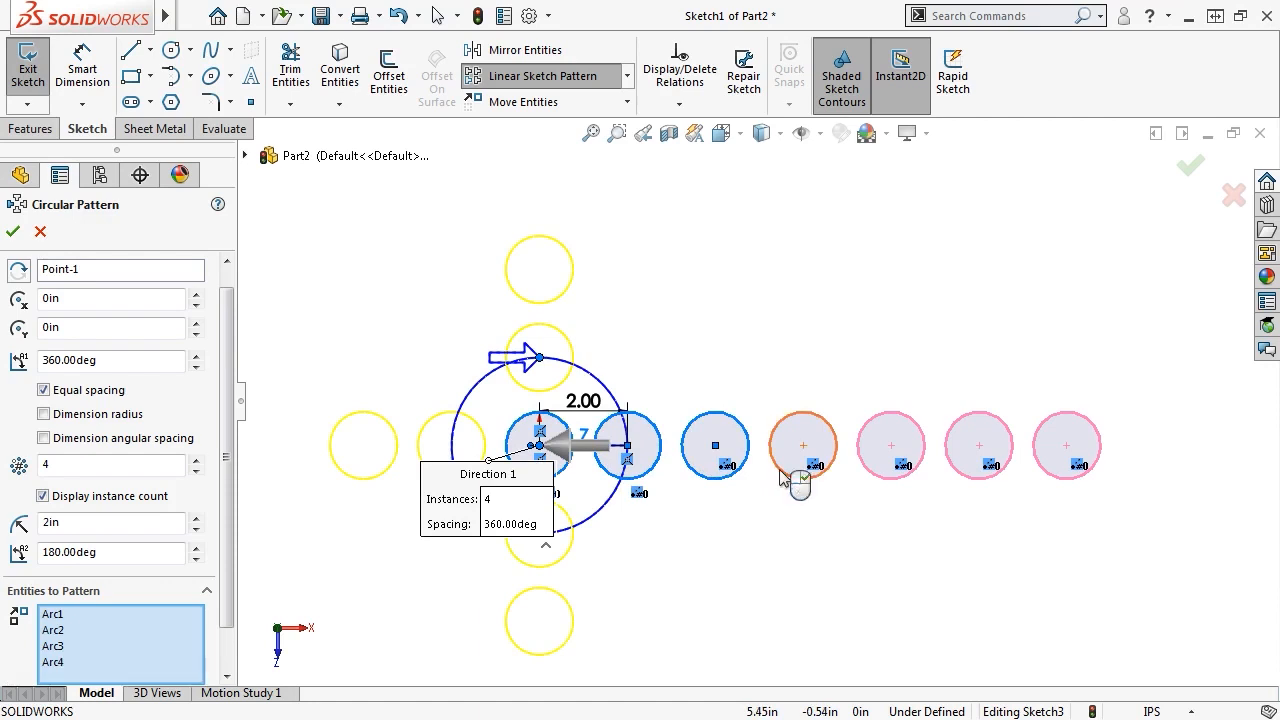
pyautogui.click(783, 472)
pyautogui.click(878, 478)
pyautogui.click(968, 472)
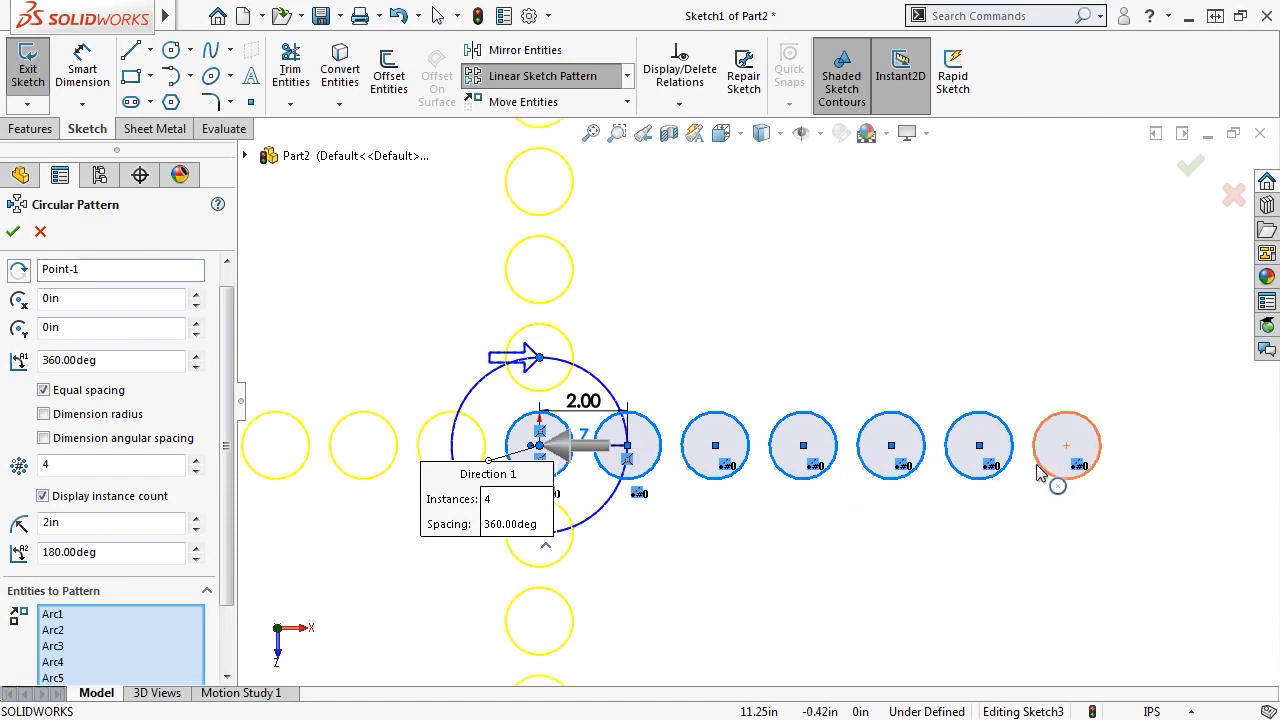
pyautogui.click(1040, 474)
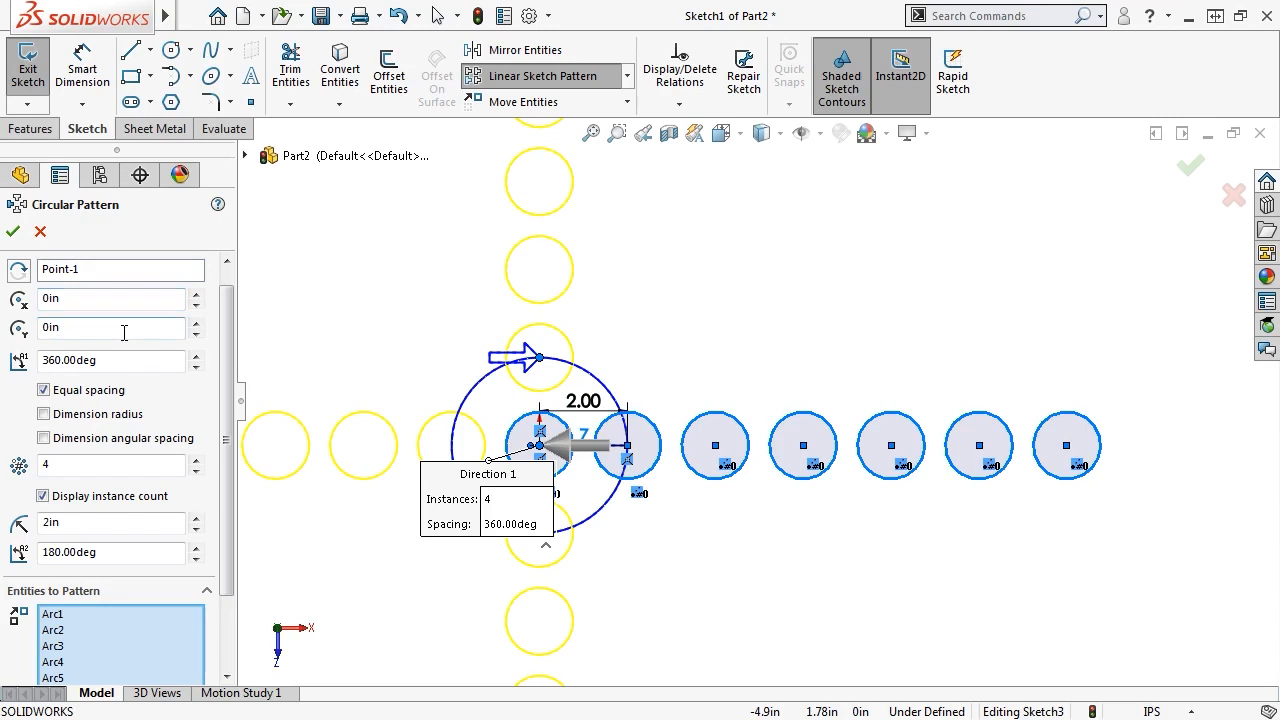
# Move the circular pattern's centre to X 0.8 in and Y 0.6 in
pyautogui.click(197, 297)
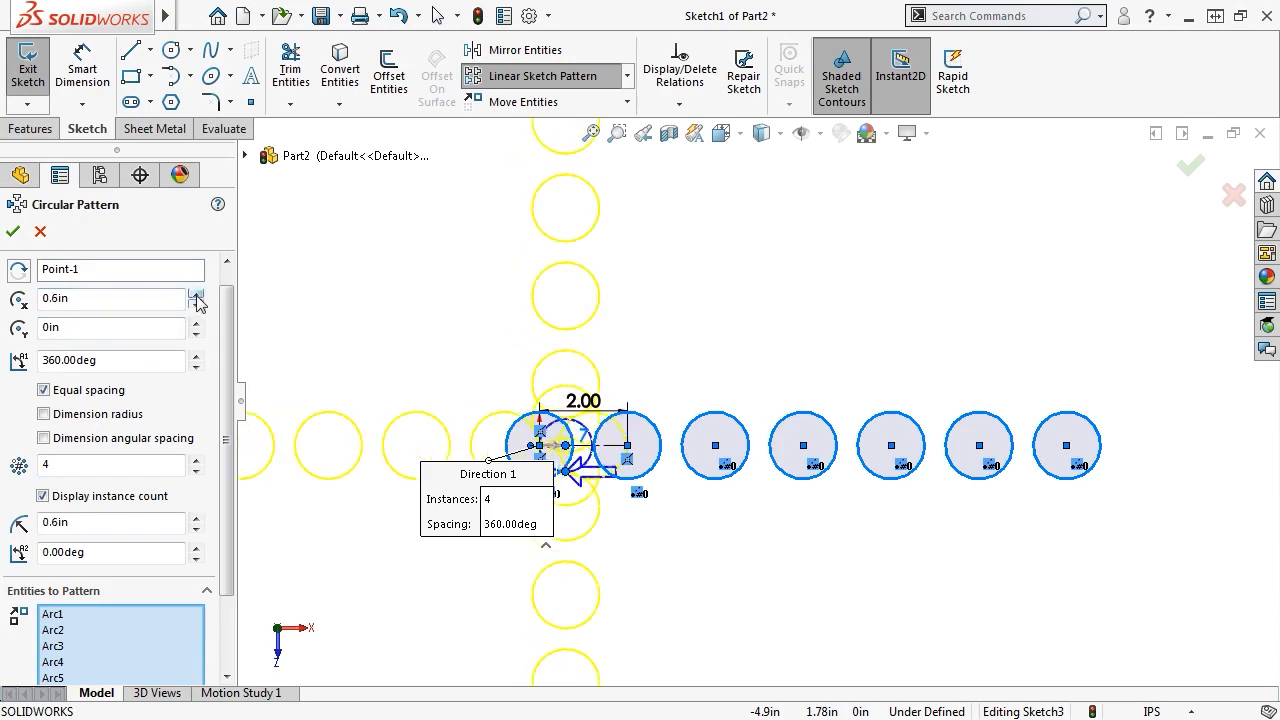
pyautogui.click(197, 297)
pyautogui.click(197, 297)
pyautogui.click(194, 322)
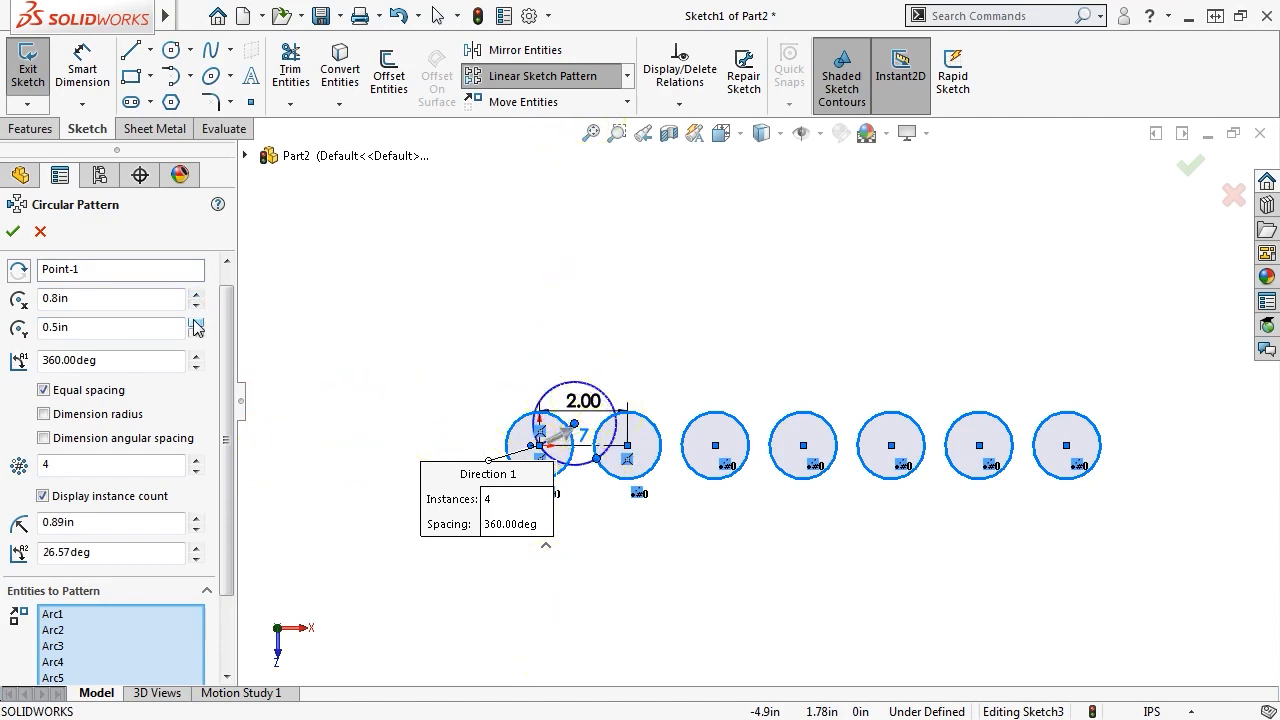
pyautogui.click(195, 324)
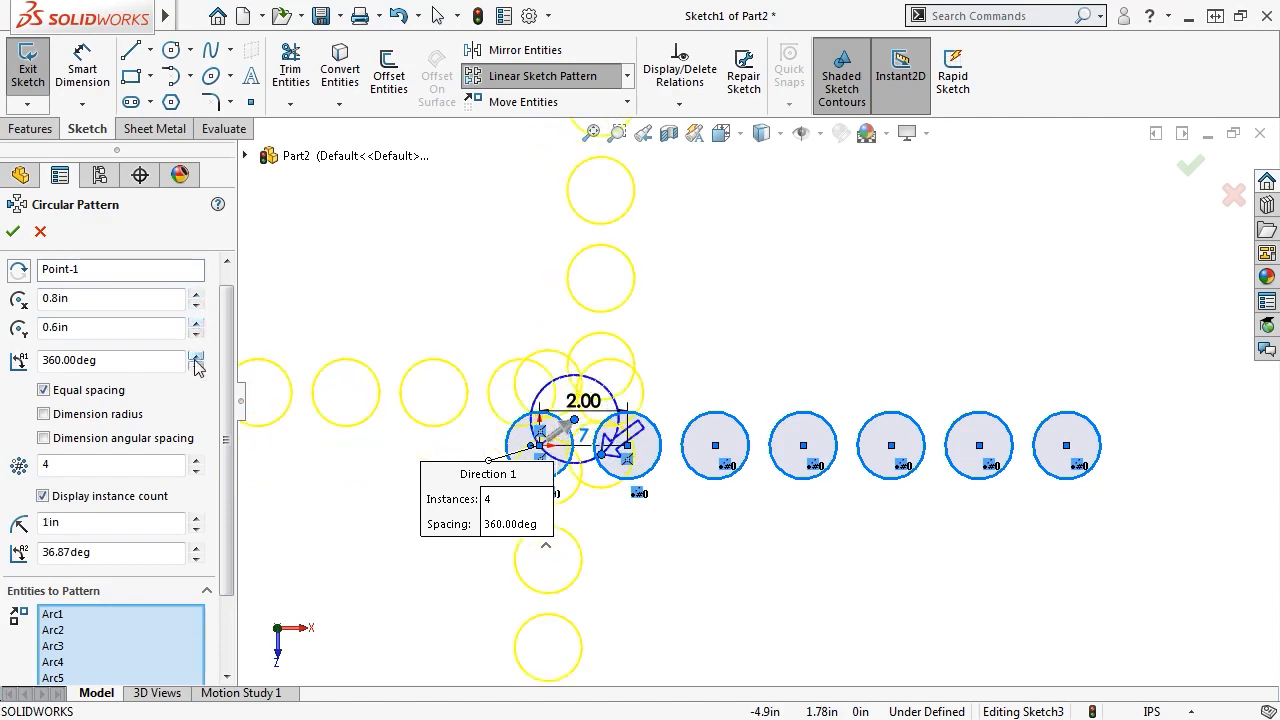
# Lower the circular pattern's total angle to 352 degrees
pyautogui.click(196, 366)
pyautogui.click(196, 366)
pyautogui.click(196, 366)
pyautogui.click(196, 366)
pyautogui.click(196, 366)
pyautogui.click(196, 366)
pyautogui.click(196, 366)
pyautogui.click(196, 366)
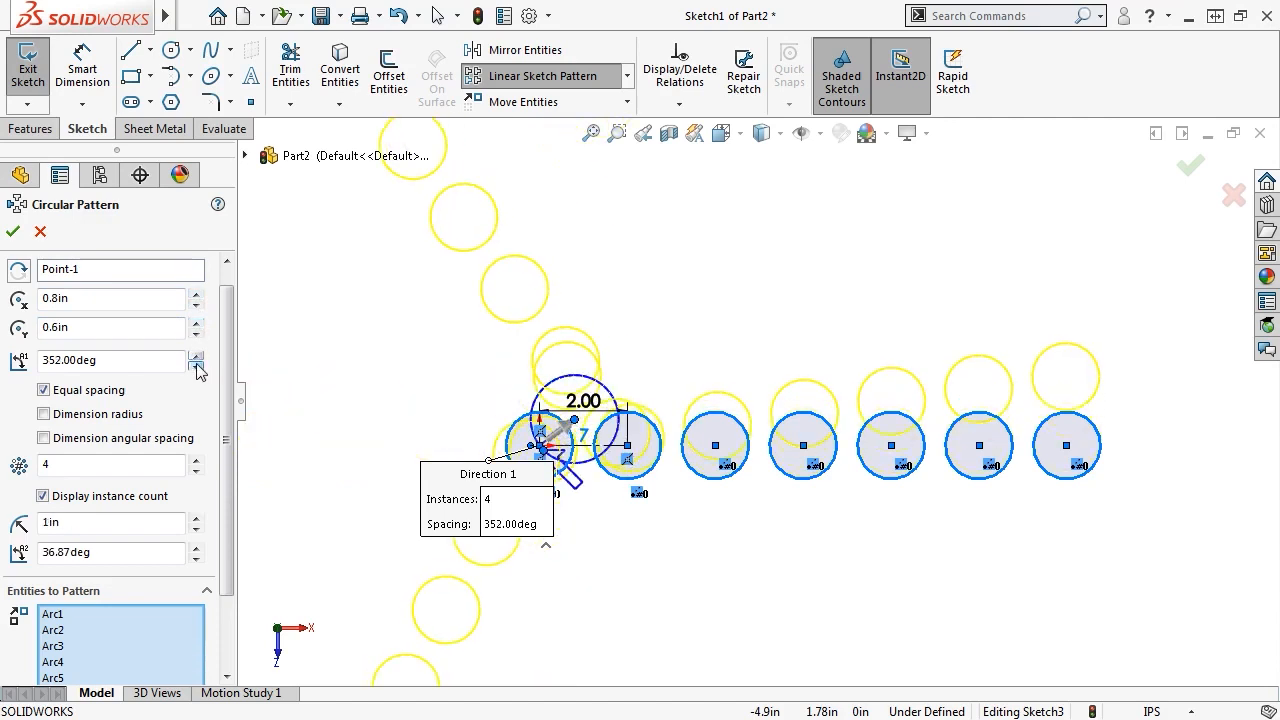
# Set the circular pattern's centre to X 1 in and Y 7 in, and return its total angle to 360 degrees
pyautogui.click(163, 300)
pyautogui.write('1')
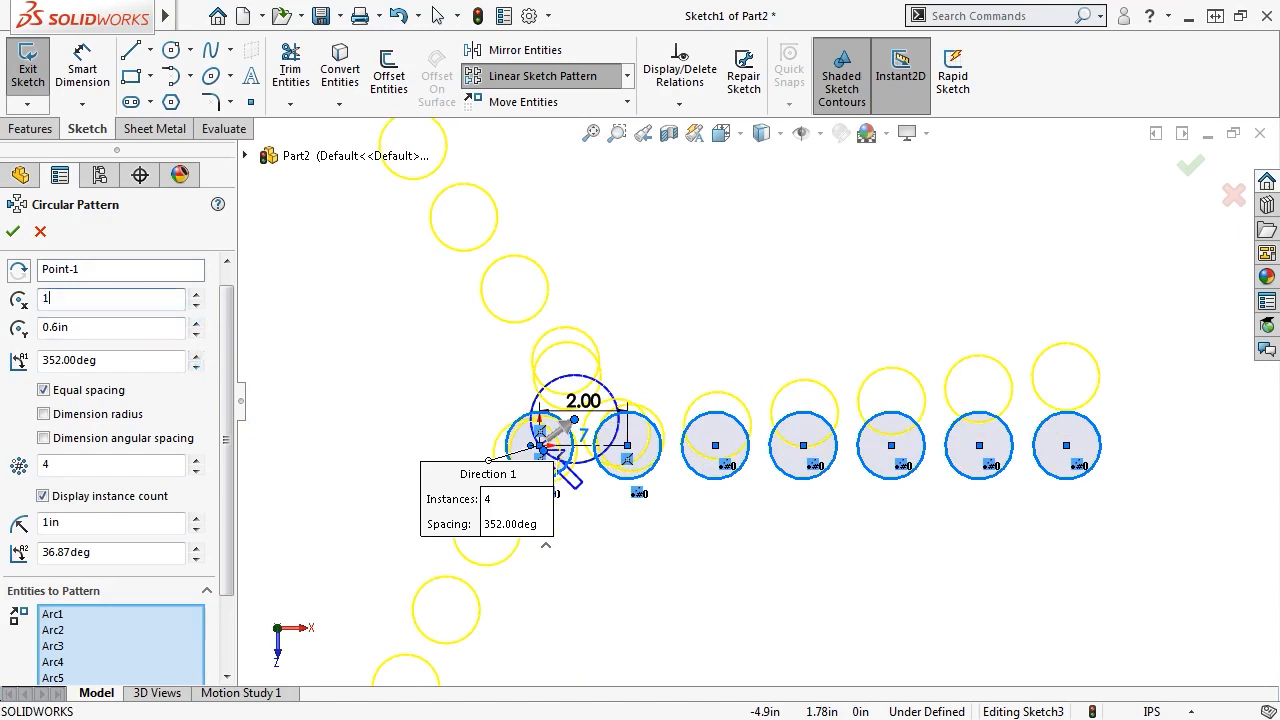
pyautogui.press('Return')
pyautogui.click(163, 330)
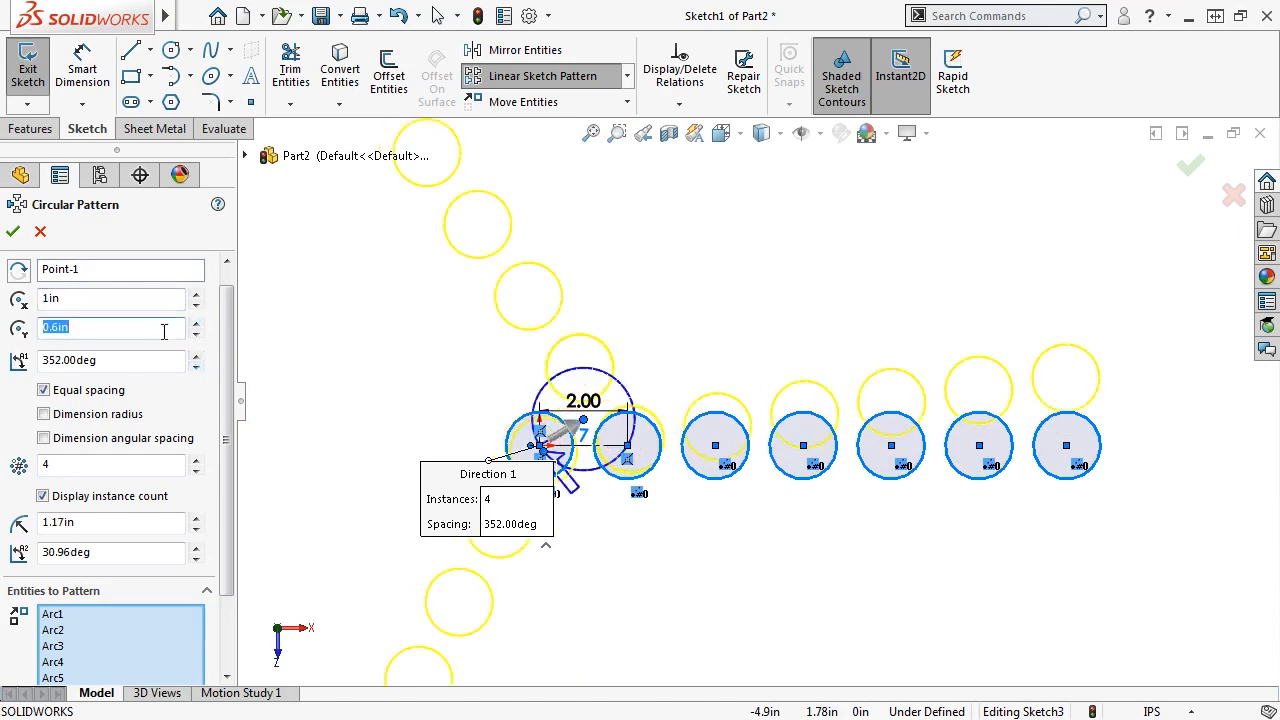
pyautogui.write('7')
pyautogui.press('Return')
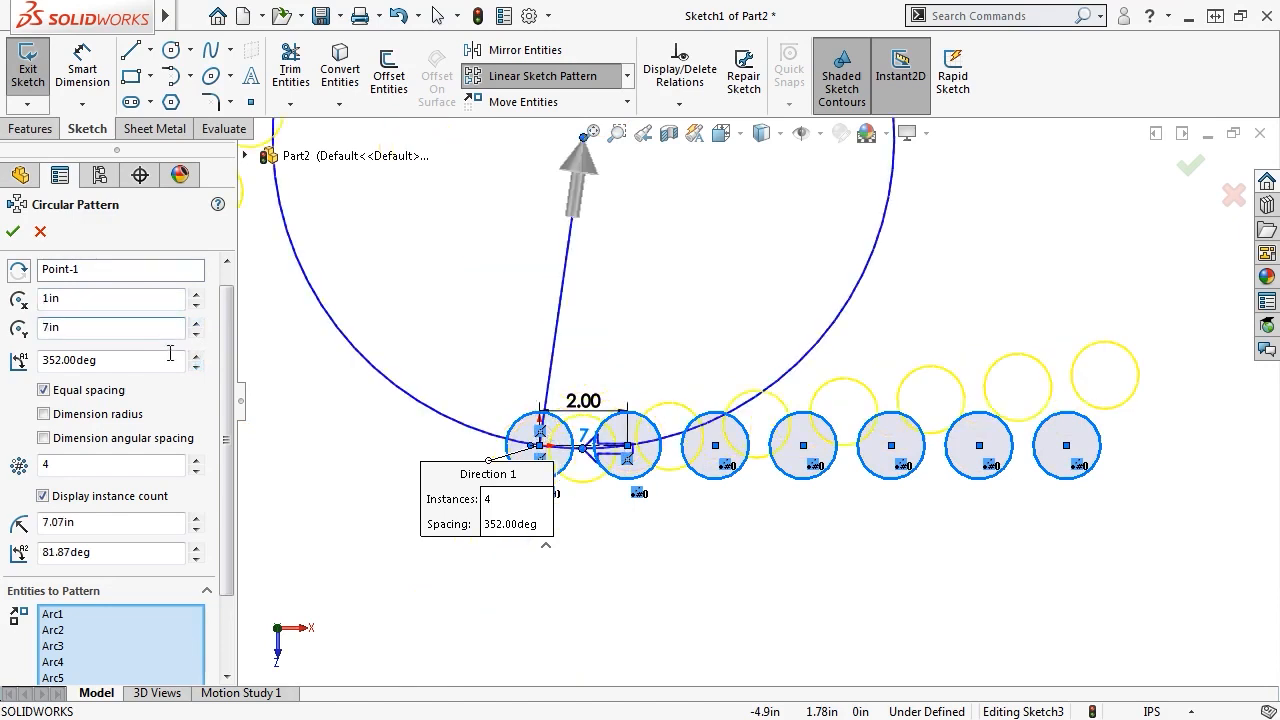
pyautogui.click(196, 356)
pyautogui.click(196, 356)
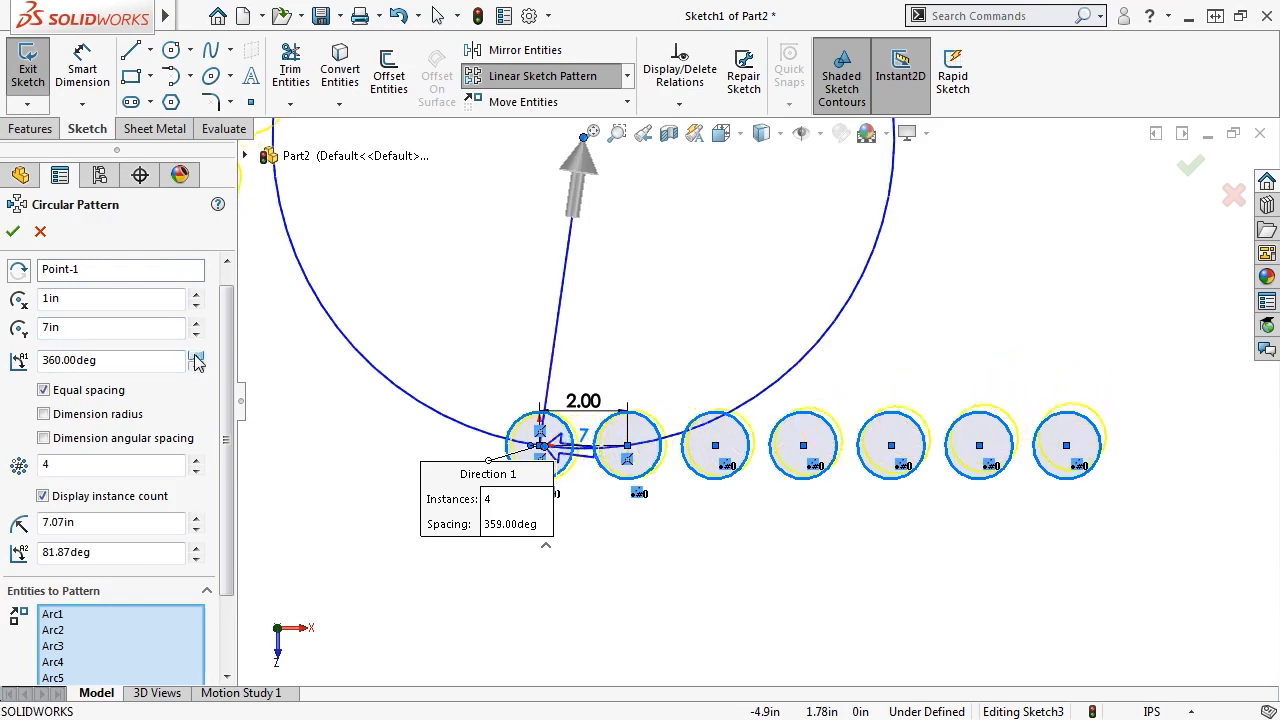
pyautogui.click(196, 356)
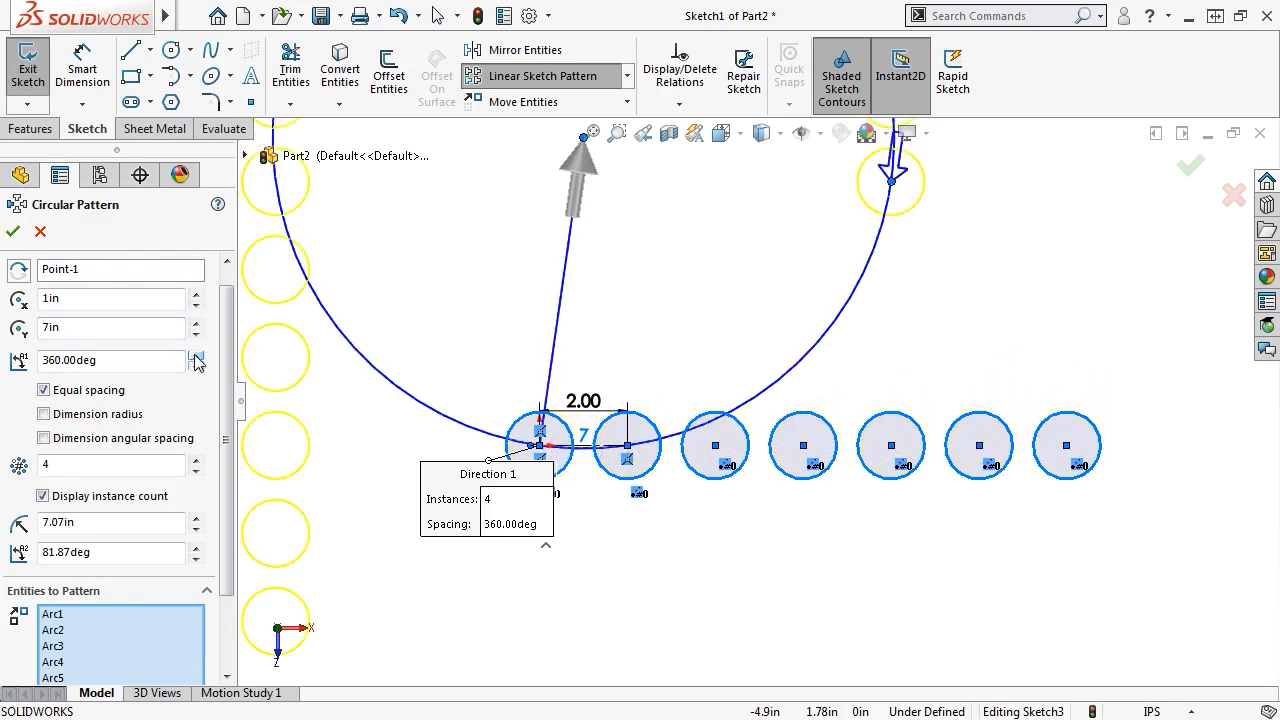
# Set the circular pattern's instance count to 8 and accept the pattern
pyautogui.click(197, 460)
pyautogui.click(197, 460)
pyautogui.click(197, 460)
pyautogui.click(197, 460)
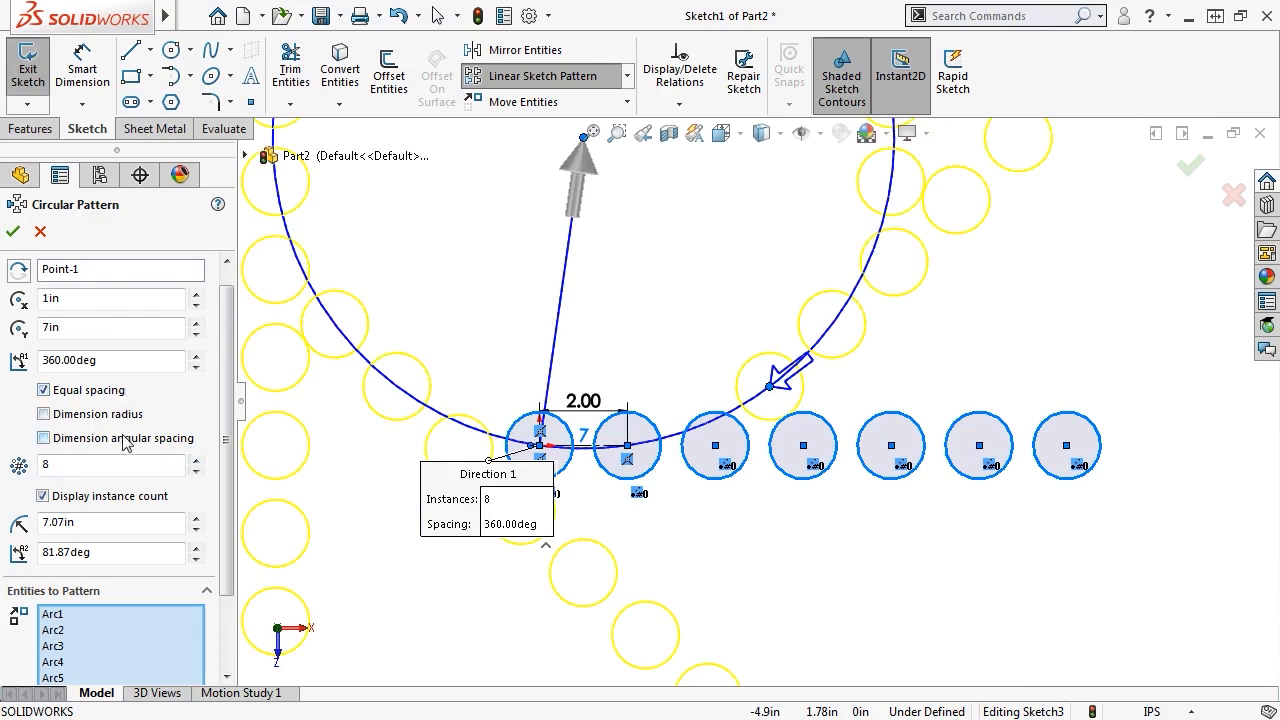
pyautogui.scroll(-3, 228, 400)
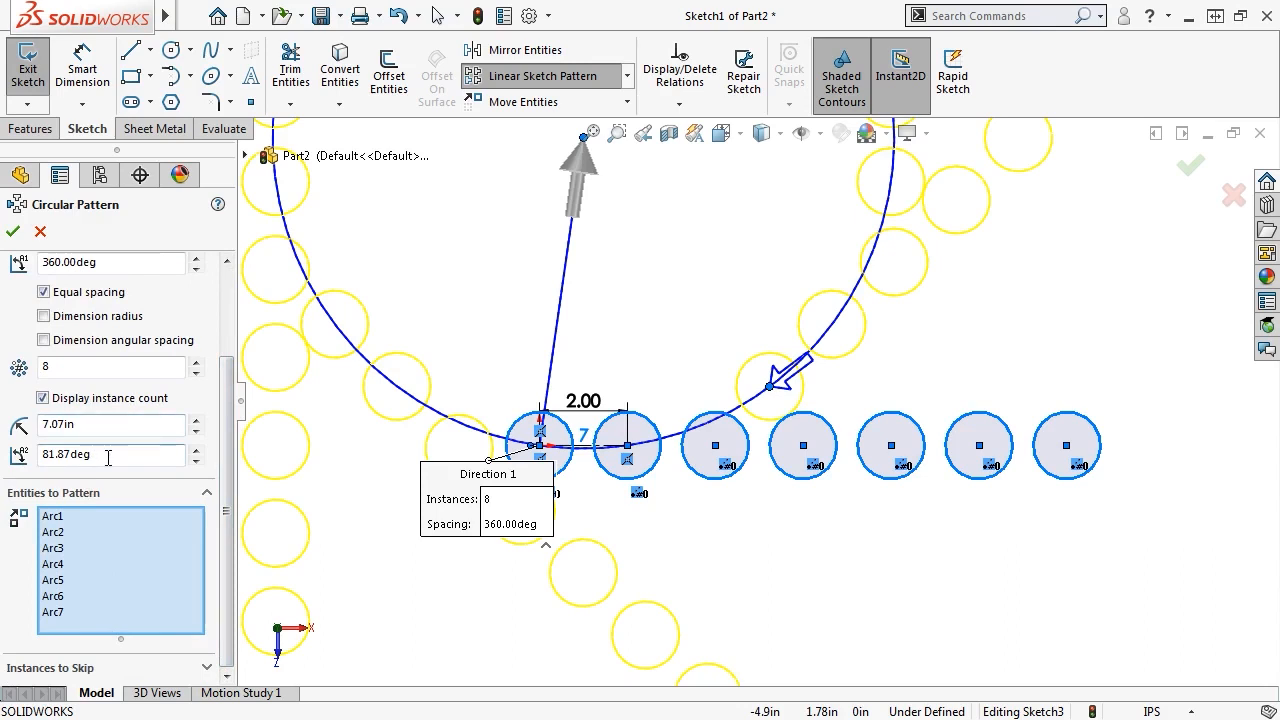
pyautogui.press('d')
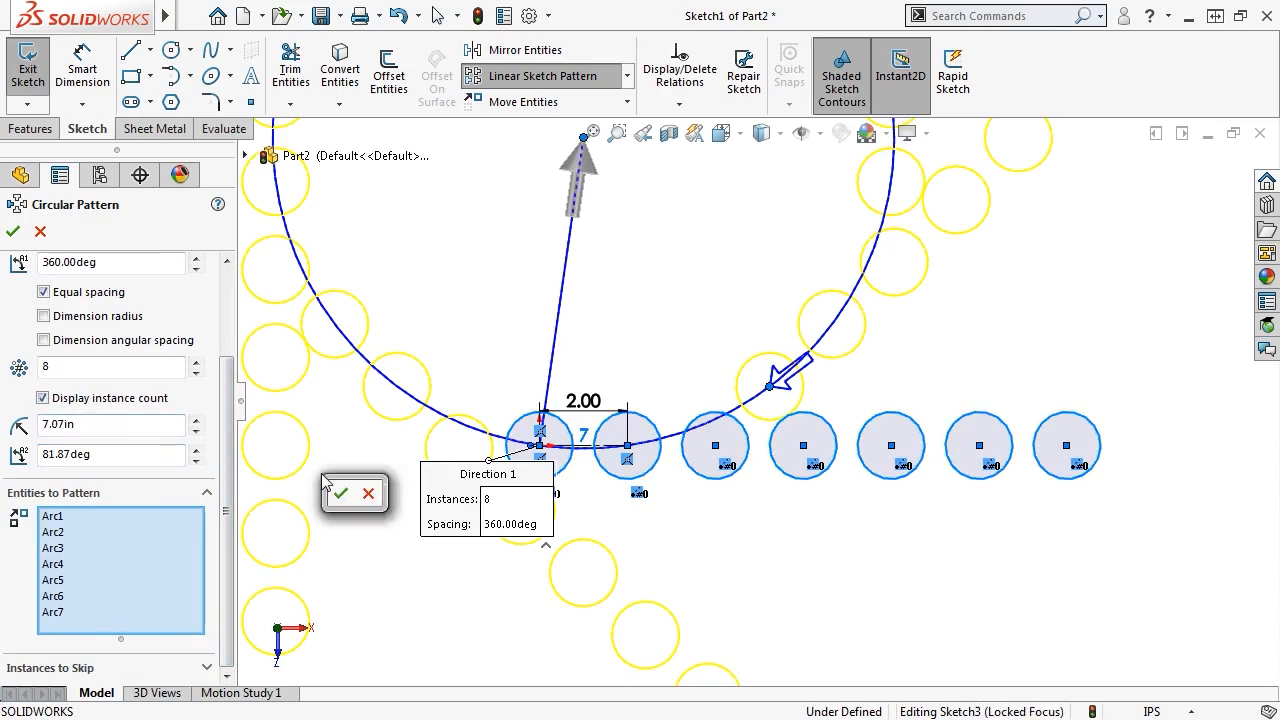
pyautogui.click(340, 493)
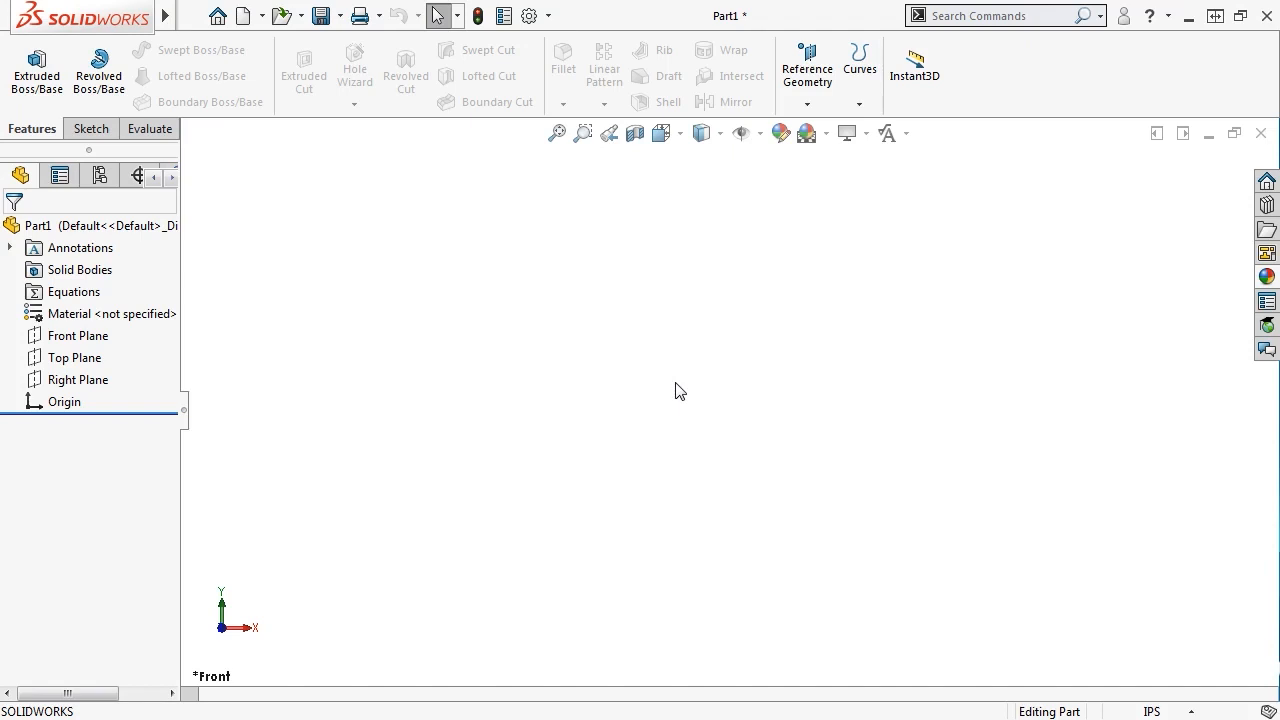
# Sketch a corner rectangle enclosing the origin on the Front Plane and extrude it as a 0.10 in blind boss
pyautogui.click(37, 68)
pyautogui.click(534, 280)
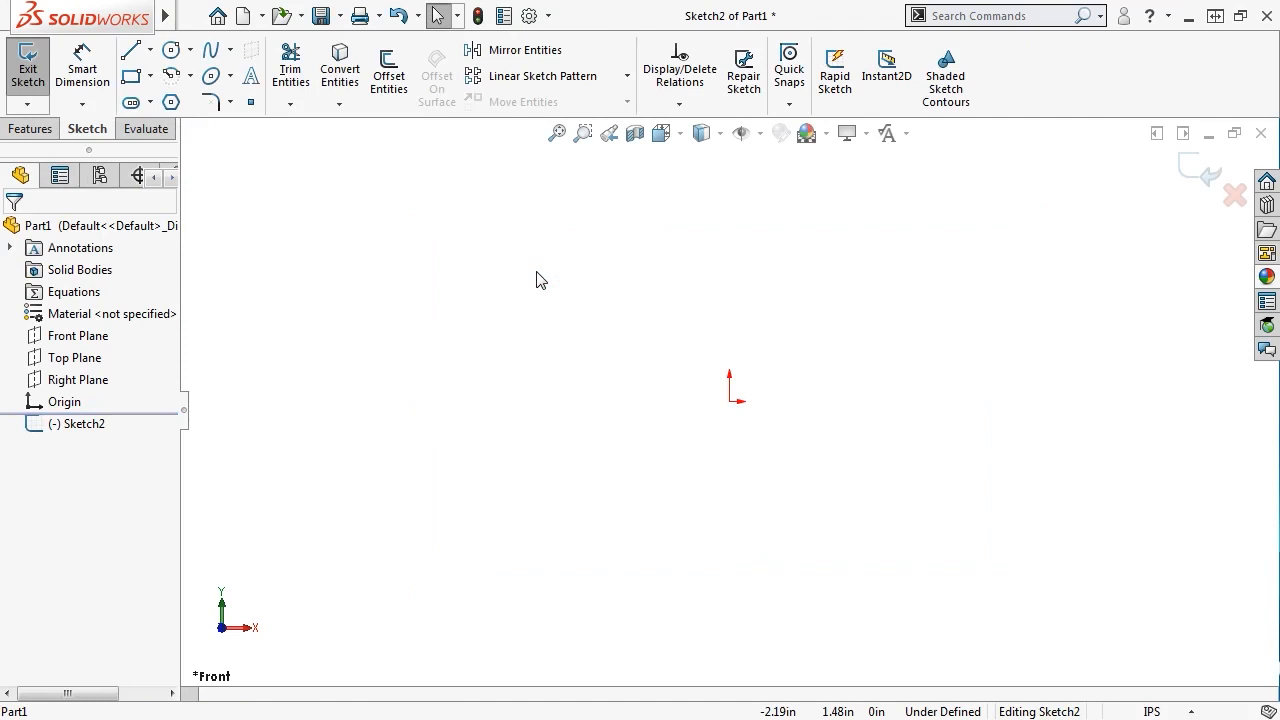
pyautogui.press('s')
pyautogui.click(553, 340)
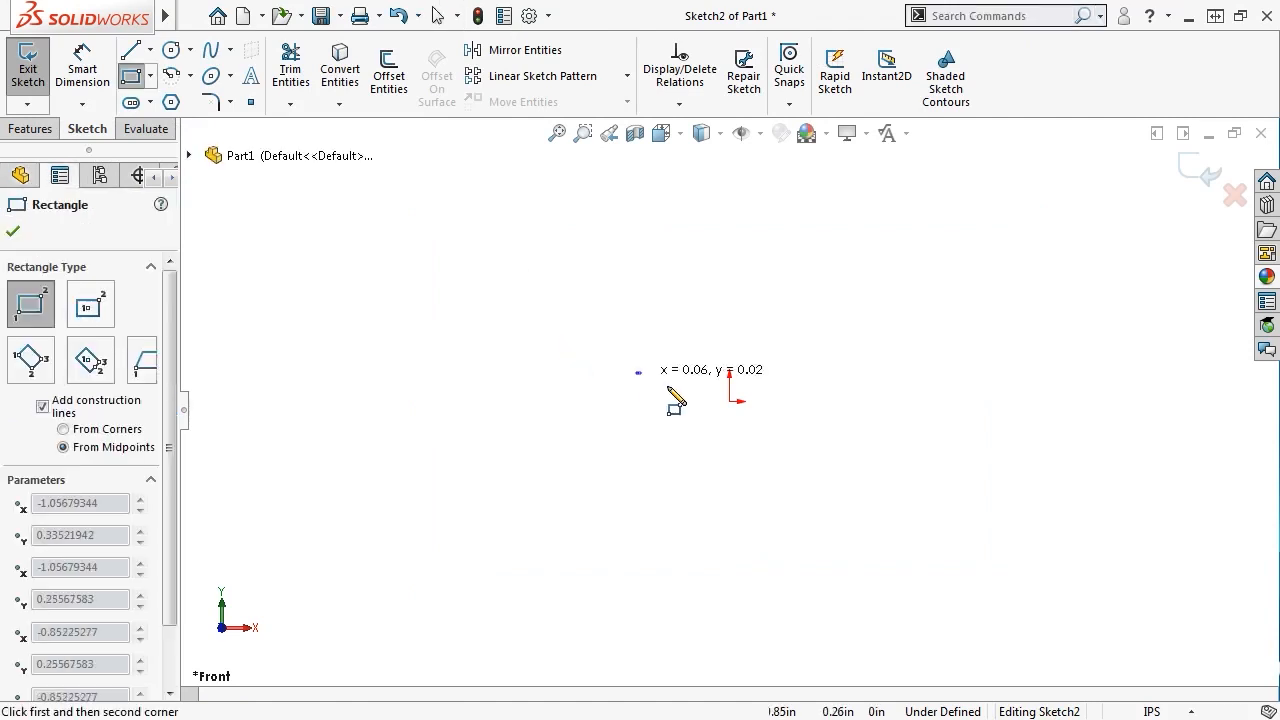
pyautogui.click(928, 517)
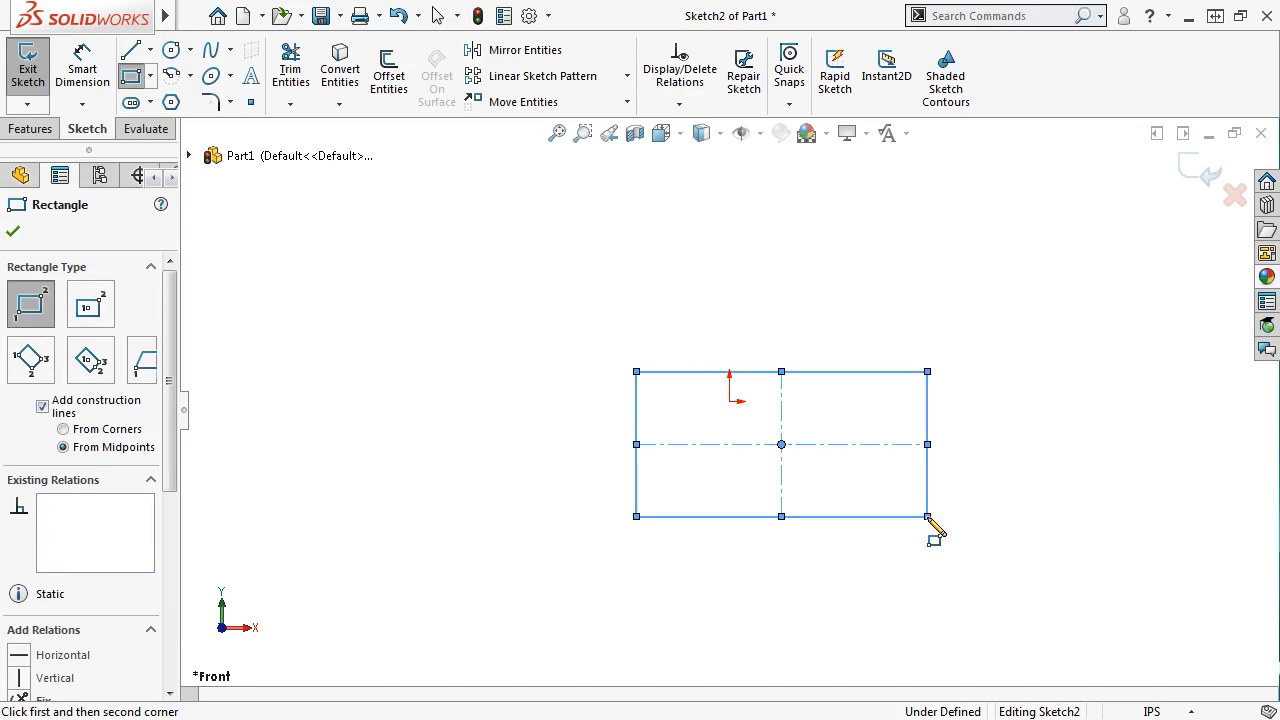
pyautogui.press('Escape')
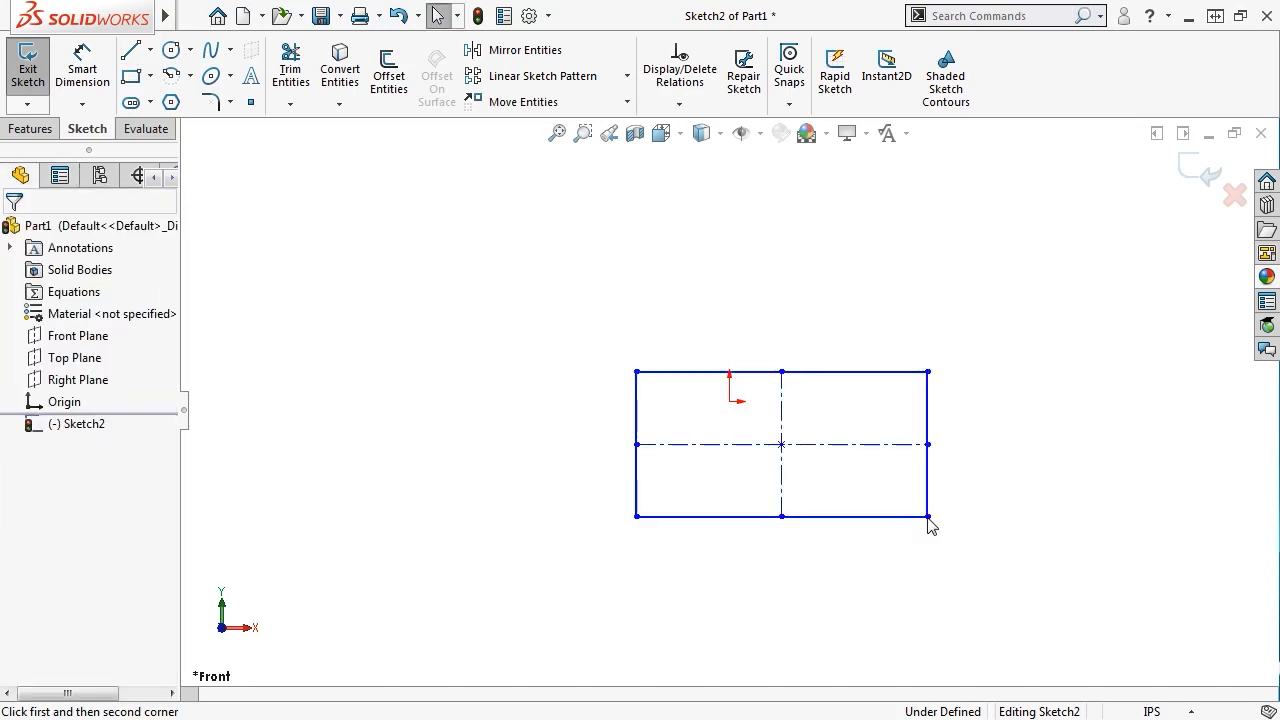
pyautogui.click(1186, 169)
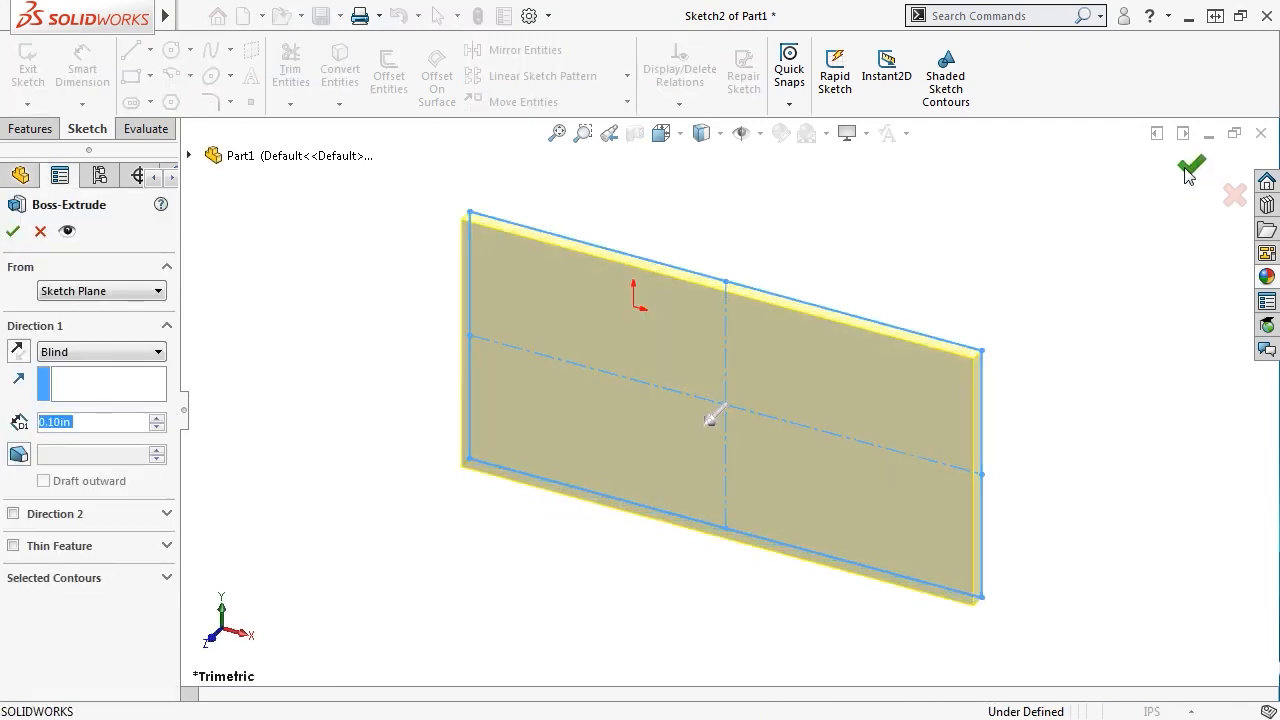
pyautogui.click(1188, 169)
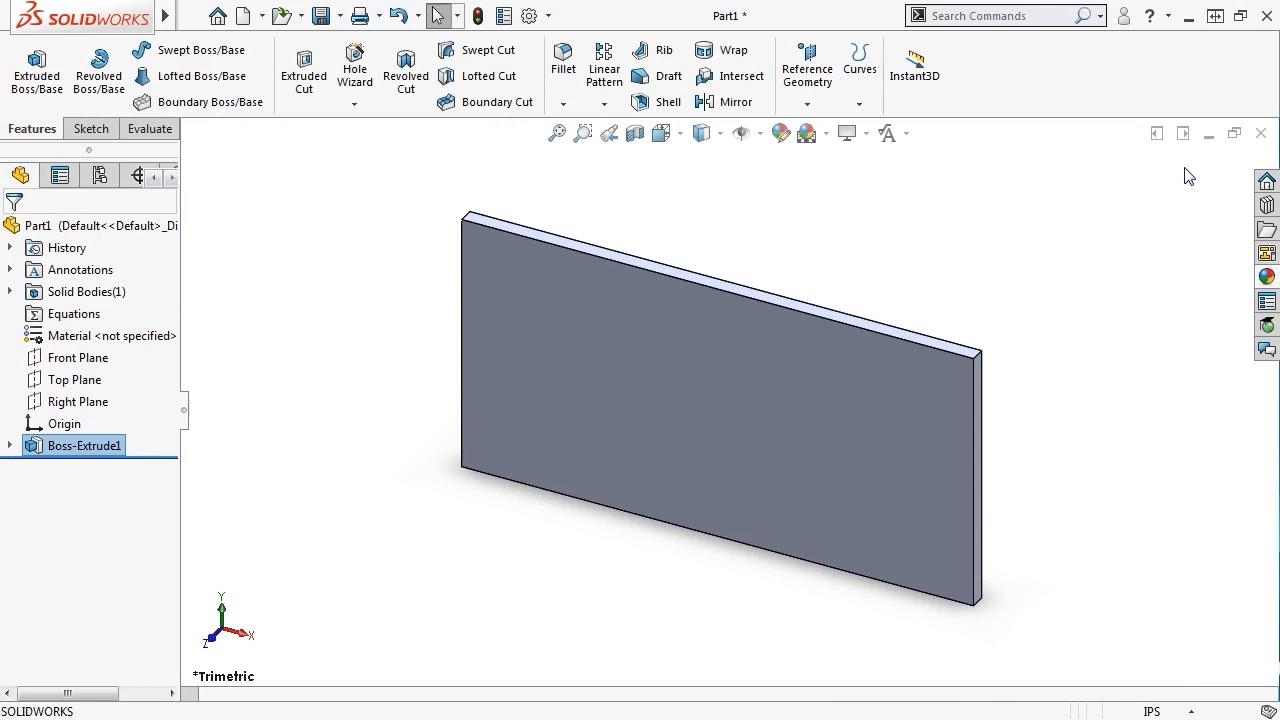
# On the plate's front face, sketch a corner rectangle overhanging the right end, from about (1.25, 0.77) in to (3.1, -0.44) in
pyautogui.click(864, 409)
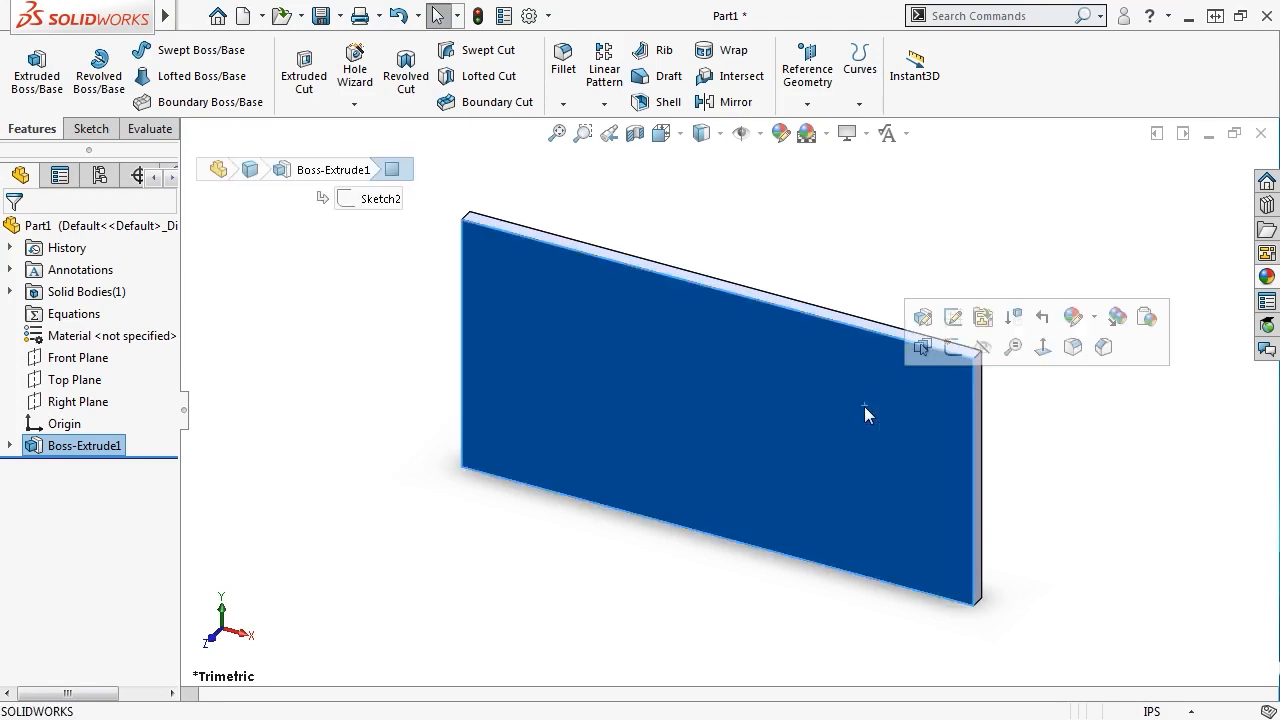
pyautogui.click(952, 346)
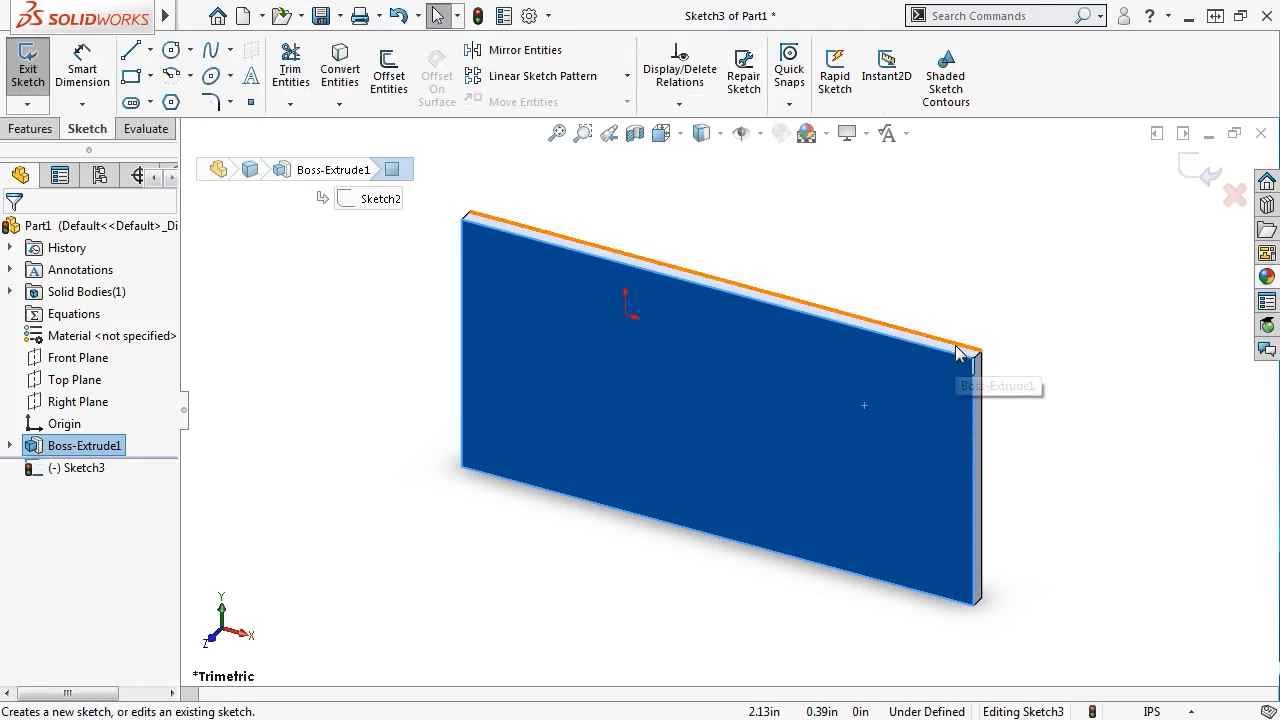
pyautogui.click(131, 75)
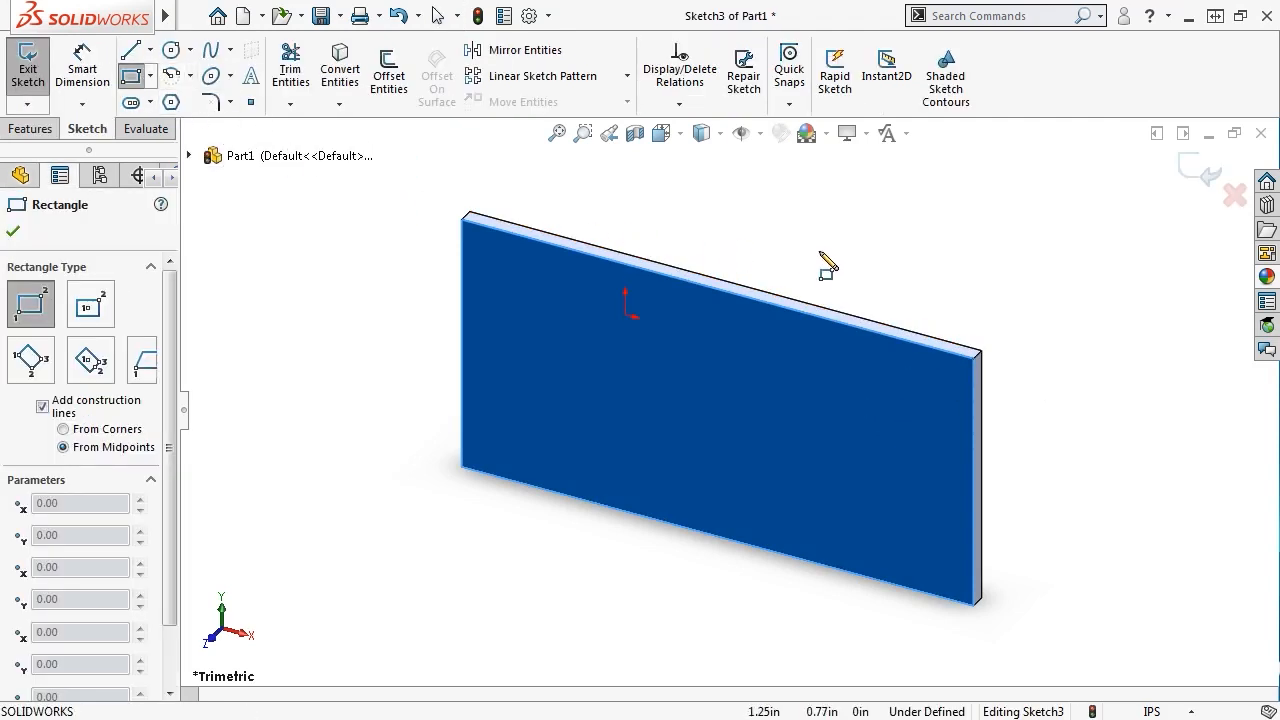
pyautogui.moveTo(820, 251)
pyautogui.mouseDown()
pyautogui.moveTo(1094, 471)
pyautogui.moveTo(1105, 510)
pyautogui.mouseUp()
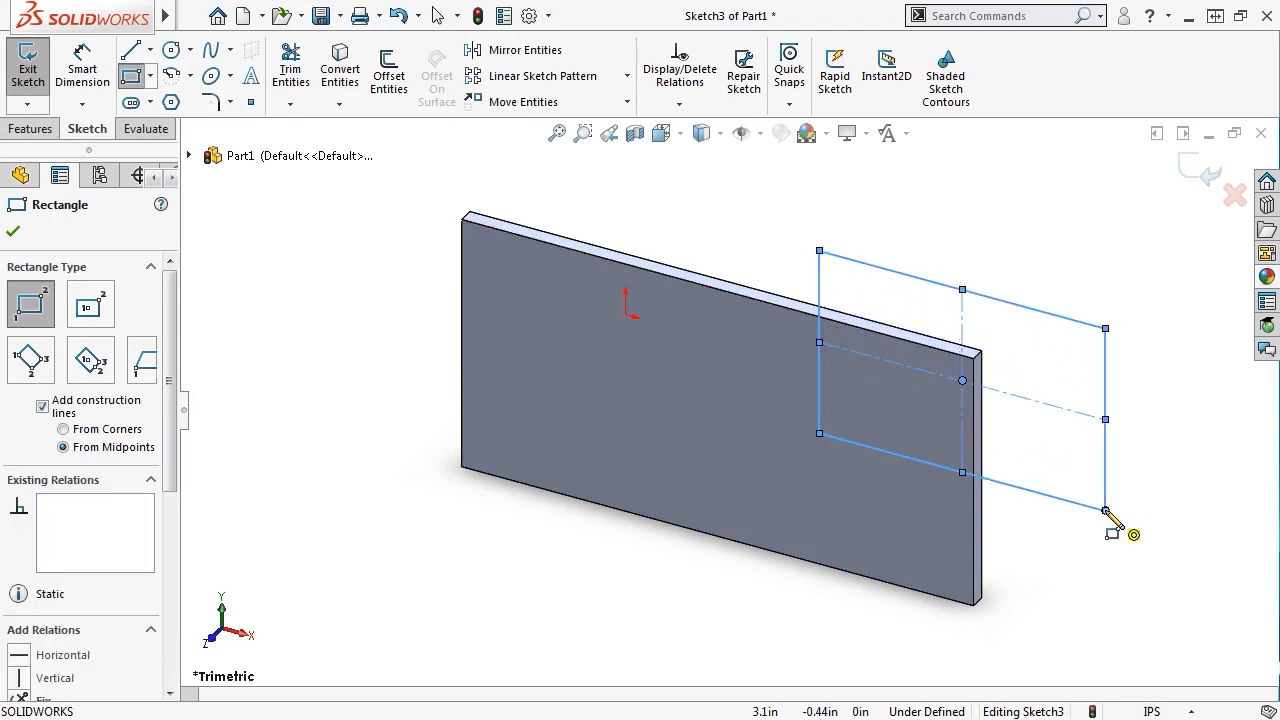
pyautogui.press('Escape')
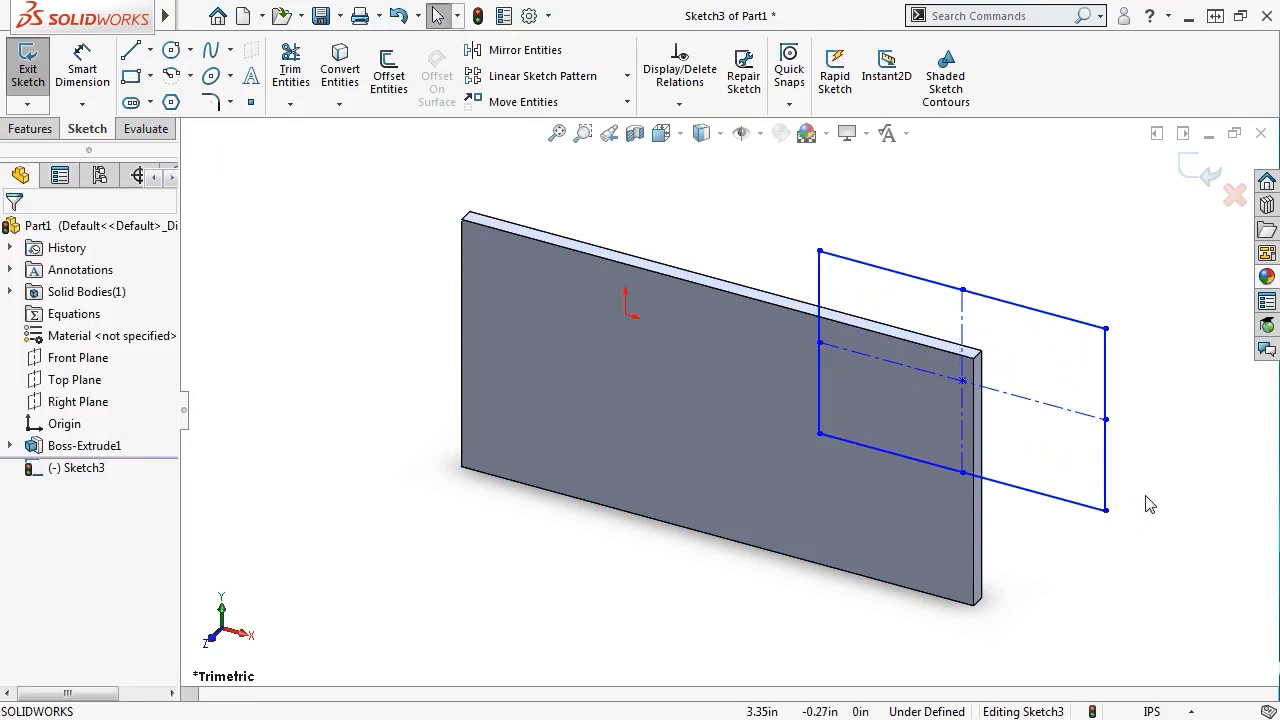
pyautogui.moveTo(1146, 503)
pyautogui.mouseDown(button='middle')
pyautogui.moveTo(1149, 491)
pyautogui.moveTo(1056, 497)
pyautogui.mouseUp(button='middle')
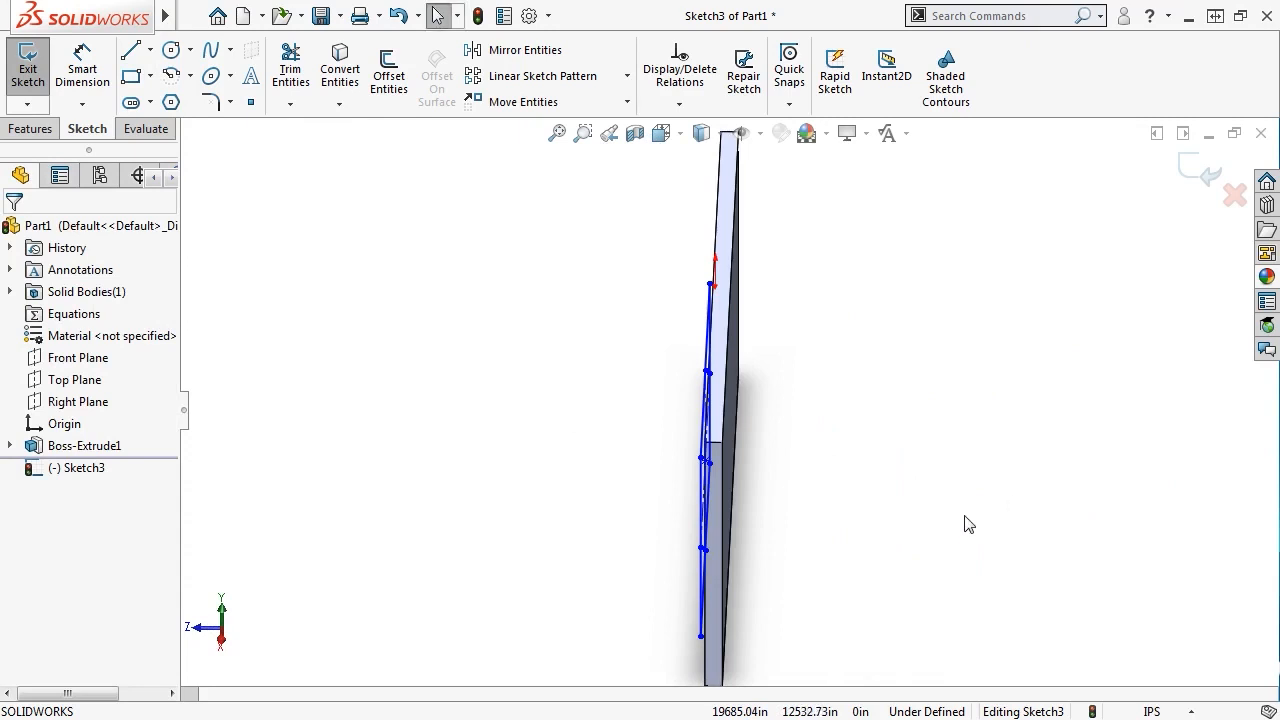
pyautogui.moveTo(966, 523)
pyautogui.mouseDown(button='middle')
pyautogui.moveTo(957, 528)
pyautogui.moveTo(1020, 454)
pyautogui.moveTo(1025, 468)
pyautogui.mouseUp(button='middle')
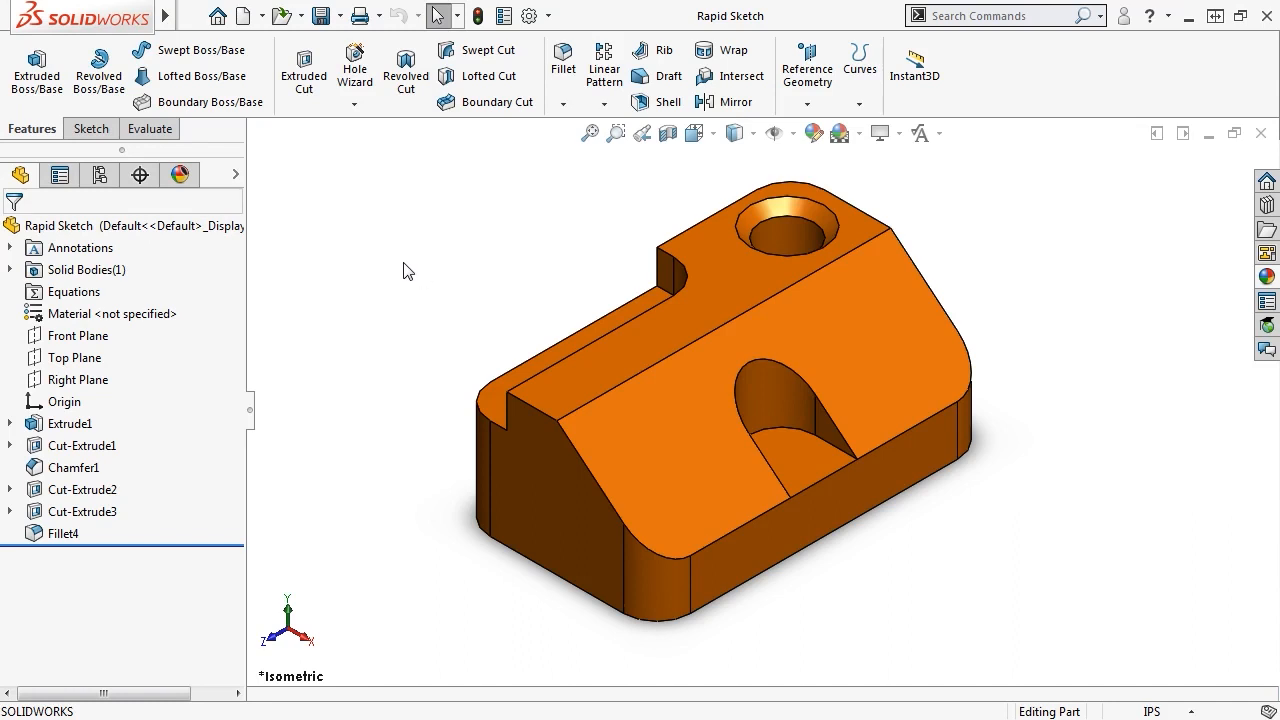
# Locate the Rapid Sketch command among the Sketch commands available for toolbar customization, then leave the customization settings
pyautogui.click(95, 129)
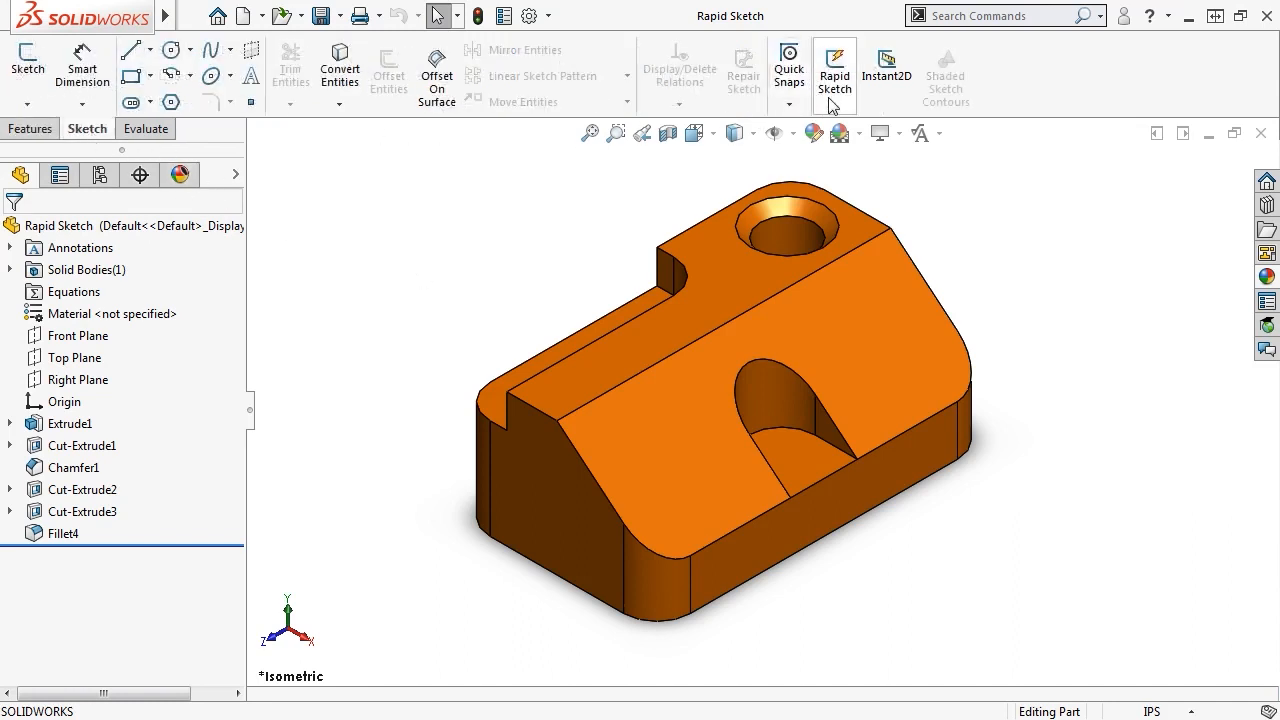
pyautogui.click(549, 10)
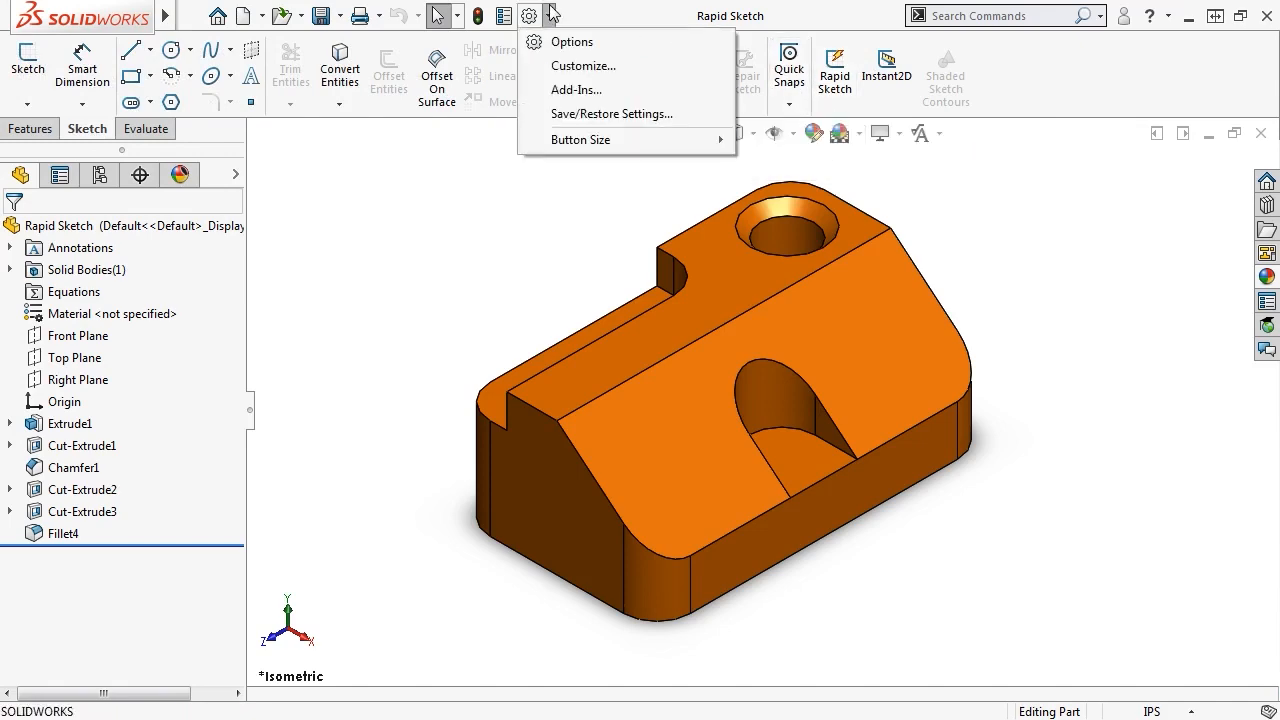
pyautogui.click(560, 66)
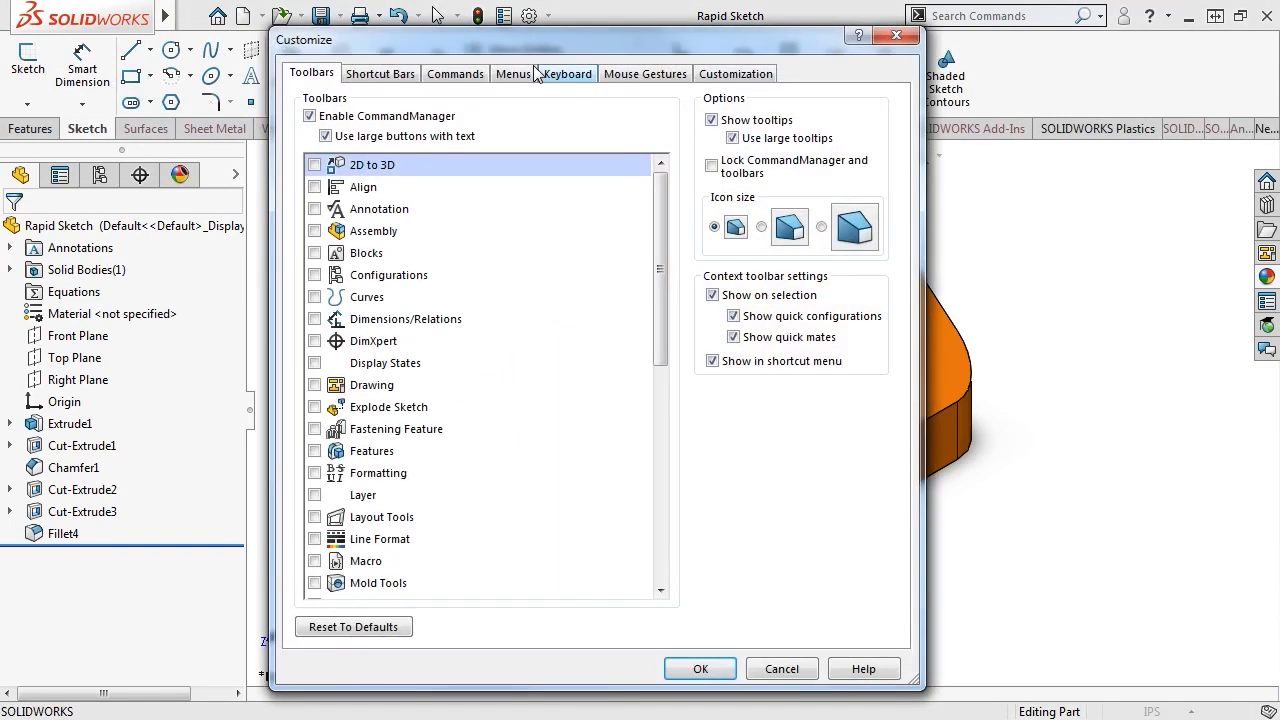
pyautogui.click(467, 76)
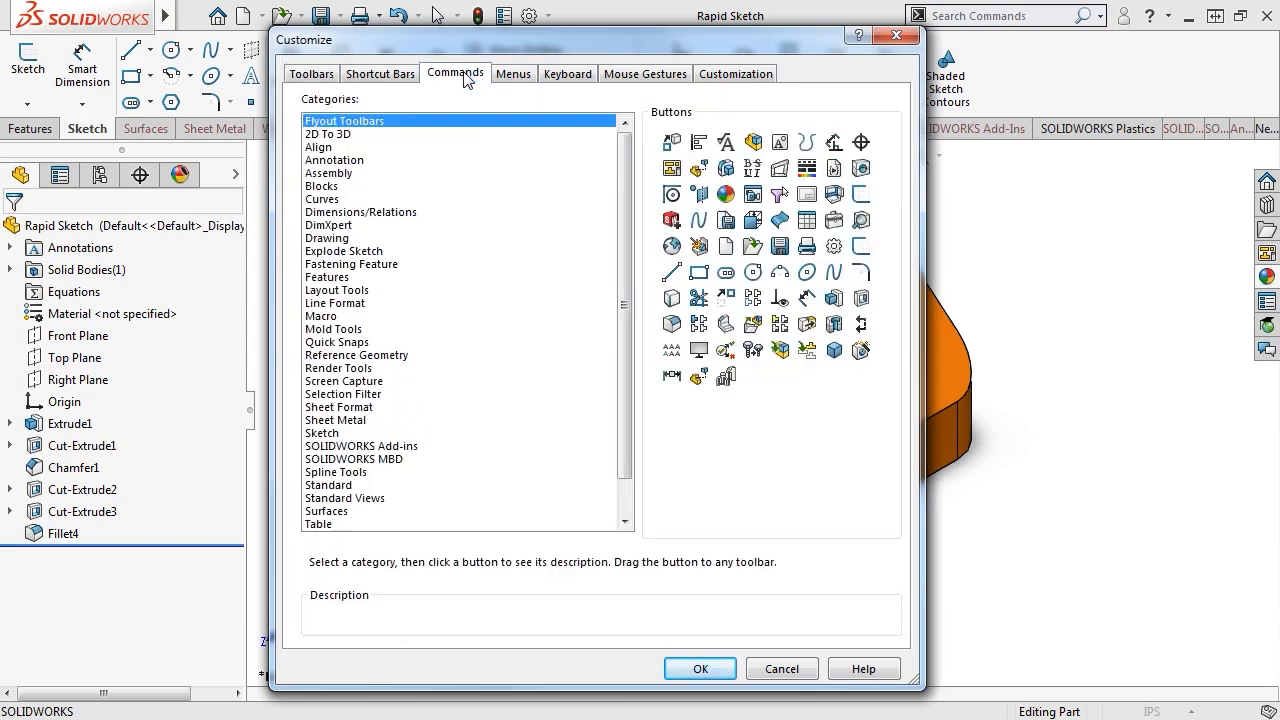
pyautogui.click(328, 433)
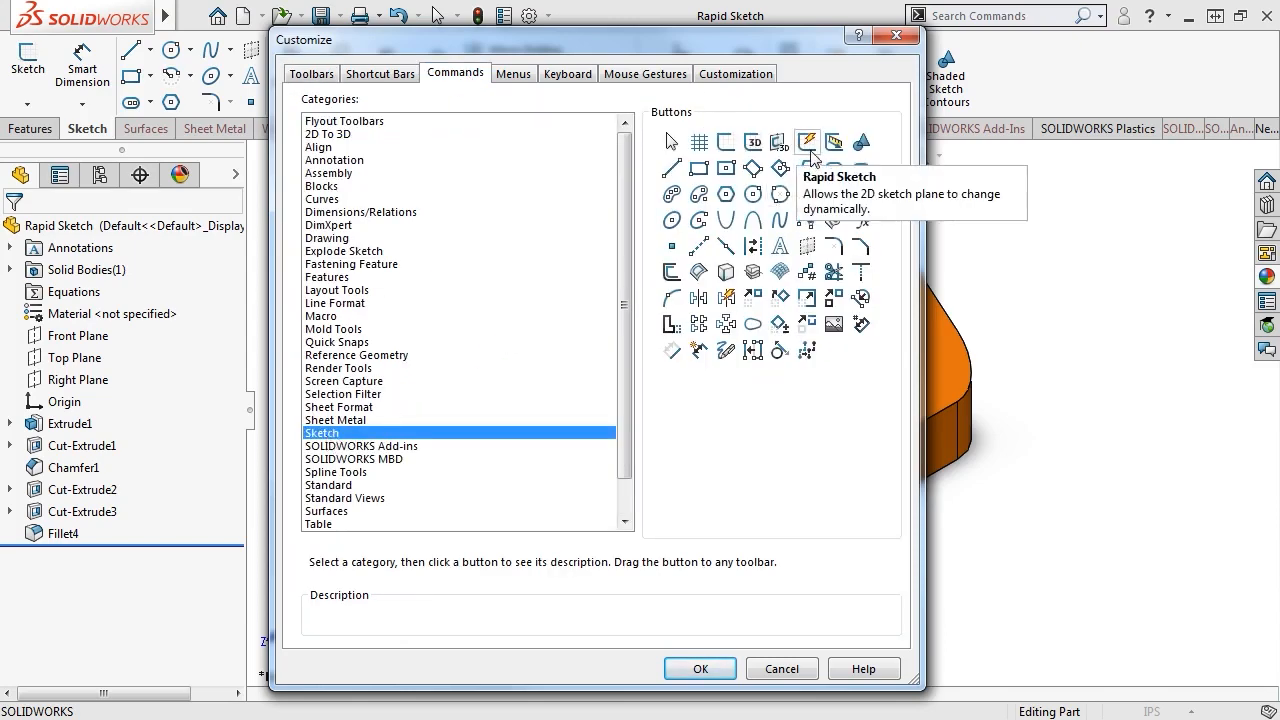
pyautogui.click(886, 36)
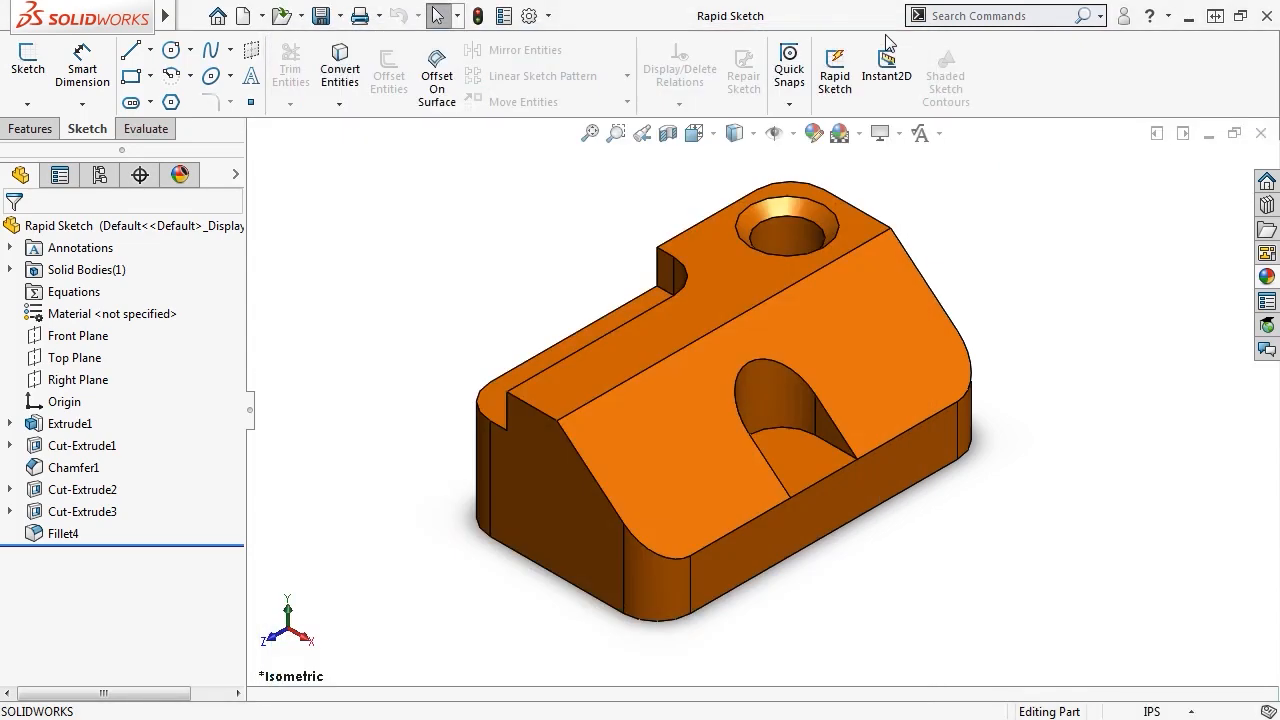
# Enable Rapid Sketch and draw a circle of about 0.38 in radius on the sloped face, beside the rounded pocket
pyautogui.click(834, 90)
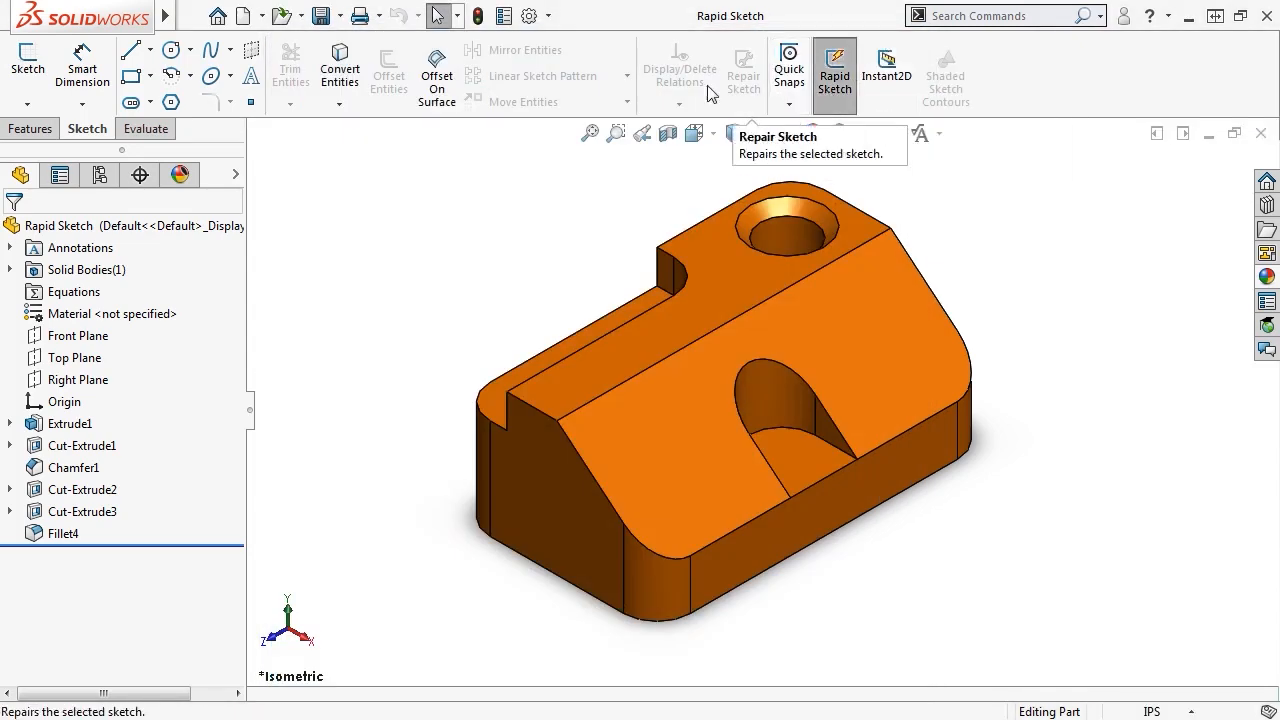
pyautogui.click(173, 50)
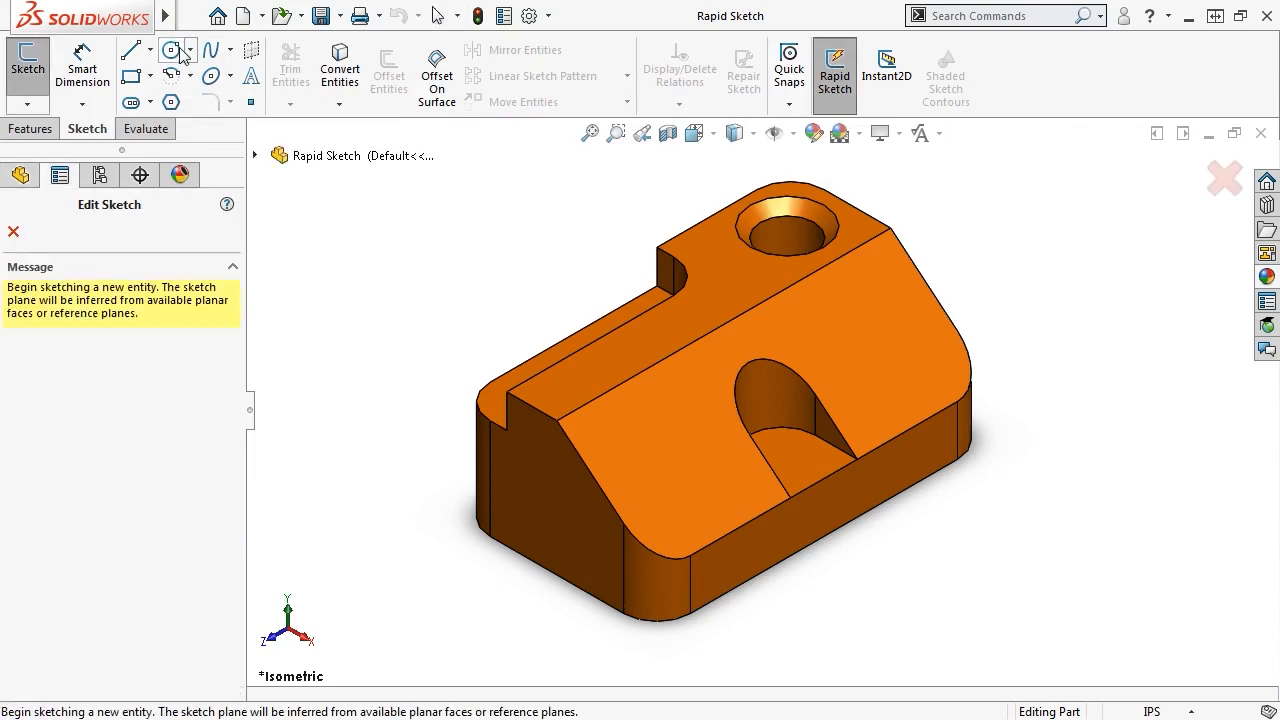
pyautogui.click(659, 448)
pyautogui.click(679, 472)
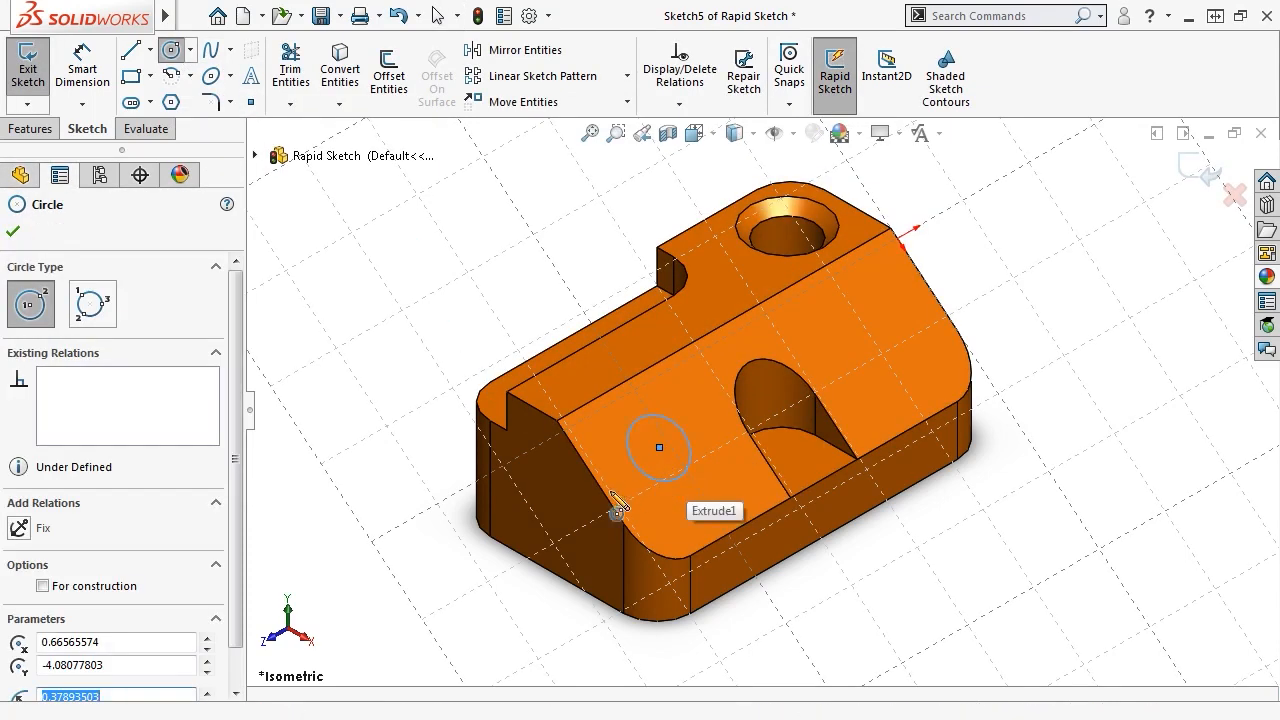
# Sketch a circle of about 0.34 in radius on the block's end face and one of about 0.22 in radius on its top face
pyautogui.click(540, 515)
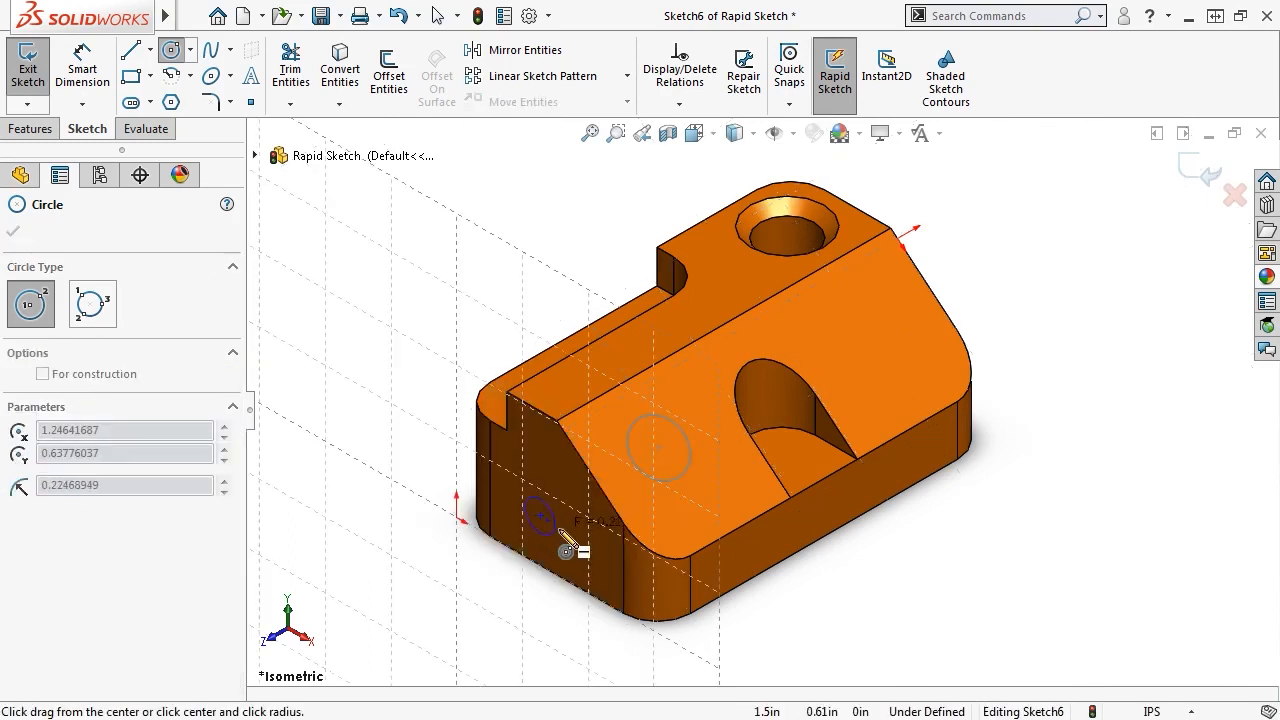
pyautogui.click(570, 556)
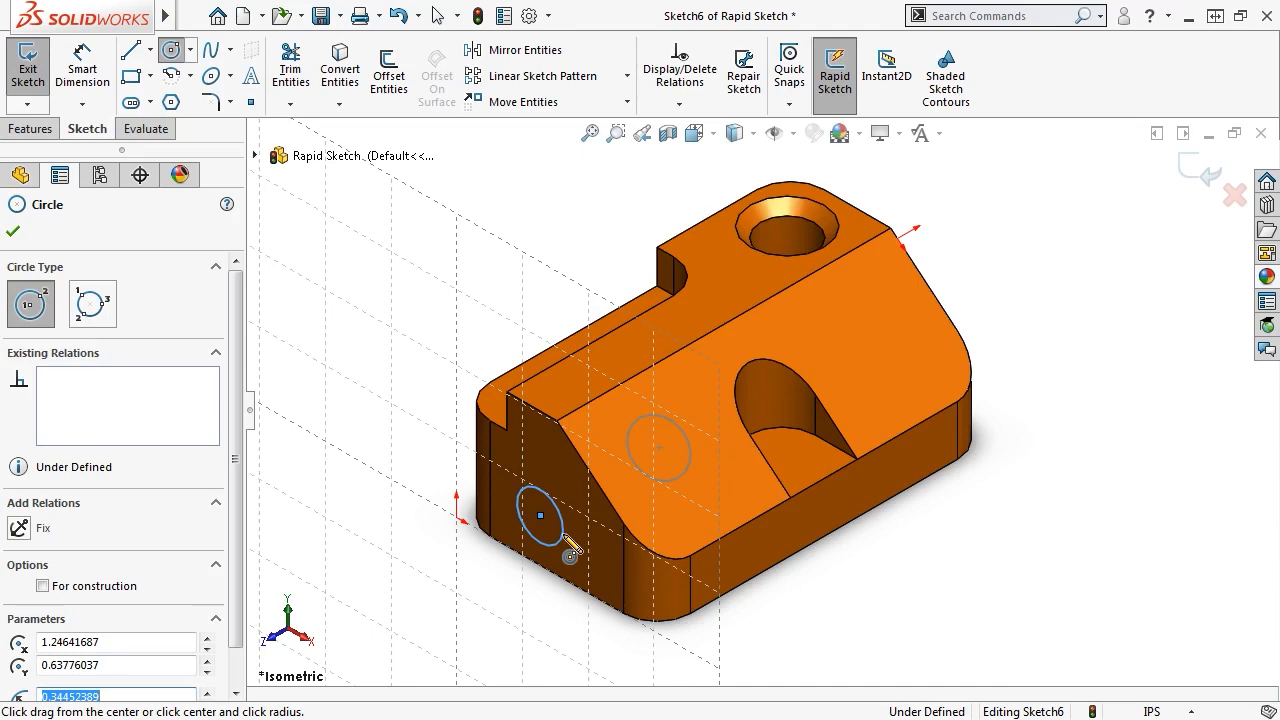
pyautogui.click(596, 355)
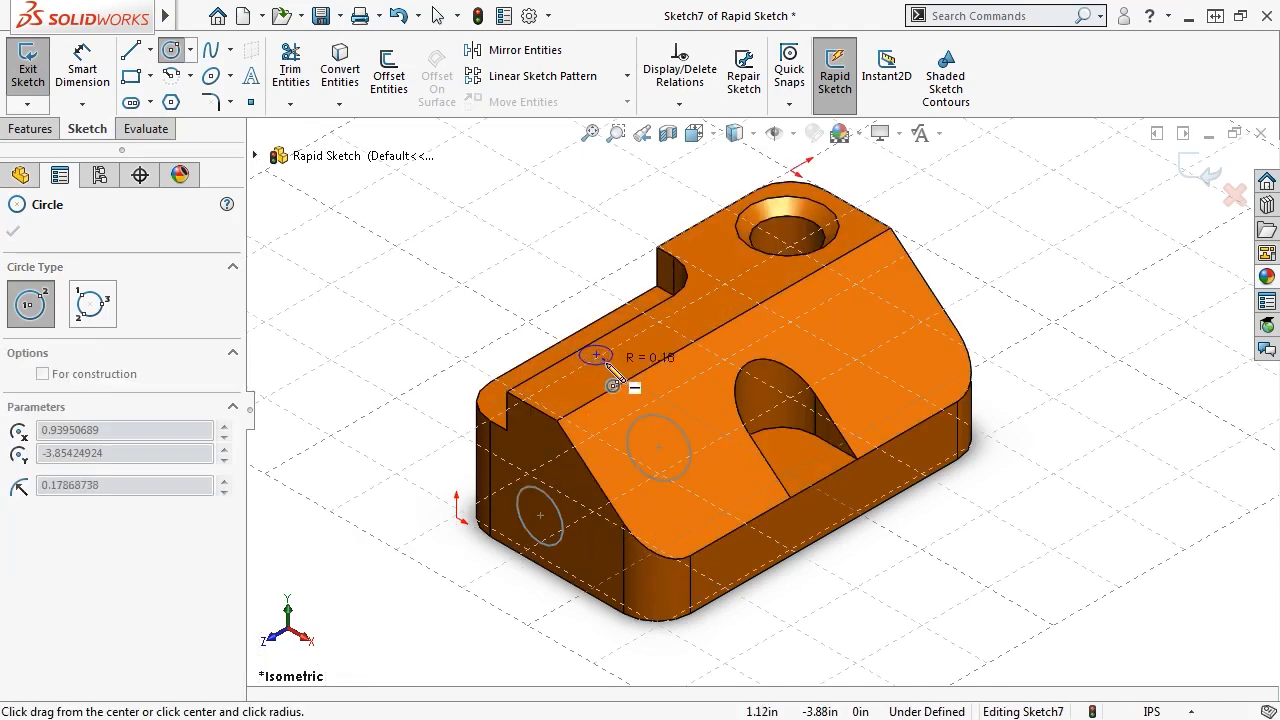
pyautogui.click(610, 368)
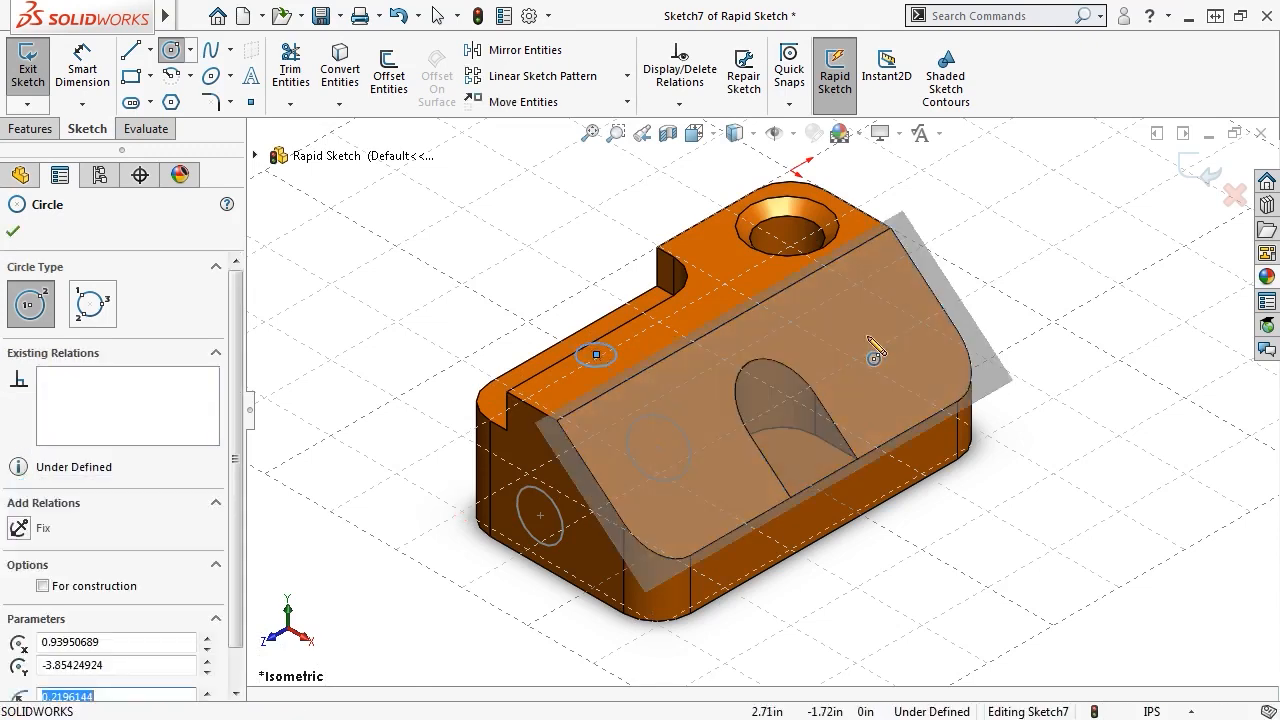
# Sketch a circle of about 0.51 in radius on the sloped face, on the pocket's far side below the countersunk hole, and exit the sketch
pyautogui.click(891, 323)
pyautogui.click(906, 372)
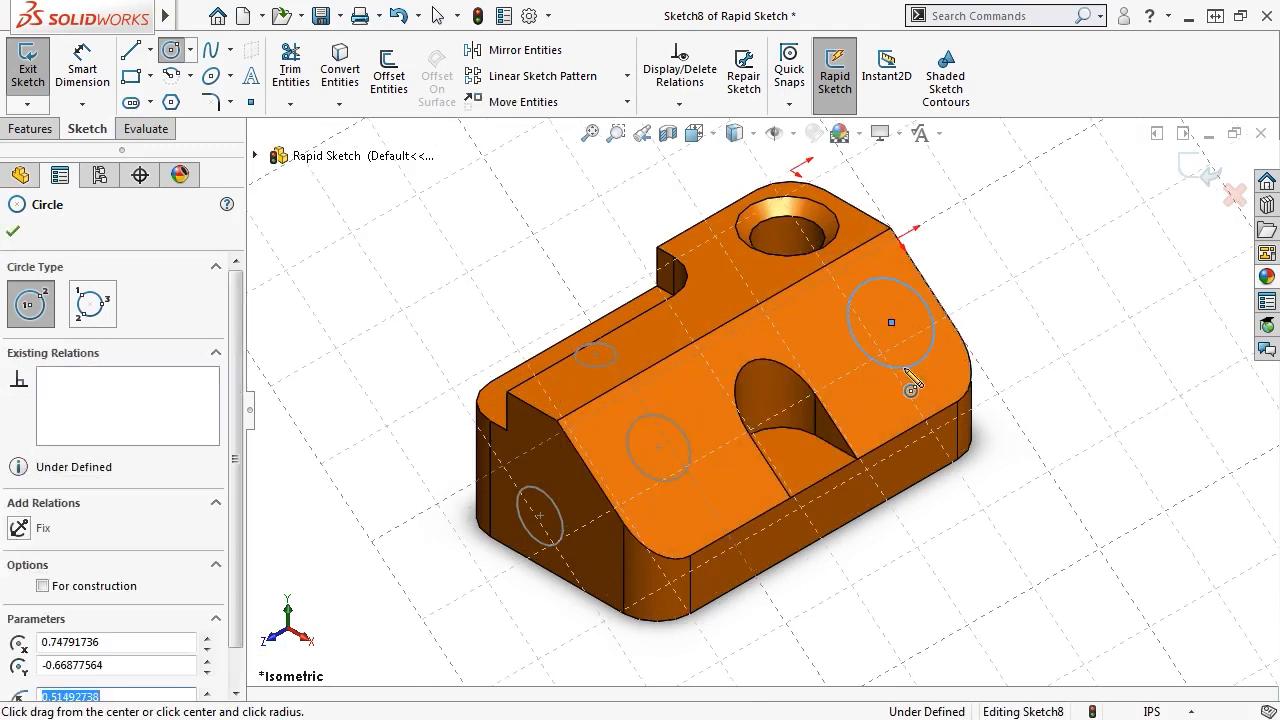
pyautogui.press('Escape')
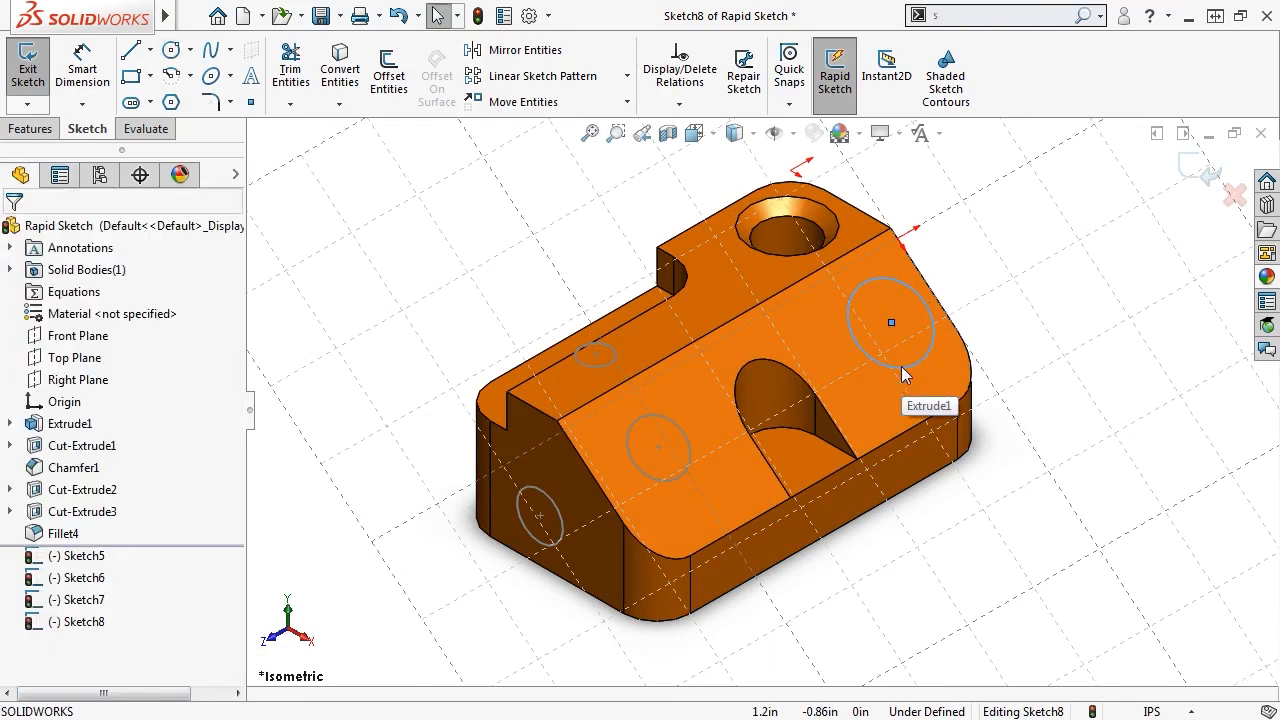
pyautogui.click(1203, 180)
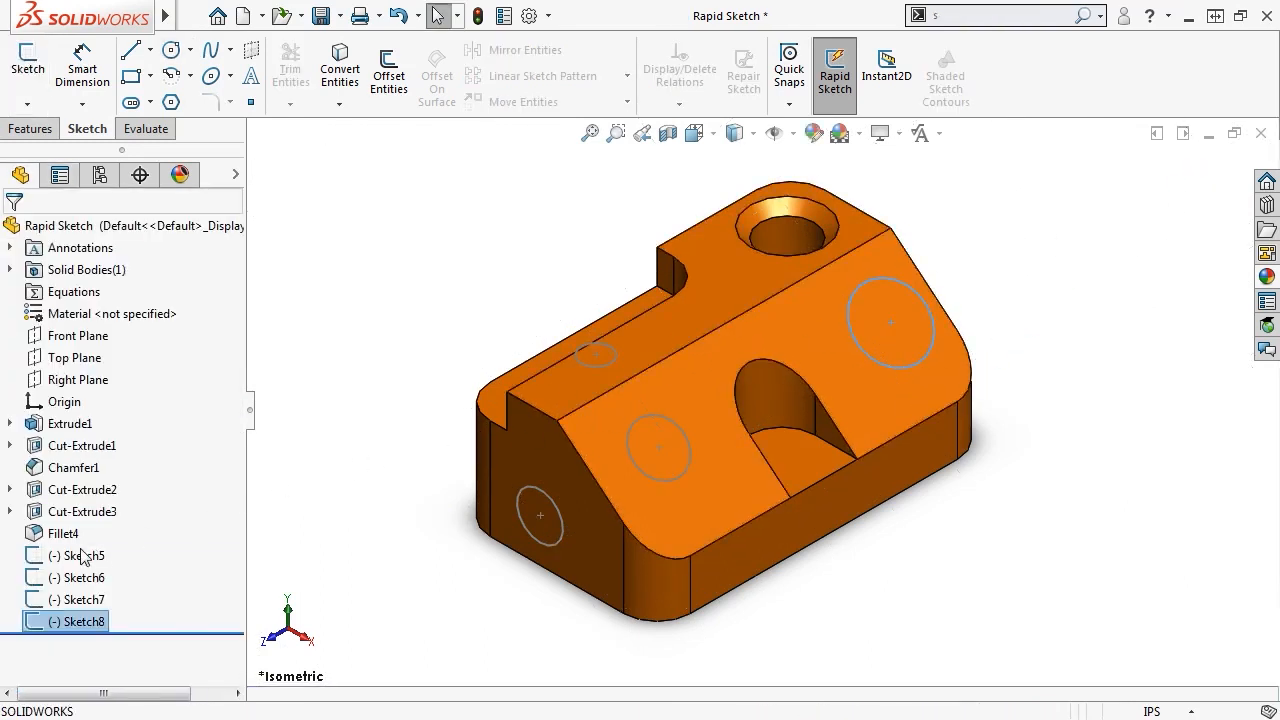
pyautogui.click(92, 619)
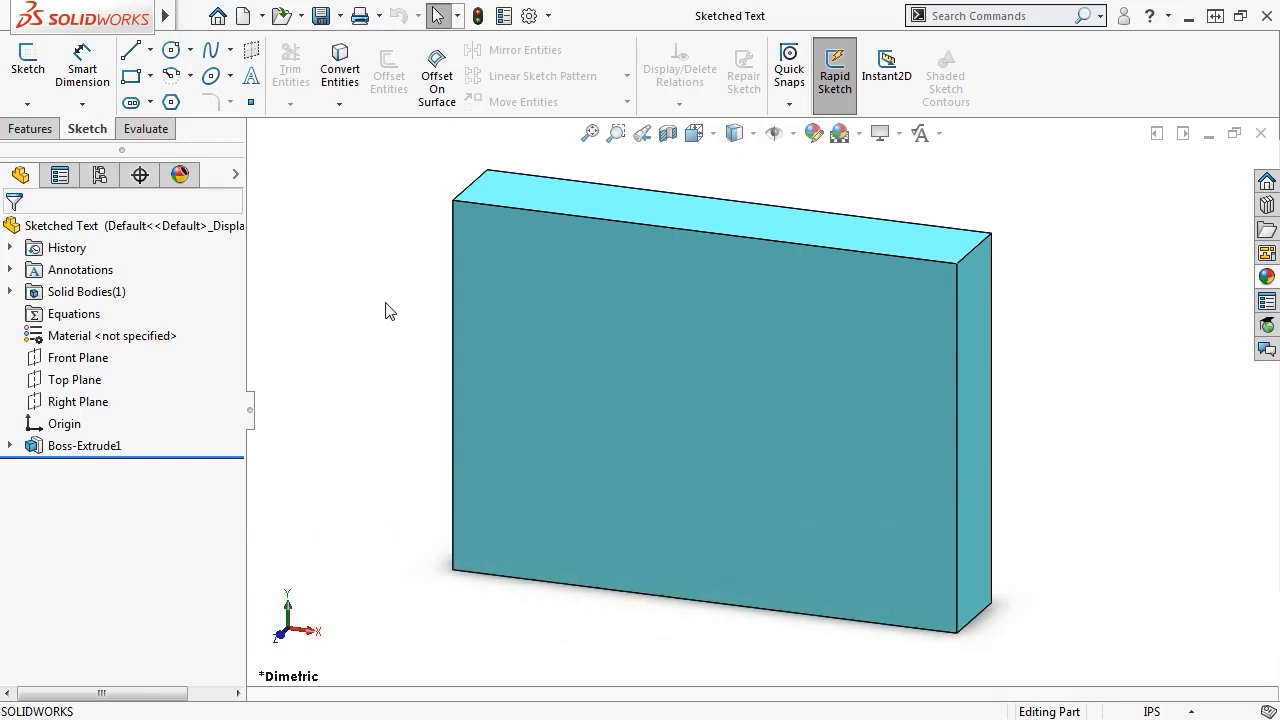
# Start a Sketch Text on the block's large front face and enter the text "SolidProfessor"
pyautogui.moveTo(168, 16)
pyautogui.click(265, 16)
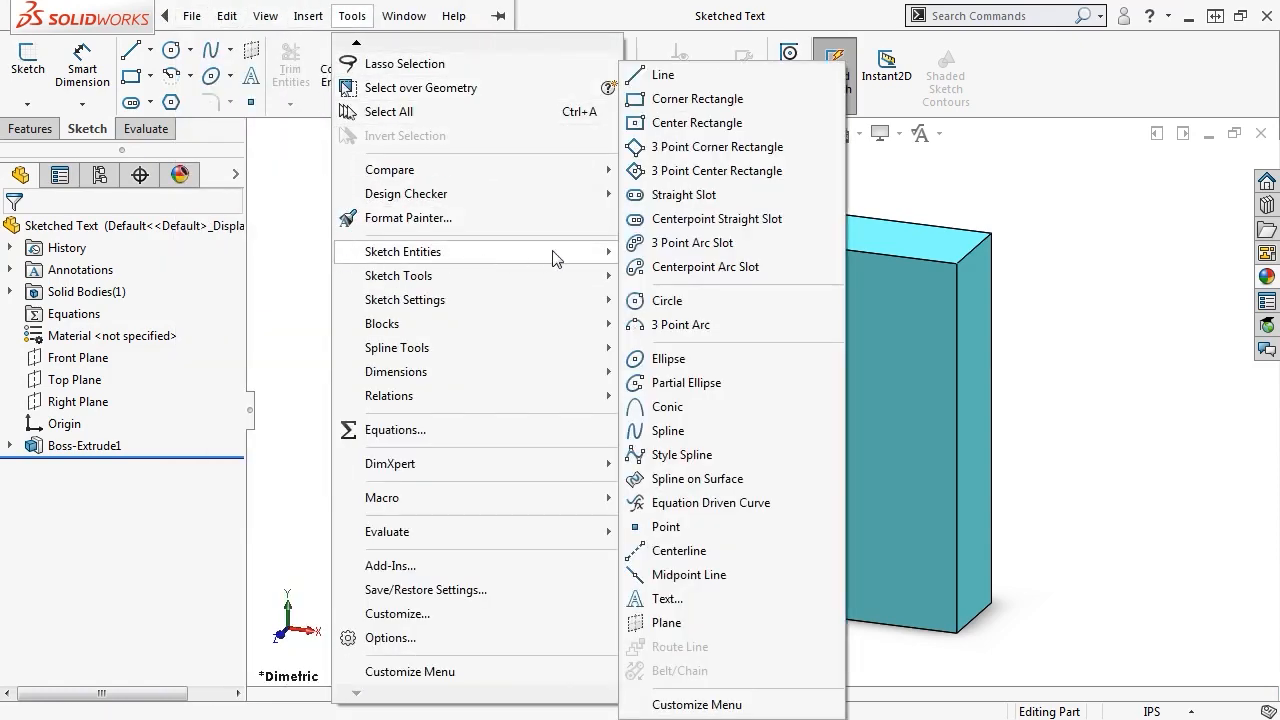
pyautogui.click(632, 598)
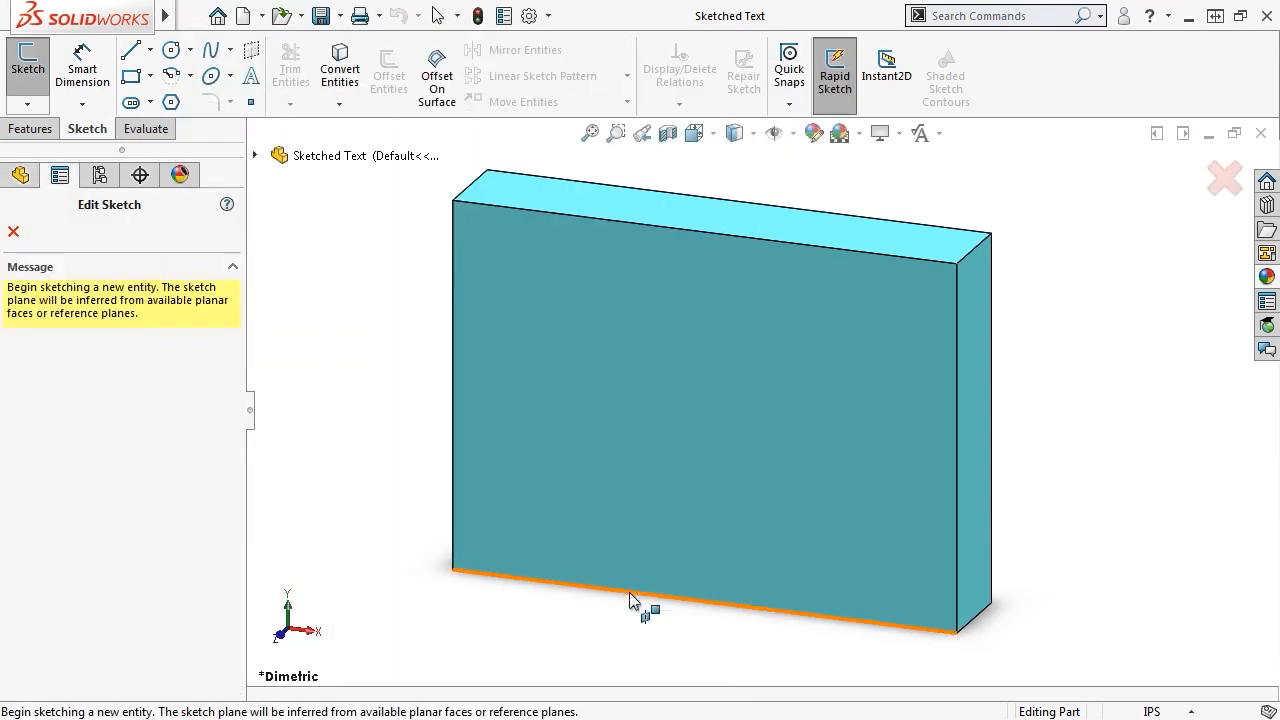
pyautogui.click(681, 436)
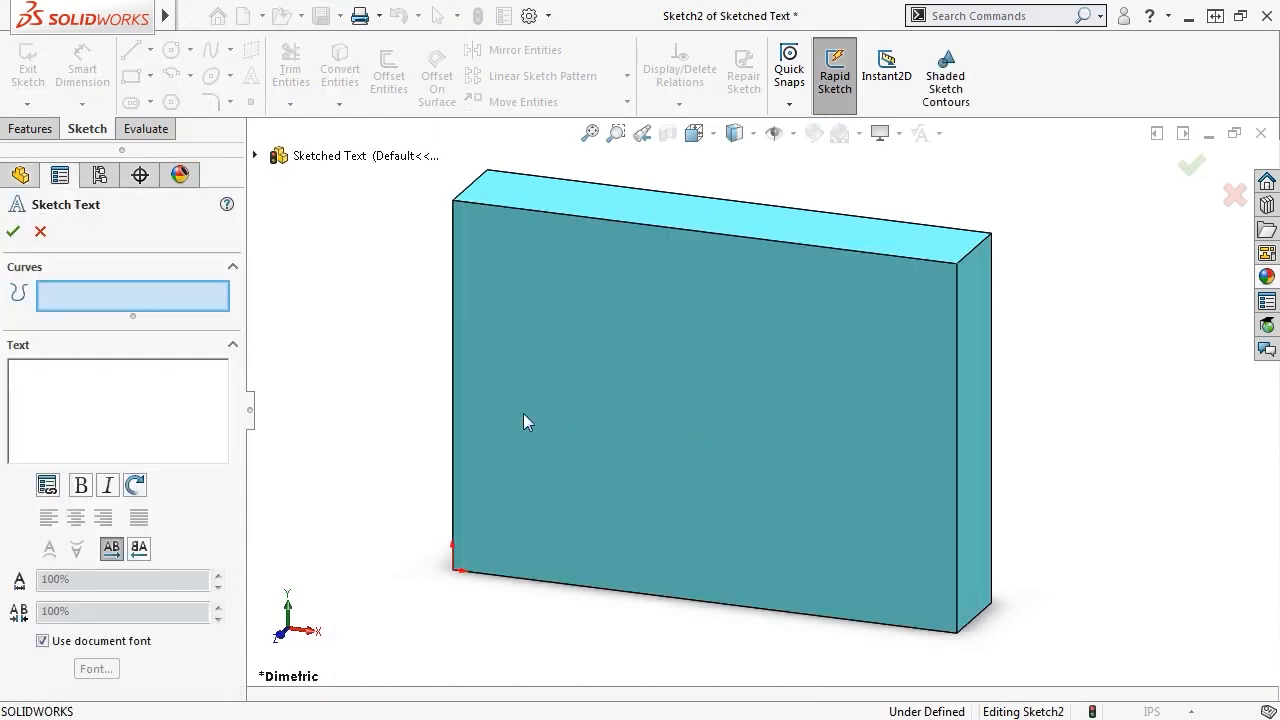
pyautogui.write('SolidProfessor')
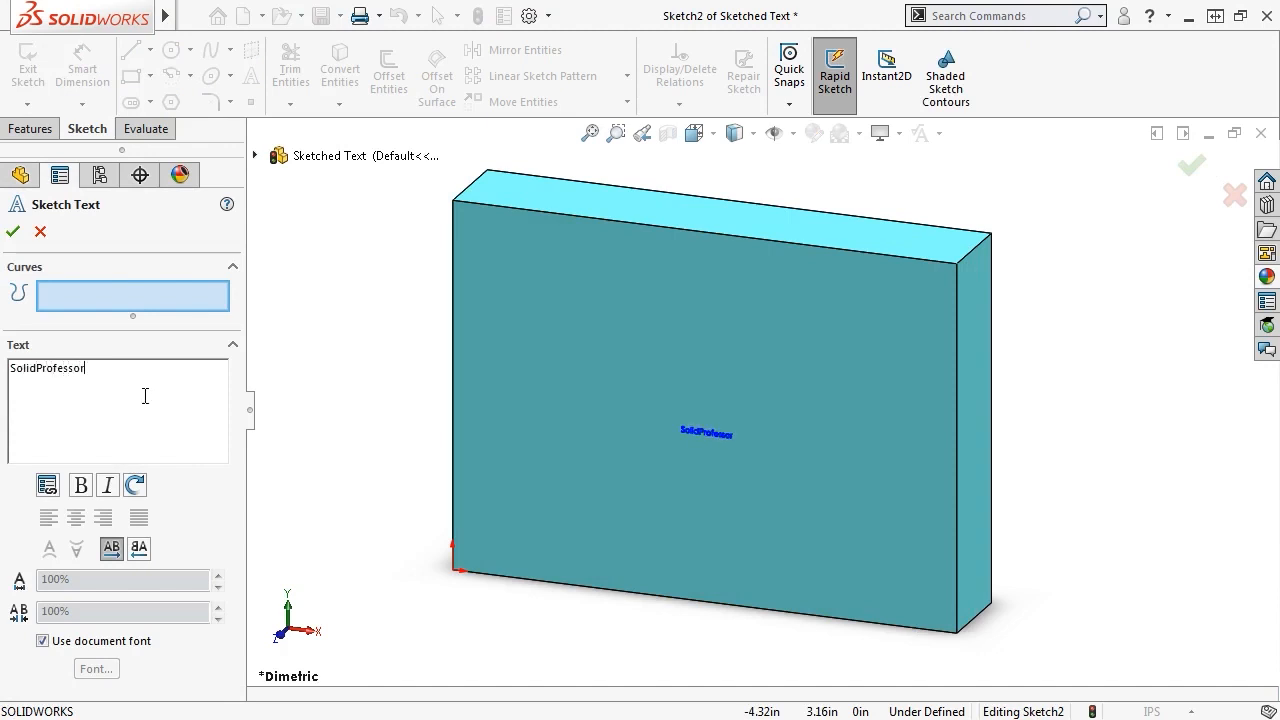
# Try several free positions for the text on the front face, and attach it to the face's lower edge
pyautogui.click(587, 345)
pyautogui.click(756, 418)
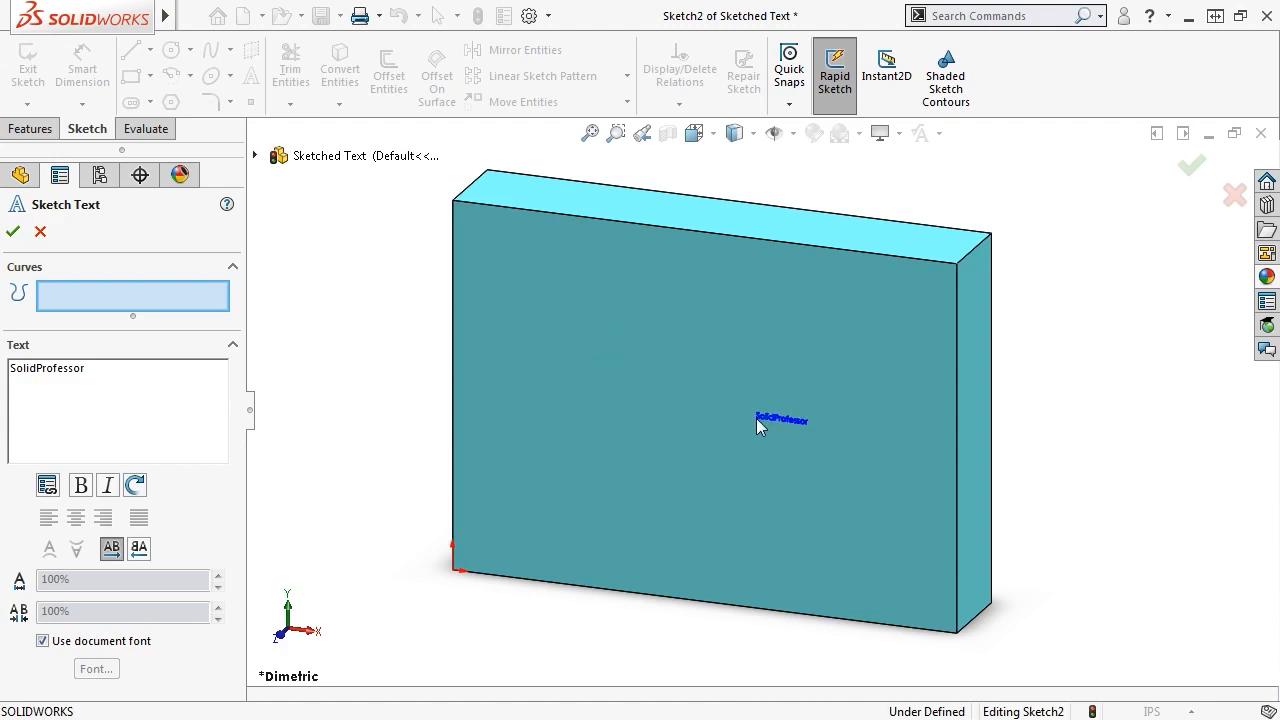
pyautogui.click(558, 478)
pyautogui.click(578, 354)
pyautogui.click(580, 586)
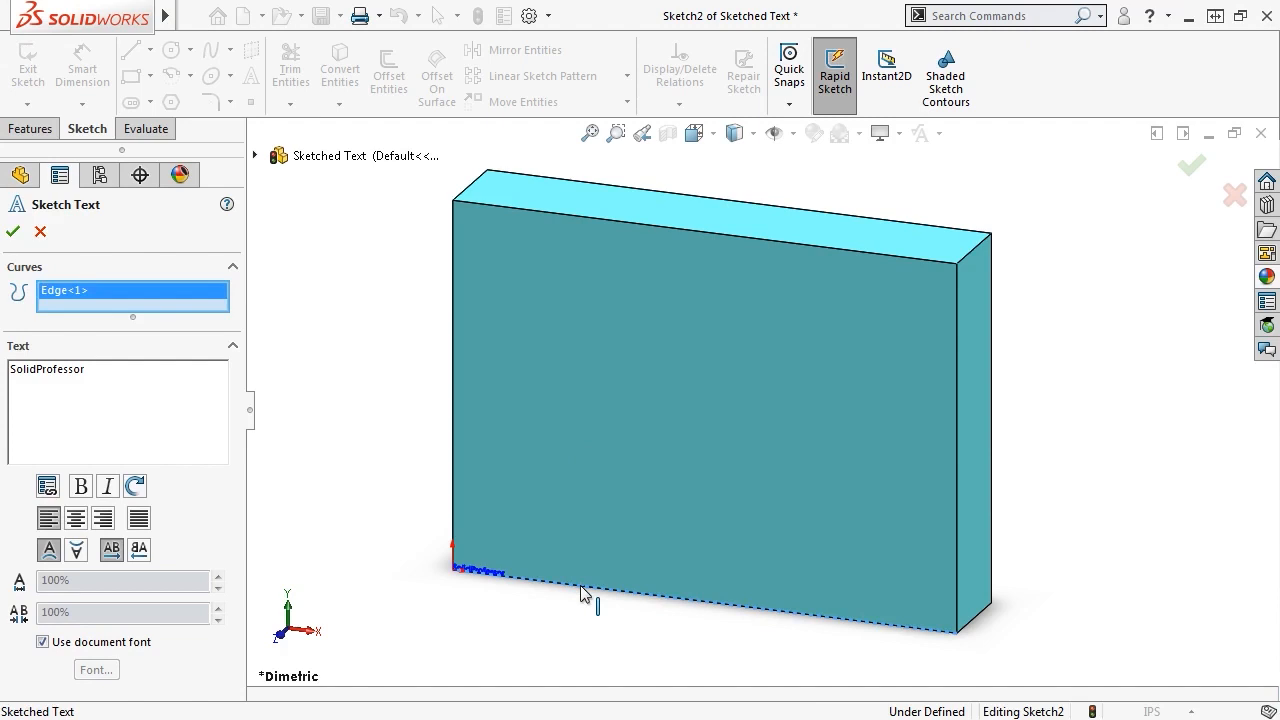
# Try the center and right alignments and the vertical and horizontal flips on the text, restoring the left-aligned, unflipped layout
pyautogui.click(75, 518)
pyautogui.click(102, 518)
pyautogui.click(48, 518)
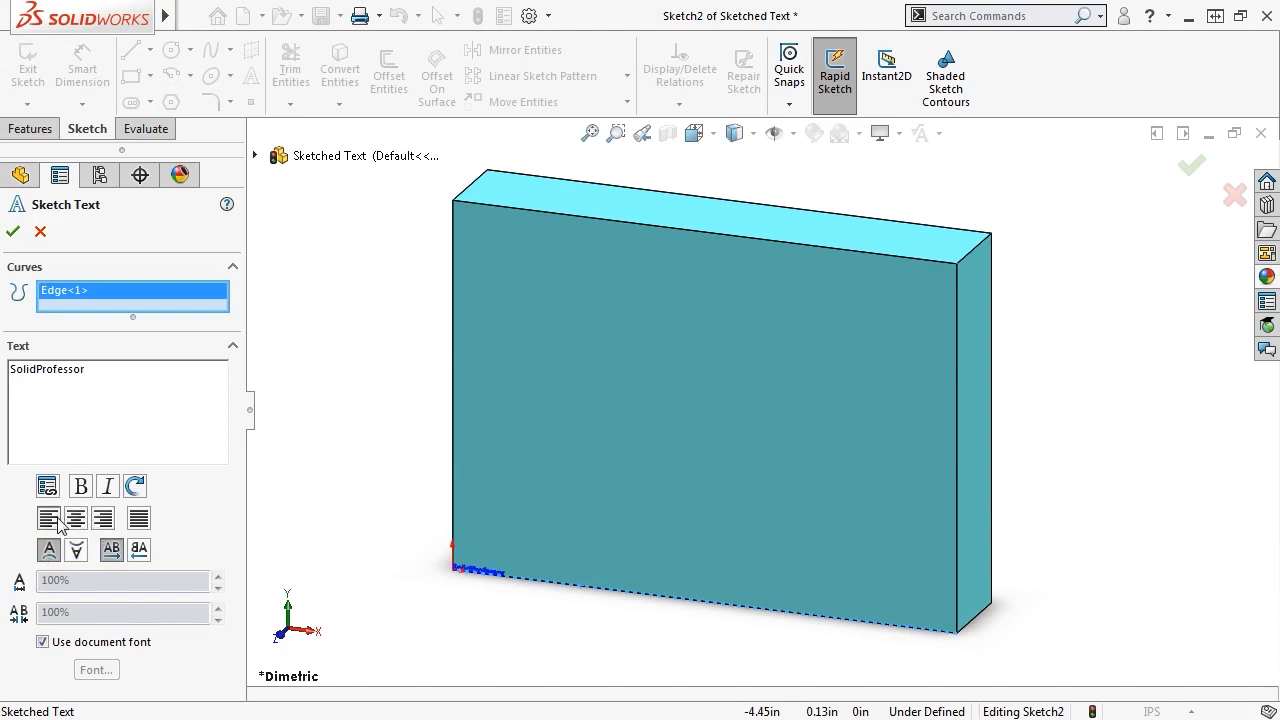
pyautogui.click(76, 549)
pyautogui.click(49, 550)
pyautogui.click(139, 549)
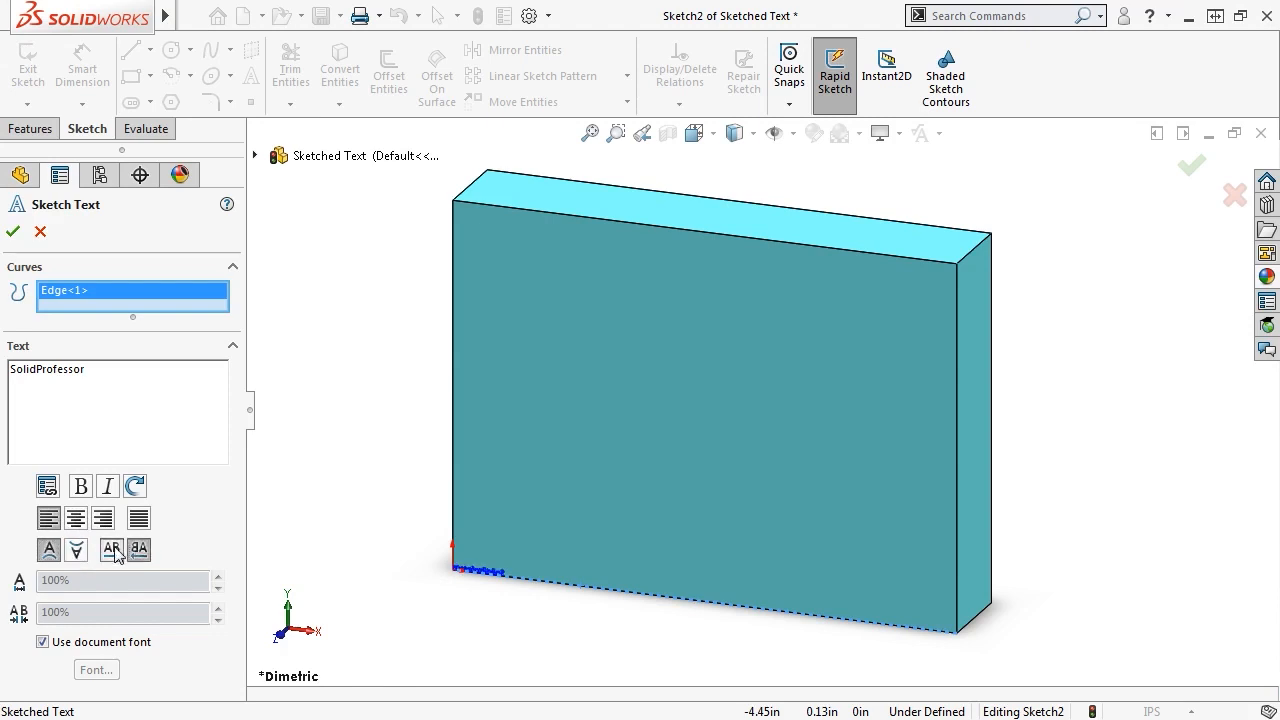
pyautogui.click(112, 549)
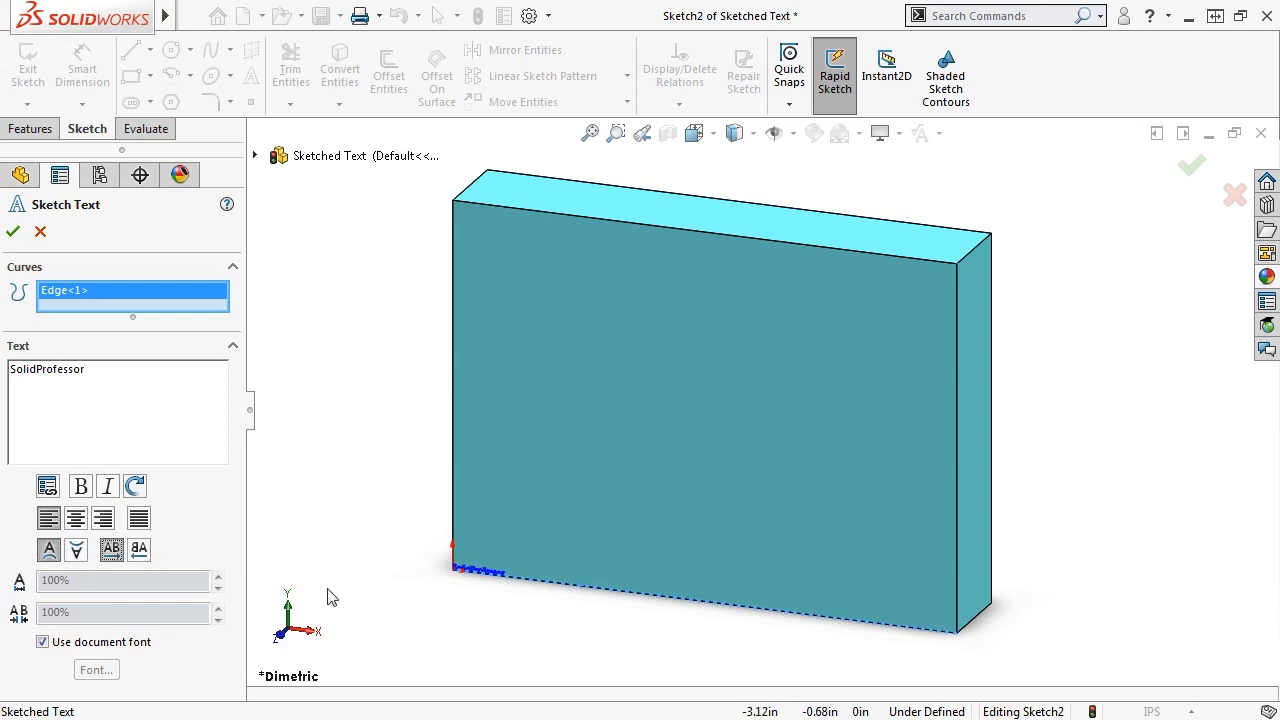
# Turn off the document font for the sketch text, and review and accept its font settings
pyautogui.scroll(-5, 482, 584)
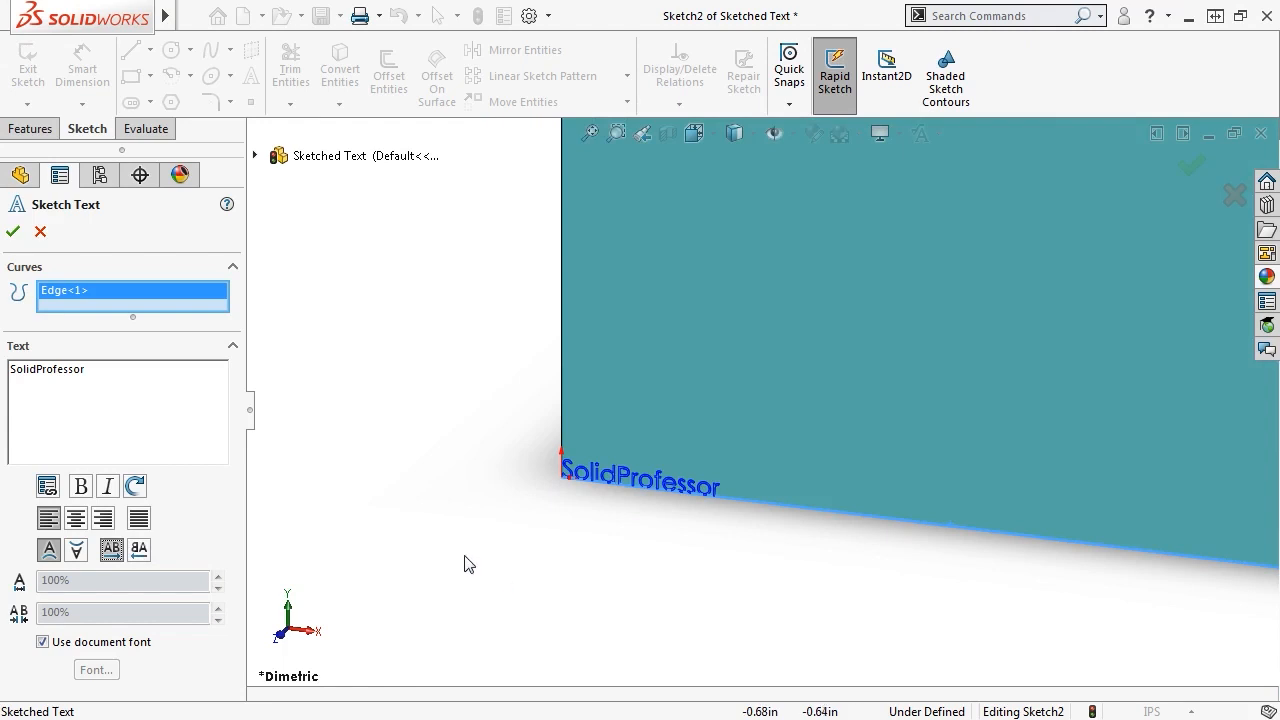
pyautogui.click(40, 643)
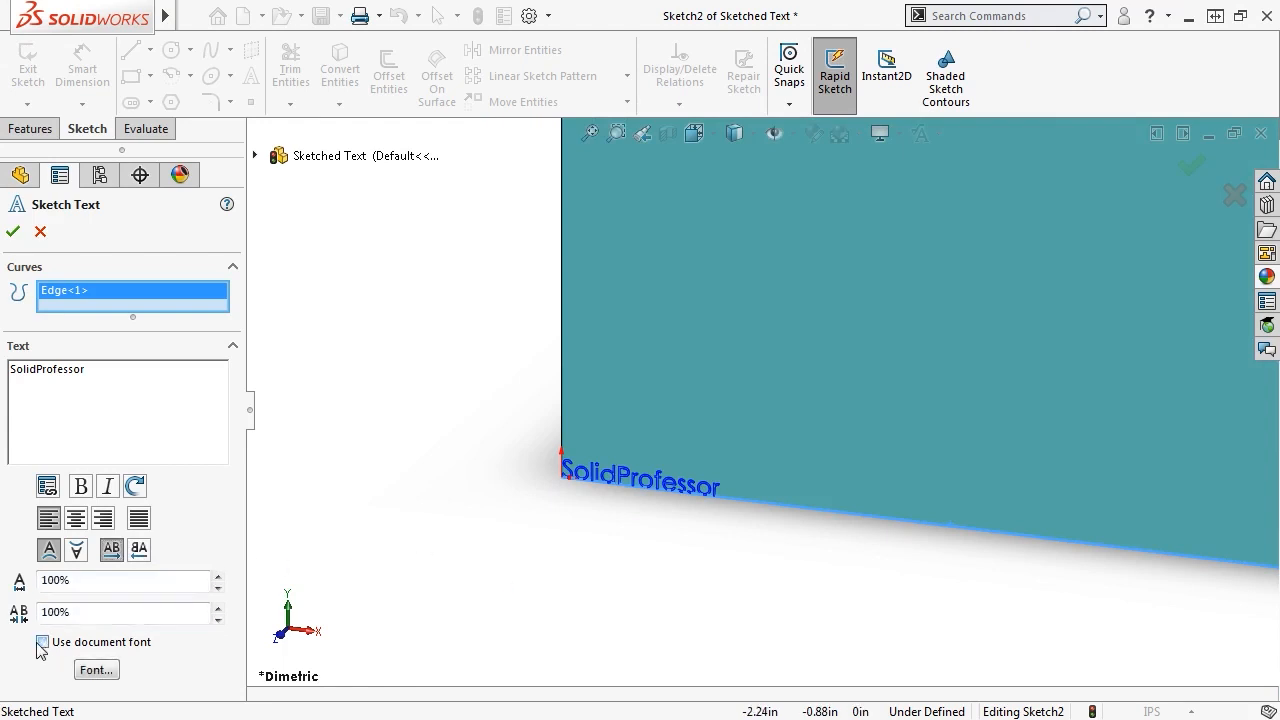
pyautogui.click(96, 670)
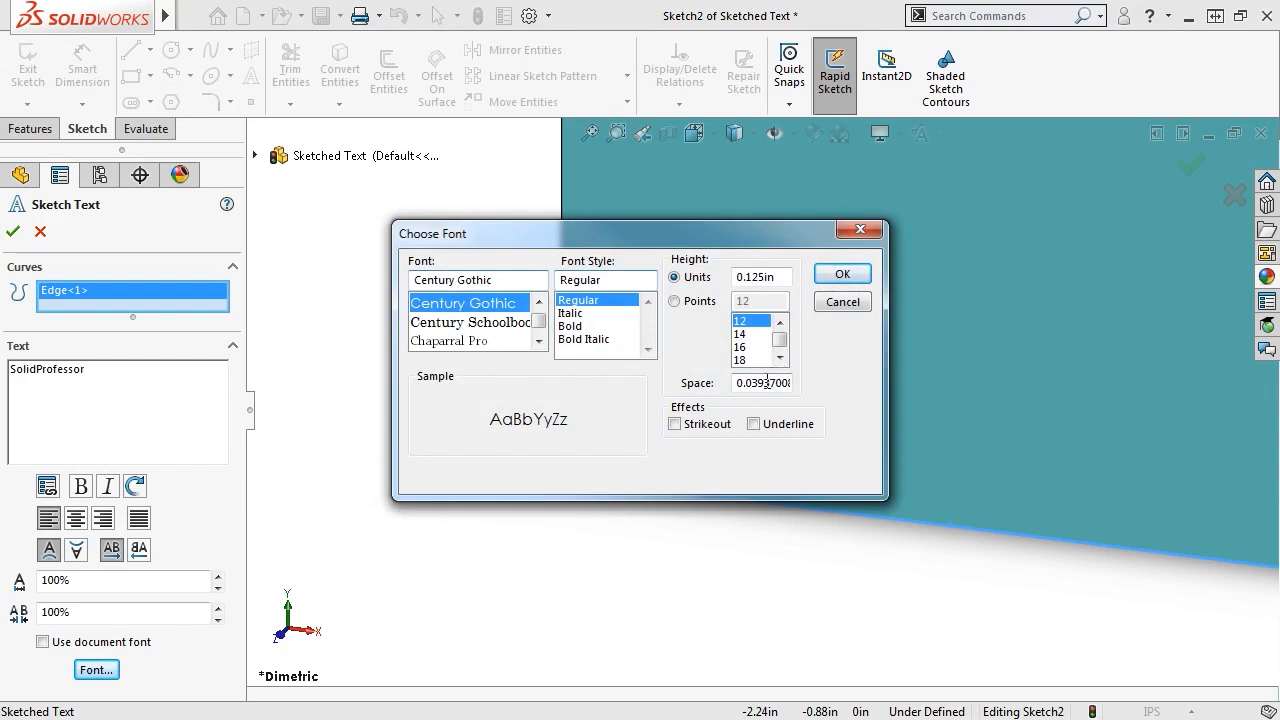
pyautogui.click(840, 276)
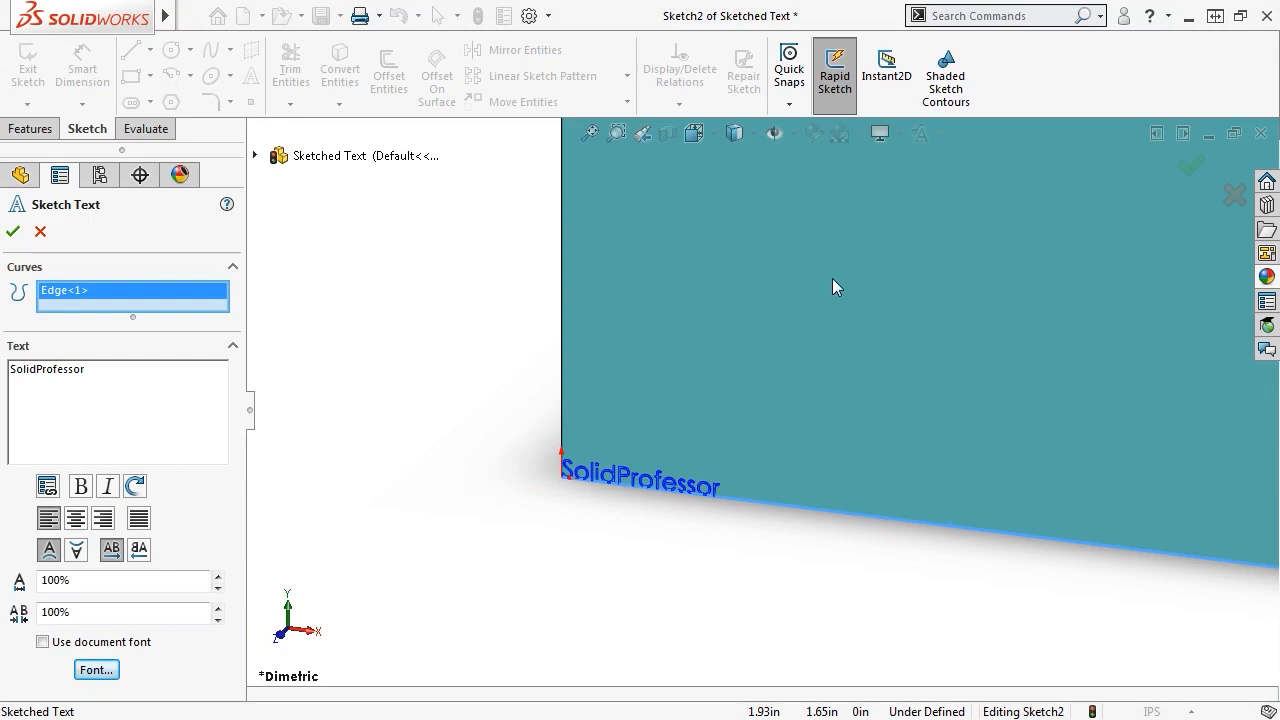